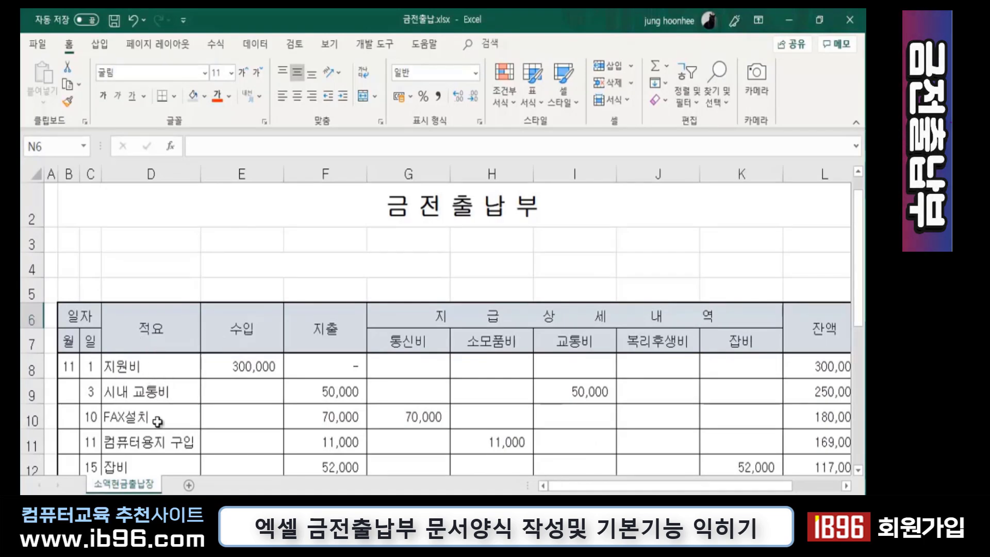
# Review the 지원비 income entry, the 70,000 expense in G10 and the E23 income total
pyautogui.scroll(-1, 175, 363)
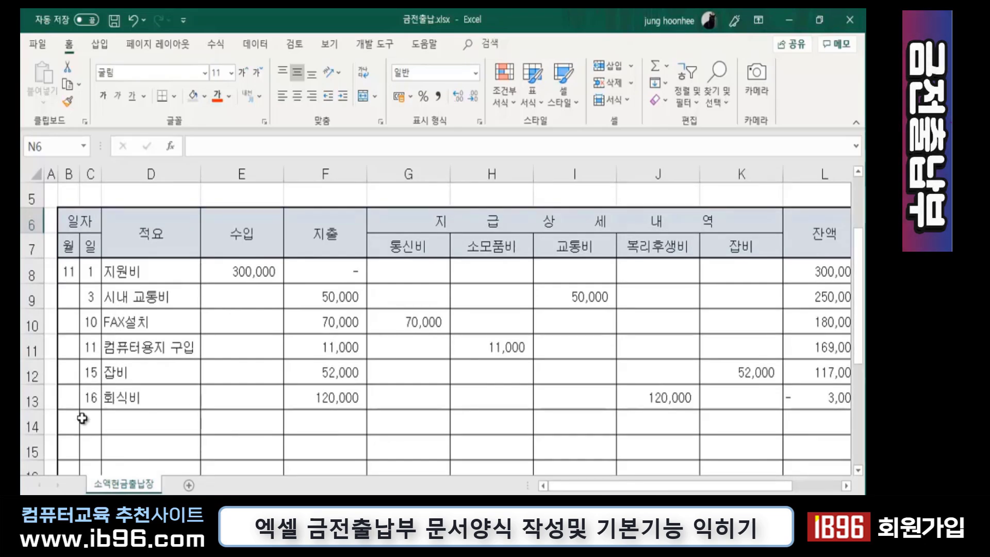
pyautogui.moveTo(137, 271); pyautogui.dragTo(223, 269)
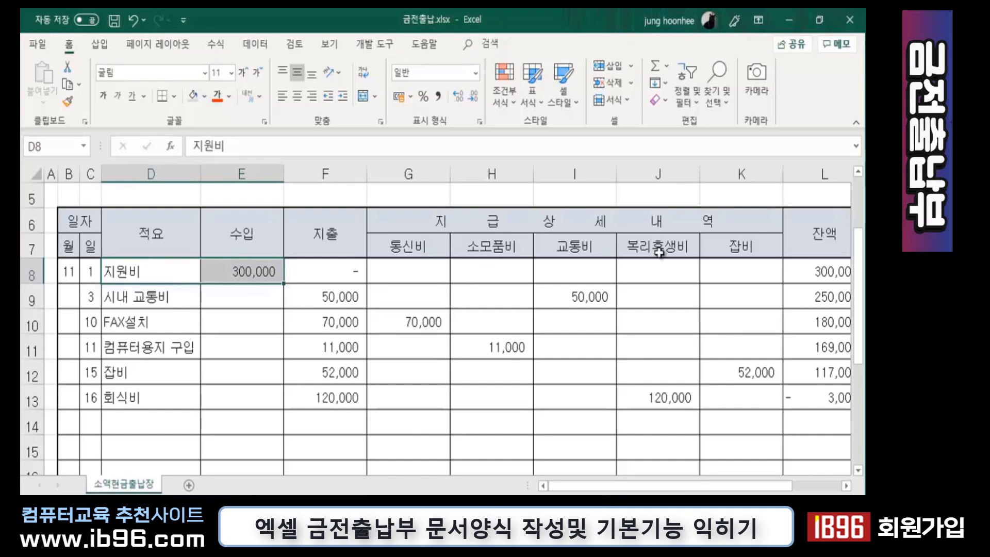
pyautogui.moveTo(241, 271)
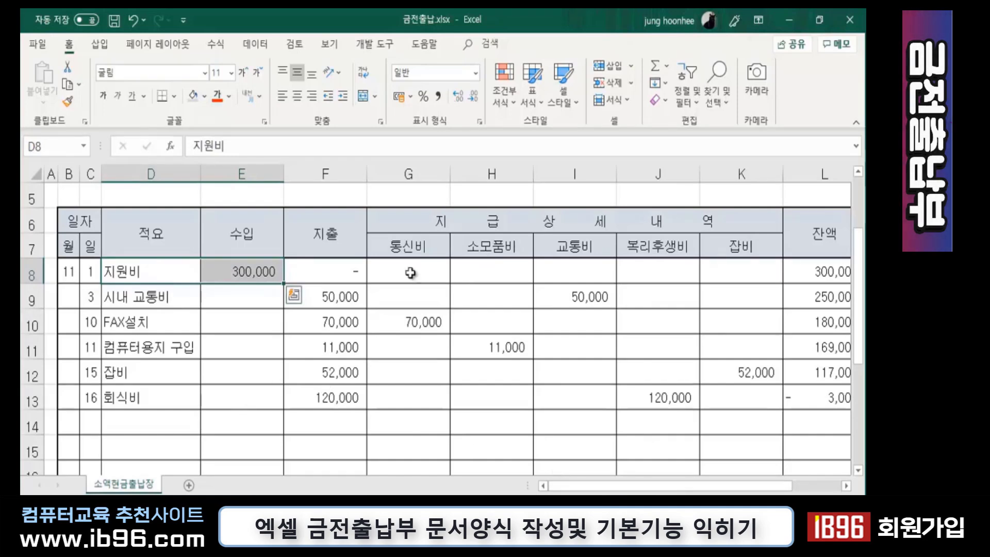
pyautogui.click(379, 318)
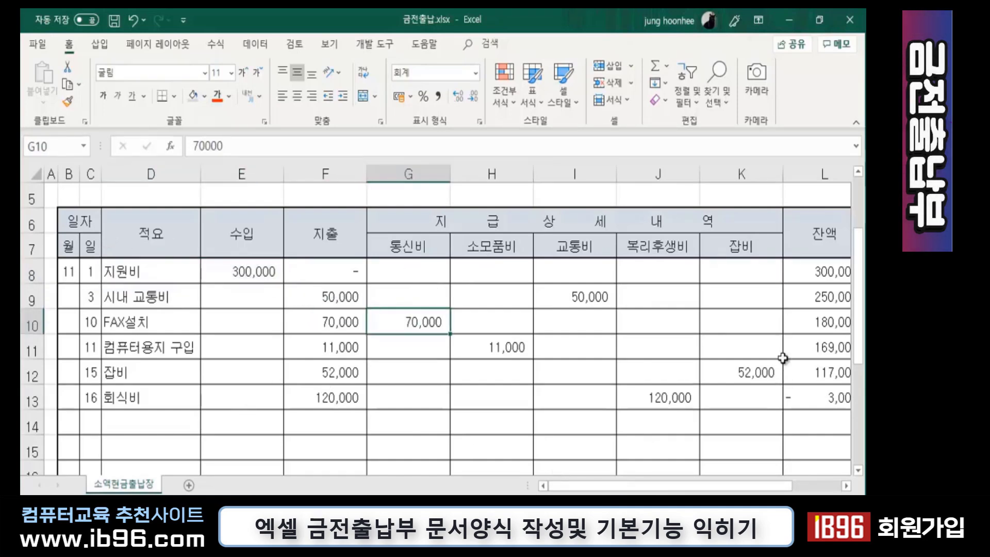
pyautogui.keyDown('ctrl'); pyautogui.scroll(-3, 743, 333); pyautogui.keyUp('ctrl')
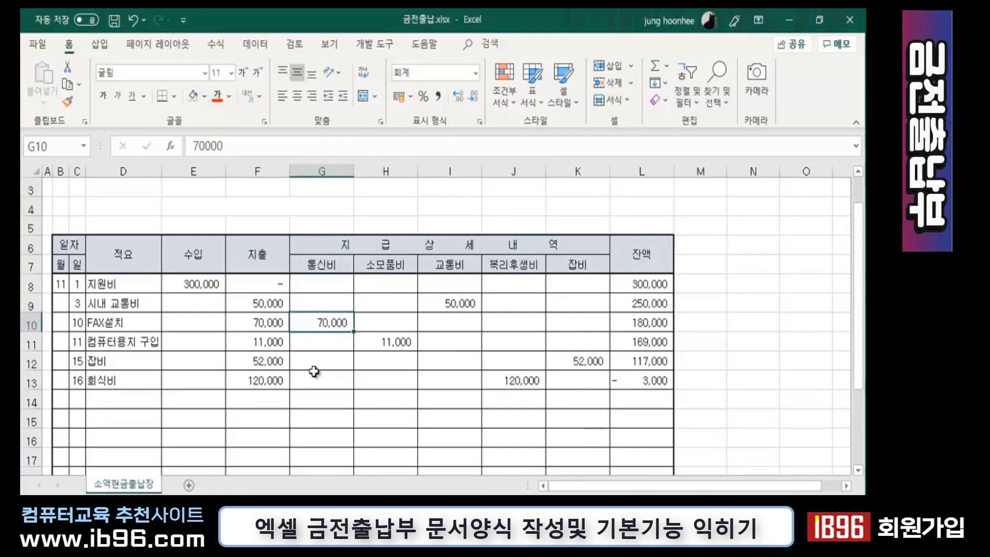
pyautogui.scroll(-2, 314, 371)
pyautogui.click(214, 460)
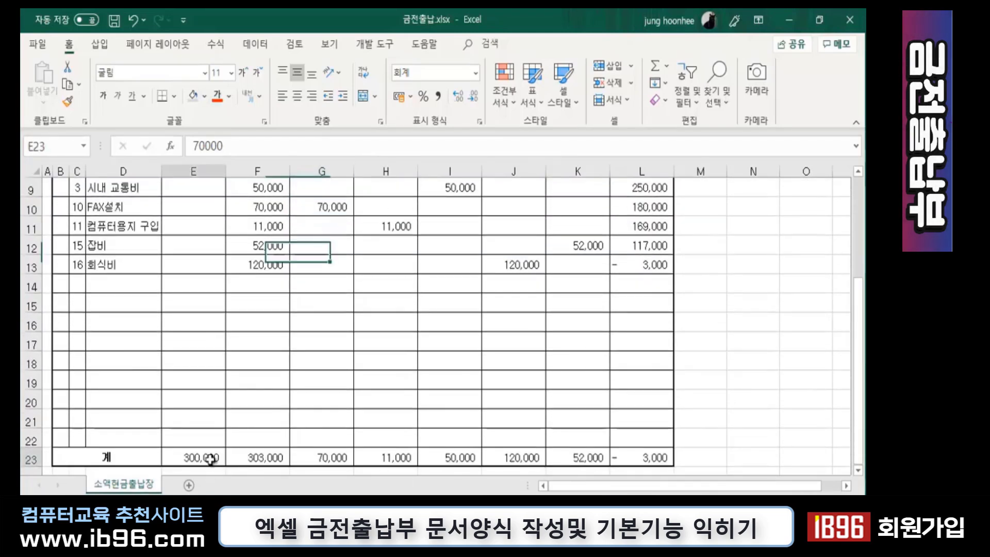
pyautogui.scroll(1, 271, 435)
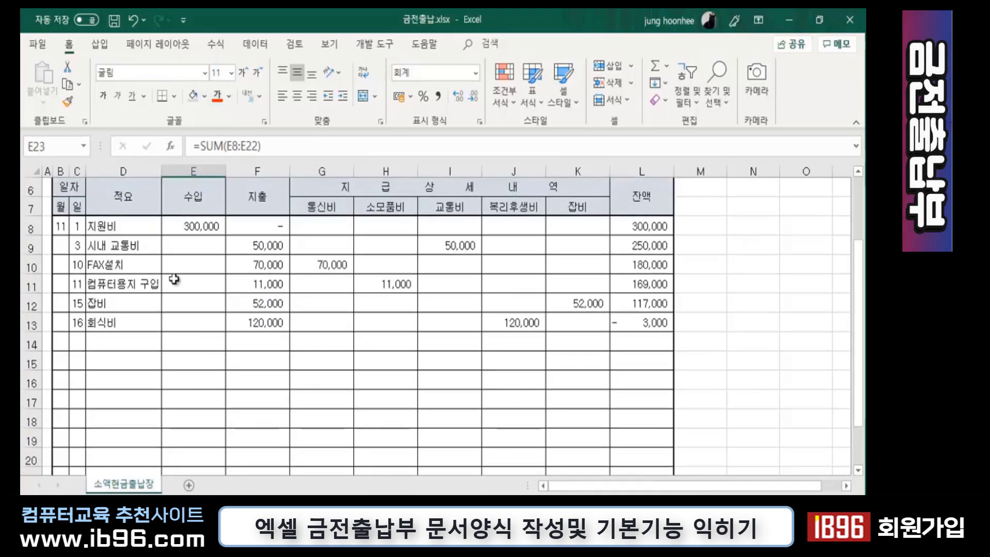
pyautogui.scroll(-1, 209, 232)
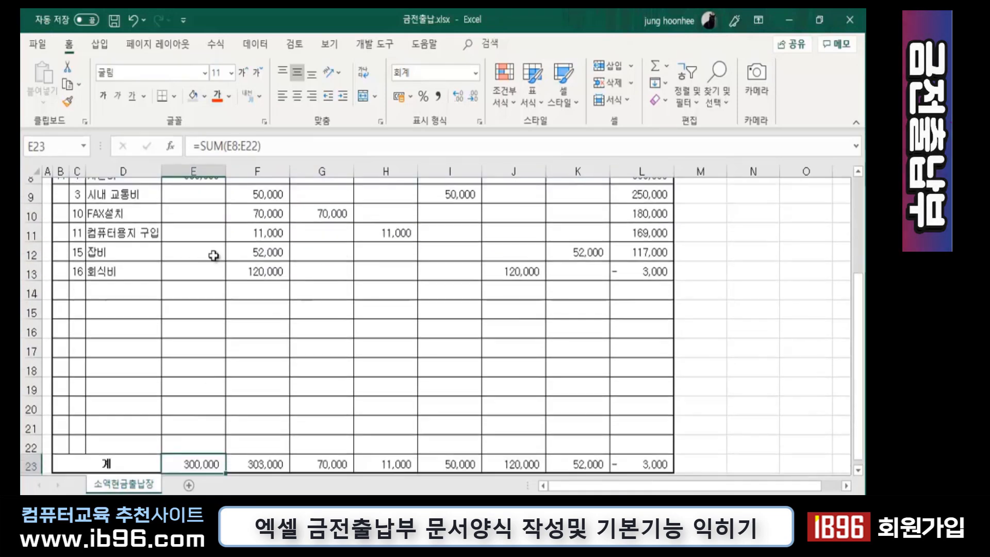
pyautogui.scroll(1, 263, 351)
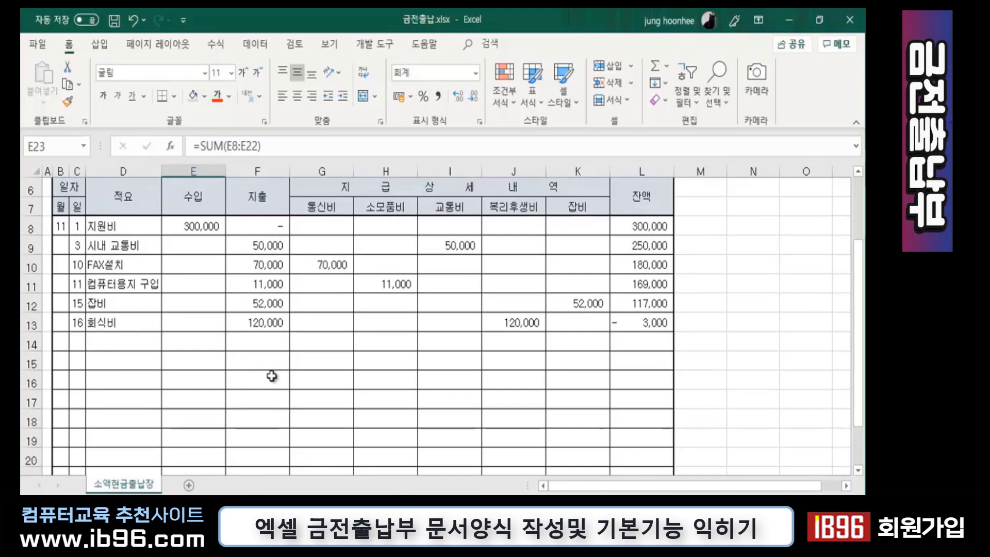
pyautogui.scroll(-3, 273, 376)
# Check the row 23 total formulas for the expense columns F through K
pyautogui.click(260, 346)
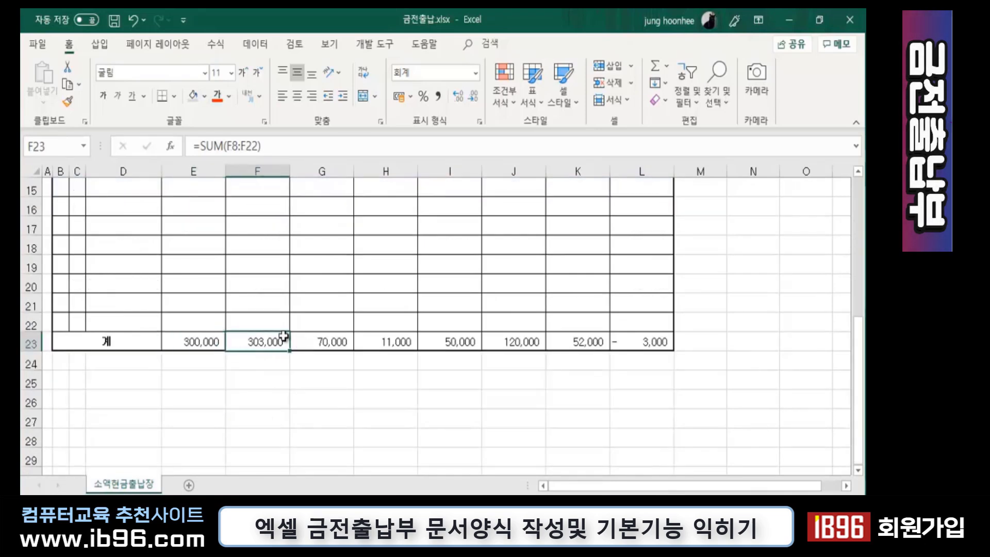
pyautogui.scroll(4, 284, 338)
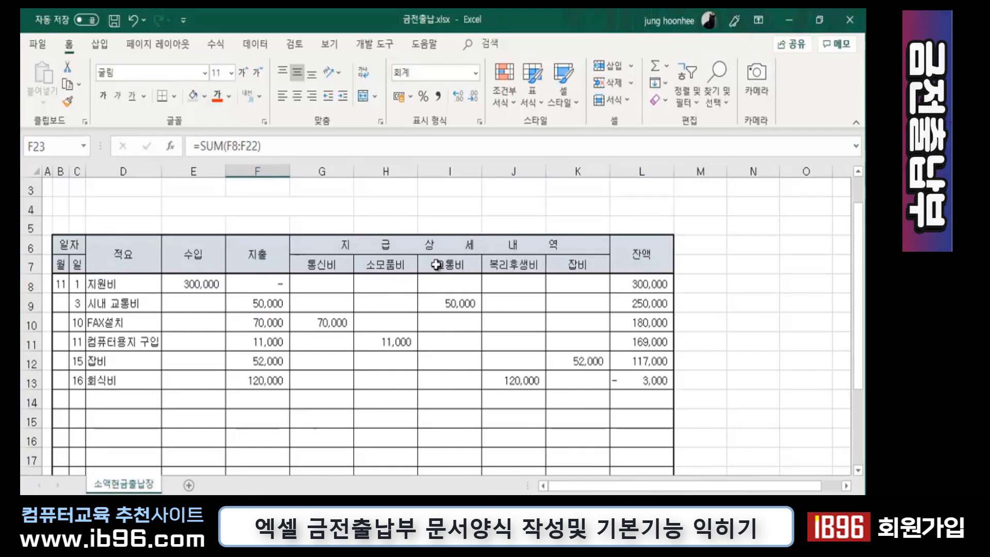
pyautogui.scroll(-3, 356, 328)
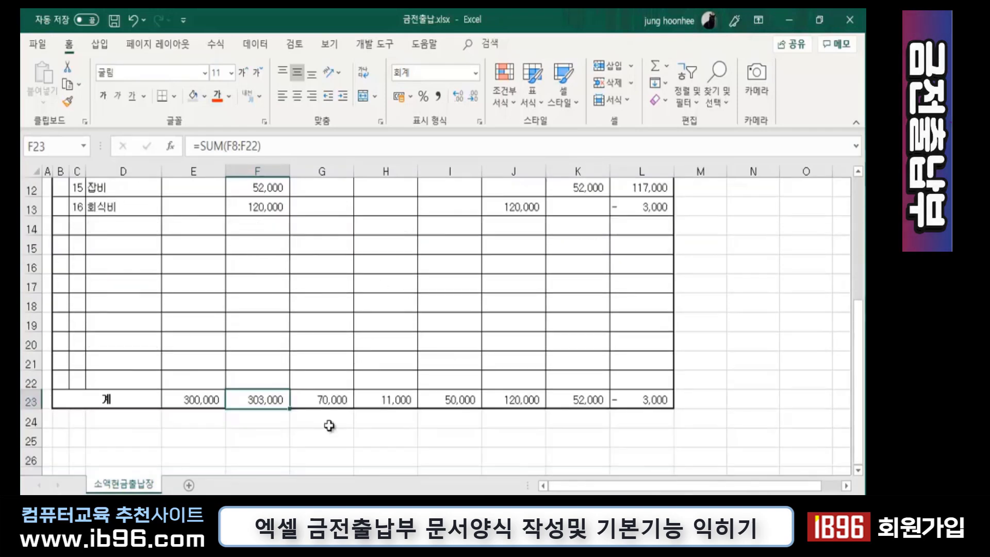
pyautogui.click(329, 401)
pyautogui.click(393, 400)
pyautogui.click(454, 401)
pyautogui.click(508, 402)
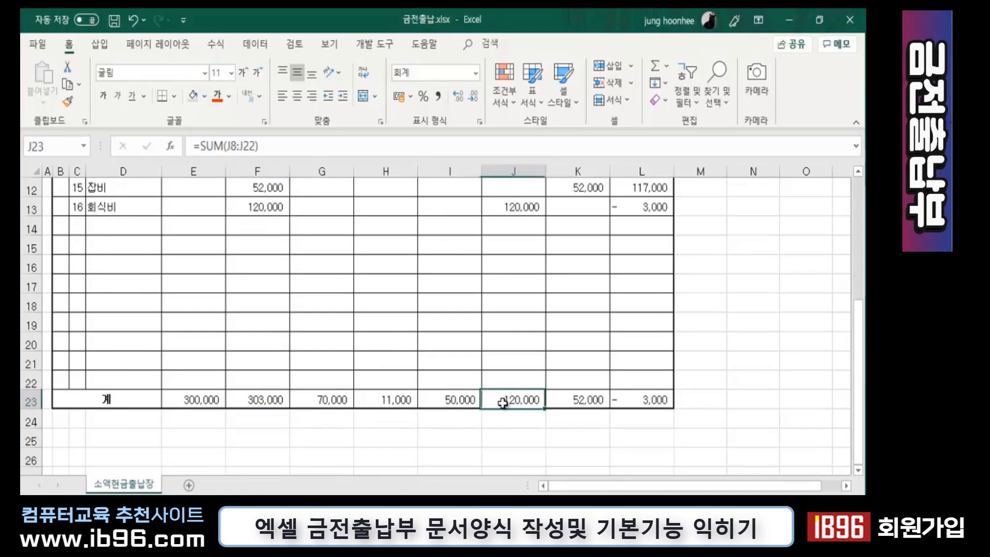
pyautogui.click(580, 398)
pyautogui.click(259, 403)
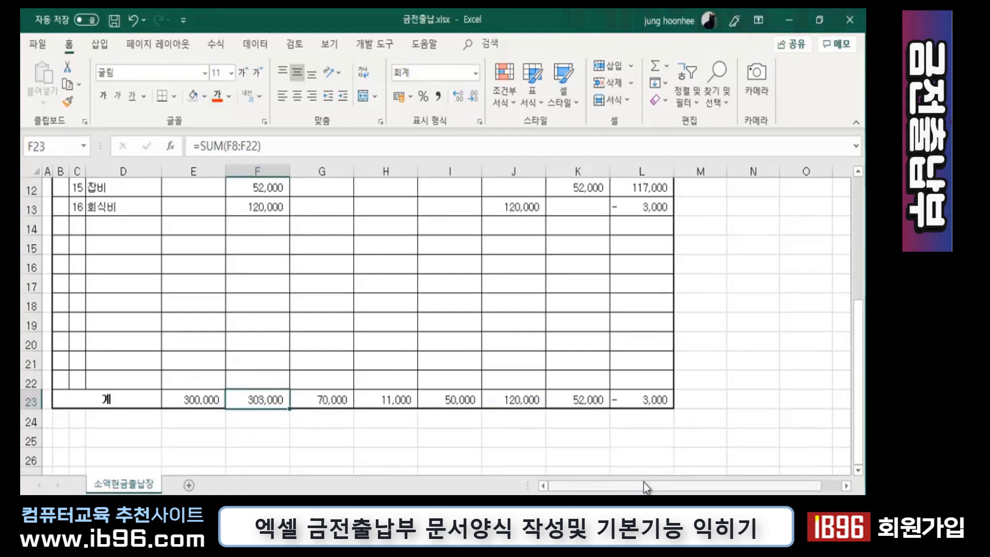
pyautogui.scroll(3, 560, 464)
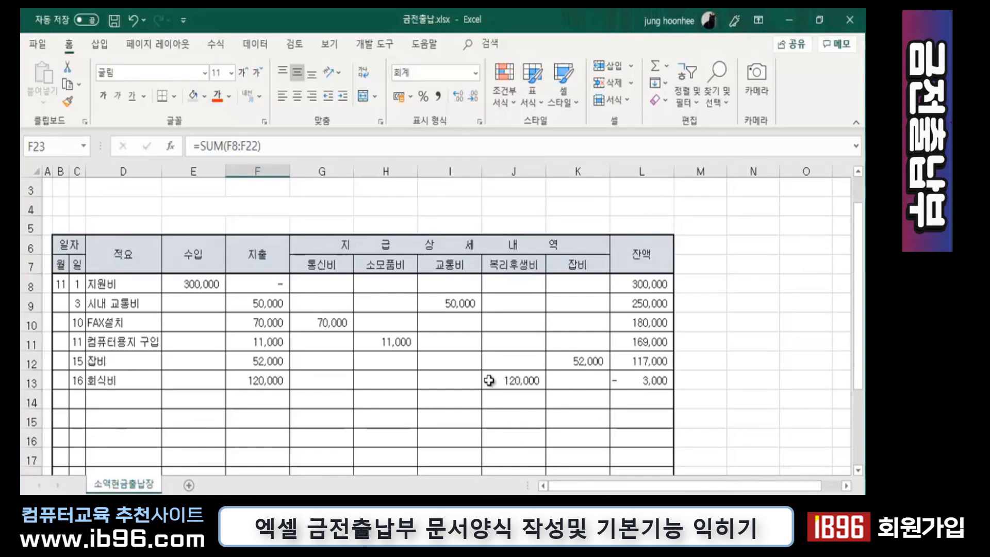
pyautogui.click(744, 309)
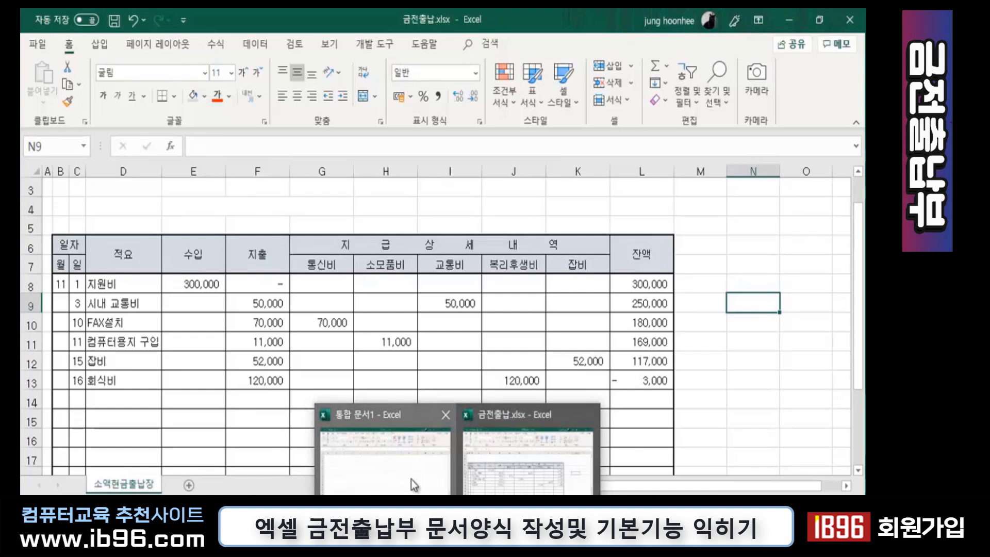
# Switch to 통합 문서1 and narrow column A to a 2.33-wide margin
pyautogui.click(411, 482)
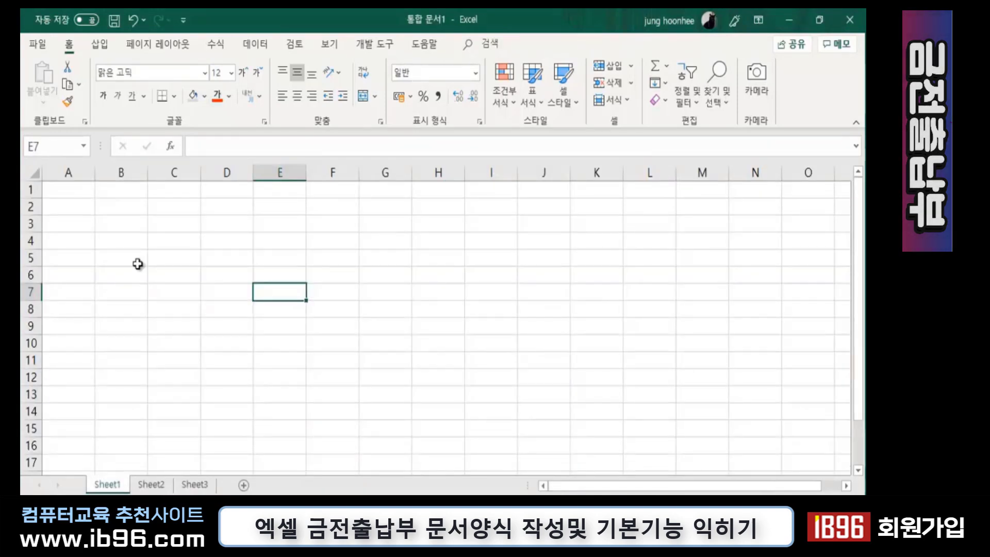
pyautogui.click(74, 241)
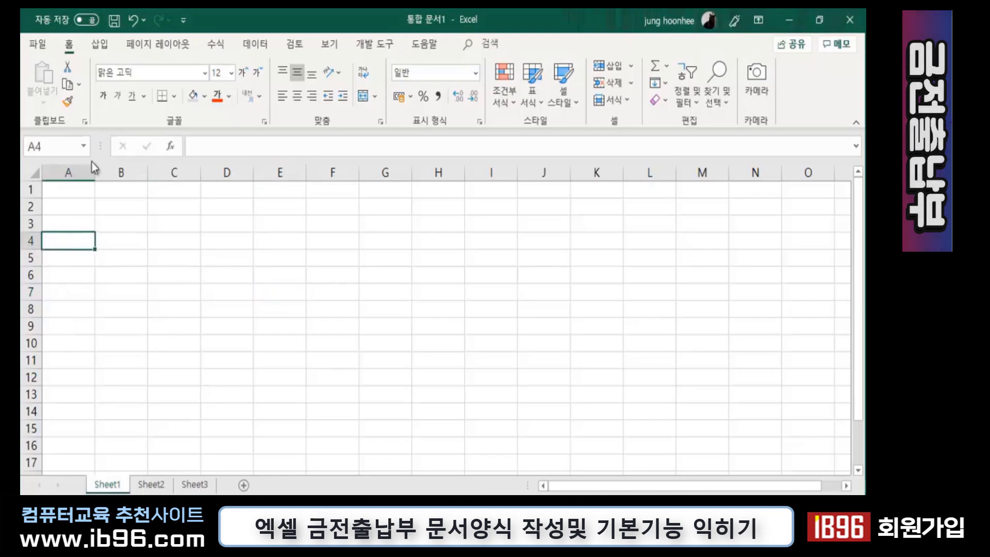
pyautogui.moveTo(94, 173); pyautogui.dragTo(59, 174)
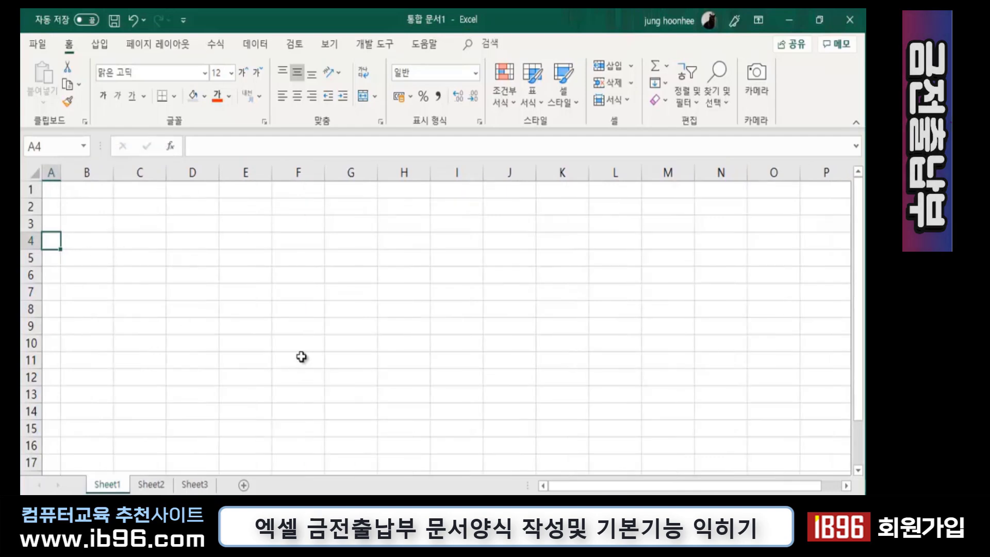
# Enter the headings 월 in B5 and 일 in C5
pyautogui.click(93, 257)
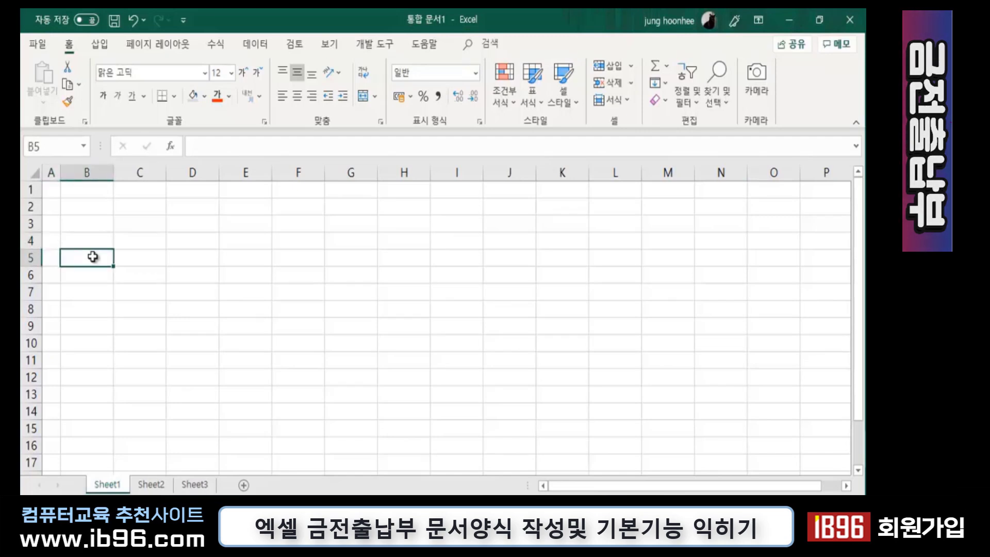
pyautogui.write('워')
pyautogui.press('Tab')
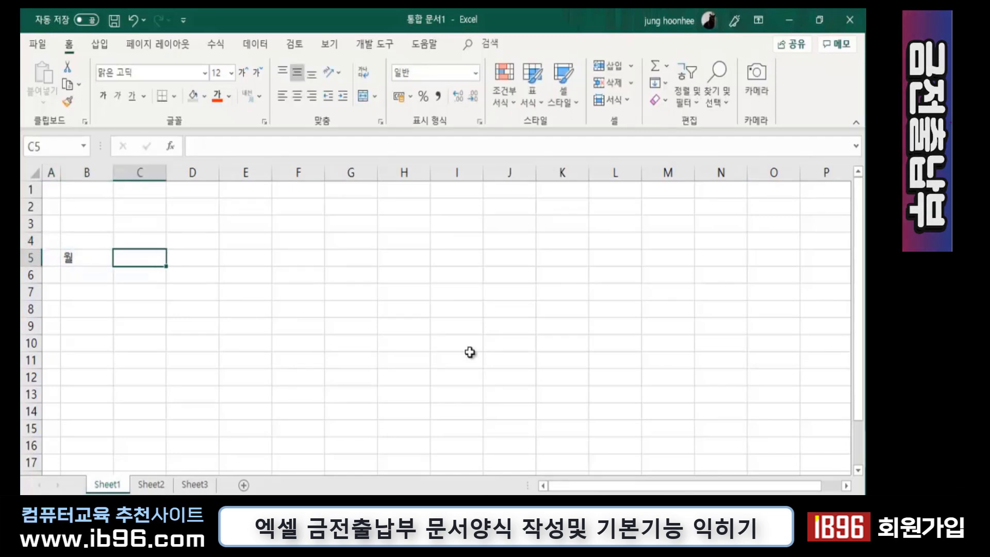
pyautogui.write('일')
pyautogui.press('Return')
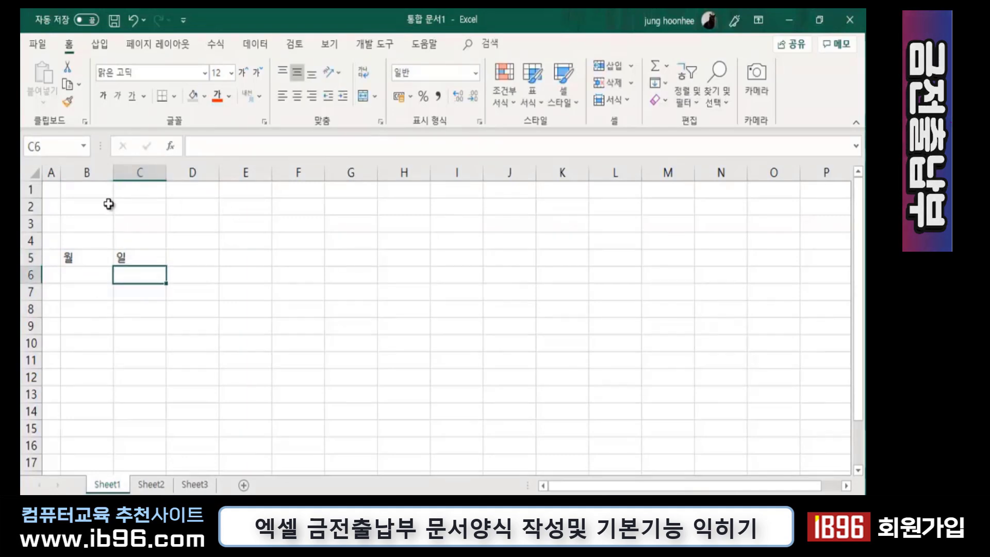
# Narrow columns B and C to width 4.00, then make column C slightly narrower
pyautogui.click(87, 172)
pyautogui.moveTo(90, 174); pyautogui.dragTo(146, 172)
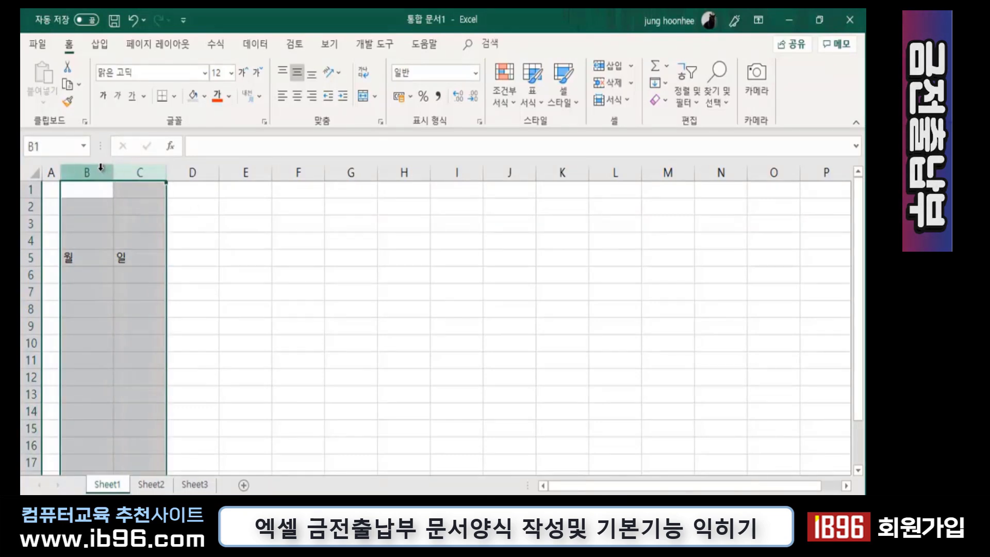
pyautogui.moveTo(112, 167); pyautogui.dragTo(90, 168)
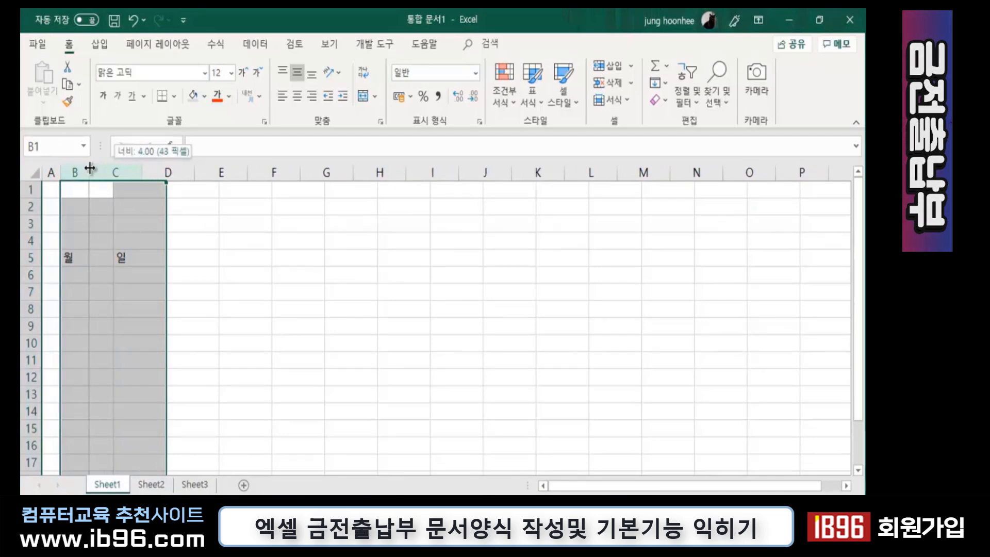
pyautogui.click(141, 310)
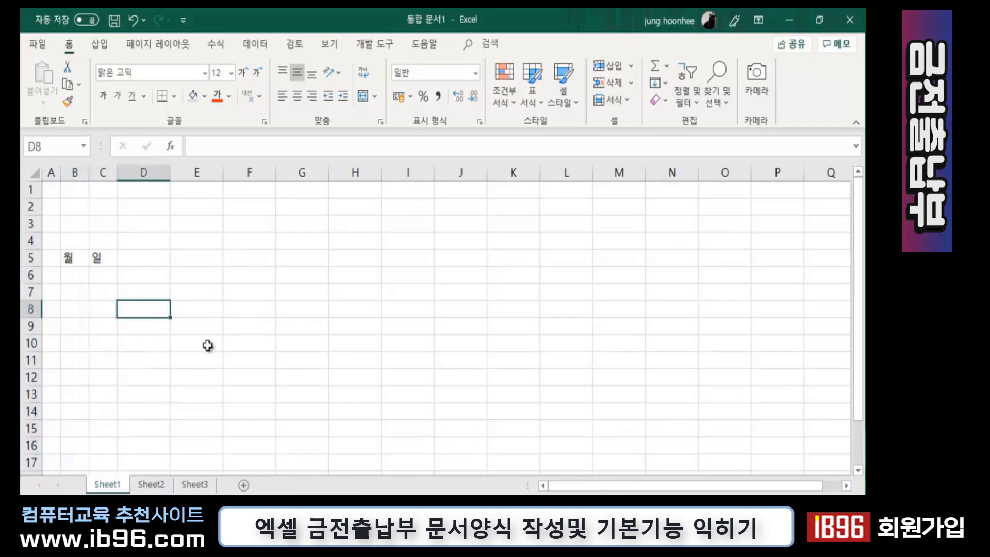
pyautogui.click(186, 322)
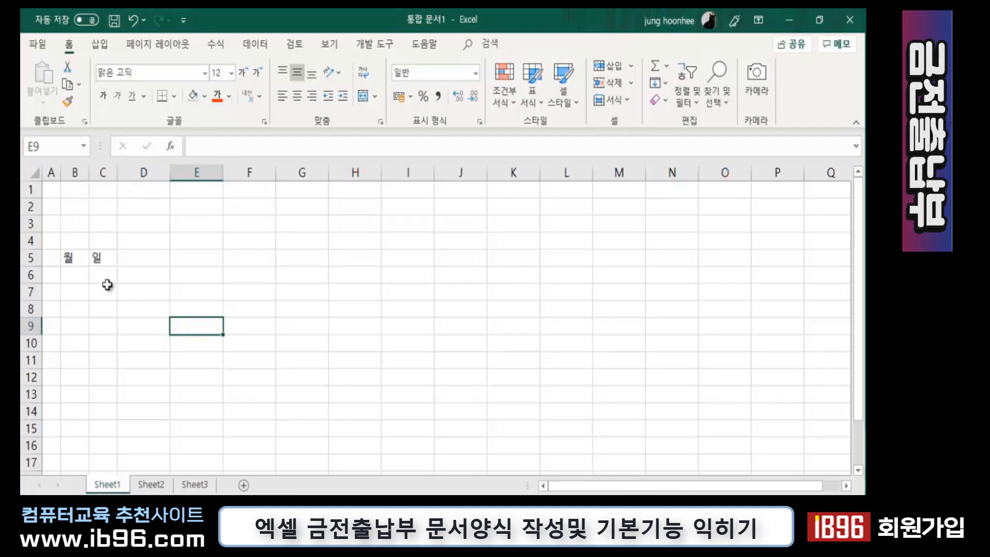
pyautogui.moveTo(118, 172); pyautogui.dragTo(115, 173)
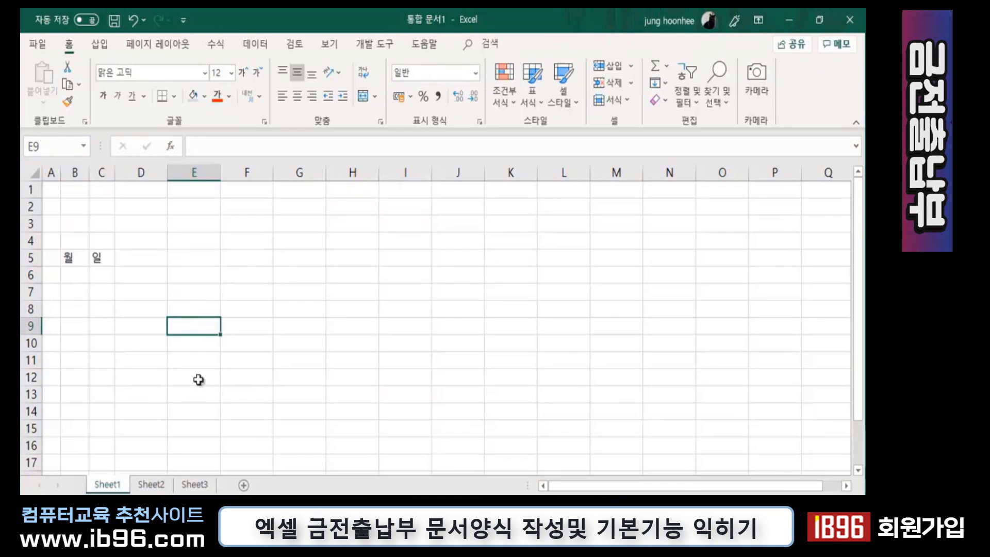
pyautogui.click(81, 237)
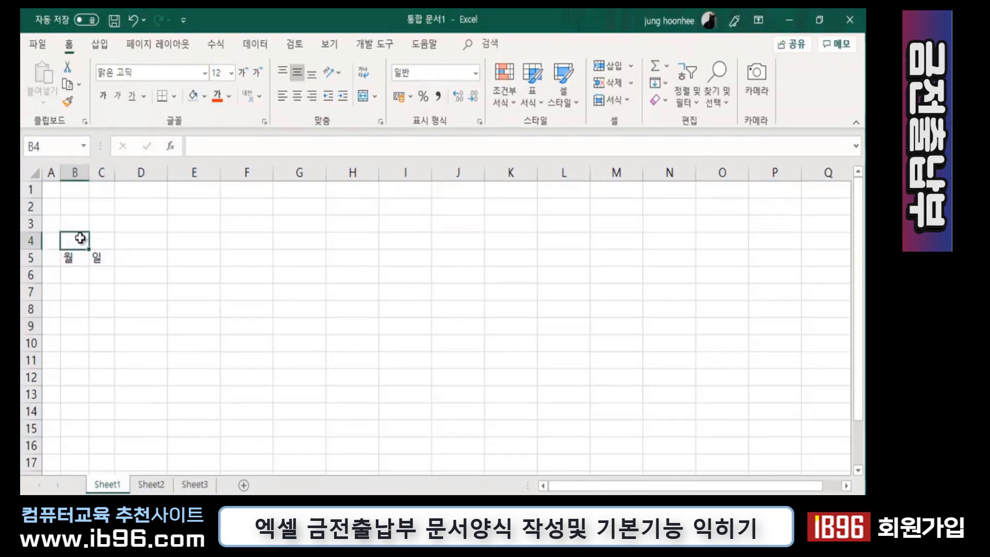
# Merge and centre B4:C4 with the heading 일자
pyautogui.moveTo(77, 242); pyautogui.dragTo(101, 240)
pyautogui.click(364, 97)
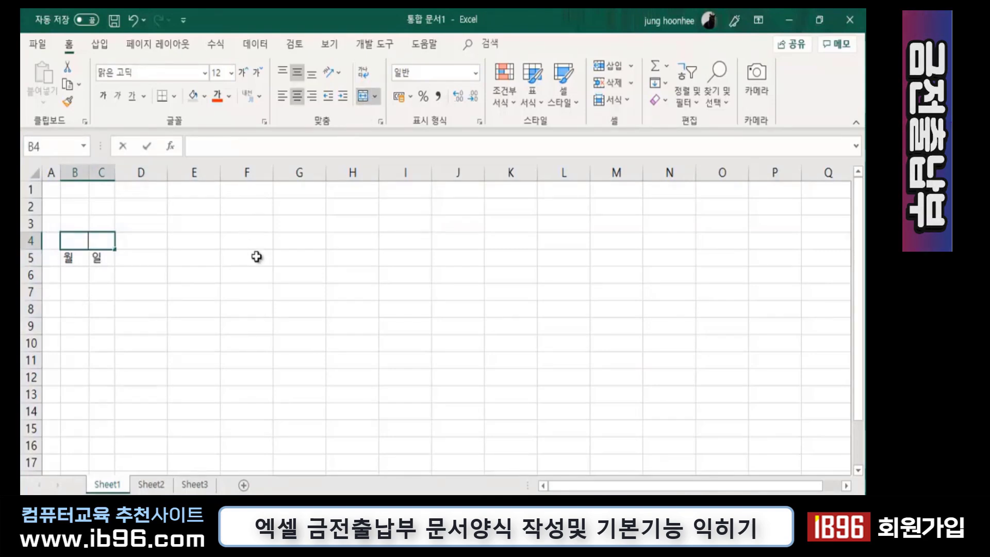
pyautogui.write('일자')
pyautogui.press('Return')
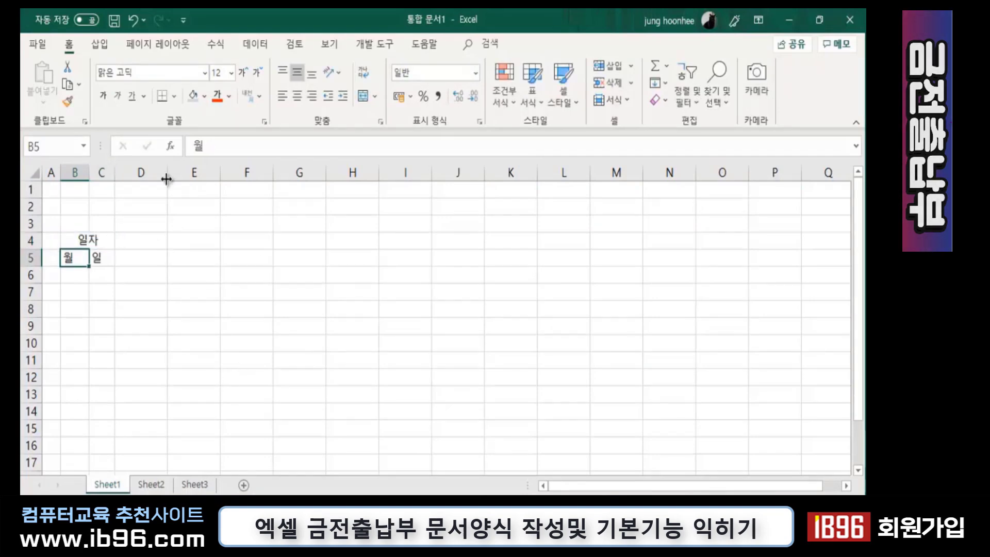
# Merge and centre D4:D5 as 적요 and widen column D to 15.56
pyautogui.moveTo(142, 242); pyautogui.dragTo(143, 258)
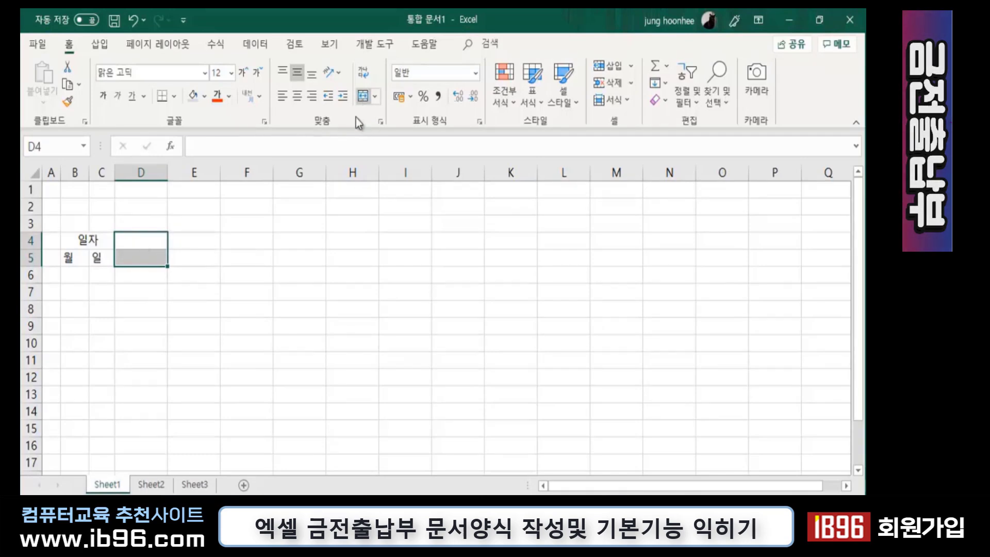
pyautogui.click(363, 96)
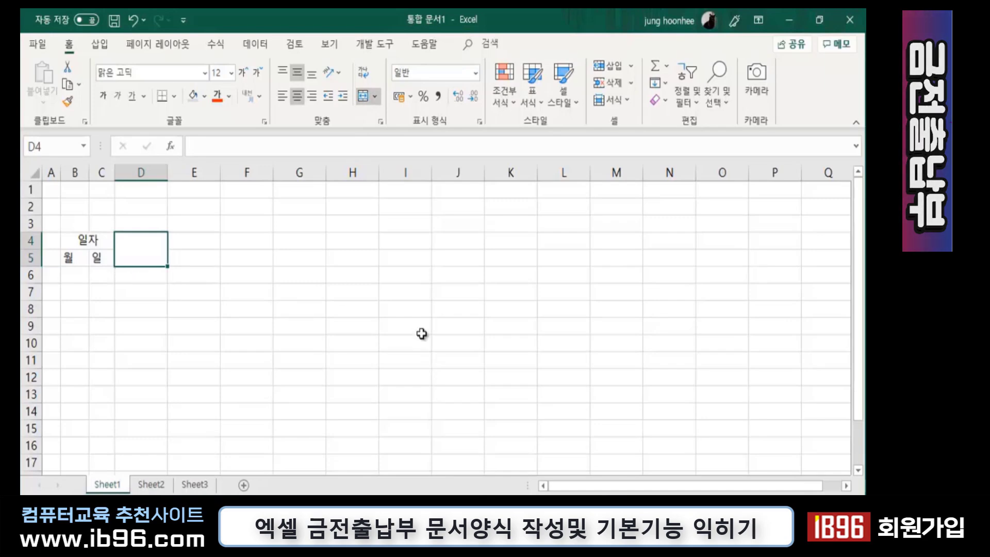
pyautogui.write('적요')
pyautogui.press('Return')
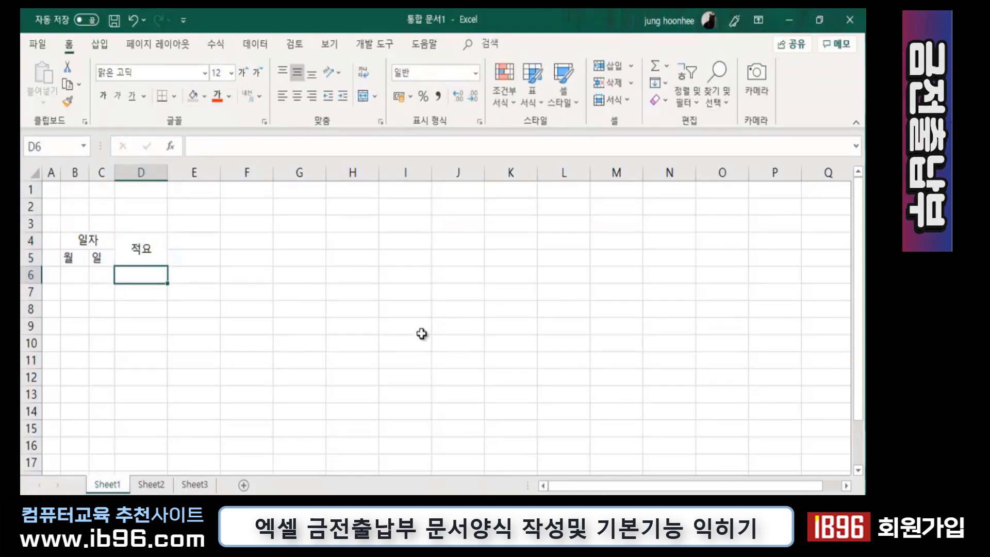
pyautogui.moveTo(168, 172); pyautogui.dragTo(213, 173)
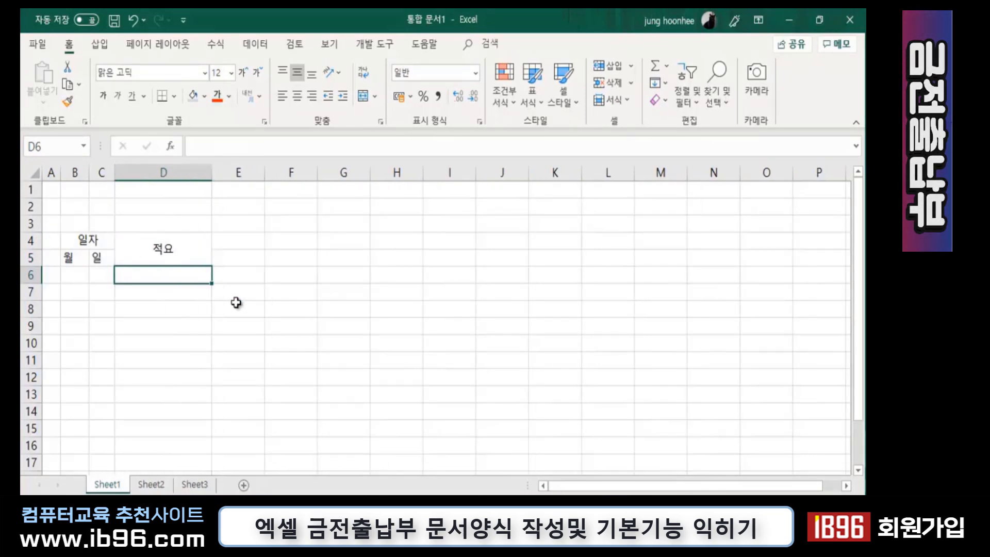
pyautogui.click(160, 260)
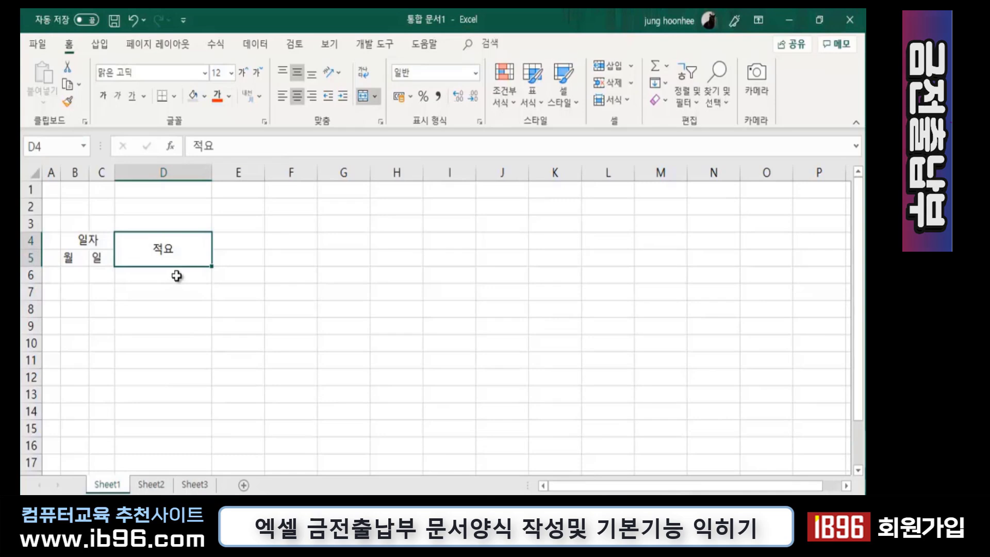
pyautogui.click(185, 306)
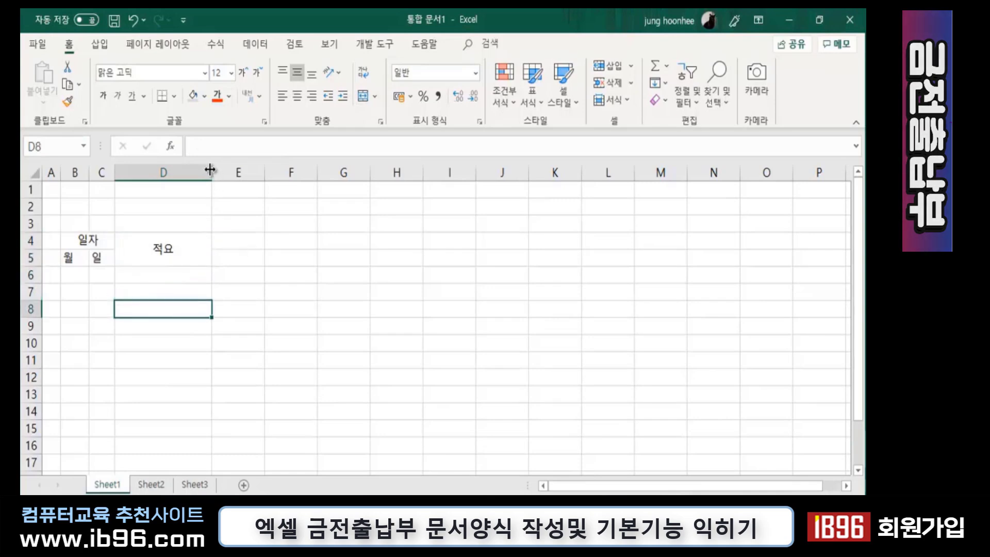
# Widen column D slightly, merge E4:E5, and copy that merge format to F4:F5
pyautogui.moveTo(210, 169); pyautogui.dragTo(218, 170)
pyautogui.click(251, 294)
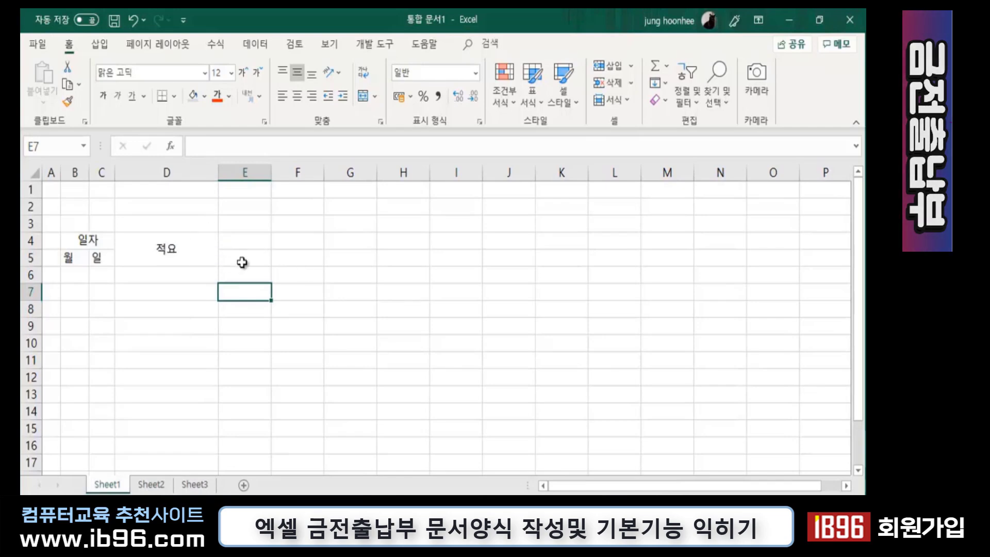
pyautogui.click(244, 239)
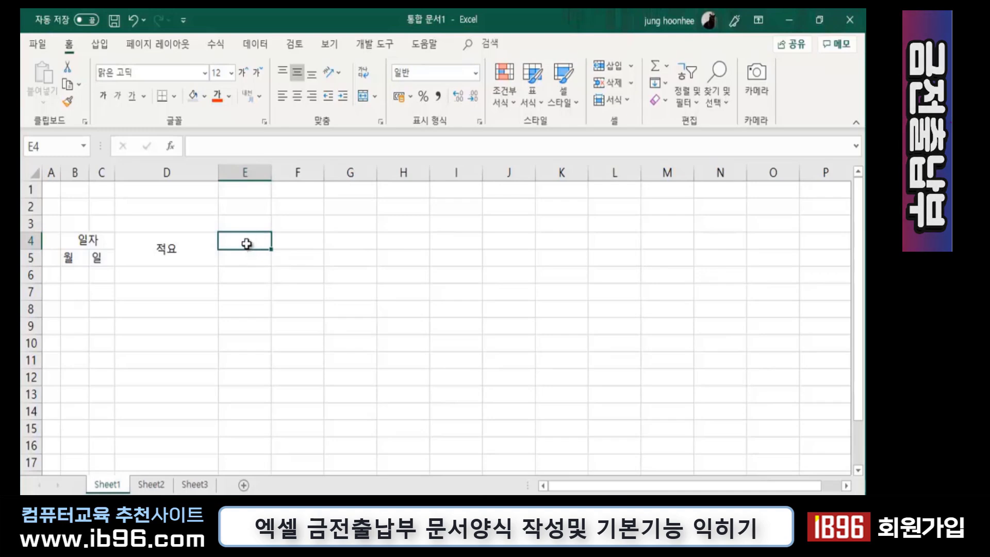
pyautogui.moveTo(246, 241); pyautogui.dragTo(243, 256)
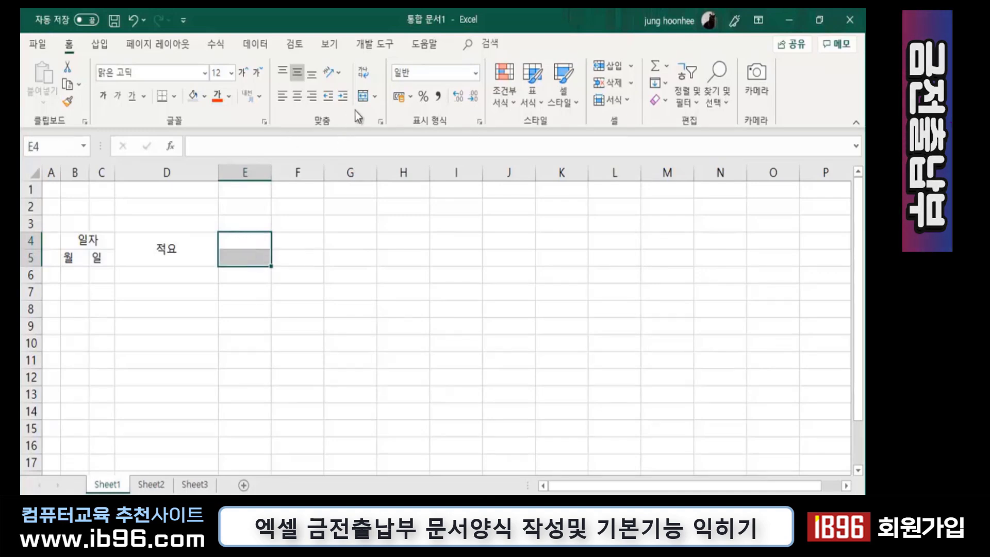
pyautogui.click(364, 97)
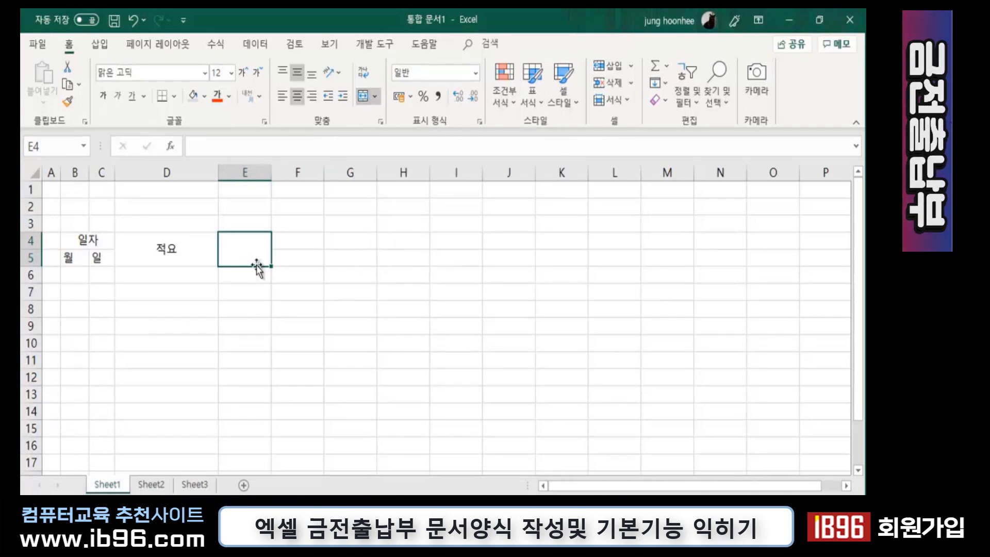
pyautogui.click(68, 104)
pyautogui.click(298, 242)
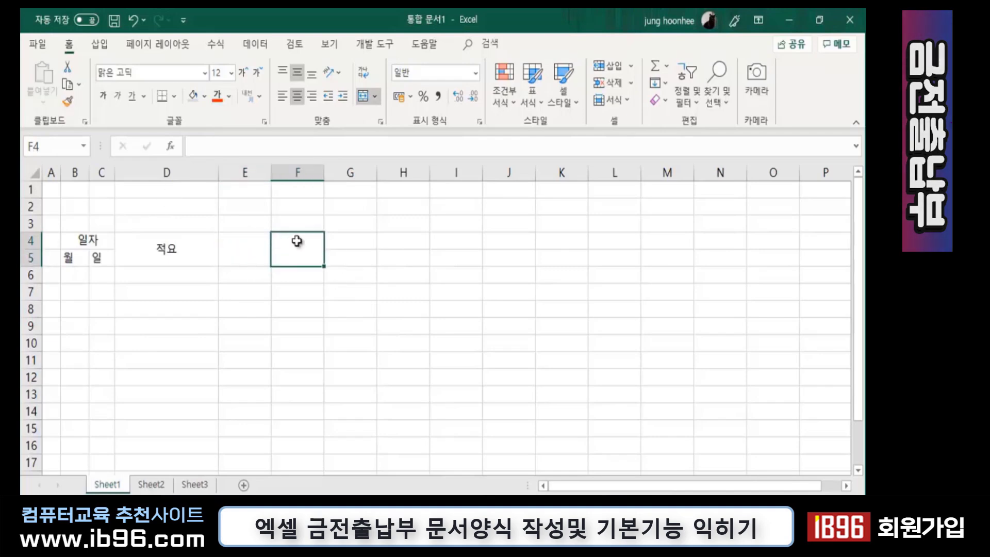
# Enter the headers 수입 in E4 and 지출 in F4
pyautogui.click(242, 248)
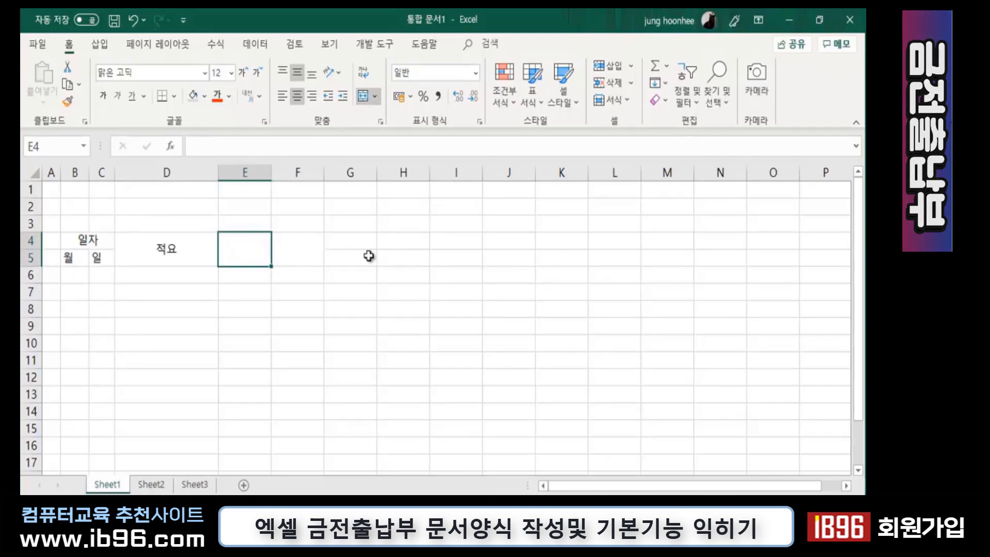
pyautogui.write('수입')
pyautogui.press('Tab')
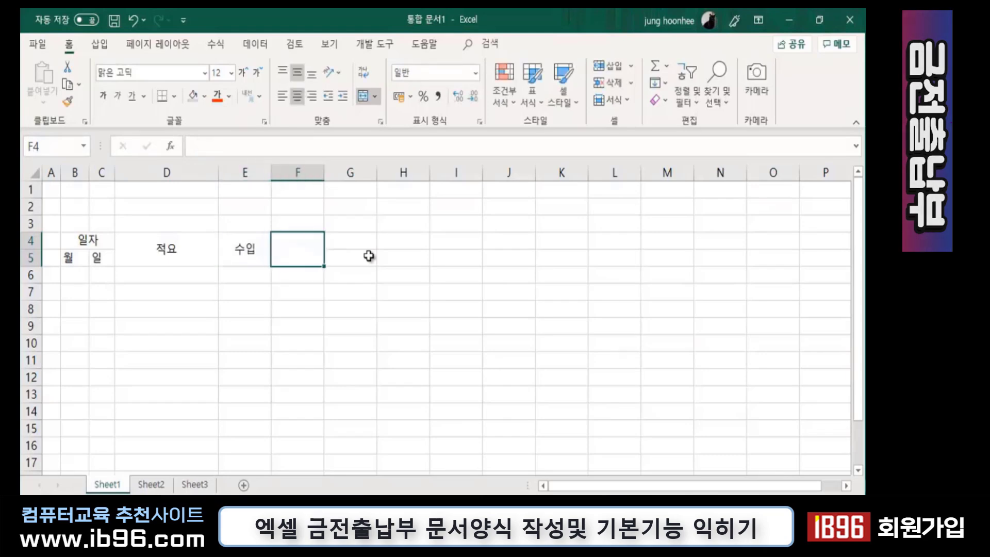
pyautogui.write('ㅈㅣ출')
pyautogui.press('Return')
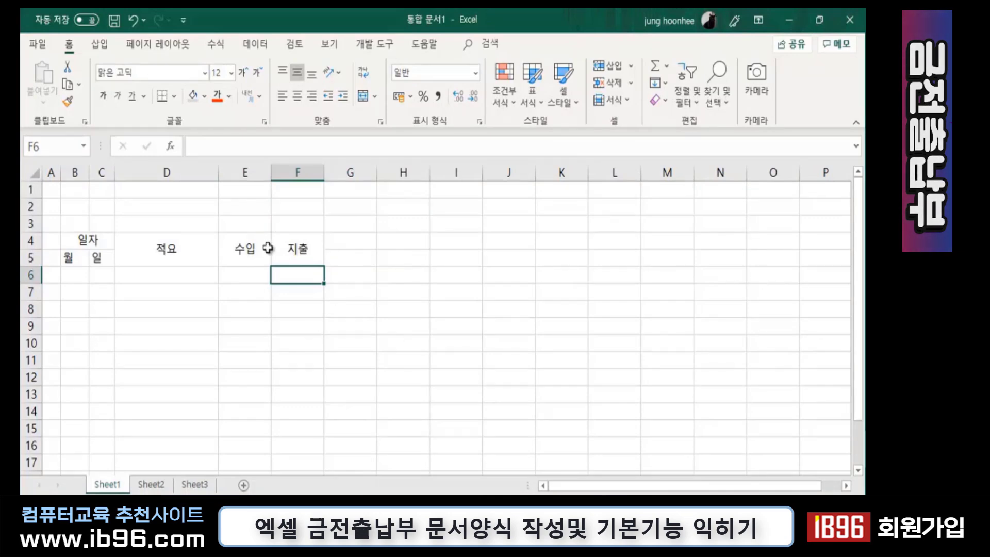
# Step through the row 5 cells G5 to K5 beside the 지출 header
pyautogui.click(304, 246)
pyautogui.click(361, 261)
pyautogui.click(410, 260)
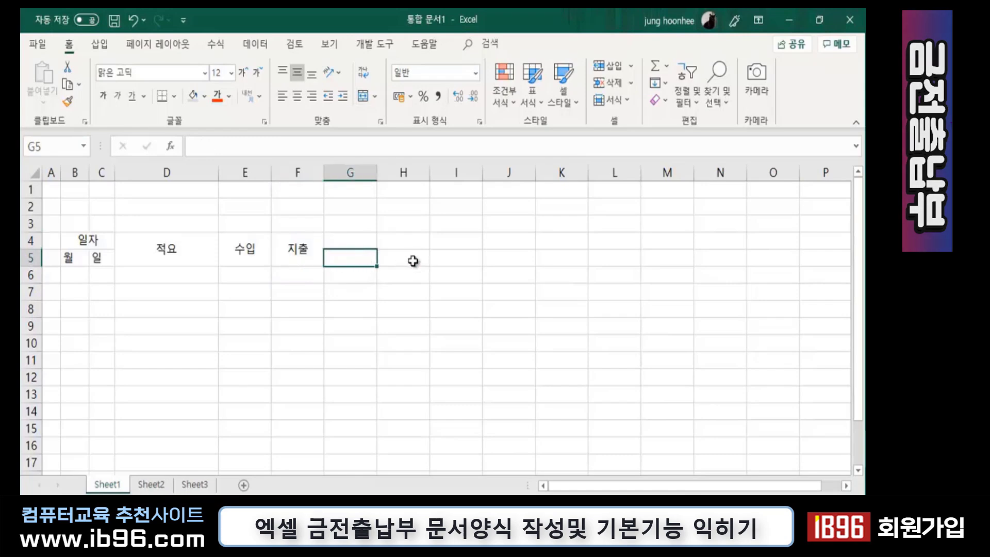
pyautogui.click(458, 255)
pyautogui.click(512, 260)
pyautogui.click(561, 260)
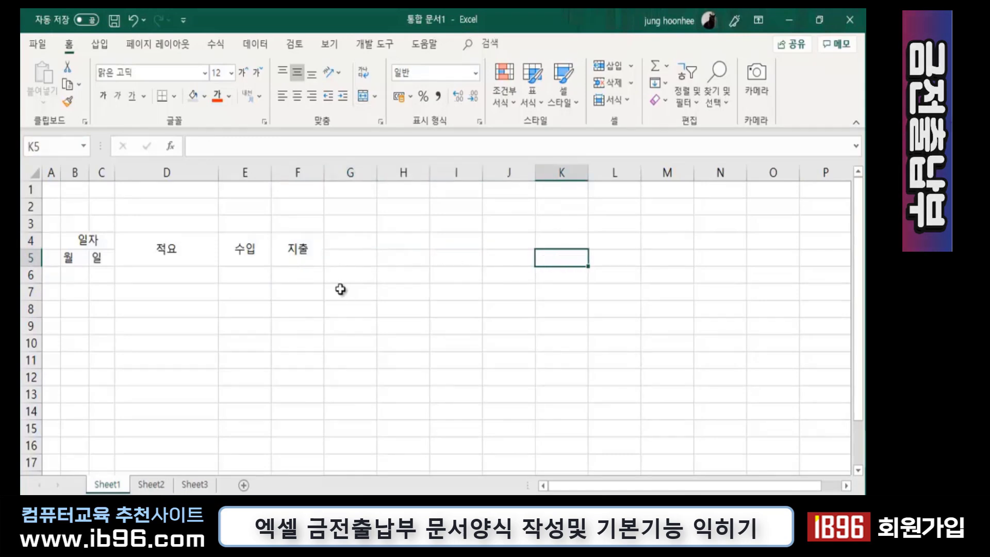
pyautogui.click(346, 254)
pyautogui.click(403, 256)
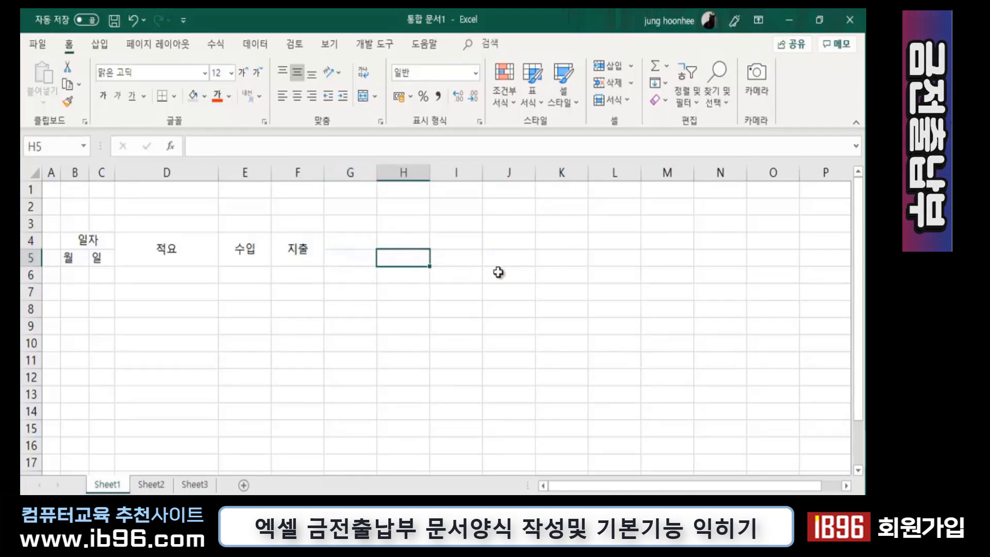
pyautogui.click(475, 256)
pyautogui.click(514, 257)
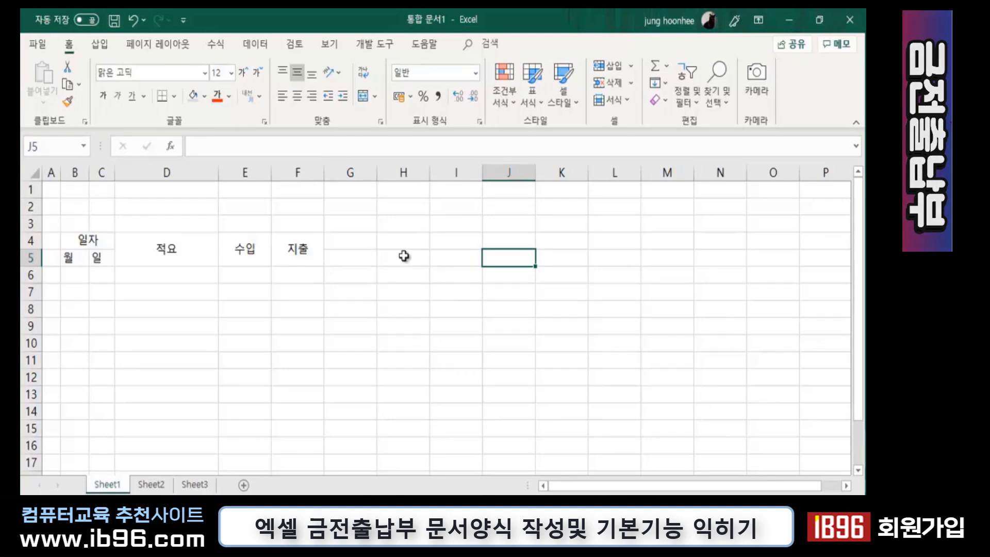
# Type 통신비, 소모품비, 교통비, 여가비 and 잡비 into G5 through K5
pyautogui.click(356, 258)
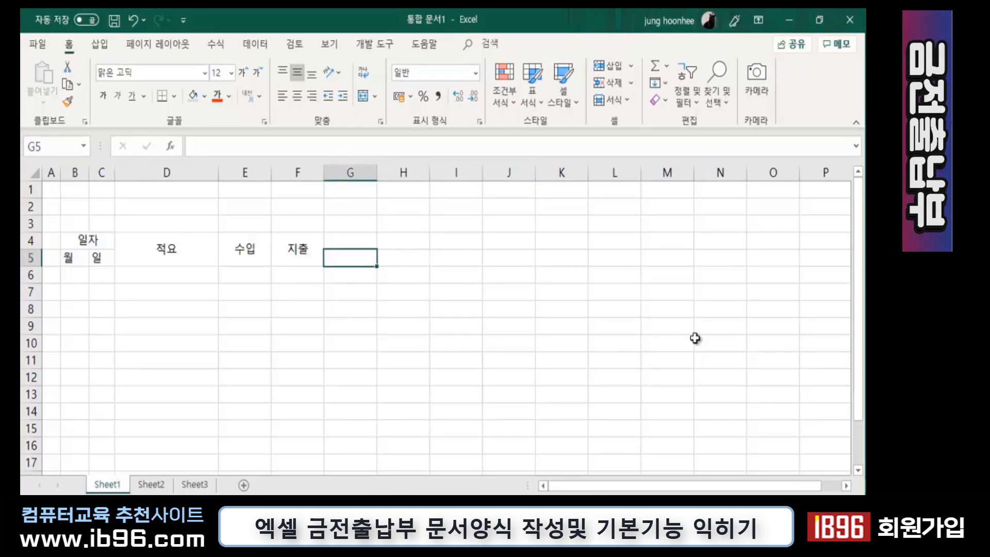
pyautogui.write('통신ㅂ')
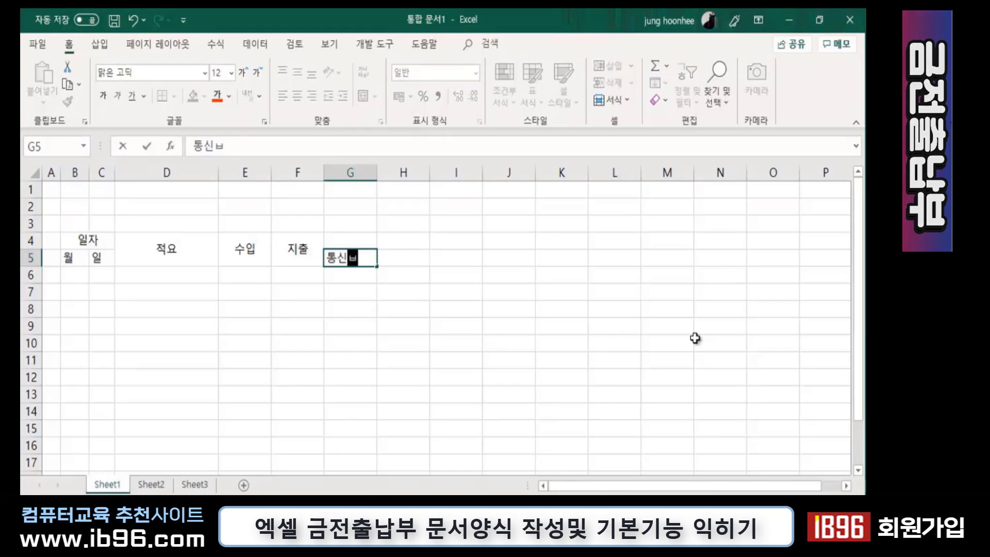
pyautogui.press('Tab')
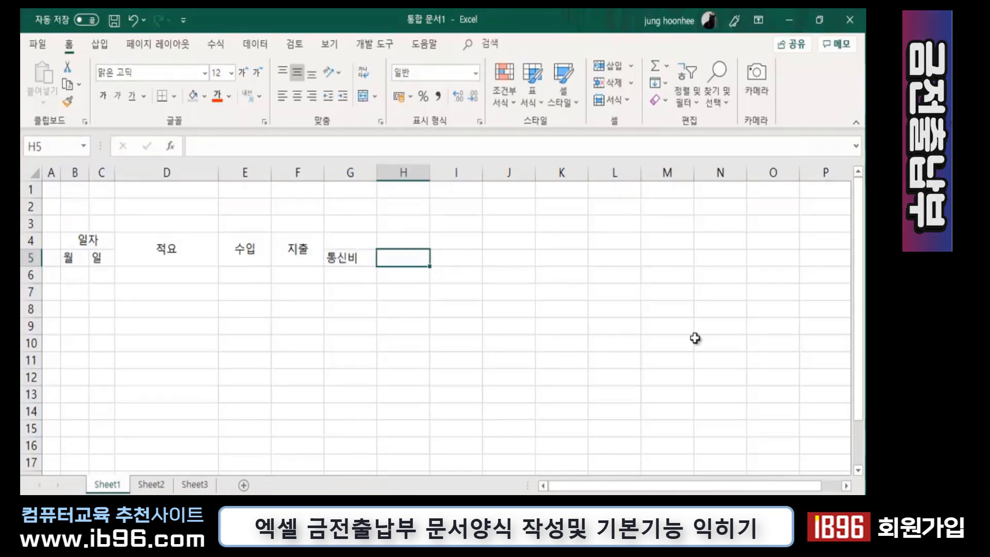
pyautogui.write('소모')
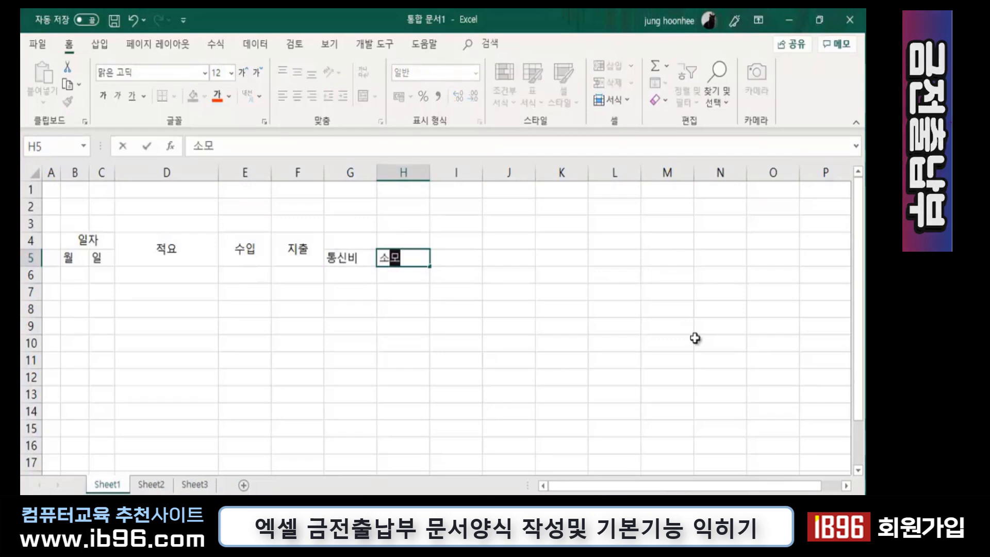
pyautogui.write('품비')
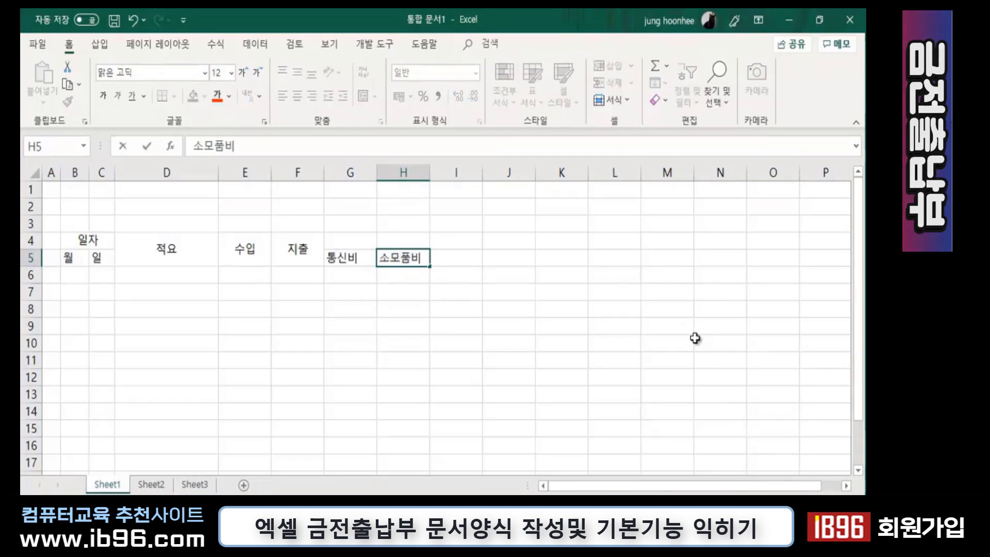
pyautogui.press('Tab')
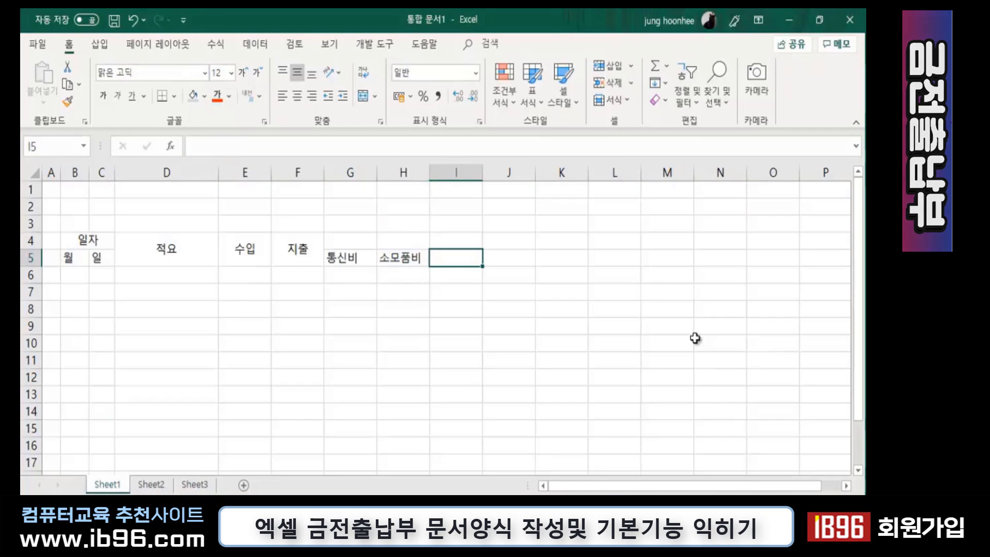
pyautogui.write('교통')
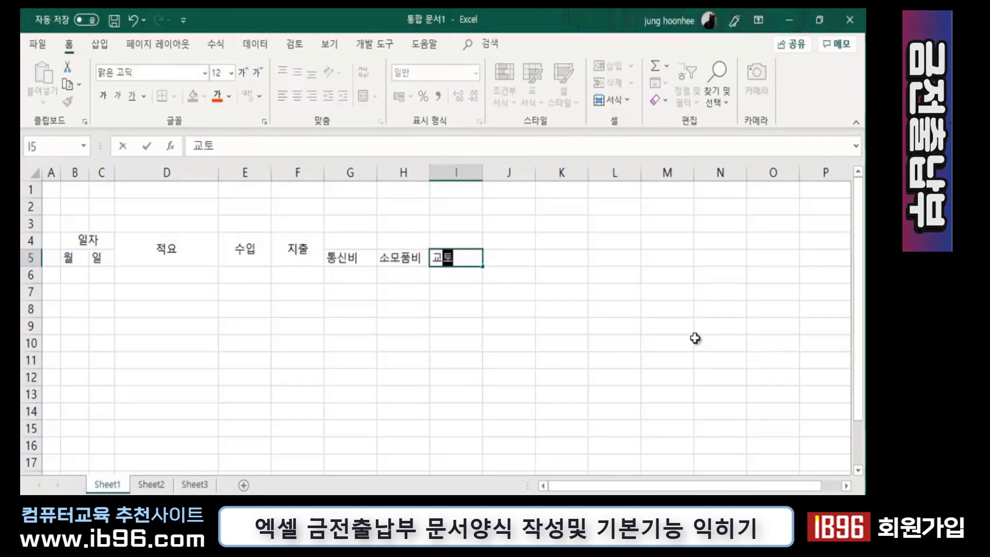
pyautogui.write('비')
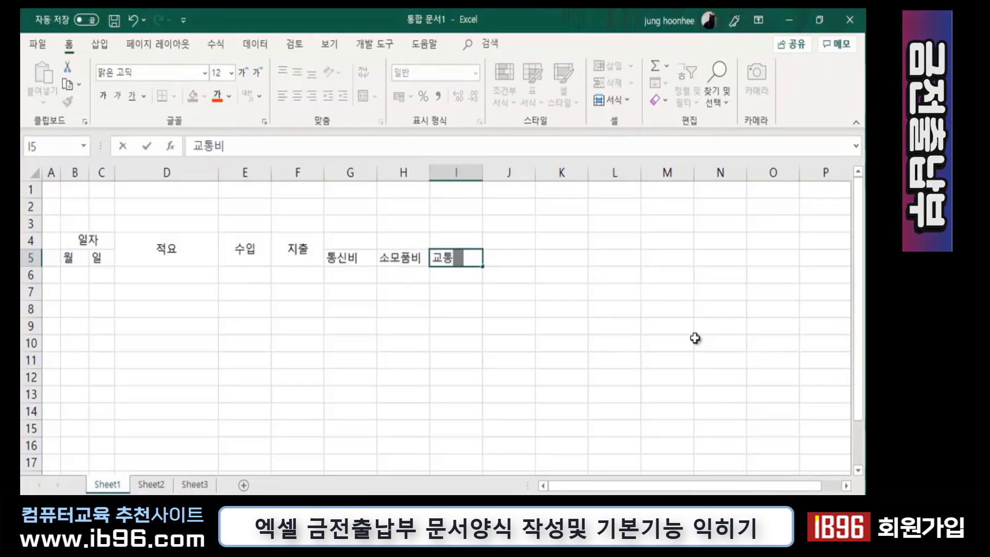
pyautogui.press('Tab')
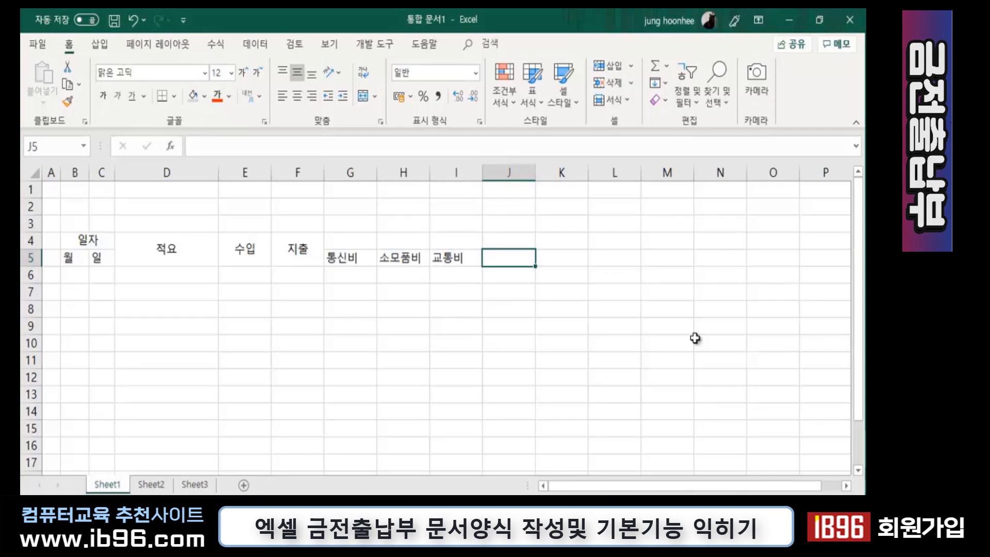
pyautogui.write('여가비')
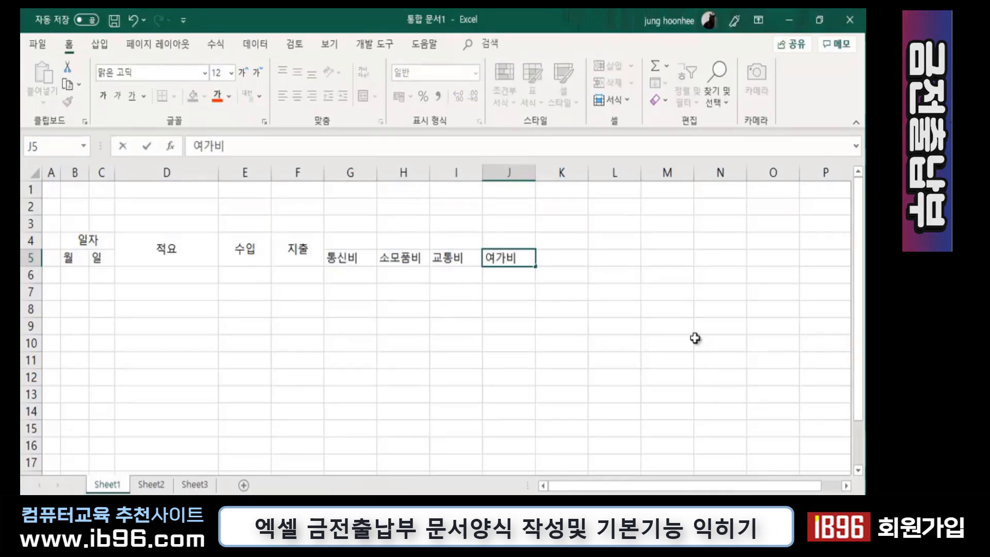
pyautogui.press('Tab')
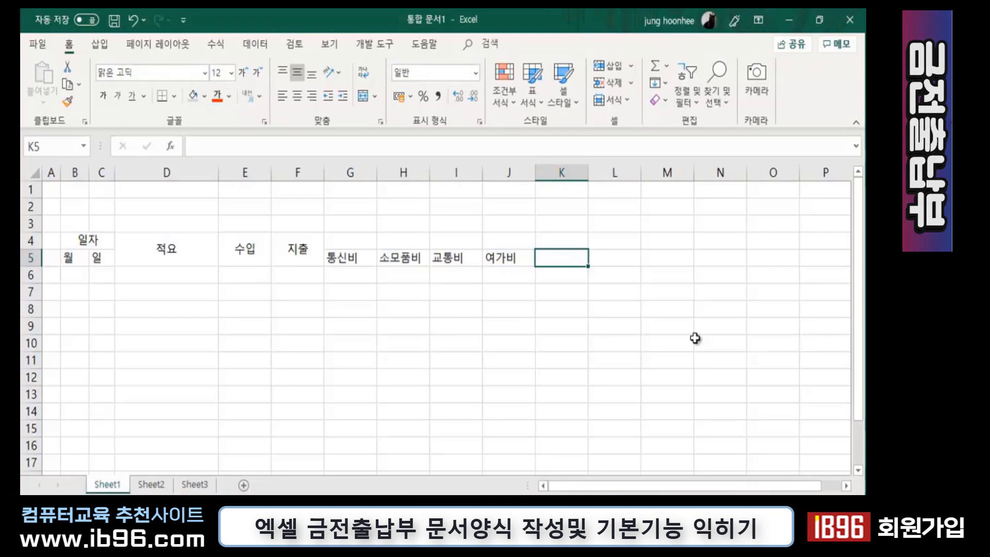
pyautogui.write('잡')
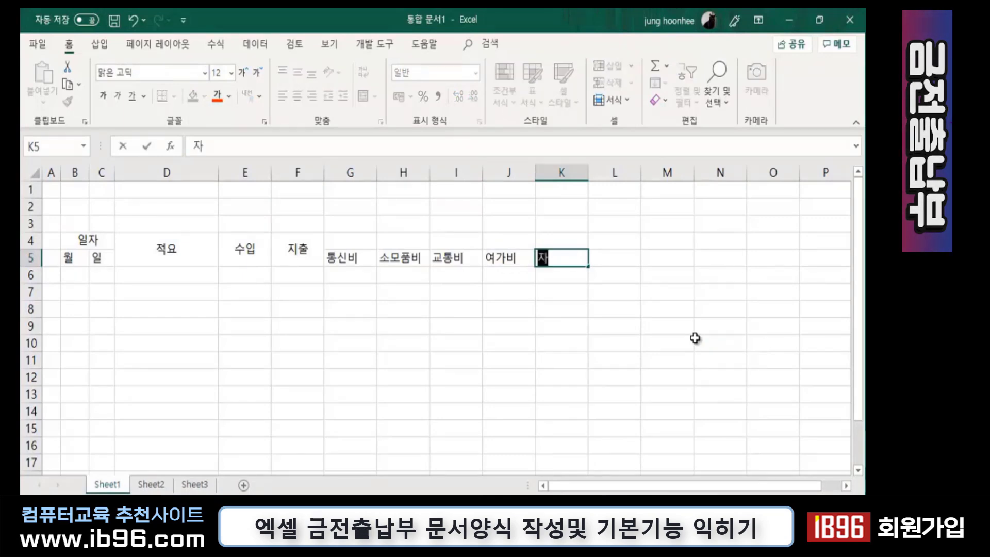
pyautogui.write('비')
pyautogui.press('Return')
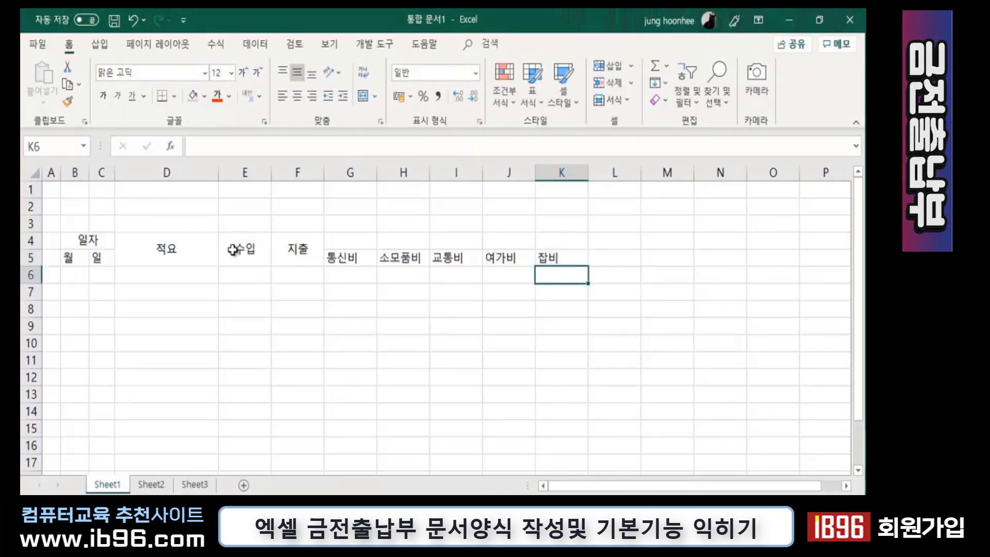
pyautogui.click(475, 340)
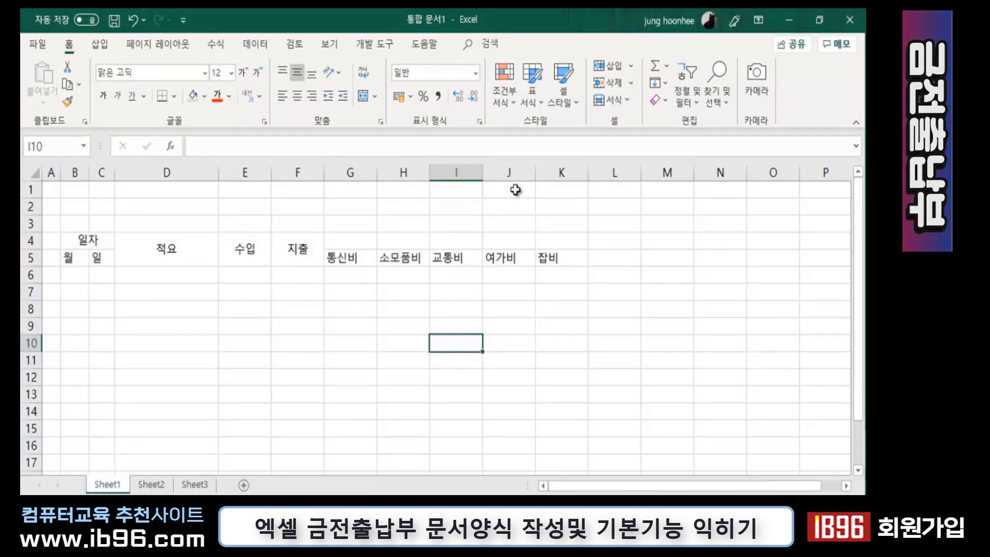
# Merge and centre G4:K4 as the heading 지급상세내역
pyautogui.click(350, 241)
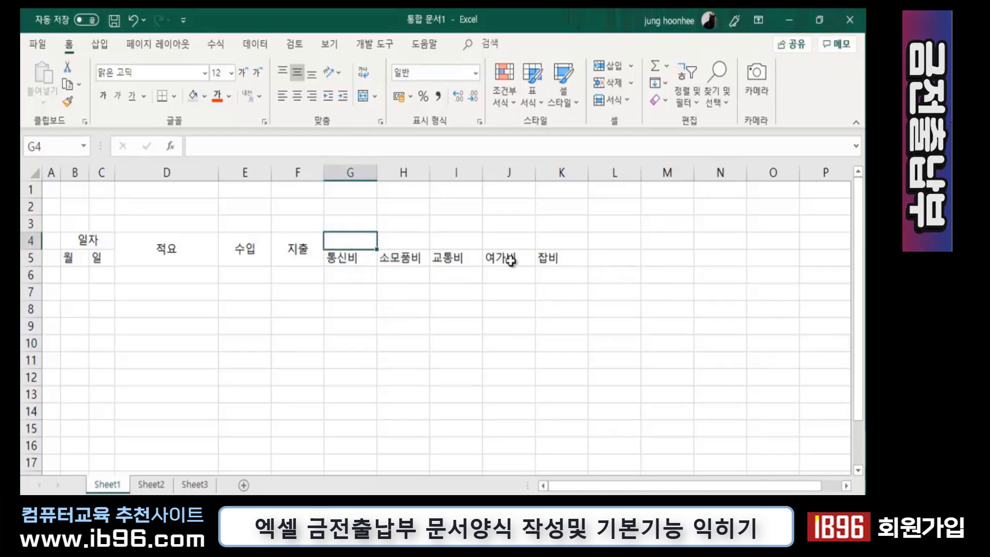
pyautogui.click(546, 258)
pyautogui.moveTo(335, 258); pyautogui.dragTo(515, 259)
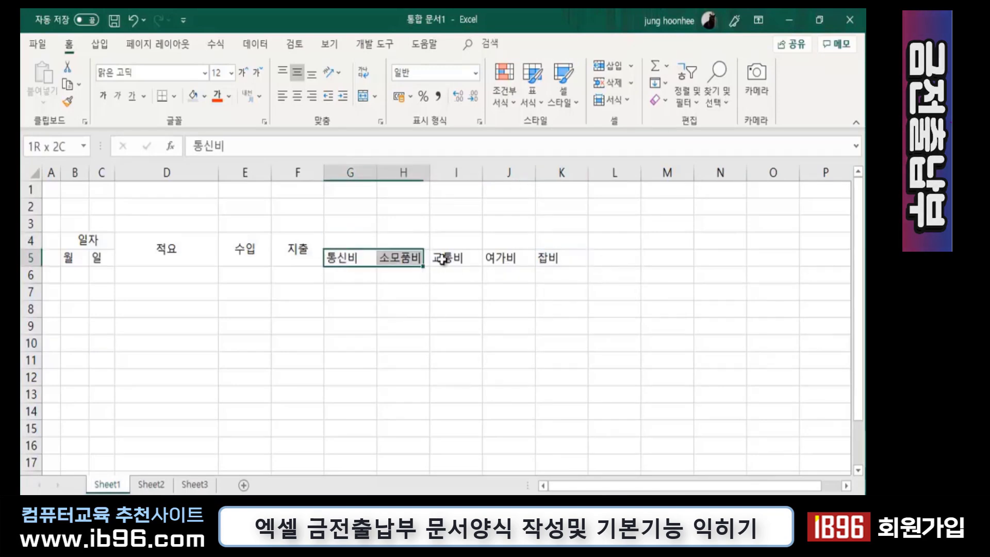
pyautogui.click(585, 265)
pyautogui.click(611, 258)
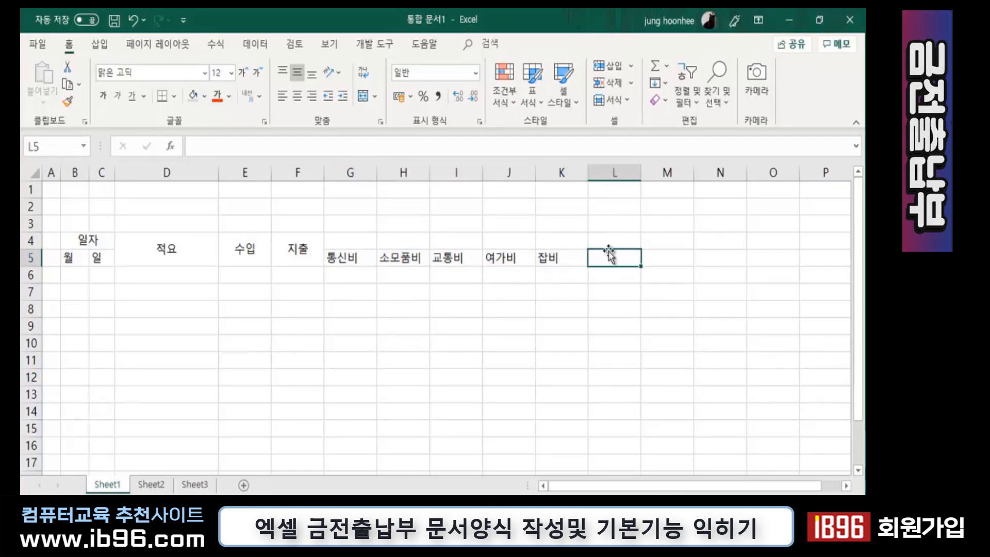
pyautogui.moveTo(349, 239)
pyautogui.mouseDown()
pyautogui.moveTo(534, 226)
pyautogui.moveTo(559, 236)
pyautogui.mouseUp()
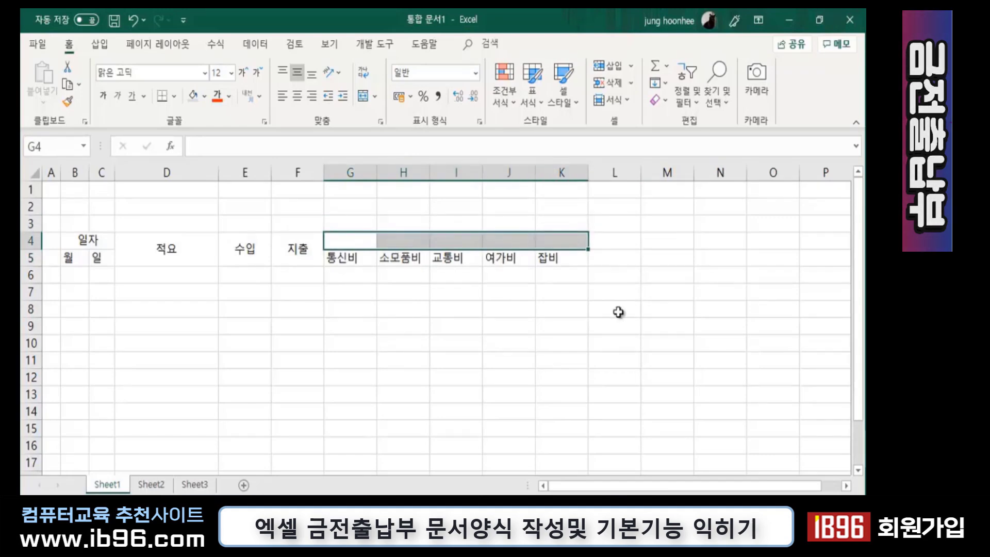
pyautogui.click(362, 98)
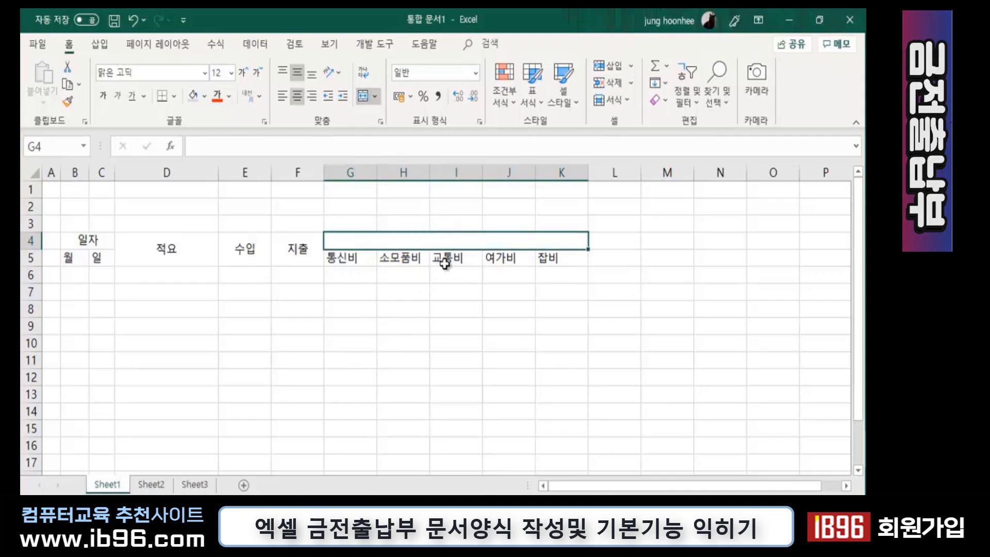
pyautogui.write('ㅈ')
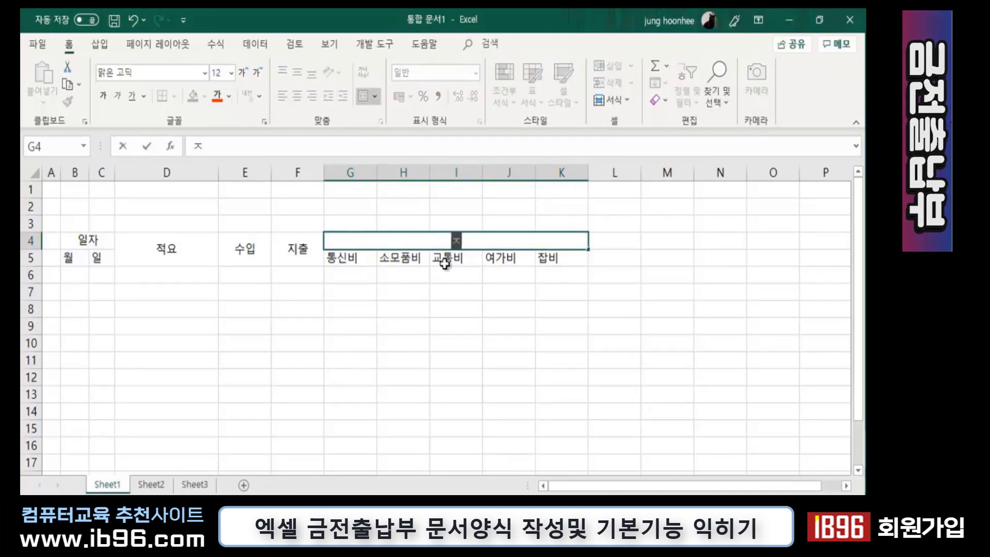
pyautogui.write('ㅣㅡ')
pyautogui.write('상세내')
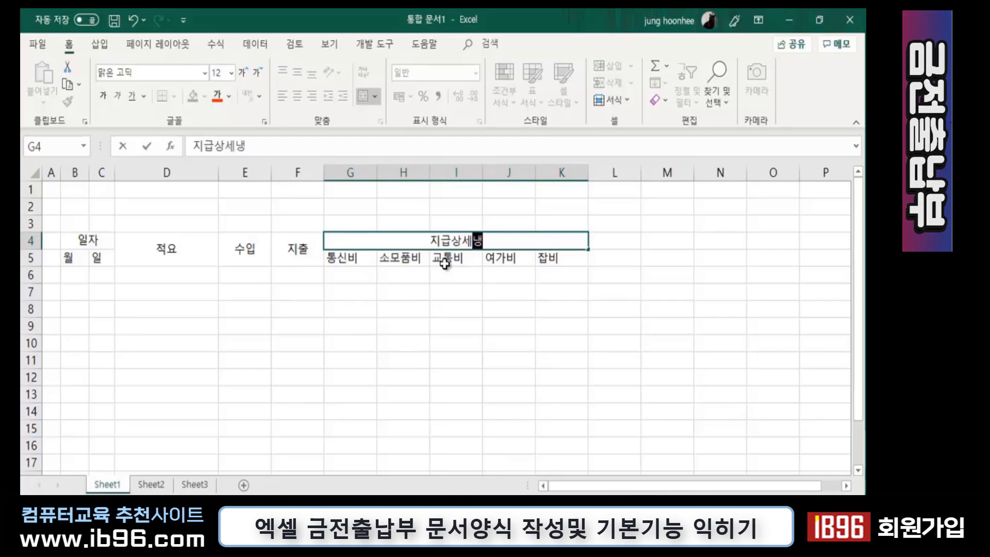
pyautogui.write('역')
pyautogui.press('Return')
pyautogui.click(598, 346)
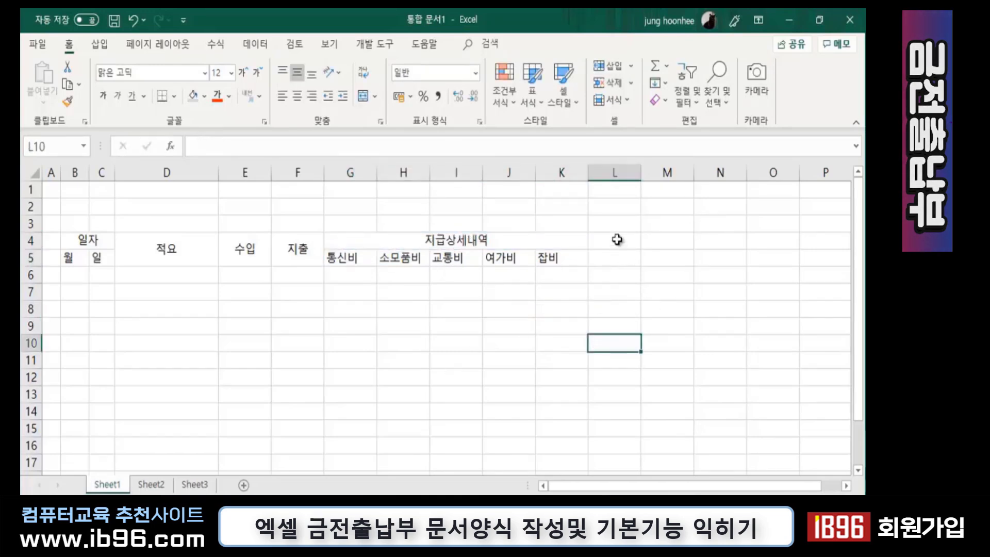
# Merge and centre L4:L5 as the balance heading 잔액
pyautogui.moveTo(616, 238); pyautogui.dragTo(617, 255)
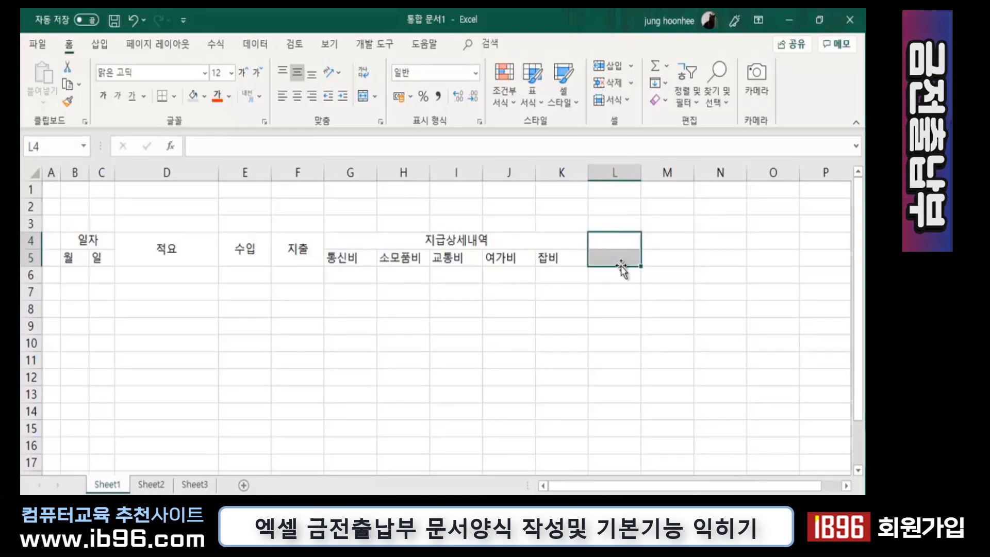
pyautogui.click(363, 96)
pyautogui.write('잔액')
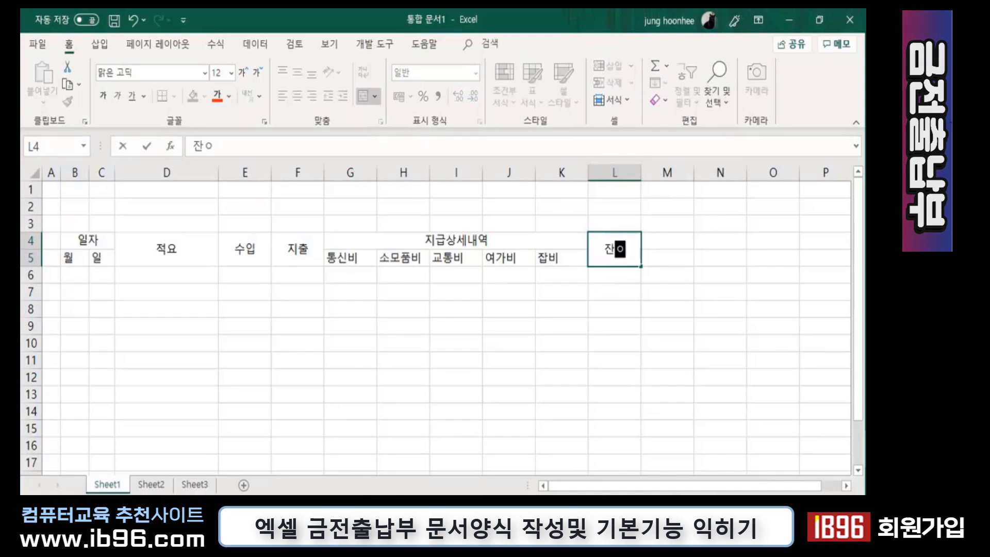
pyautogui.press('Return')
pyautogui.click(567, 309)
pyautogui.click(583, 375)
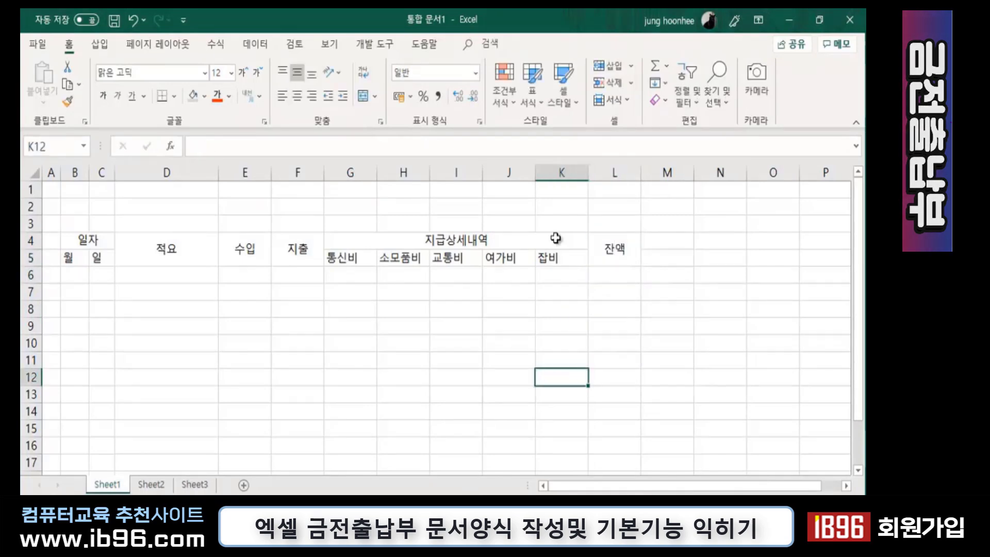
pyautogui.click(654, 325)
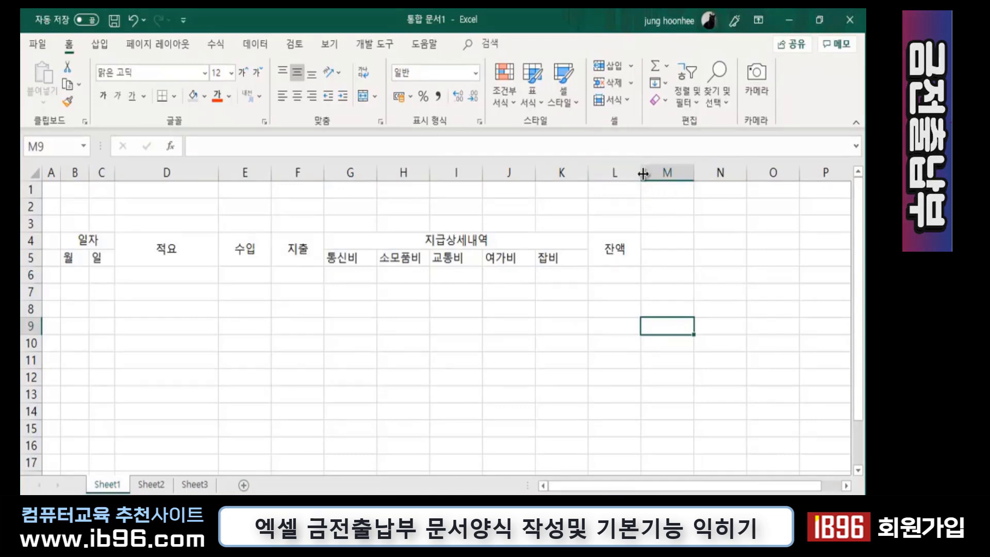
# Widen column L (잔액) and the 수입 and 지출 columns E and F
pyautogui.moveTo(643, 174); pyautogui.dragTo(658, 174)
pyautogui.click(479, 356)
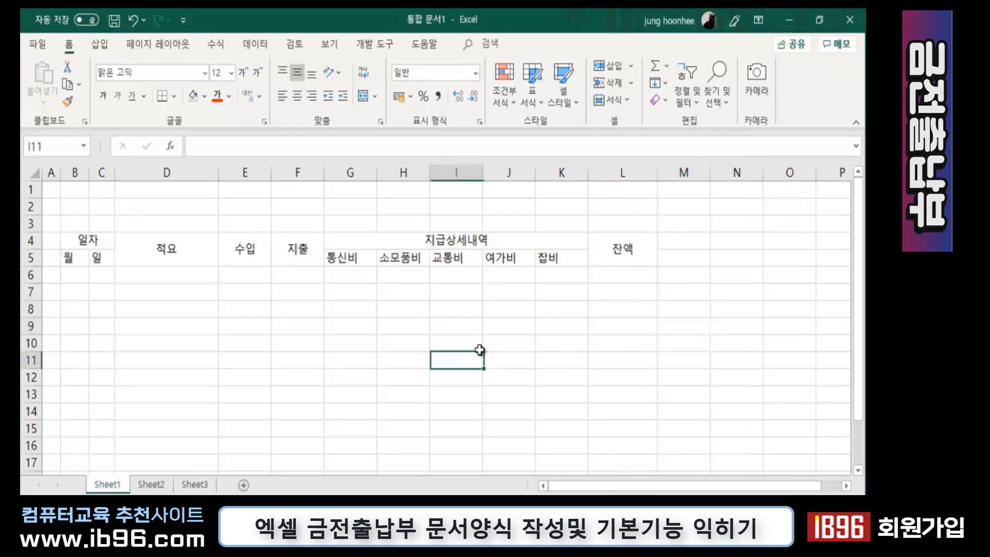
pyautogui.moveTo(248, 172); pyautogui.dragTo(337, 173)
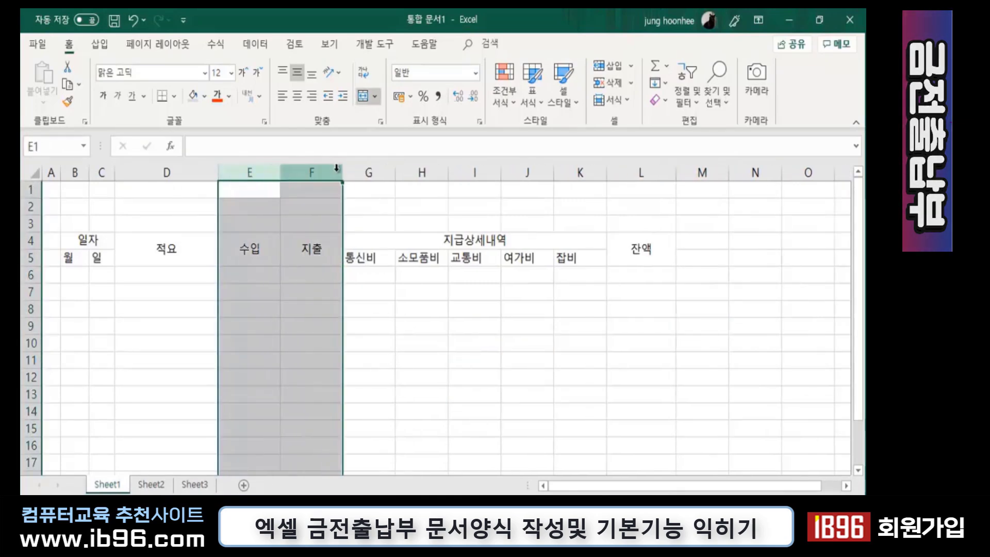
pyautogui.click(426, 326)
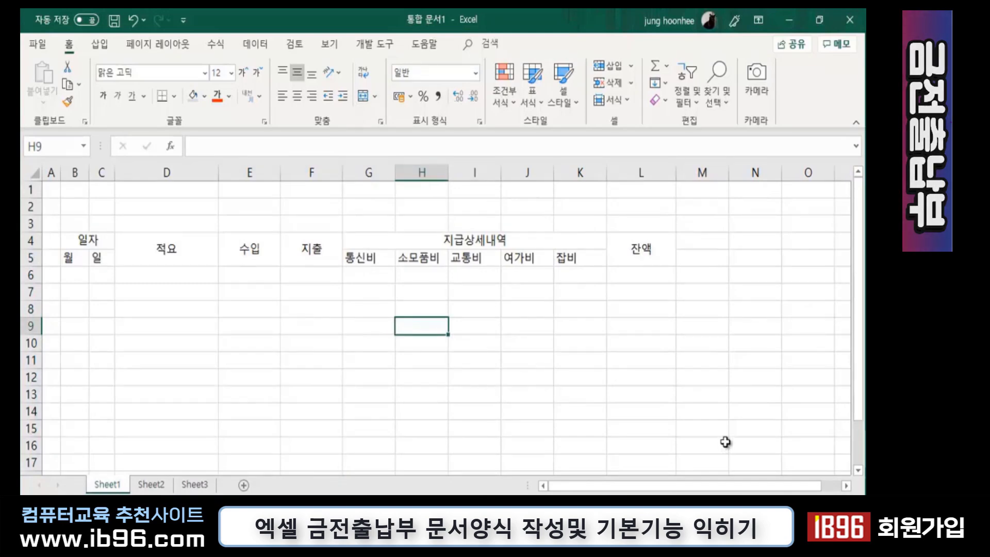
# Widen columns G through K together to 9.78 each
pyautogui.click(357, 359)
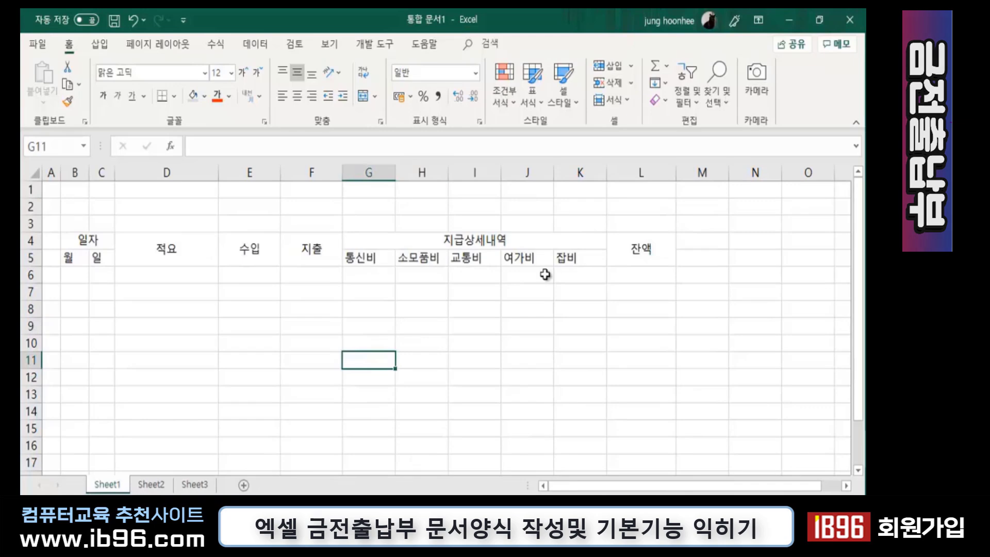
pyautogui.click(469, 346)
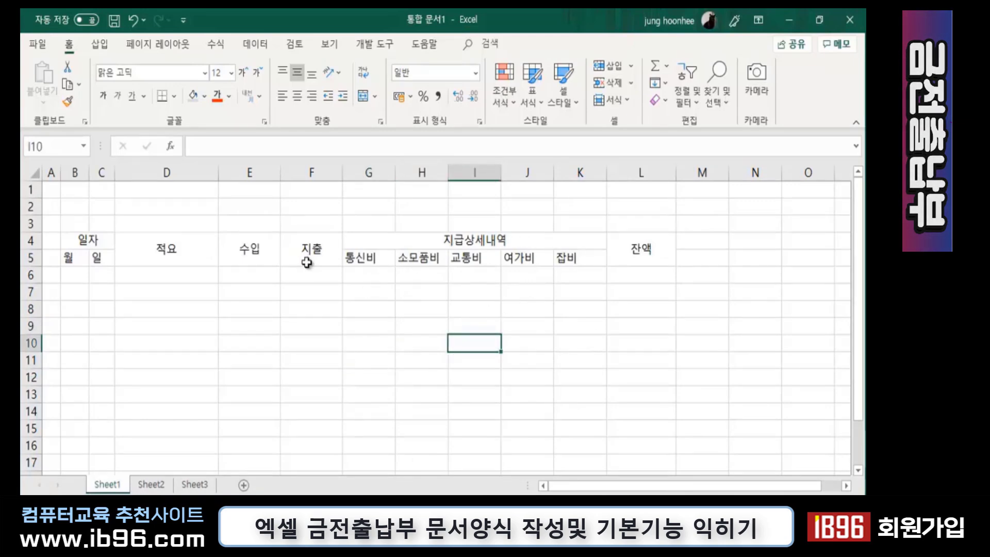
pyautogui.moveTo(371, 173); pyautogui.dragTo(570, 171)
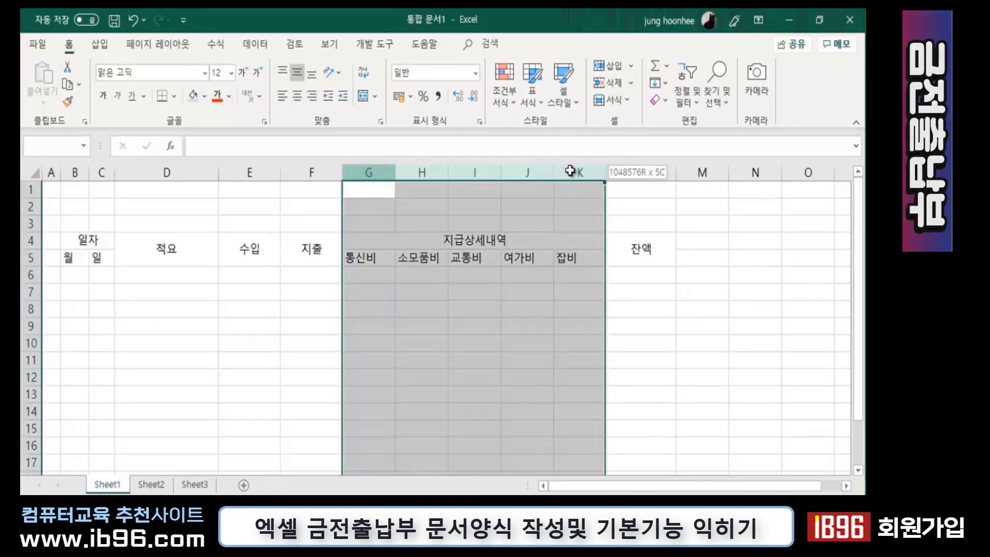
pyautogui.moveTo(395, 171); pyautogui.dragTo(405, 170)
pyautogui.click(768, 353)
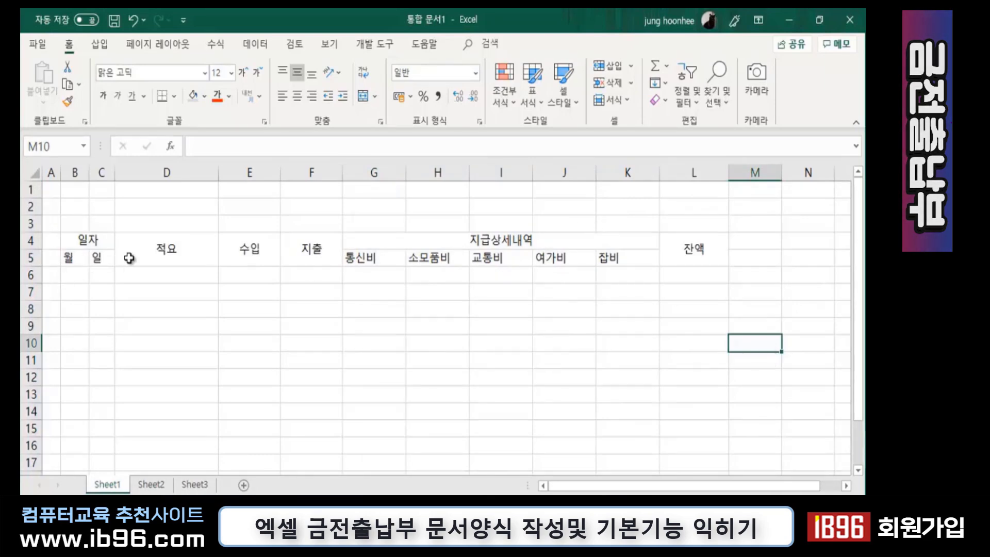
# Type month 11 into B6, then move to the day cell C6
pyautogui.click(71, 273)
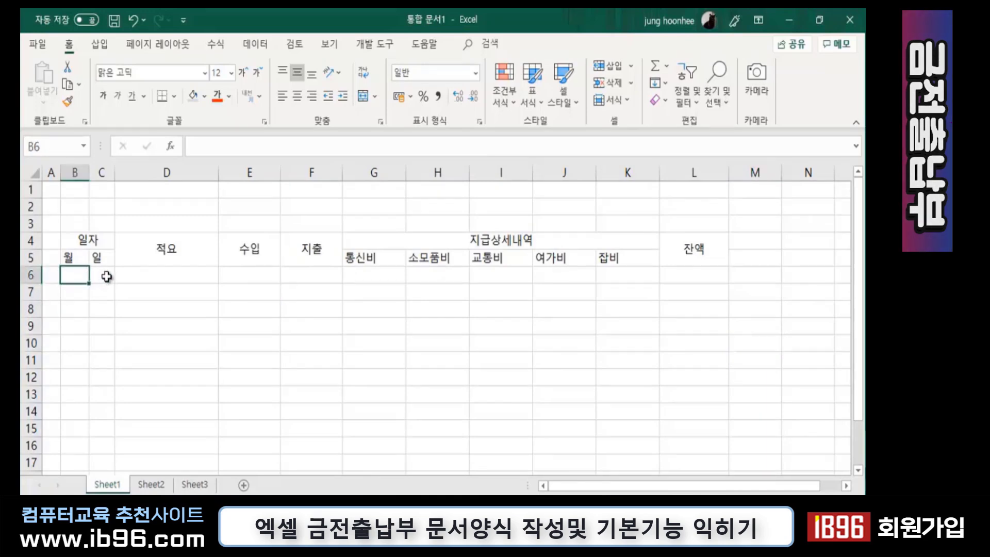
pyautogui.click(105, 275)
pyautogui.click(71, 282)
pyautogui.click(99, 274)
pyautogui.click(98, 328)
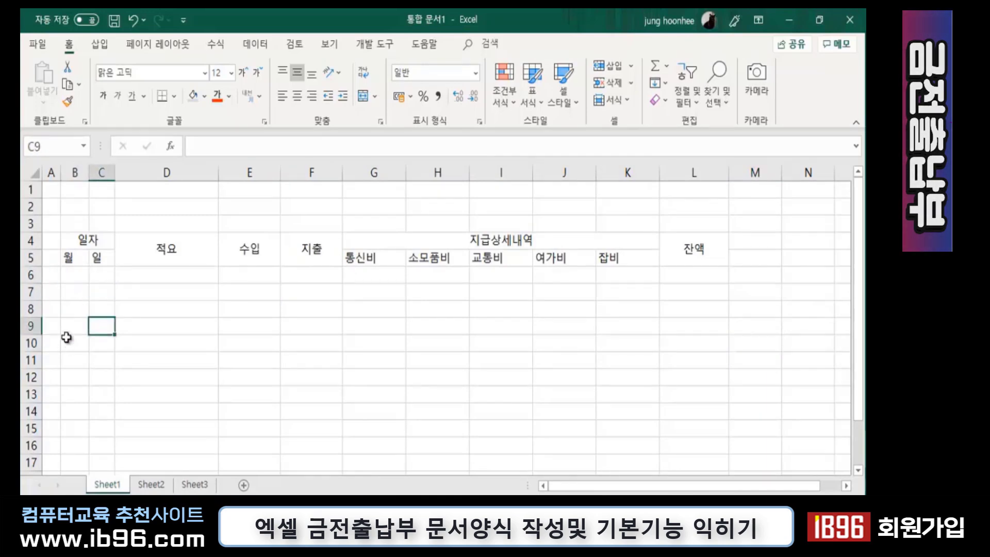
pyautogui.click(166, 294)
pyautogui.click(69, 276)
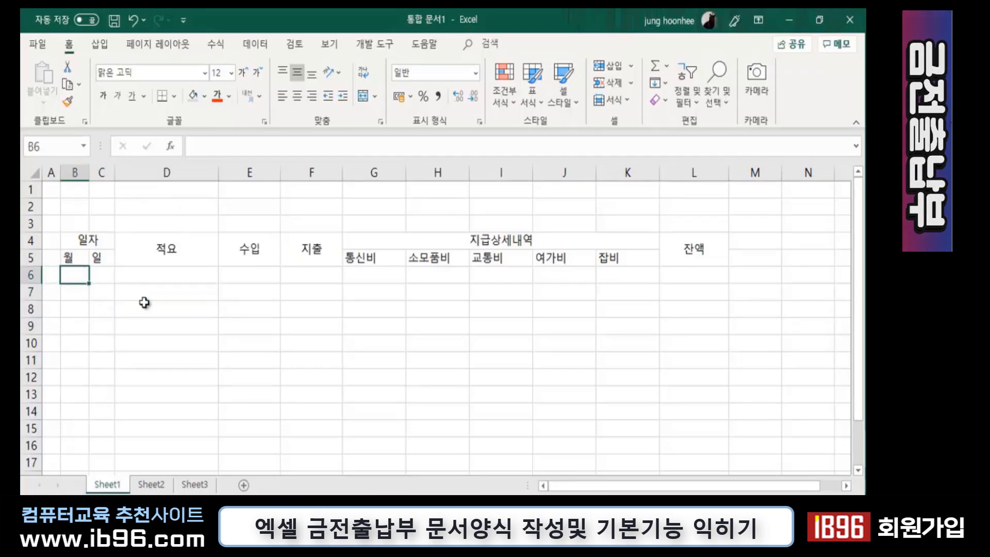
pyautogui.write('11')
pyautogui.click(212, 364)
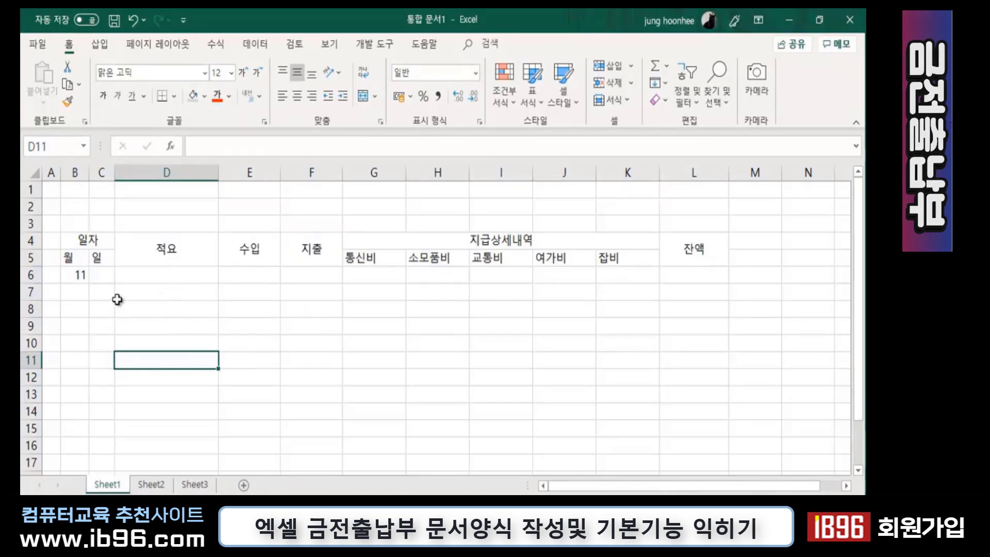
pyautogui.click(74, 275)
pyautogui.click(101, 273)
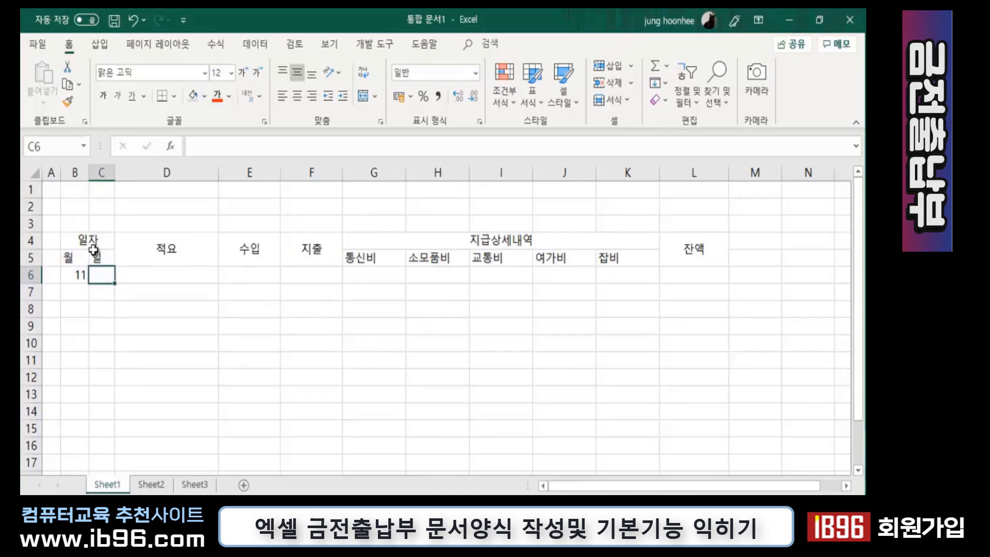
# Make the B4:L5 header bold, centred and filled light orange
pyautogui.moveTo(84, 244); pyautogui.dragTo(682, 261)
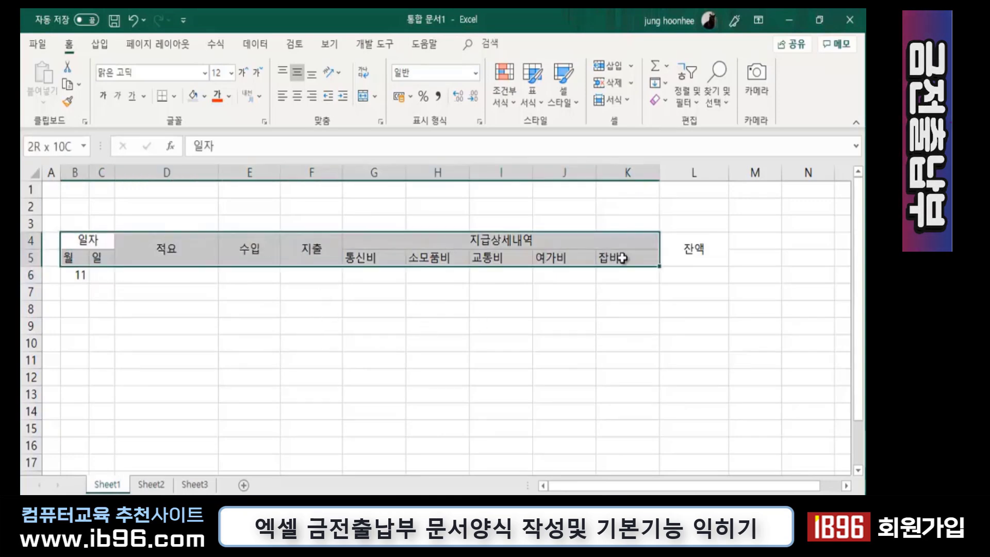
pyautogui.click(103, 97)
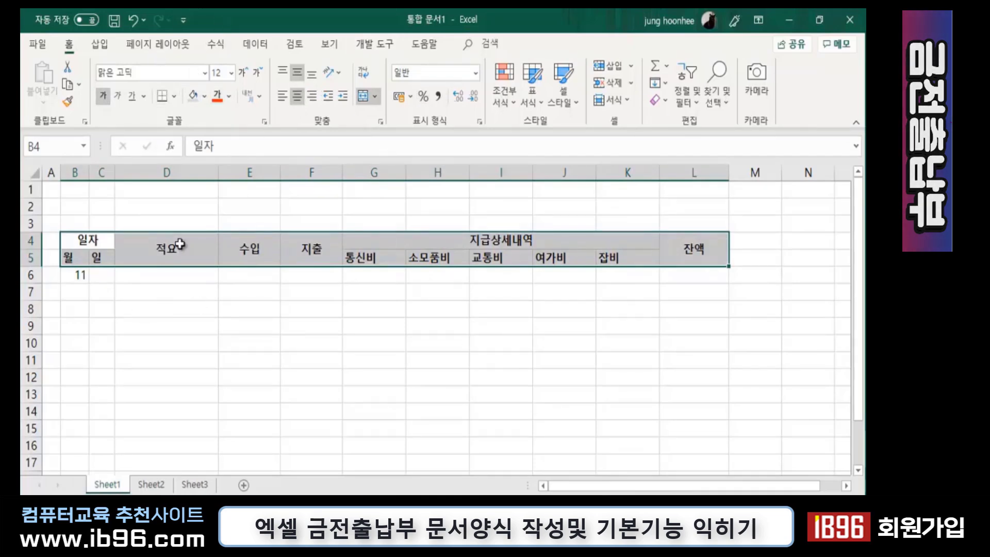
pyautogui.click(298, 98)
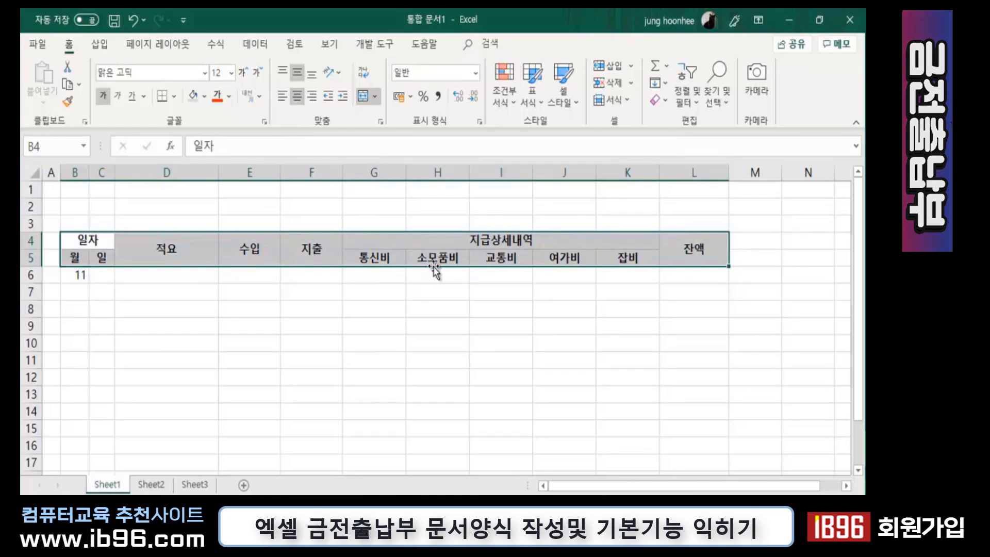
pyautogui.click(203, 98)
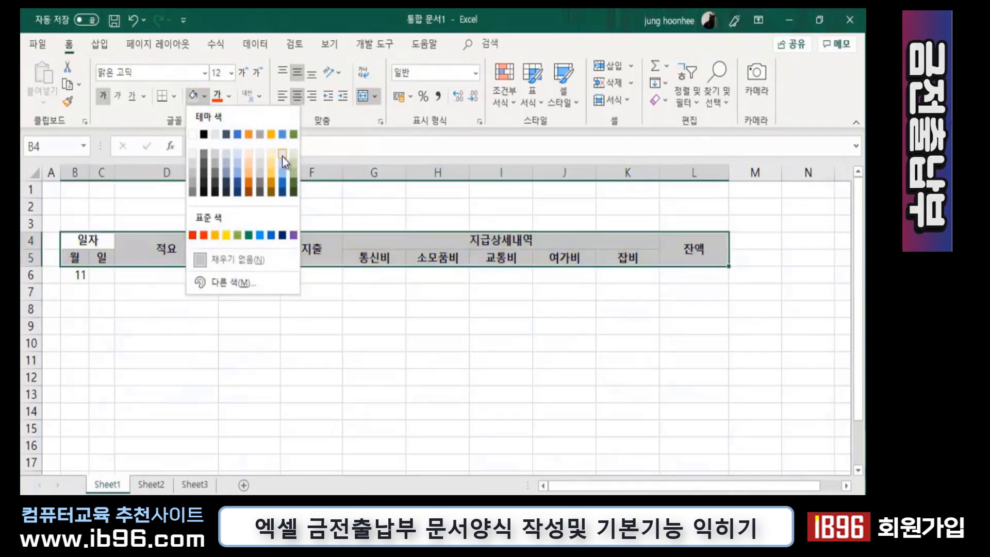
pyautogui.click(249, 156)
pyautogui.click(388, 308)
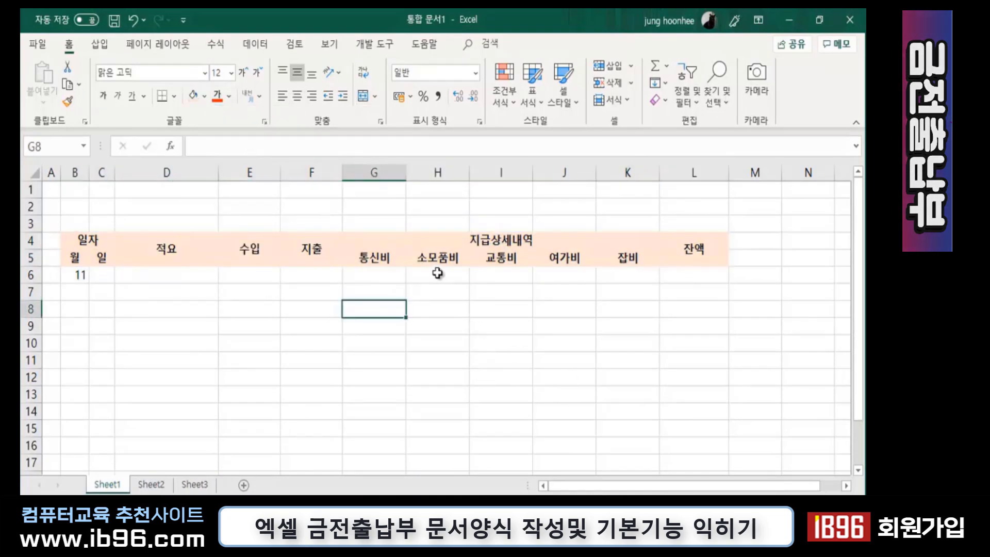
pyautogui.click(529, 342)
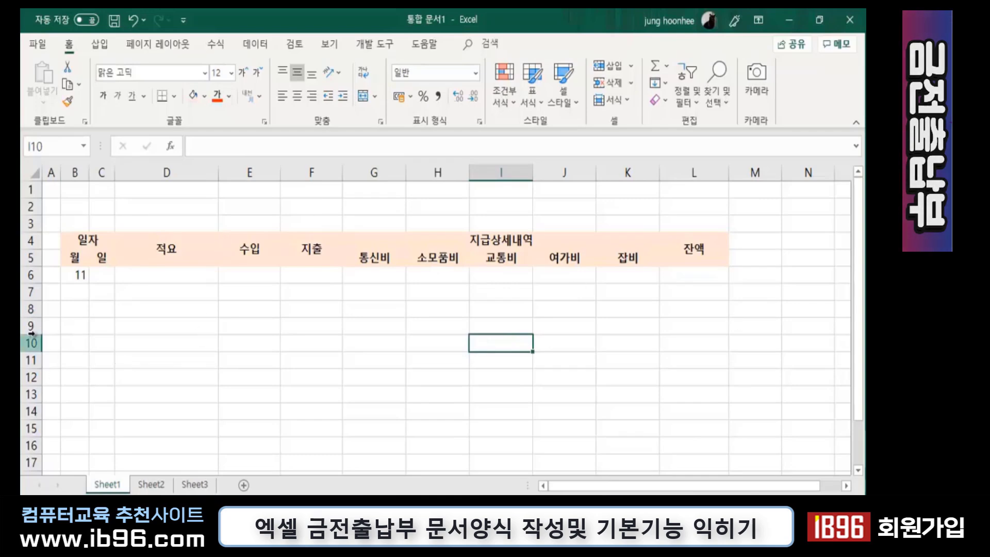
# Return to the first data row and select C6 for the day
pyautogui.click(78, 274)
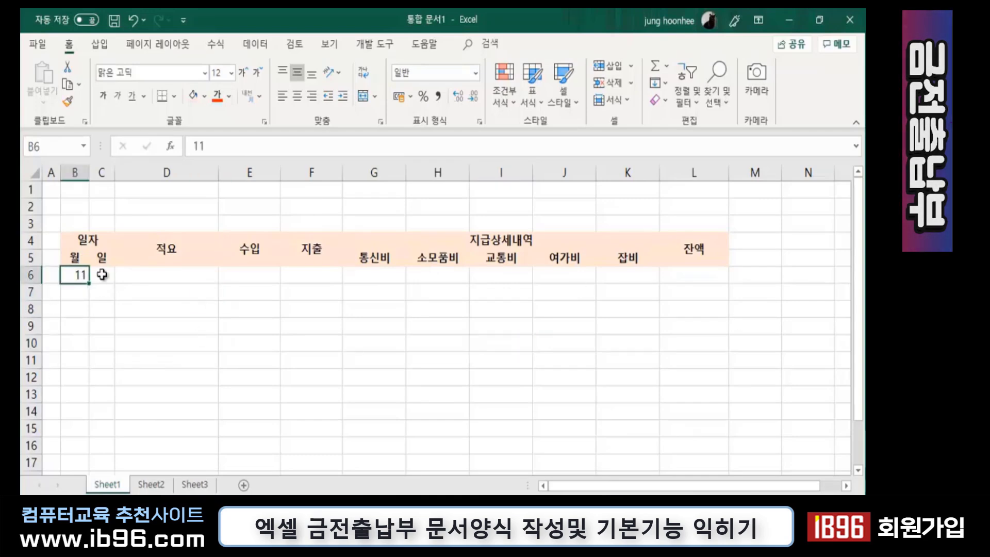
pyautogui.click(103, 275)
pyautogui.click(186, 322)
pyautogui.click(103, 274)
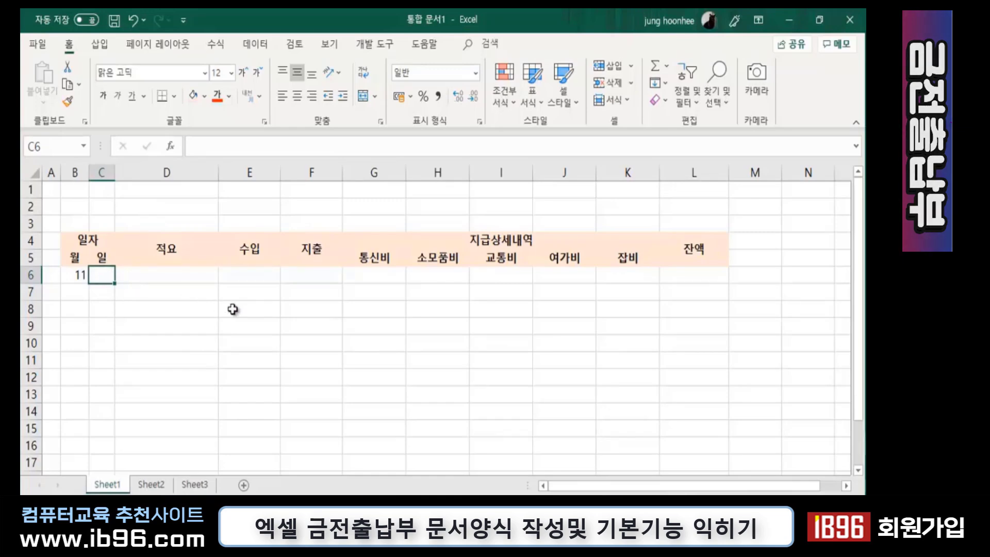
# Enter day 1 in C6 and the description 부서지원비 in D6
pyautogui.write('1')
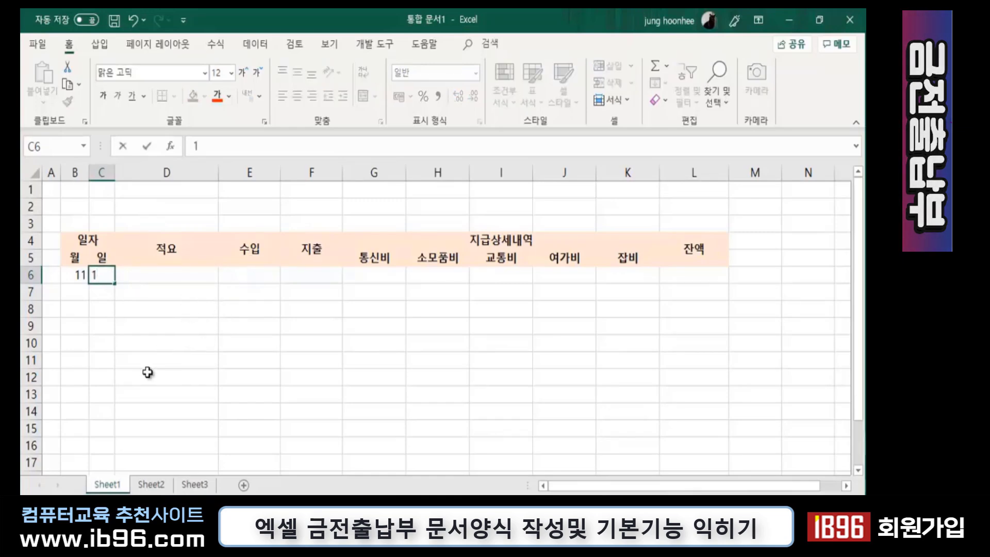
pyautogui.click(147, 372)
pyautogui.click(156, 276)
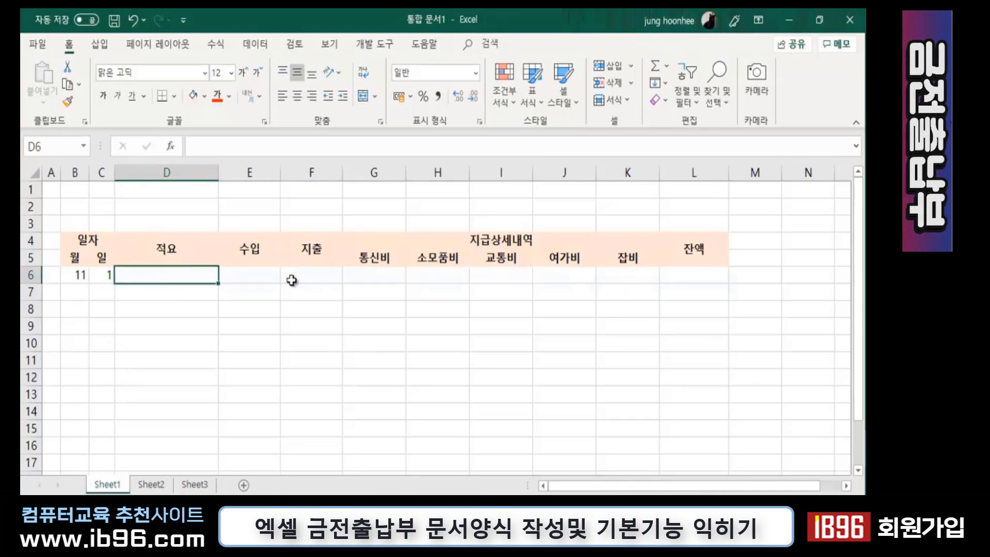
pyautogui.write('부서지')
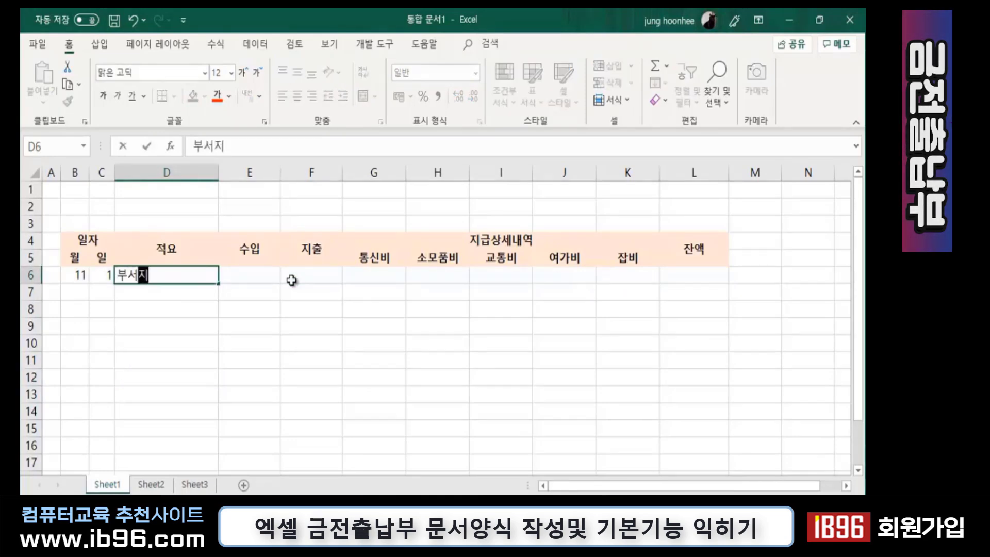
pyautogui.write('원비')
pyautogui.press('Return')
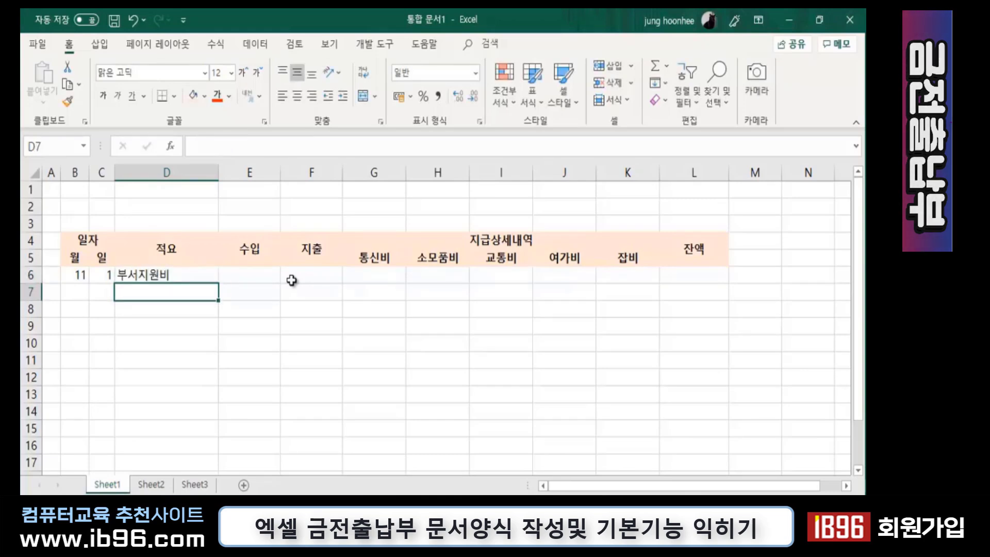
pyautogui.click(171, 276)
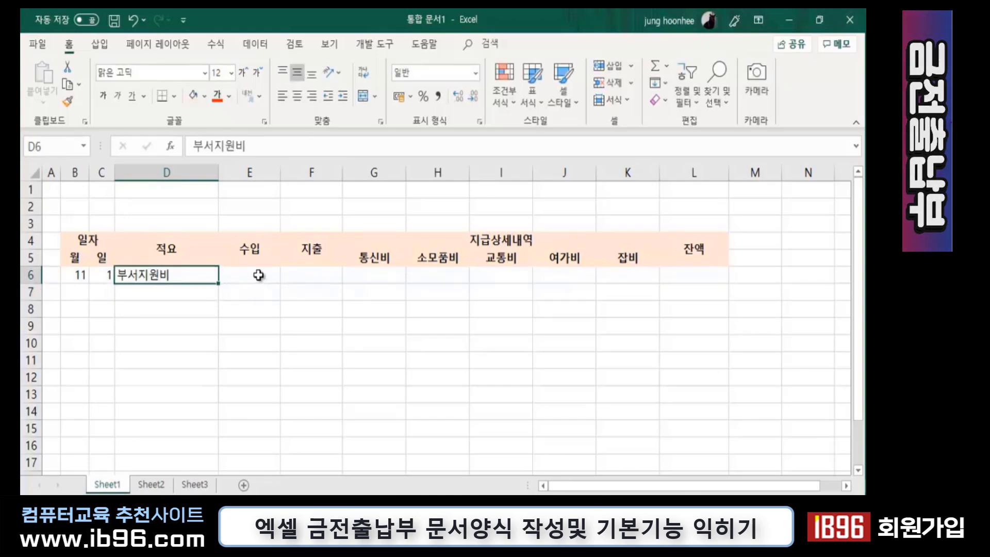
# Enter the income amount 300000 in E6 under 수입
pyautogui.click(258, 275)
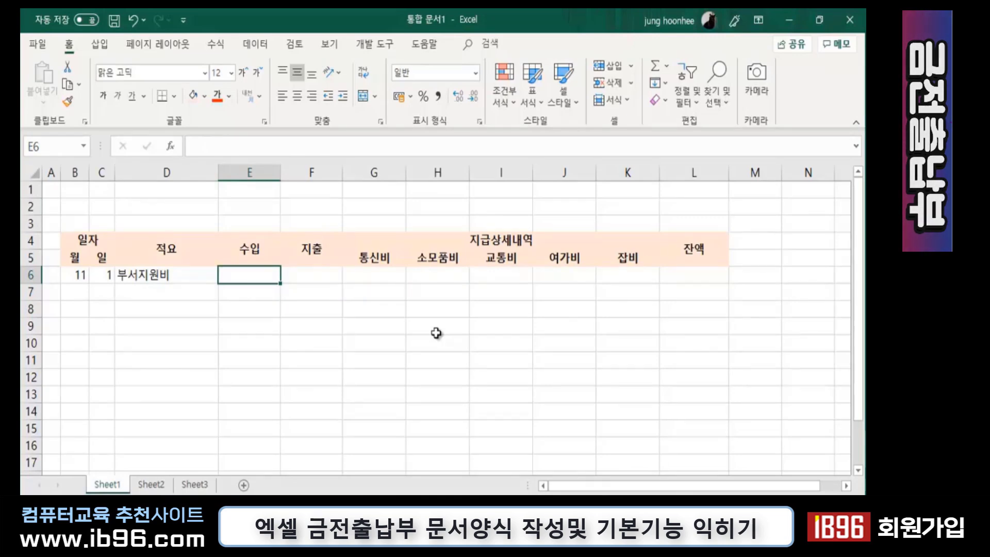
pyautogui.write('300000')
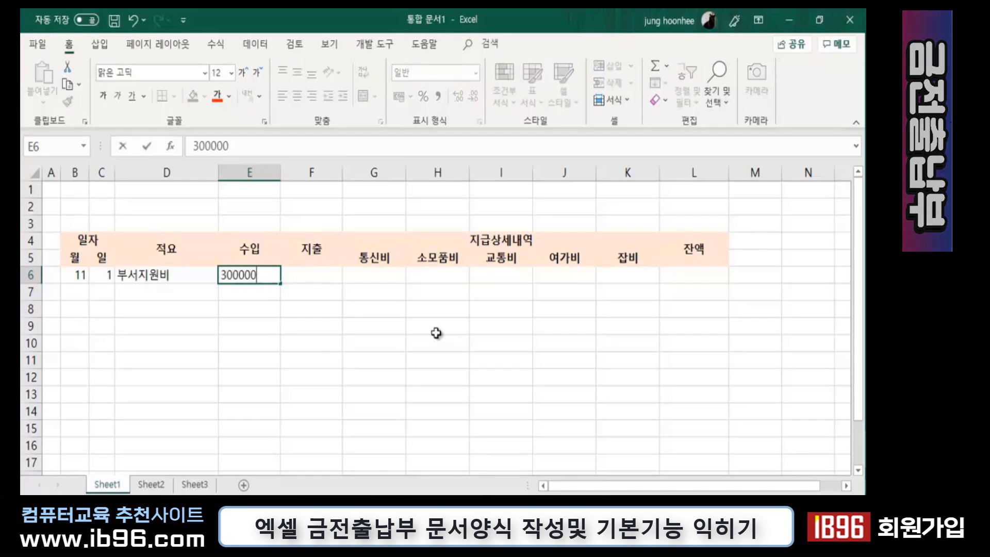
pyautogui.press('Return')
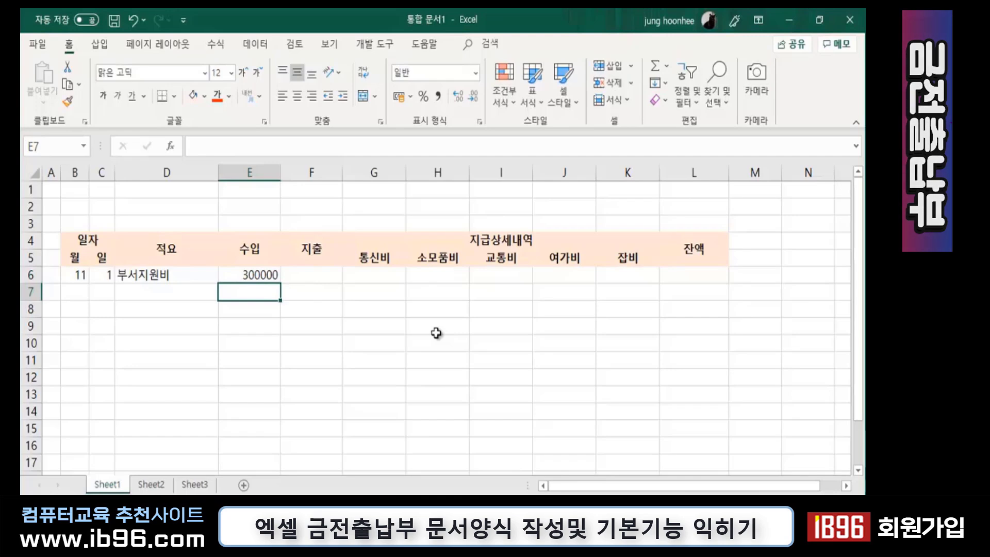
pyautogui.click(257, 274)
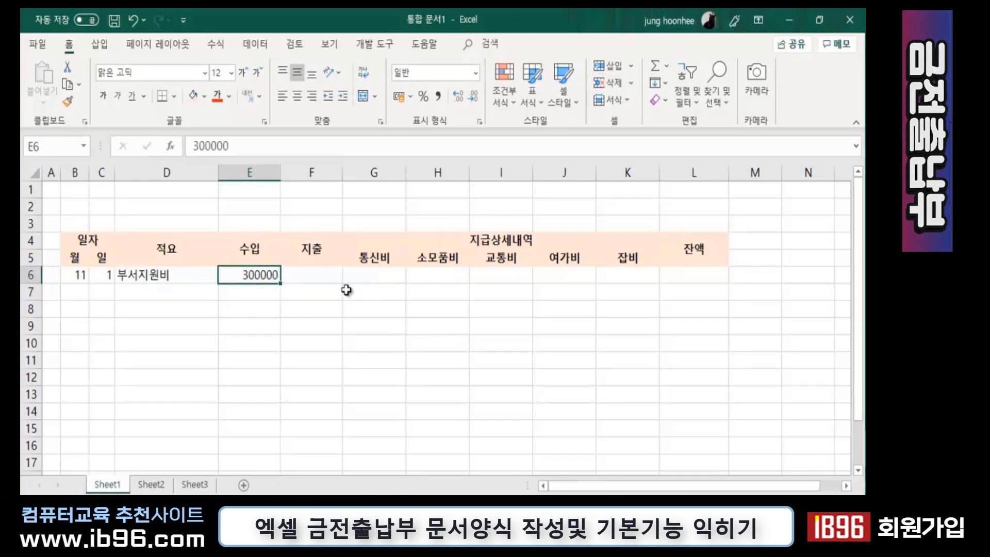
# Apply the 회계 accounting format to E6:L17 so the first income reads ₩300,000
pyautogui.moveTo(252, 275)
pyautogui.mouseDown()
pyautogui.moveTo(682, 312)
pyautogui.moveTo(692, 456)
pyautogui.mouseUp()
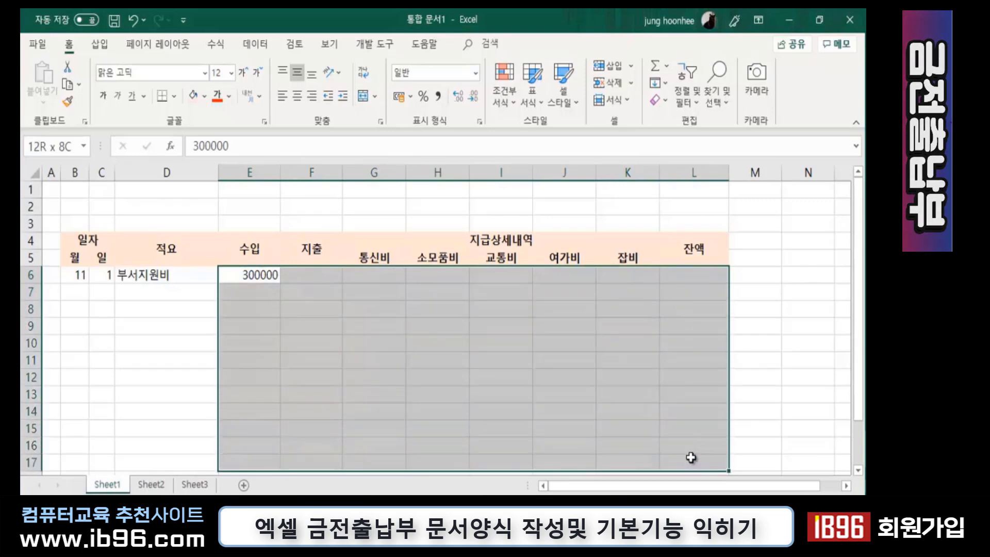
pyautogui.moveTo(691, 457); pyautogui.dragTo(687, 469)
pyautogui.click(53, 291)
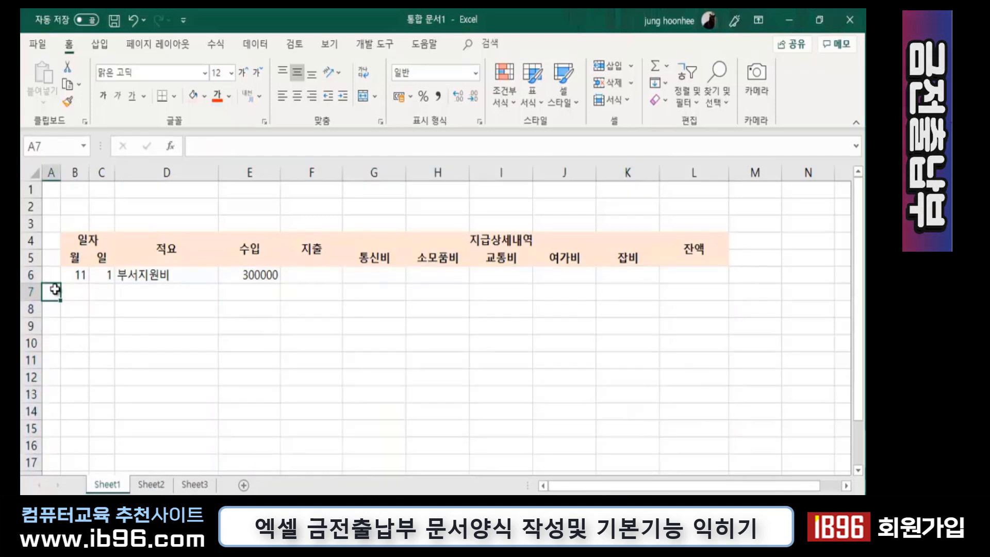
pyautogui.click(242, 273)
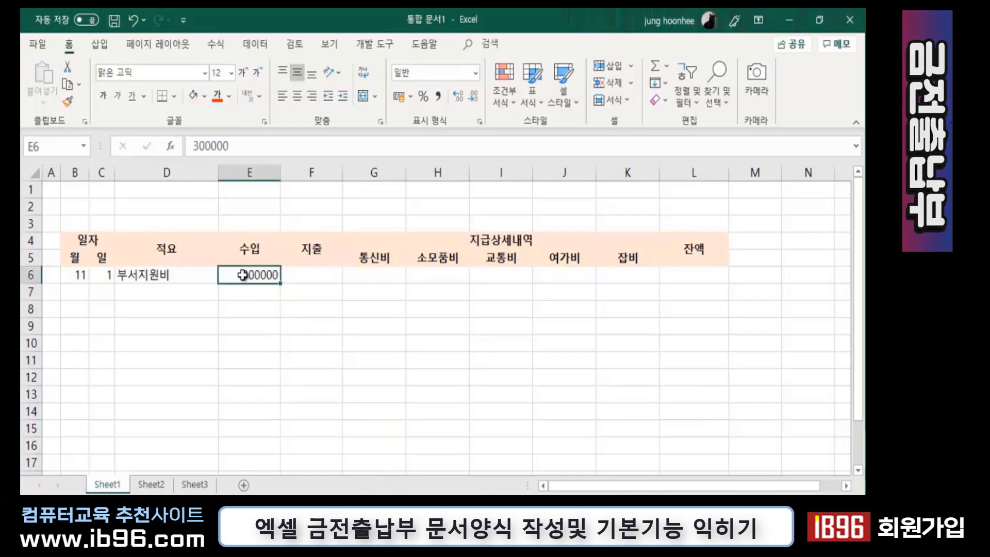
pyautogui.moveTo(243, 275); pyautogui.dragTo(688, 457)
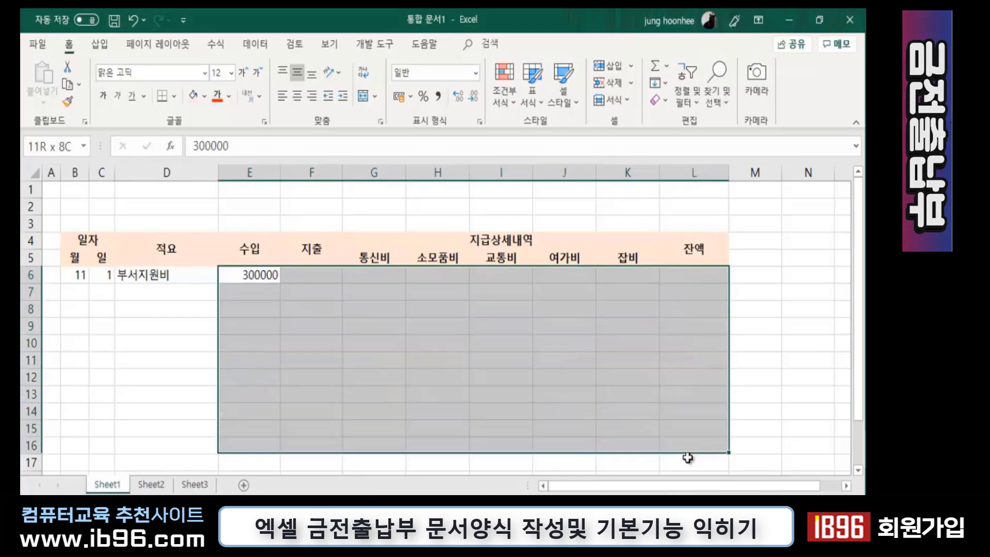
pyautogui.moveTo(688, 457)
pyautogui.mouseDown()
pyautogui.moveTo(662, 440)
pyautogui.moveTo(664, 457)
pyautogui.mouseUp()
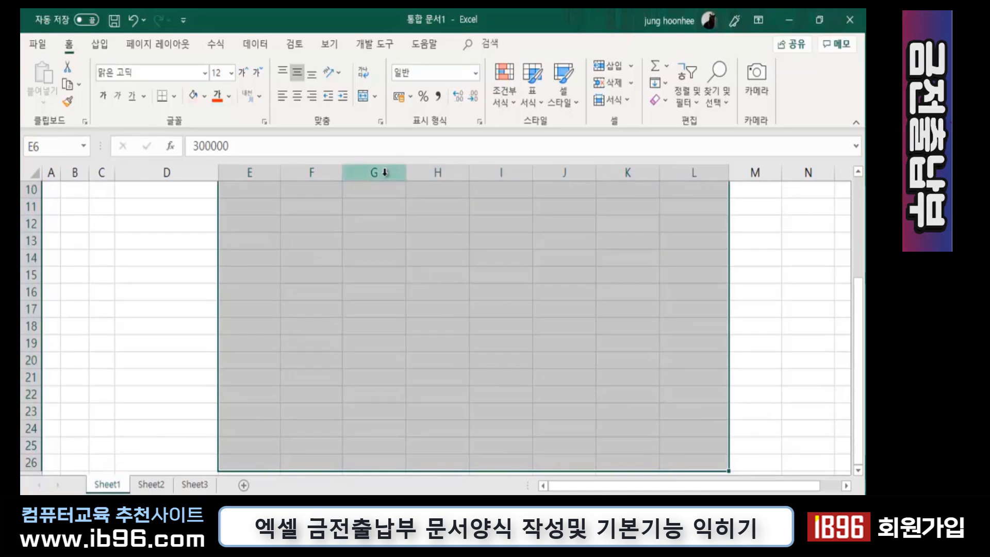
pyautogui.scroll(2, 392, 253)
pyautogui.scroll(1, 257, 299)
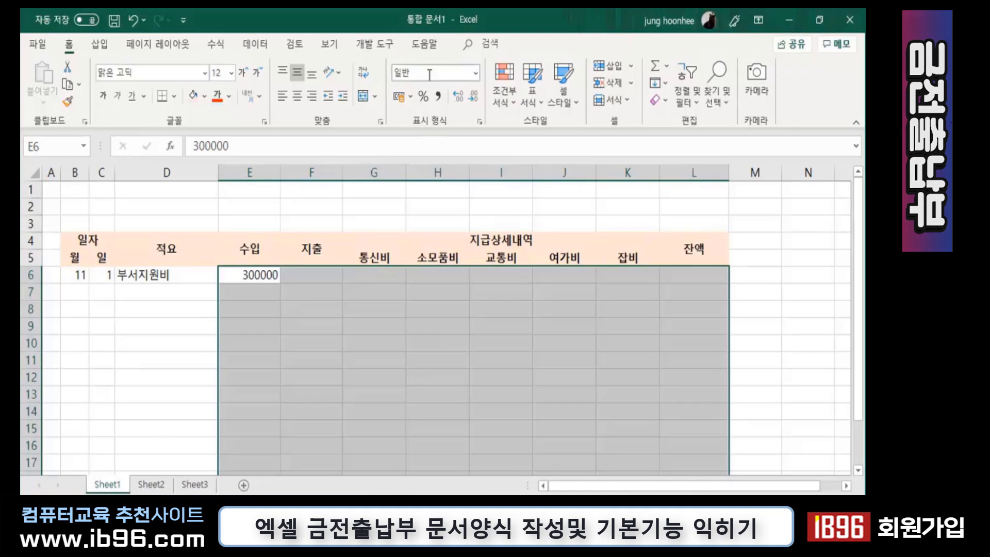
pyautogui.click(476, 78)
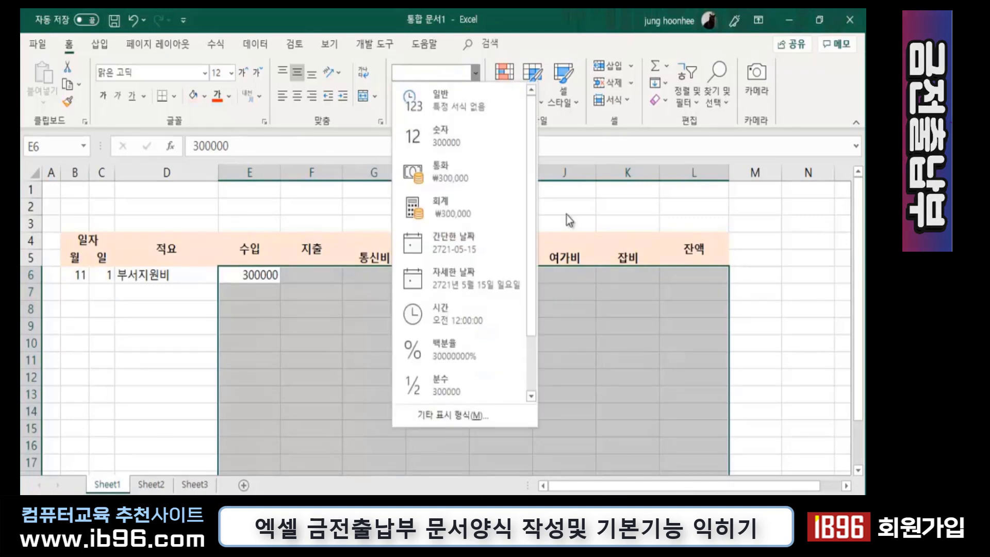
pyautogui.click(438, 214)
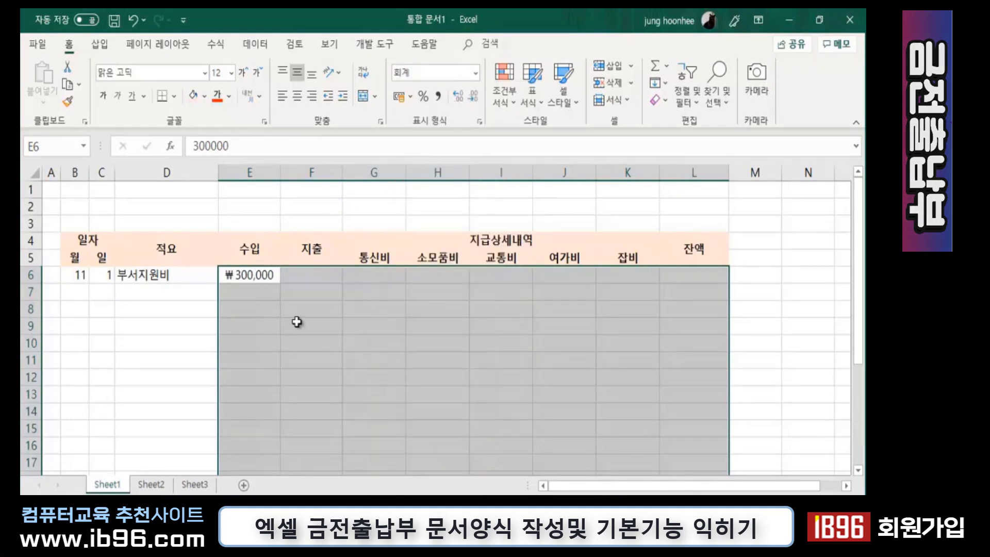
pyautogui.click(775, 304)
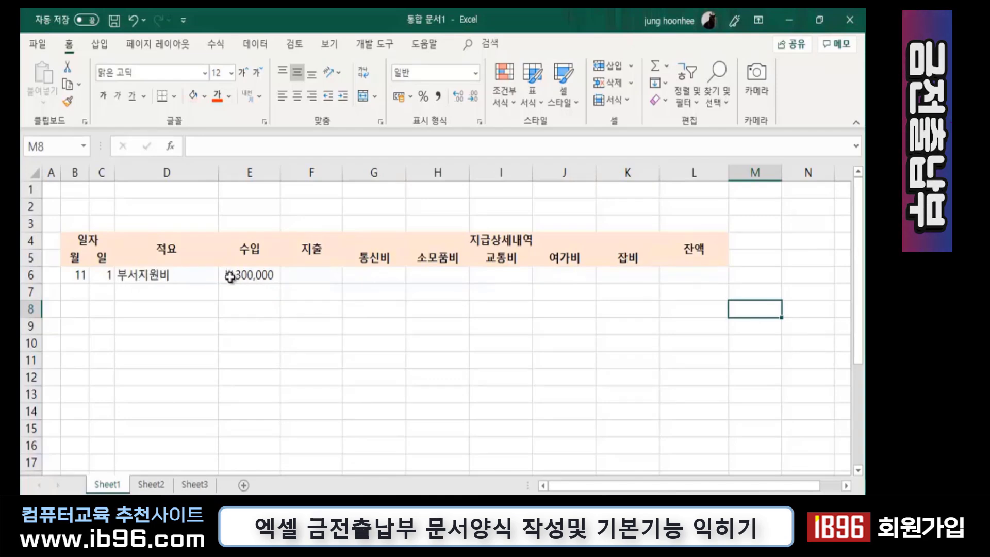
# Give amount cells E6:L17 the MD솔체 font and widen column E so ₩ 300,000 fits
pyautogui.moveTo(230, 274)
pyautogui.mouseDown()
pyautogui.moveTo(680, 297)
pyautogui.moveTo(667, 455)
pyautogui.mouseUp()
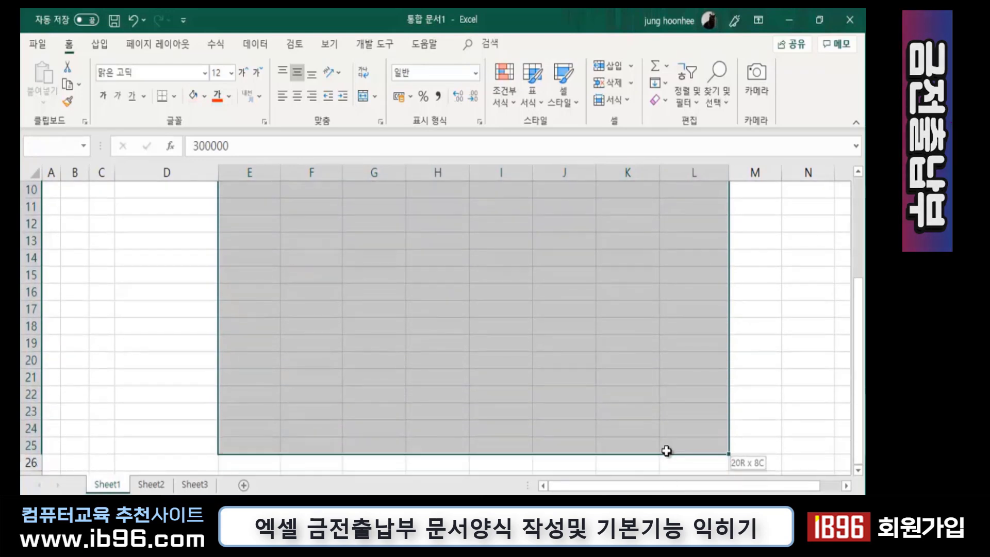
pyautogui.moveTo(667, 455); pyautogui.dragTo(661, 467)
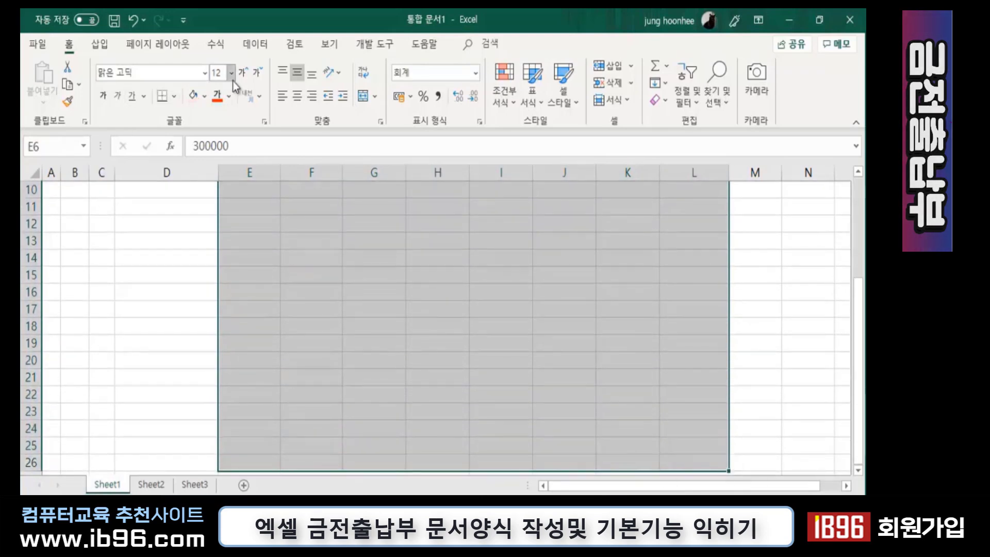
pyautogui.click(102, 97)
pyautogui.scroll(3, 454, 301)
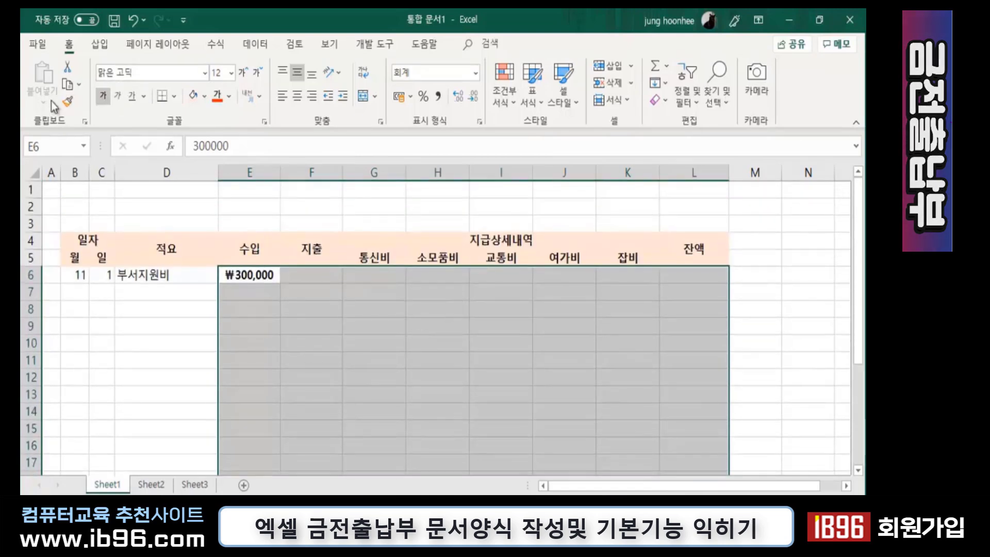
pyautogui.click(103, 97)
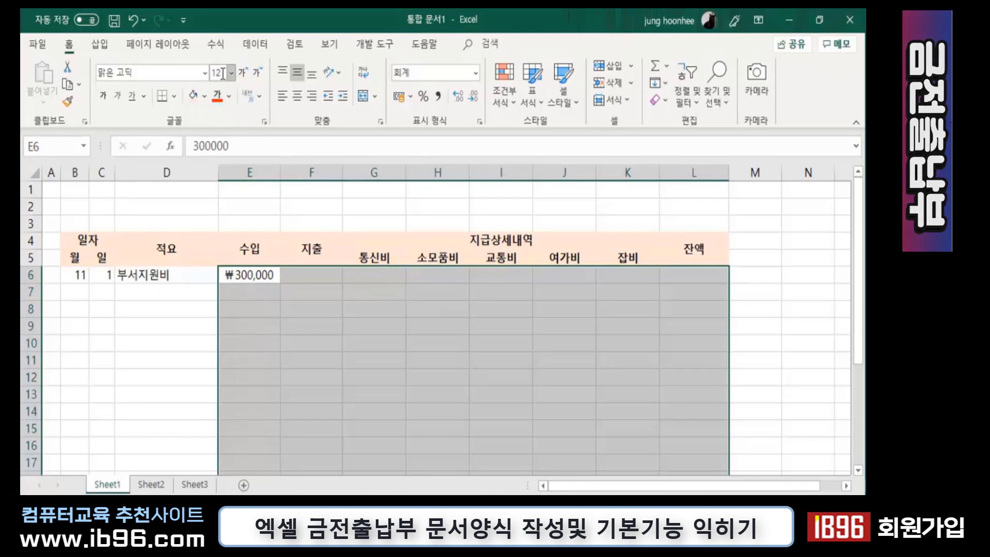
pyautogui.click(204, 74)
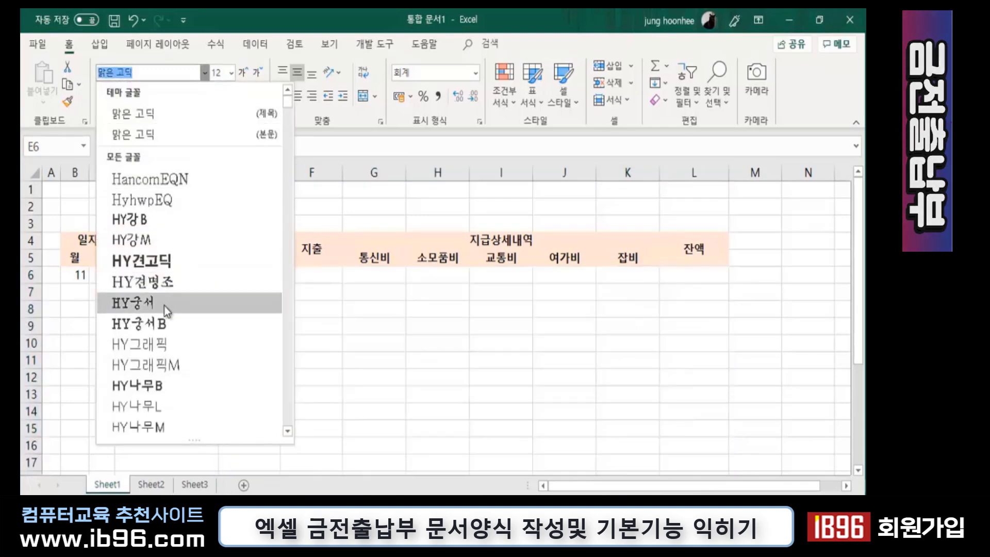
pyautogui.scroll(-7, 203, 278)
pyautogui.scroll(-2, 170, 361)
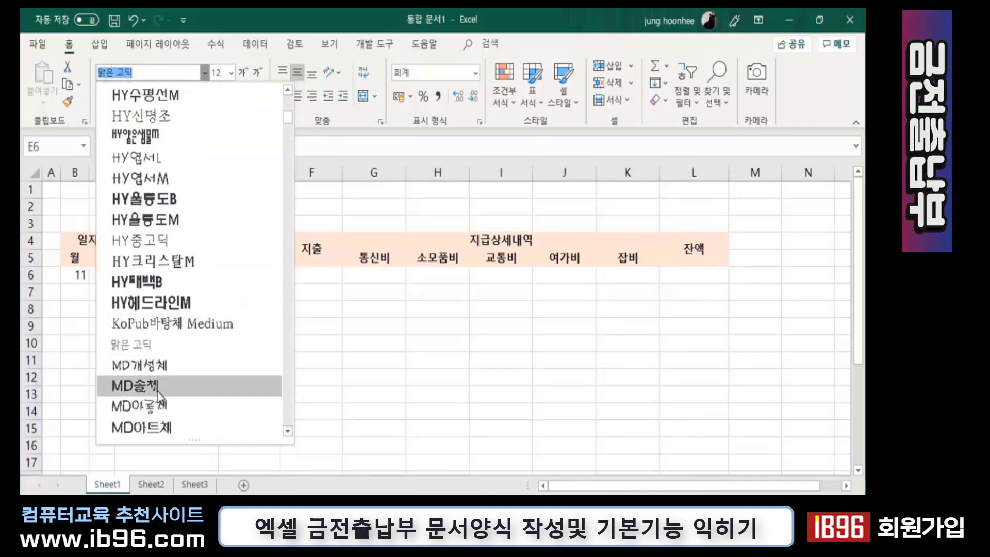
pyautogui.click(155, 385)
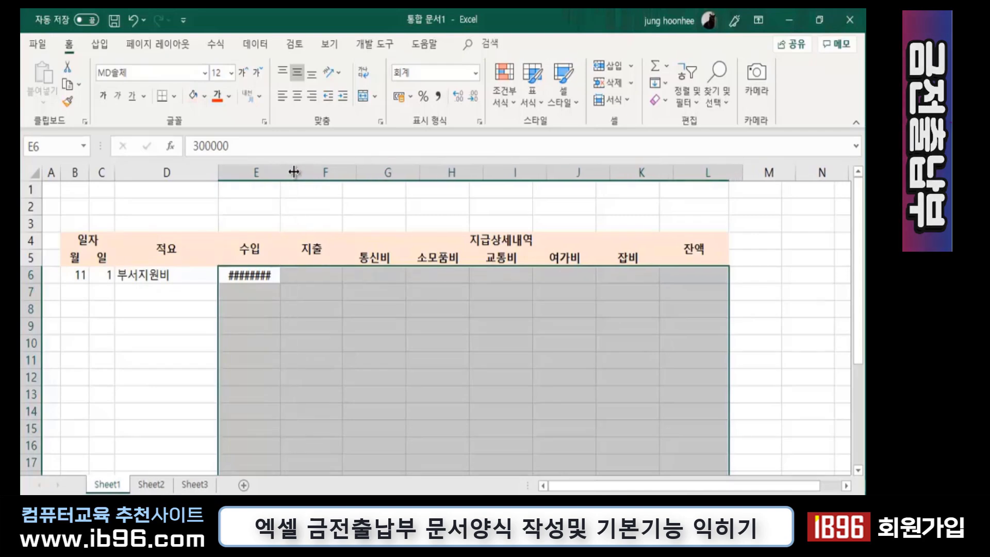
pyautogui.moveTo(280, 173); pyautogui.dragTo(294, 173)
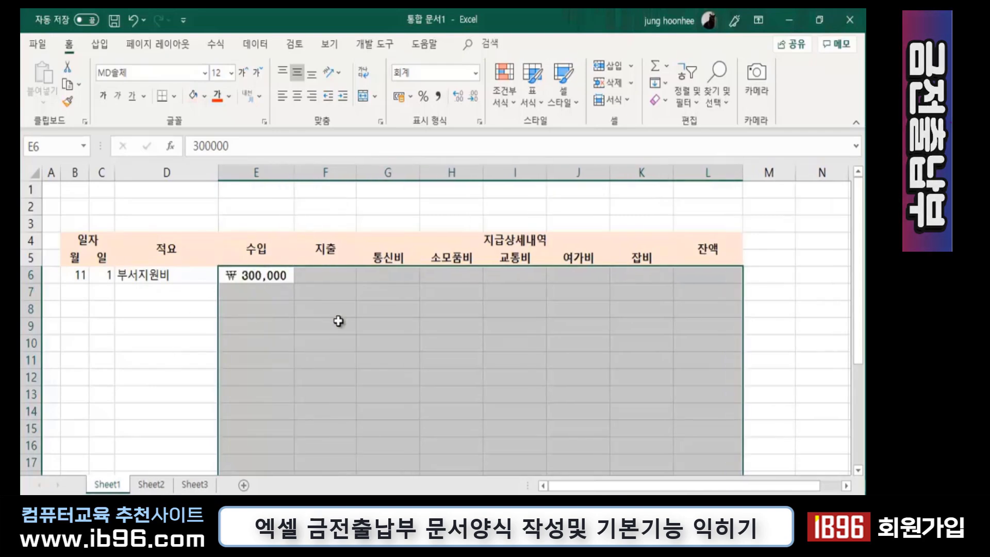
pyautogui.click(761, 281)
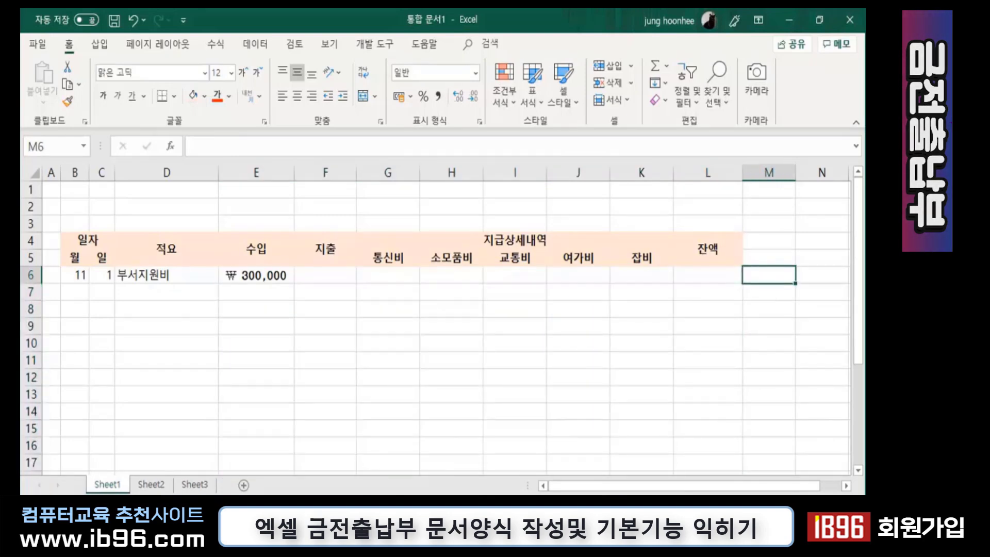
# Review the first 부서지원비 row's description, income formatting and balance
pyautogui.click(258, 275)
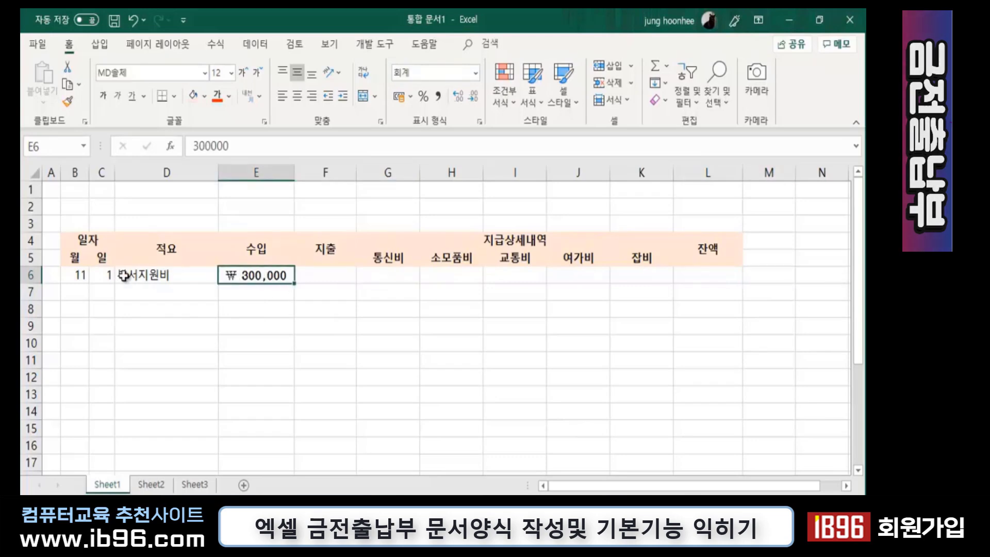
pyautogui.click(101, 275)
pyautogui.click(155, 275)
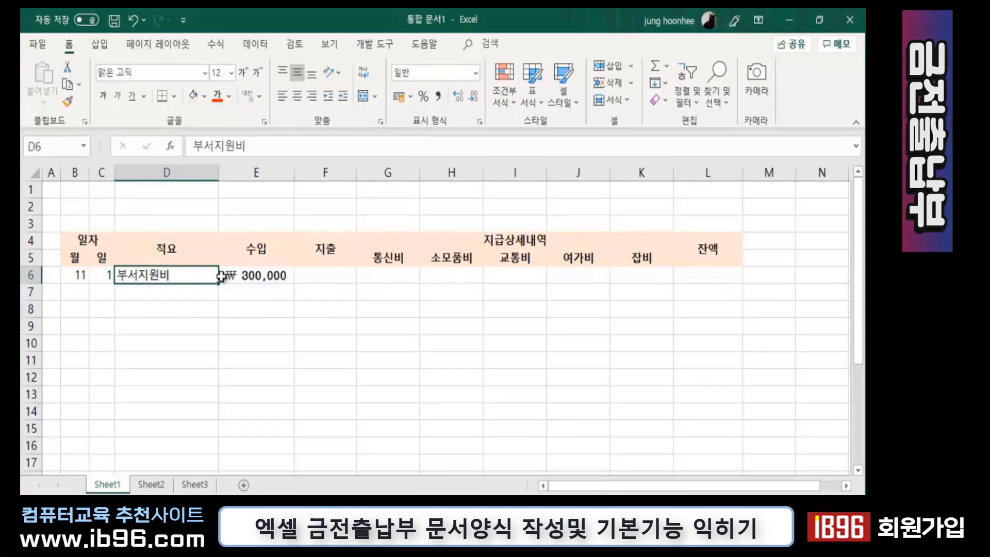
pyautogui.click(265, 276)
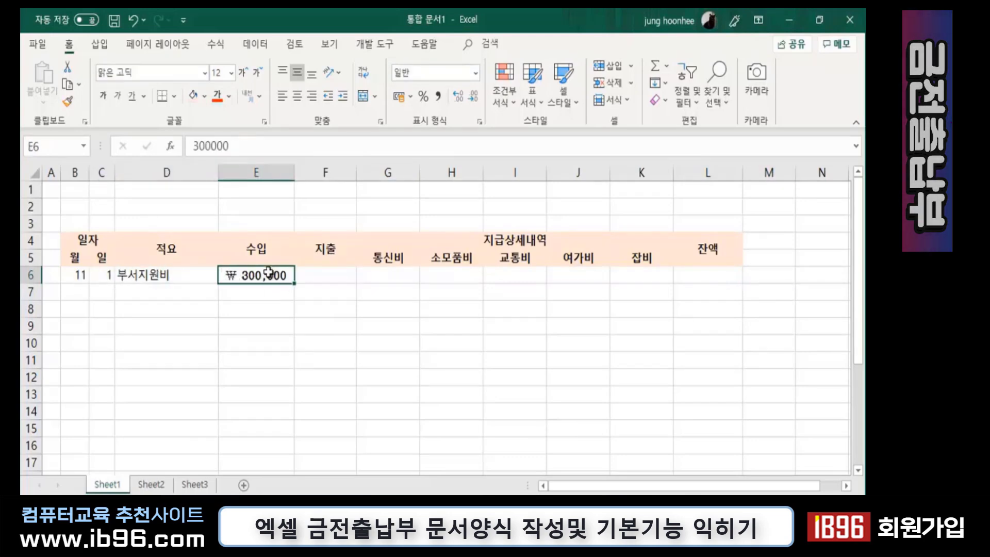
pyautogui.click(704, 277)
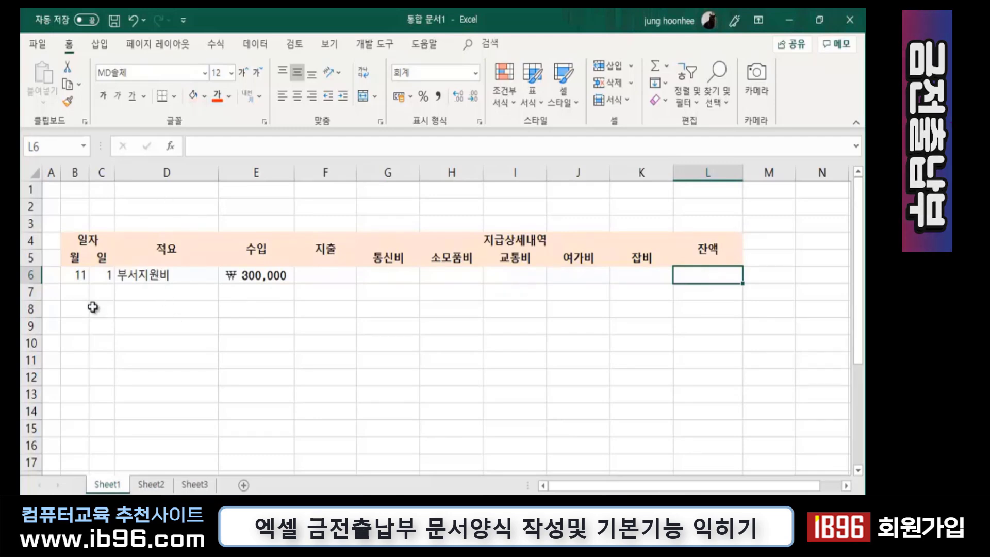
# Fill row 7 with day 1, description 이월잔액 and 25,000 income
pyautogui.click(76, 294)
pyautogui.click(103, 293)
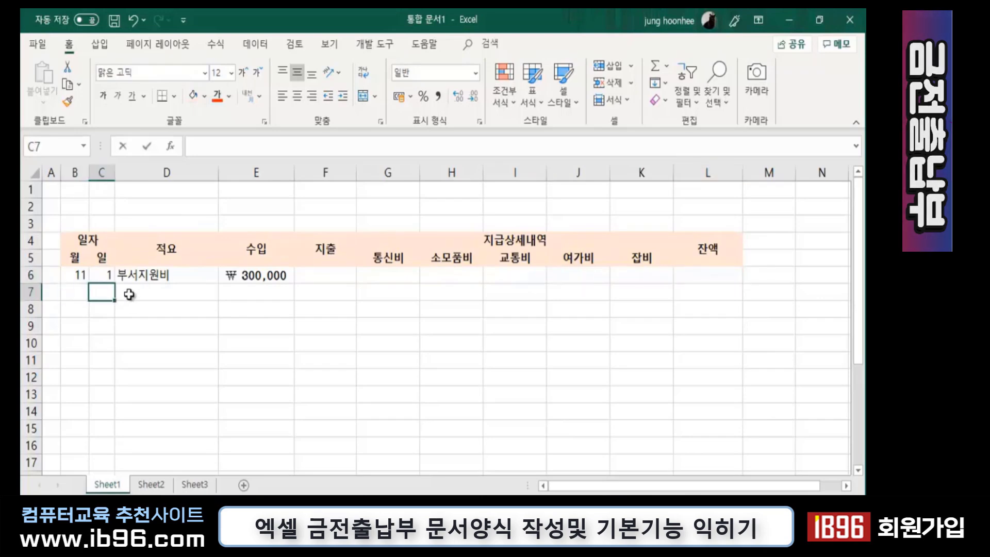
pyautogui.write('1')
pyautogui.click(141, 298)
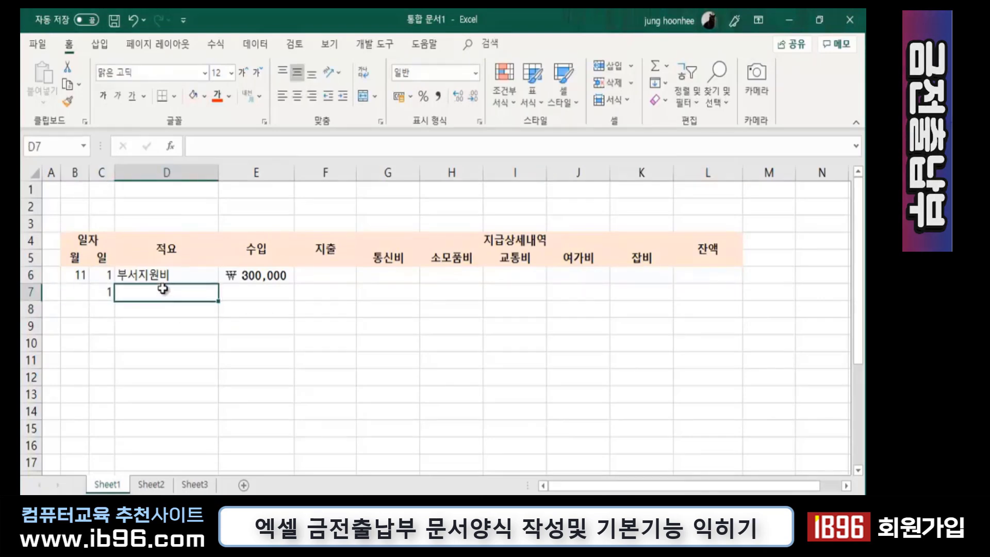
pyautogui.write('이월')
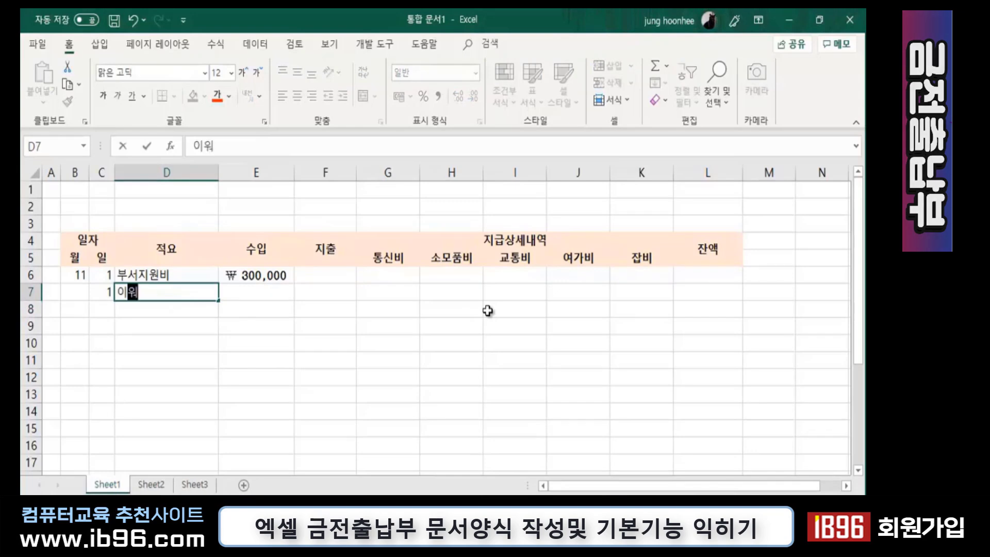
pyautogui.write('잔액')
pyautogui.press('Return')
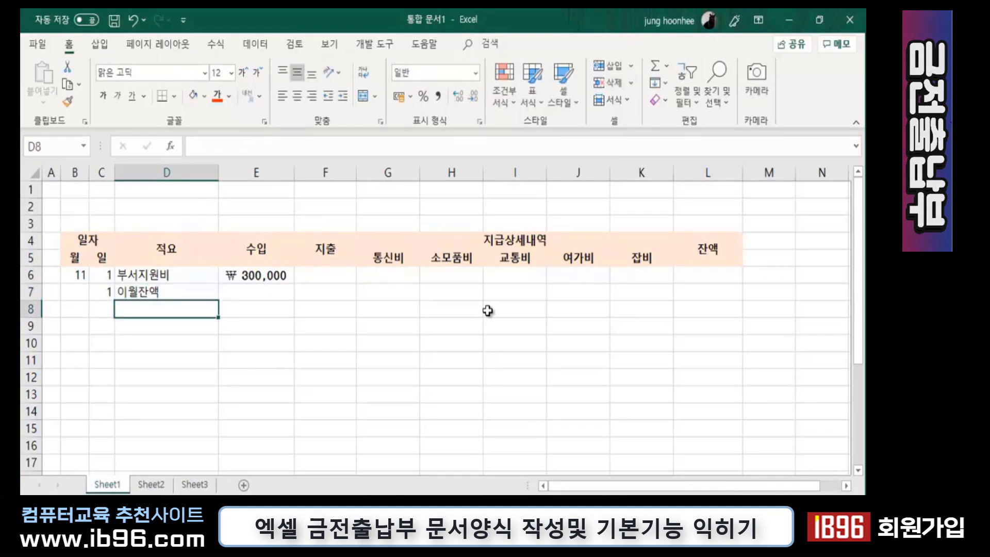
pyautogui.press('Up')
pyautogui.press('Right')
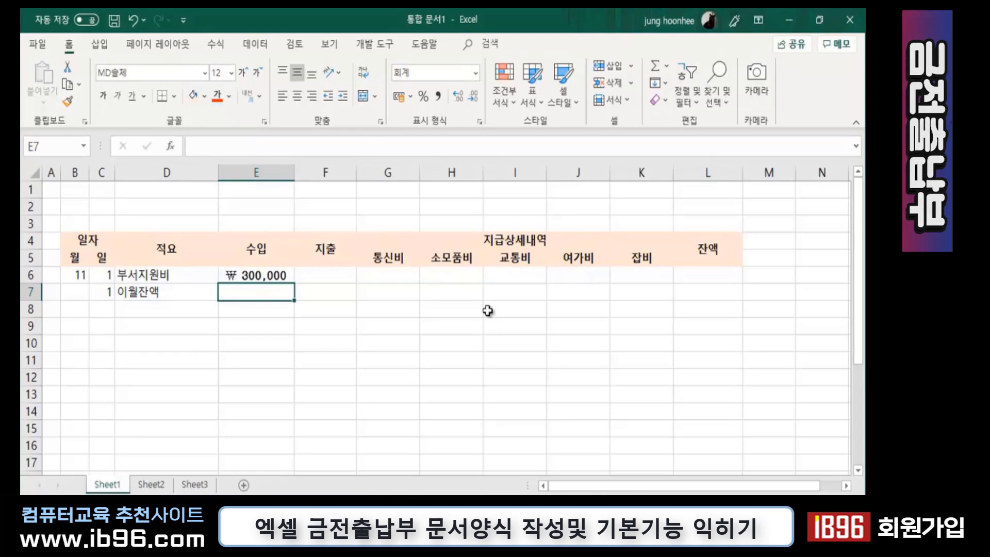
pyautogui.write('25000')
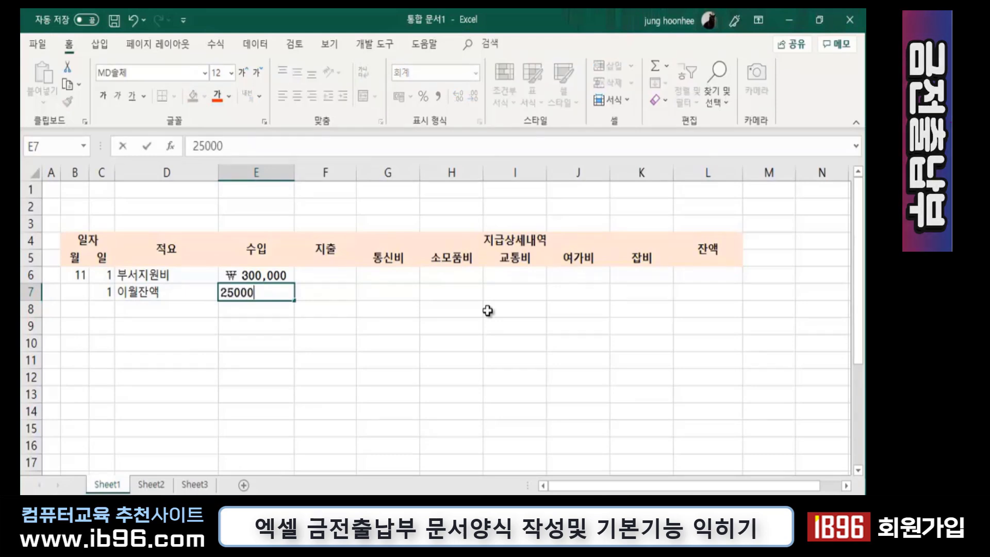
pyautogui.press('Return')
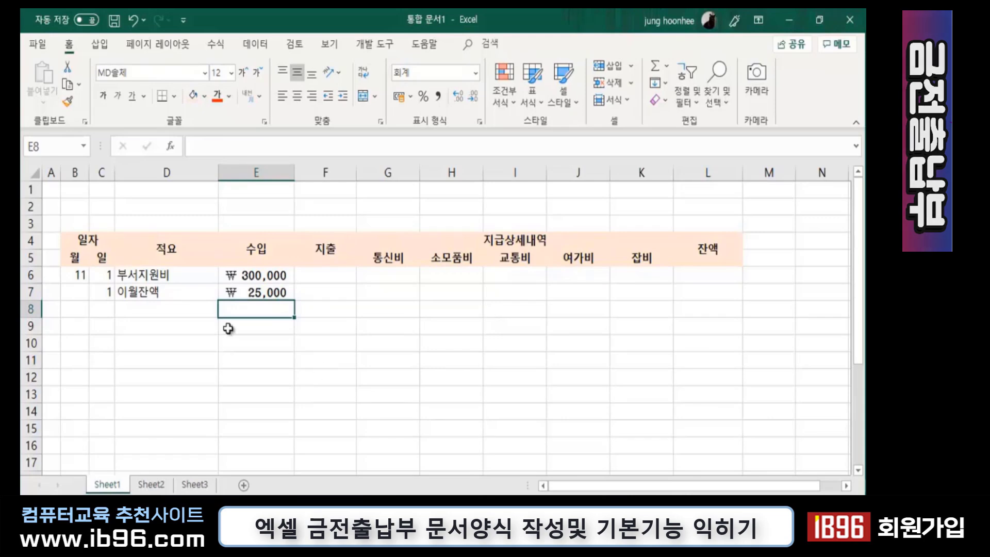
# Compare the balance cells of the first two ledger rows
pyautogui.click(688, 294)
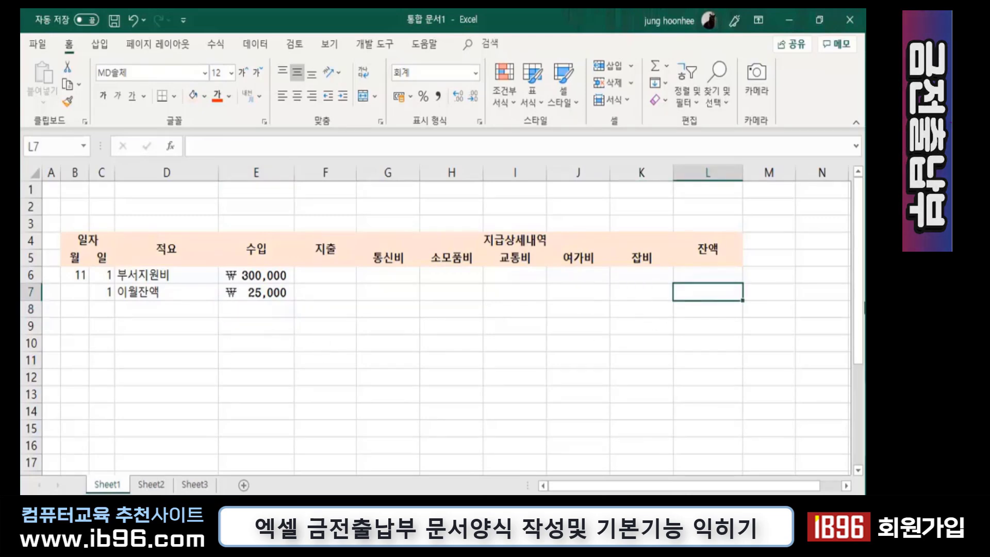
pyautogui.click(693, 277)
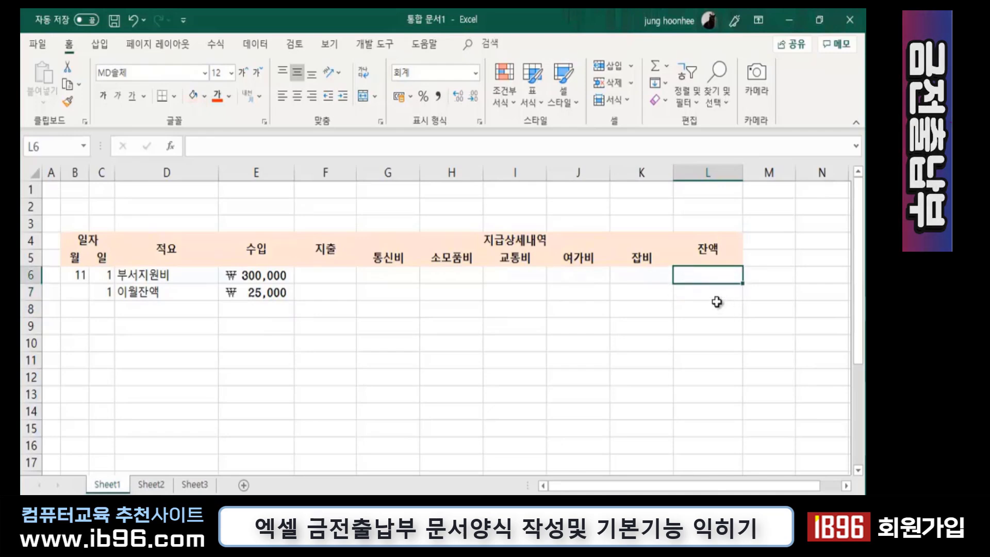
pyautogui.click(716, 297)
pyautogui.click(704, 276)
pyautogui.click(709, 293)
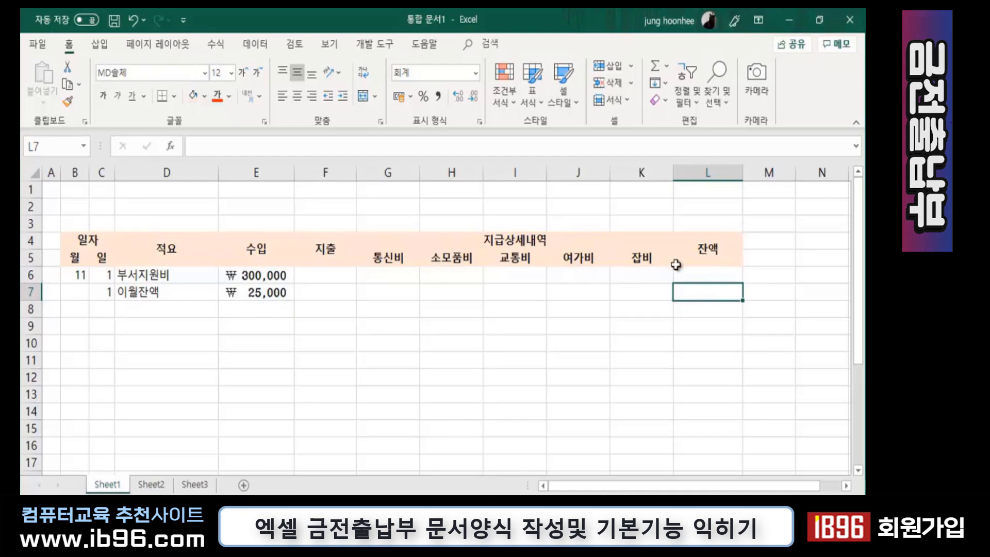
pyautogui.click(691, 273)
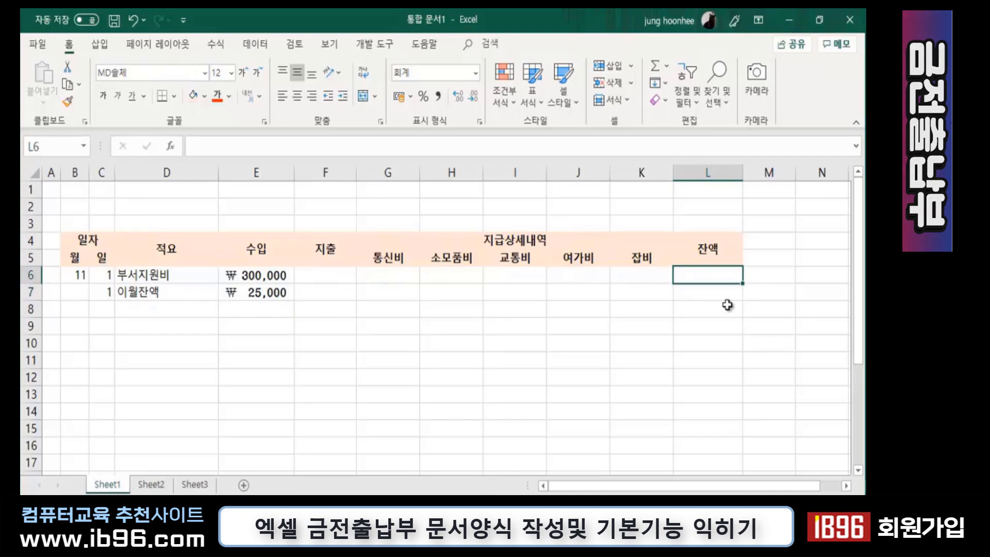
pyautogui.click(704, 295)
pyautogui.click(698, 344)
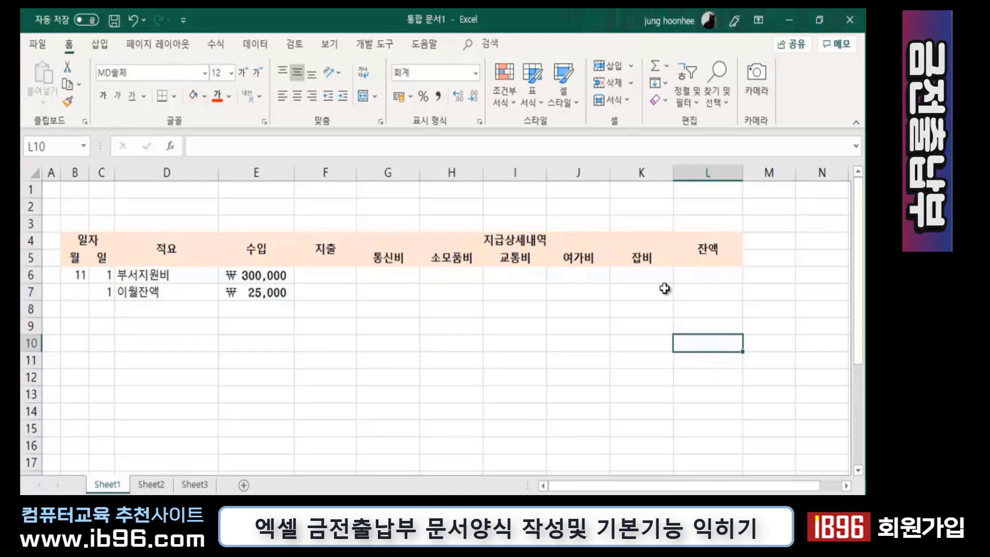
pyautogui.click(689, 273)
pyautogui.click(691, 295)
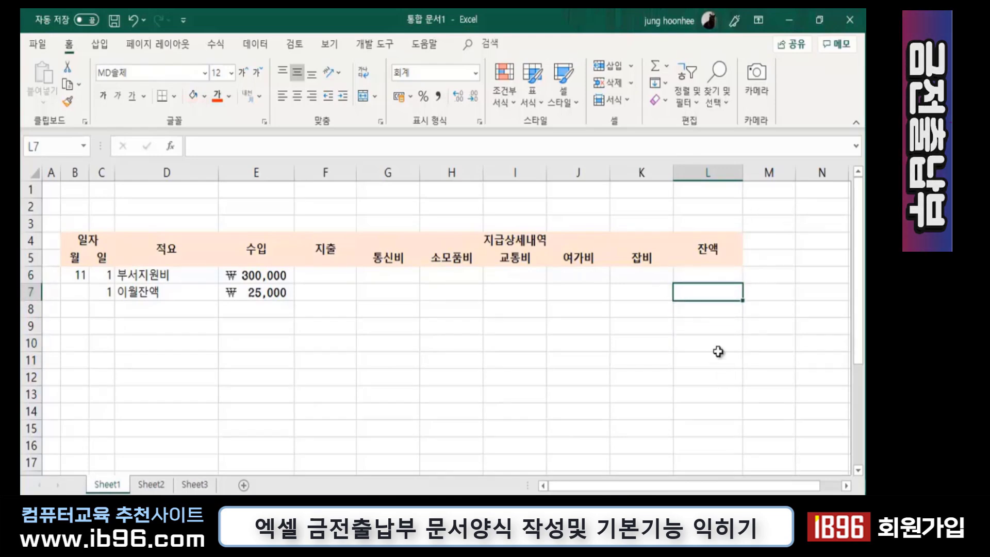
pyautogui.click(716, 344)
pyautogui.click(324, 357)
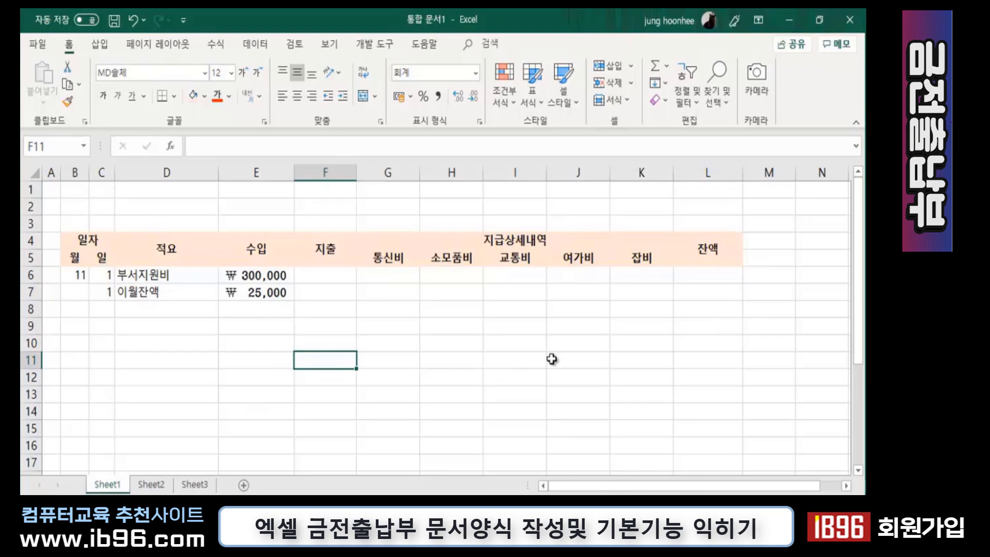
# Enter row 8 as month 11, day 3 with the description 외근출장비
pyautogui.click(75, 309)
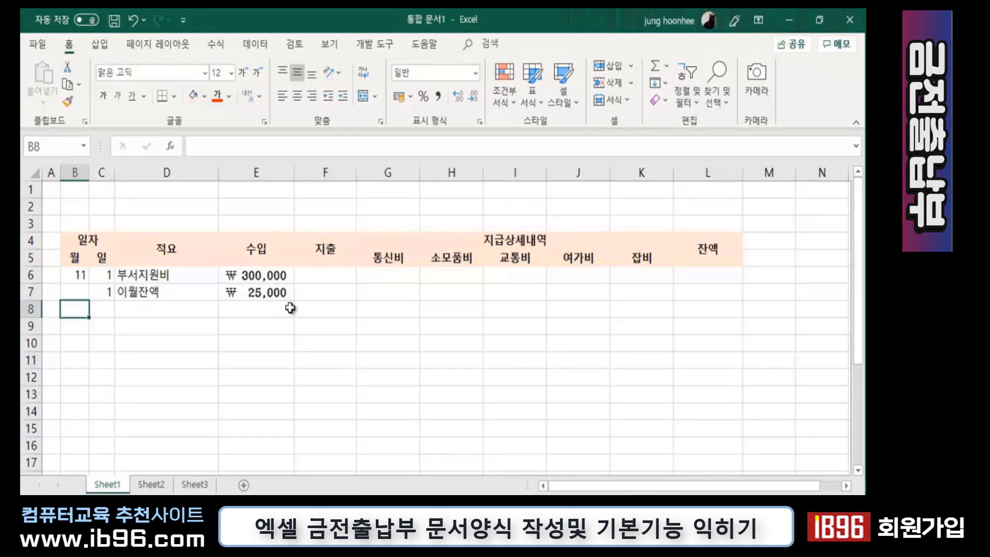
pyautogui.write('11')
pyautogui.press('Tab')
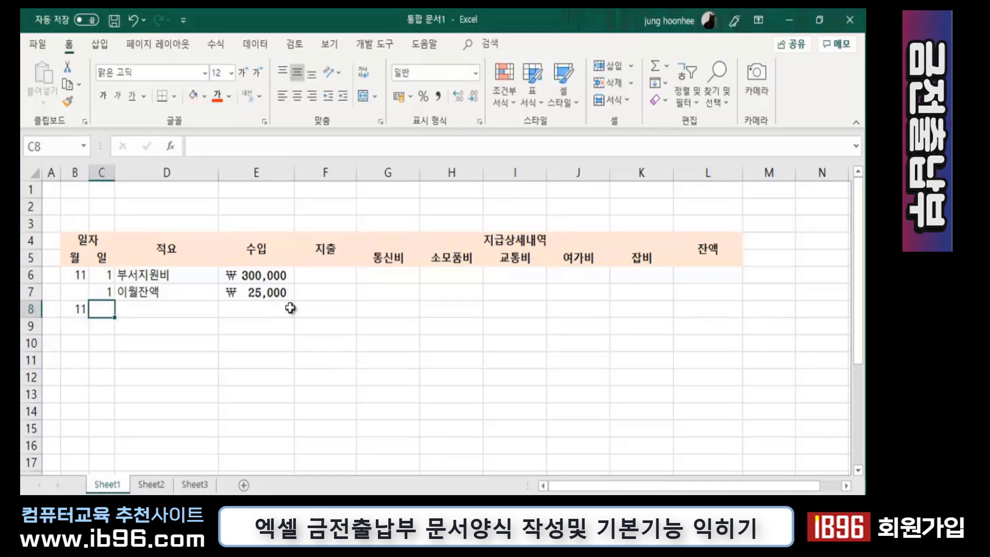
pyautogui.write('3')
pyautogui.press('Tab')
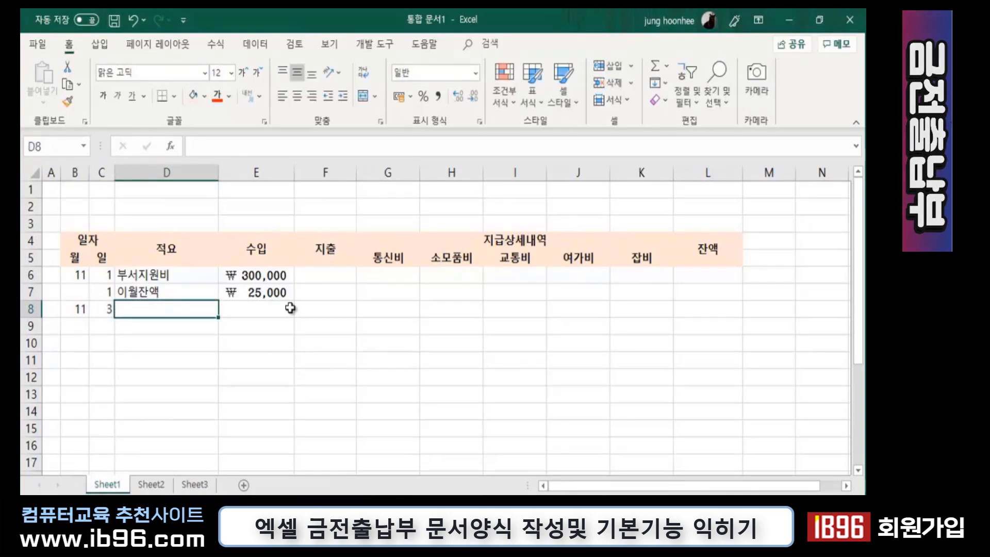
pyautogui.write('외근')
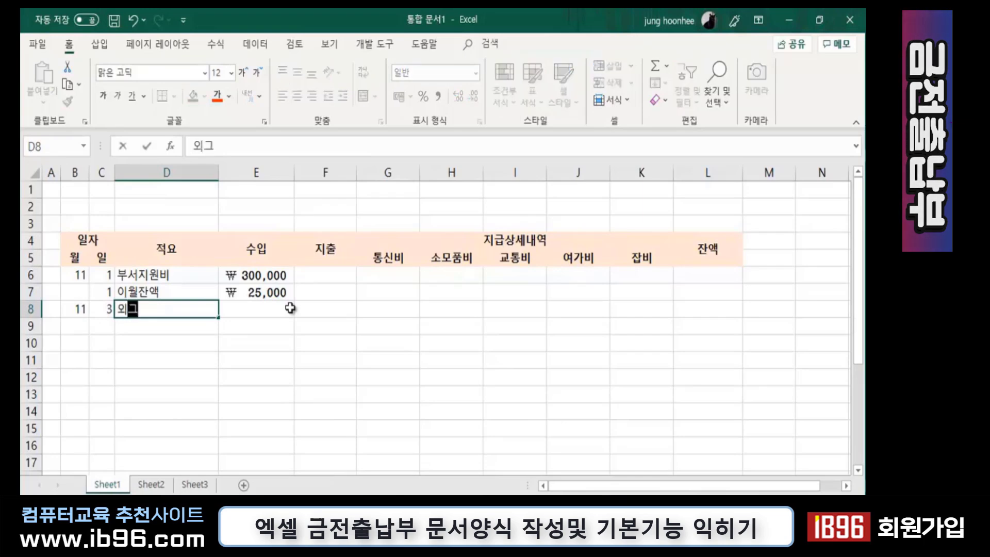
pyautogui.write('출ㅈ')
pyautogui.write('비')
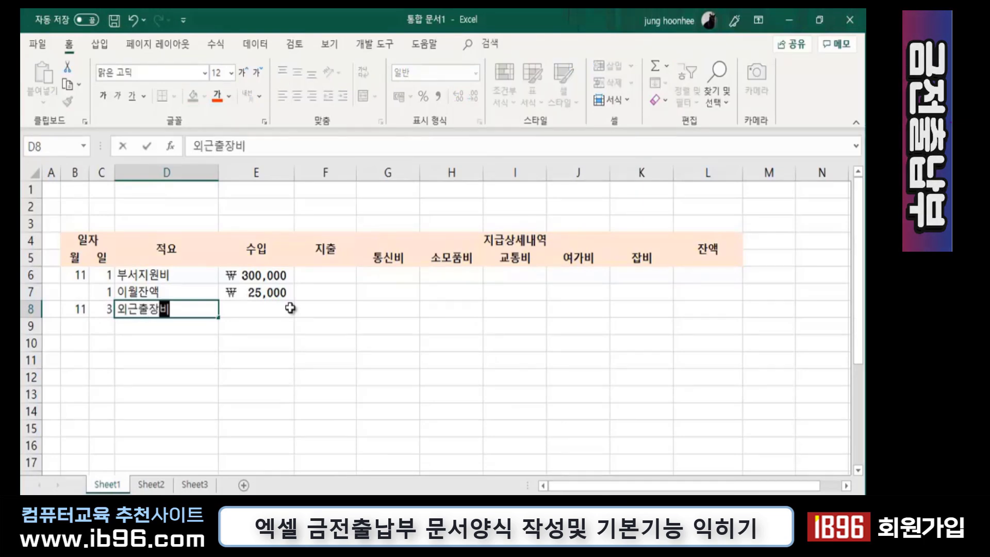
pyautogui.press('Return')
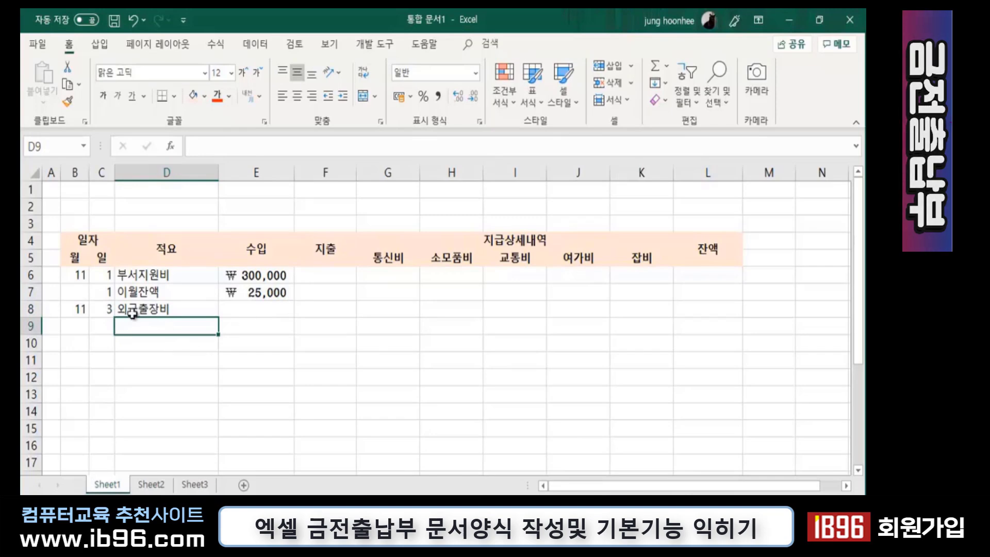
# Shorten row 8's description to 외근비
pyautogui.click(136, 310)
pyautogui.click(266, 319)
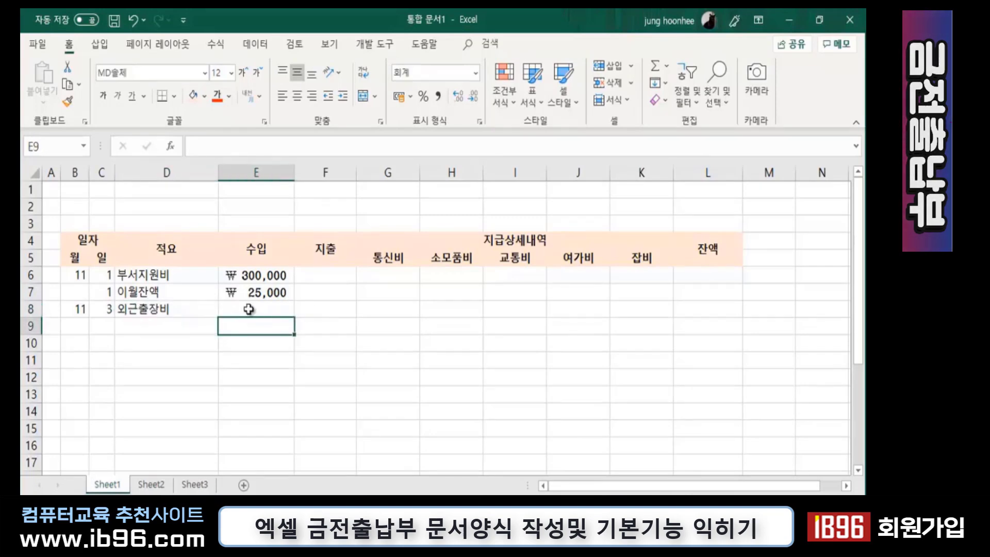
pyautogui.click(153, 313)
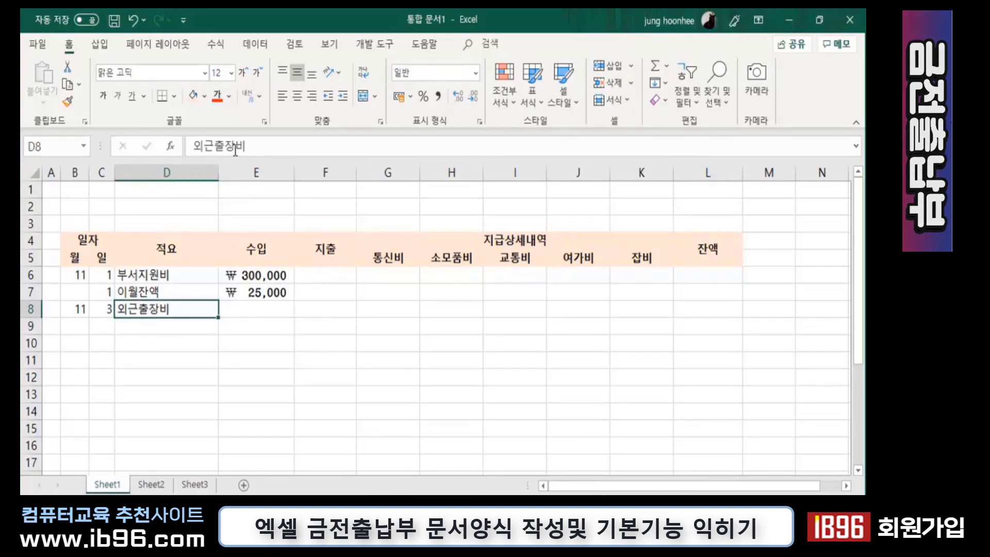
pyautogui.press('BackSpace')
pyautogui.press('BackSpace')
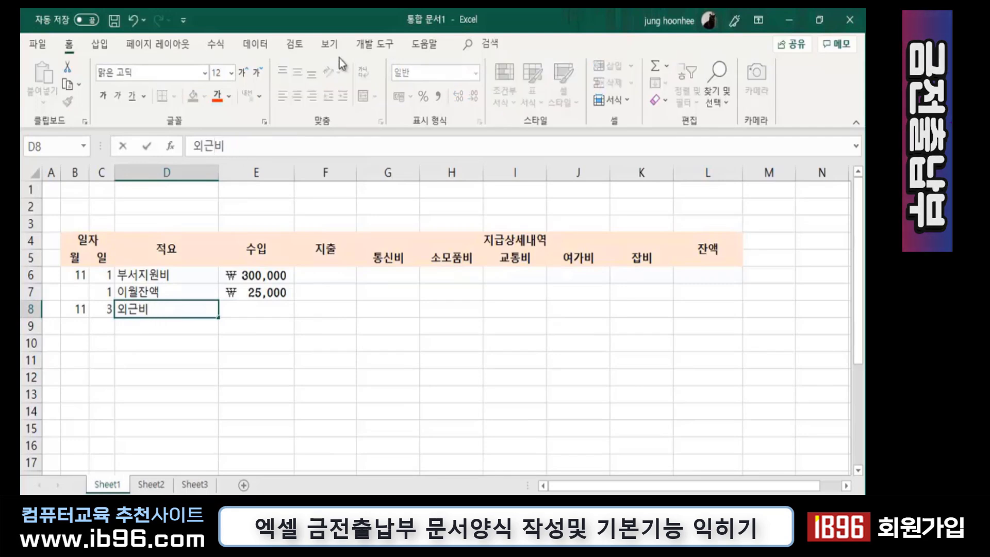
pyautogui.press('Return')
pyautogui.click(153, 312)
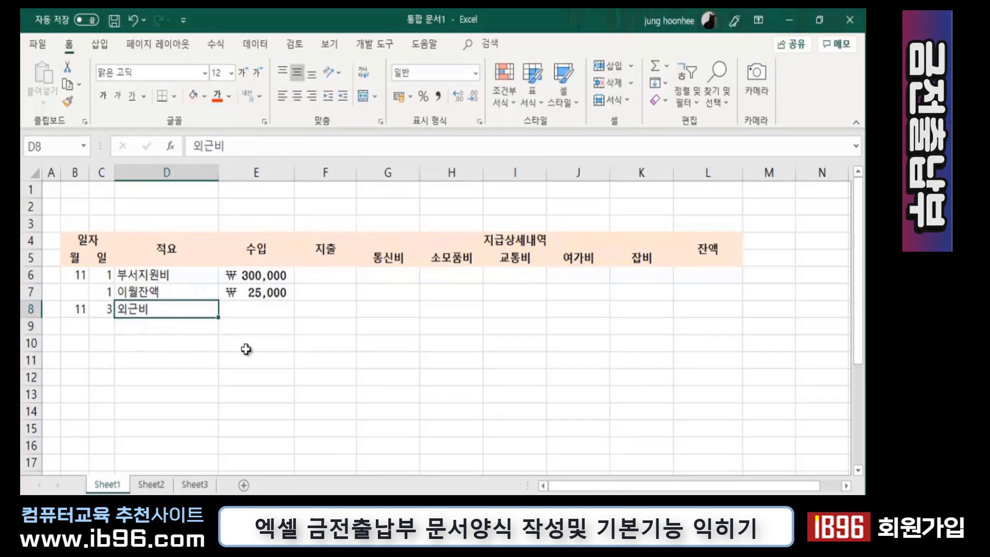
# Correct D8's description to 외근교통비
pyautogui.click(335, 310)
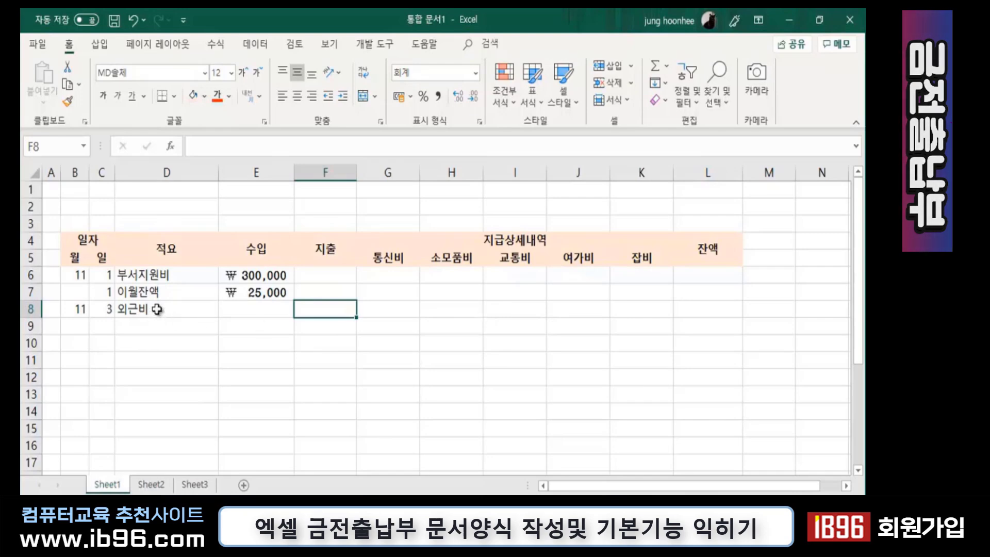
pyautogui.click(137, 312)
pyautogui.doubleClick(138, 310)
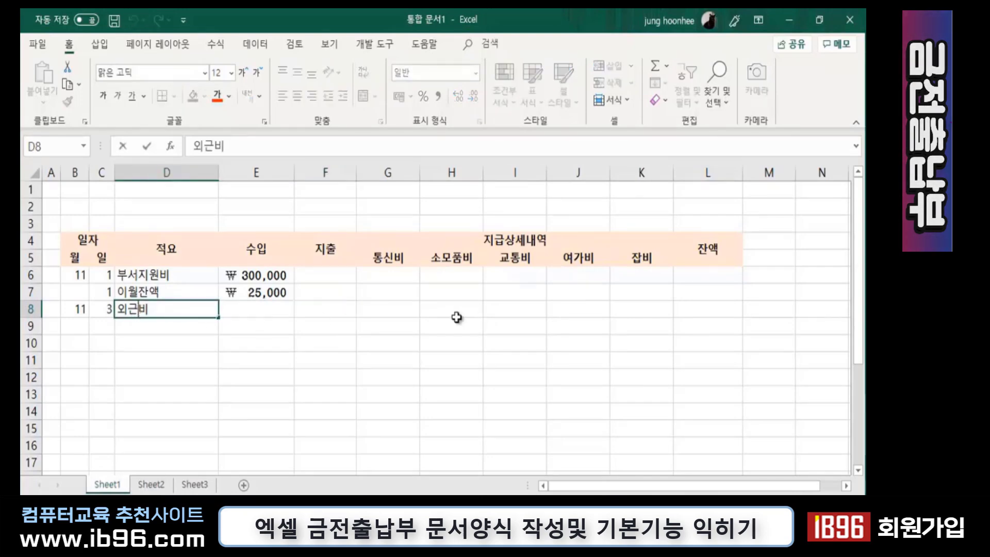
pyautogui.write('교통')
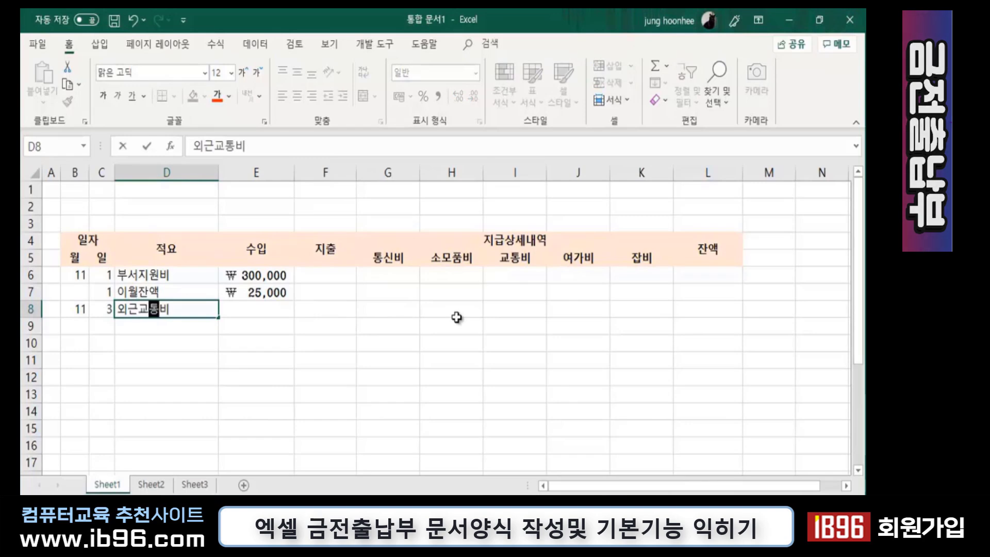
pyautogui.press('Return')
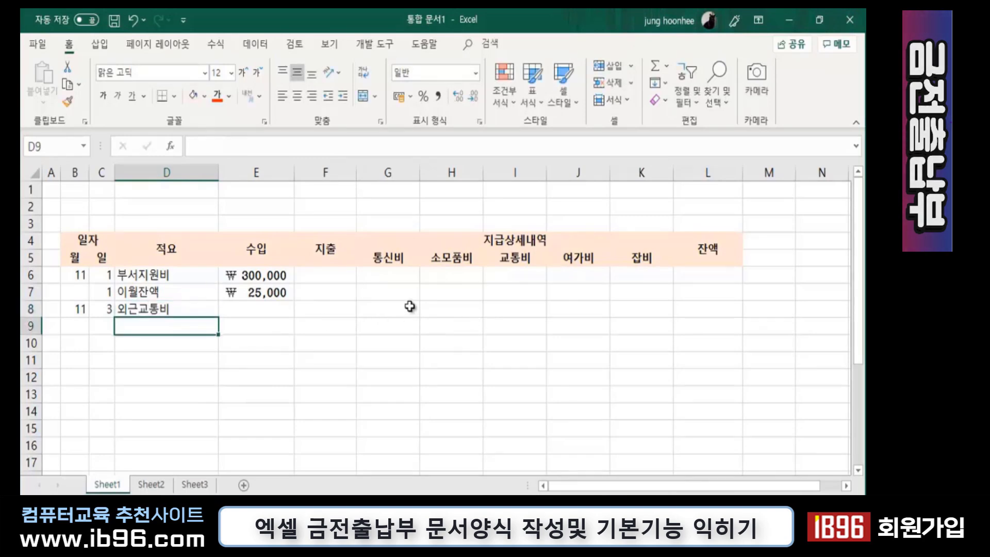
pyautogui.click(317, 311)
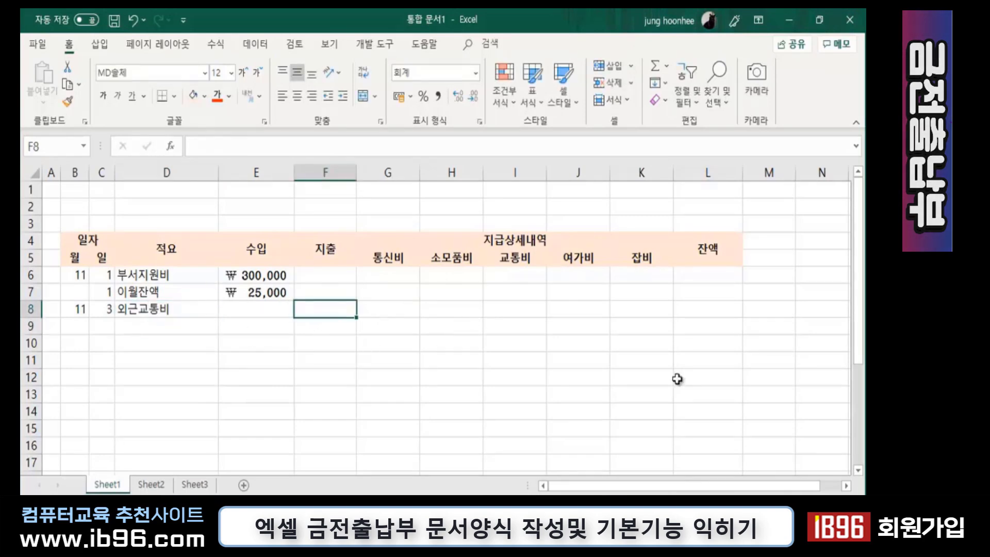
# Enter ₩ 50,000 as row 8's 지출 and widen column F to fit it
pyautogui.write('5000')
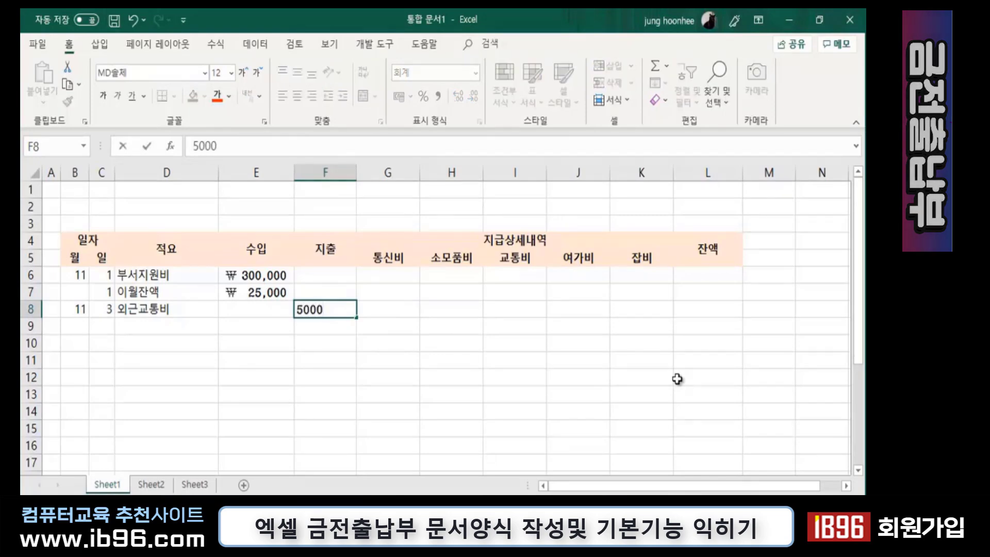
pyautogui.press('Return')
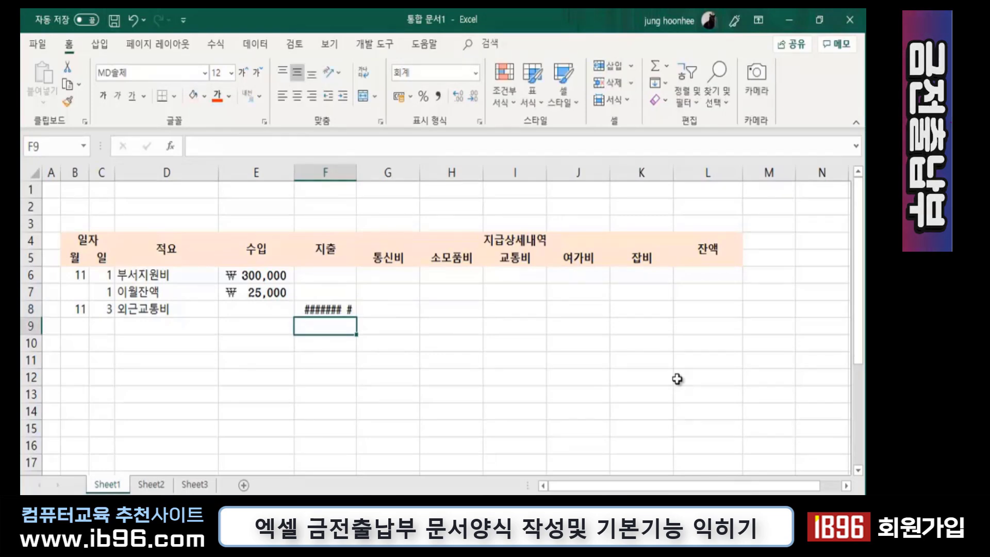
pyautogui.click(324, 309)
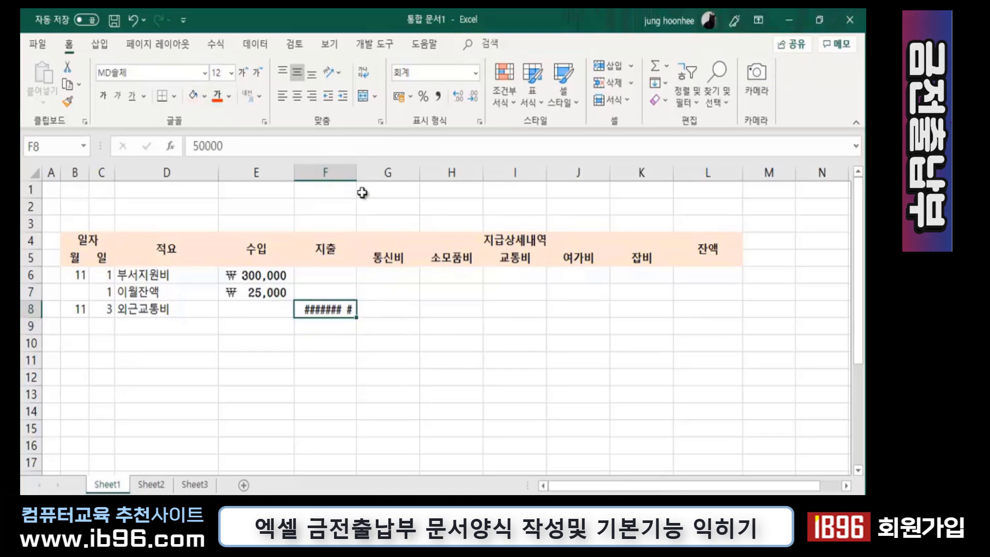
pyautogui.click(327, 172)
pyautogui.moveTo(355, 179); pyautogui.dragTo(364, 179)
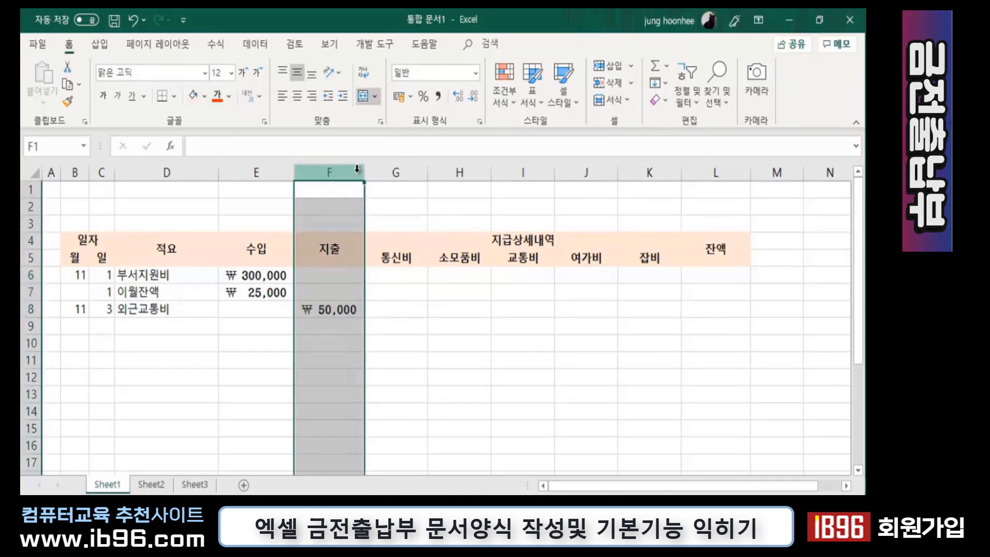
pyautogui.click(432, 371)
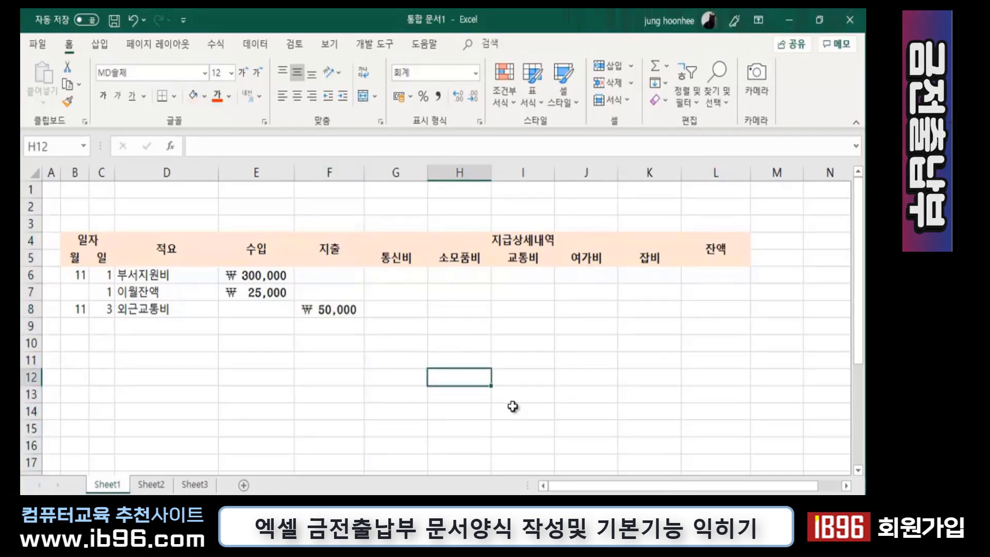
pyautogui.click(323, 308)
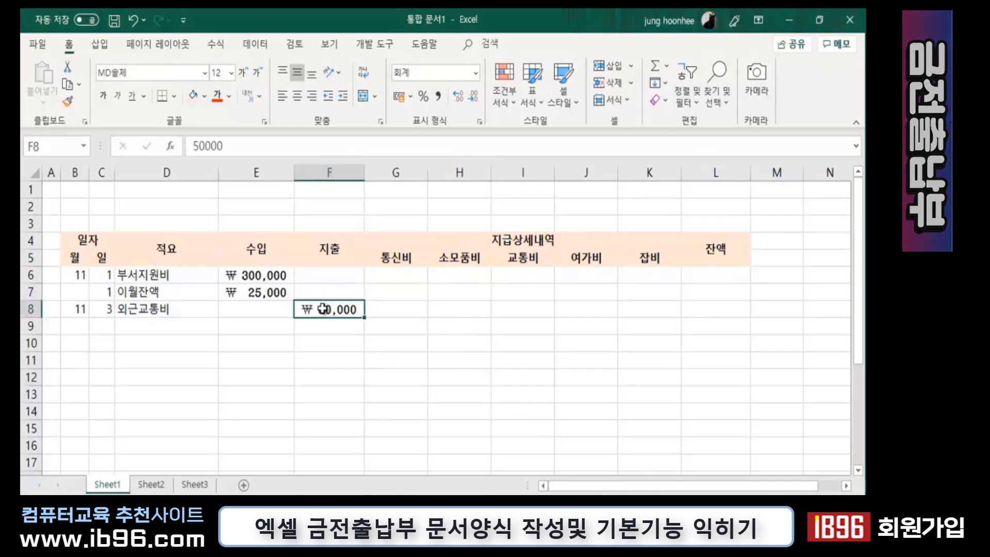
# Enter 30000 under 교통비 in I8 and 20000 under 잡비 in K8
pyautogui.click(393, 313)
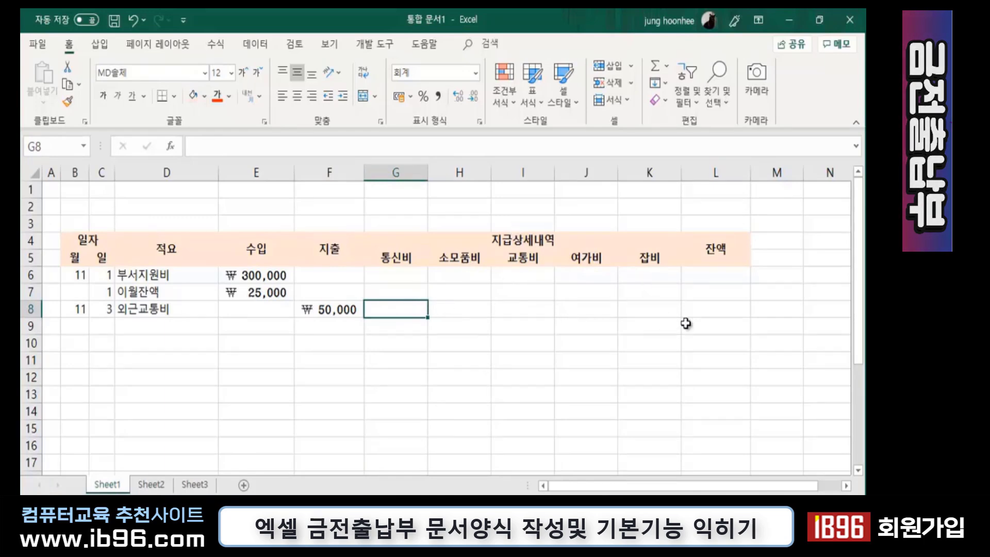
pyautogui.click(515, 306)
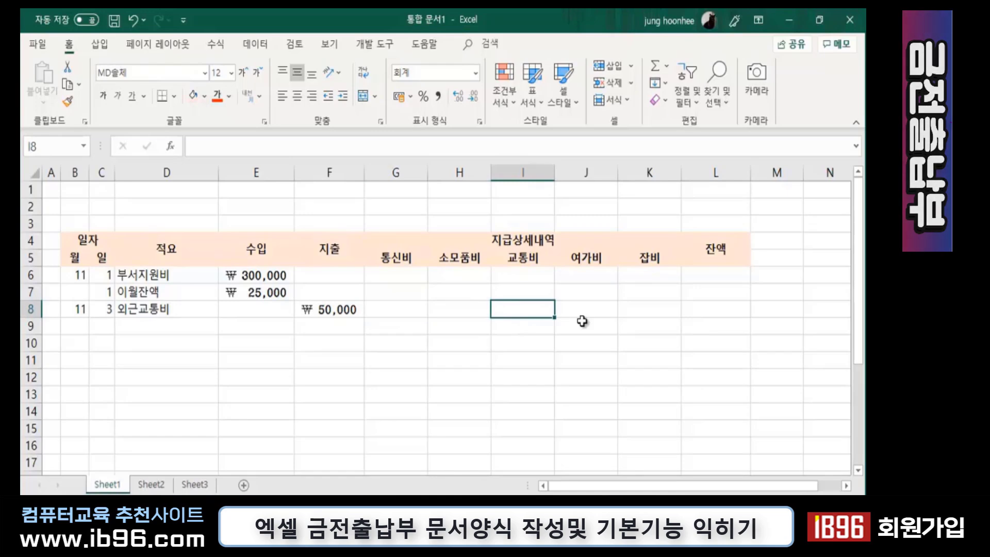
pyautogui.write('30')
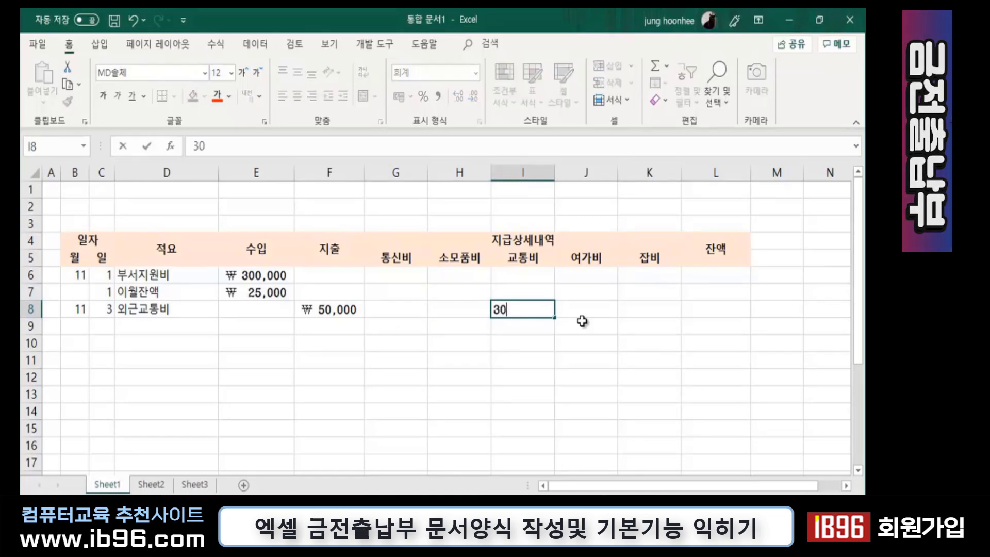
pyautogui.write('00')
pyautogui.press('Tab')
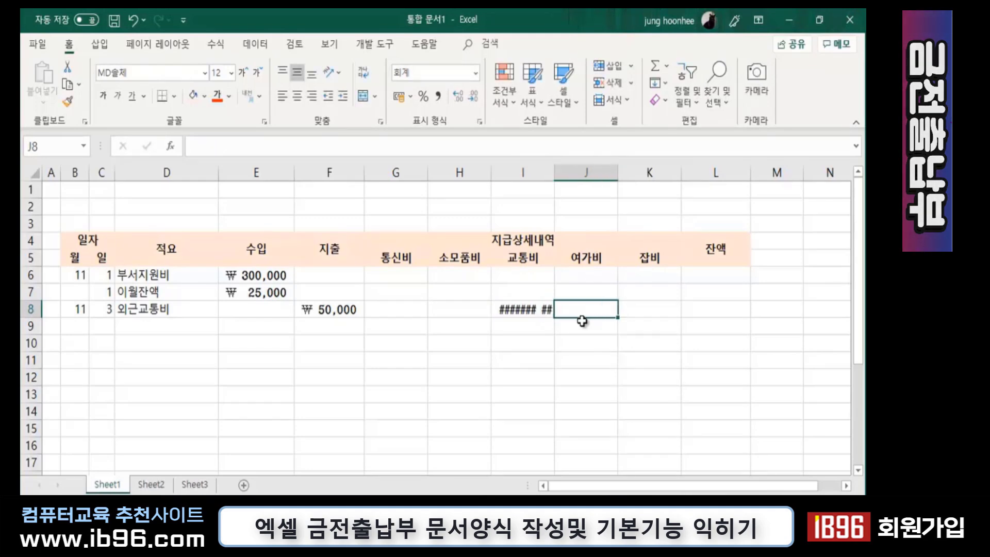
pyautogui.press('Tab')
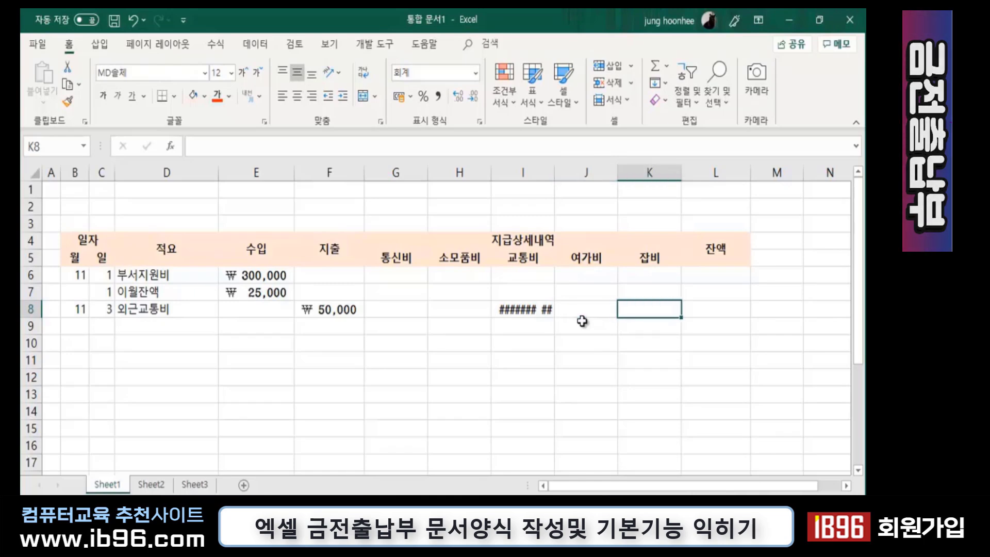
pyautogui.write('20000')
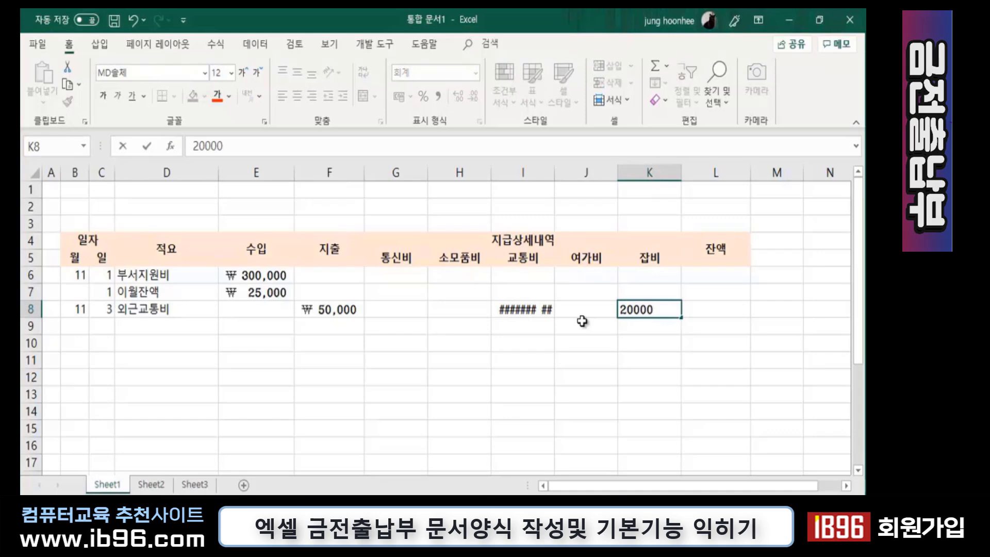
pyautogui.press('Return')
# AutoFit columns I to K so ₩ 30,000 and ₩ 20,000 display fully
pyautogui.click(526, 170)
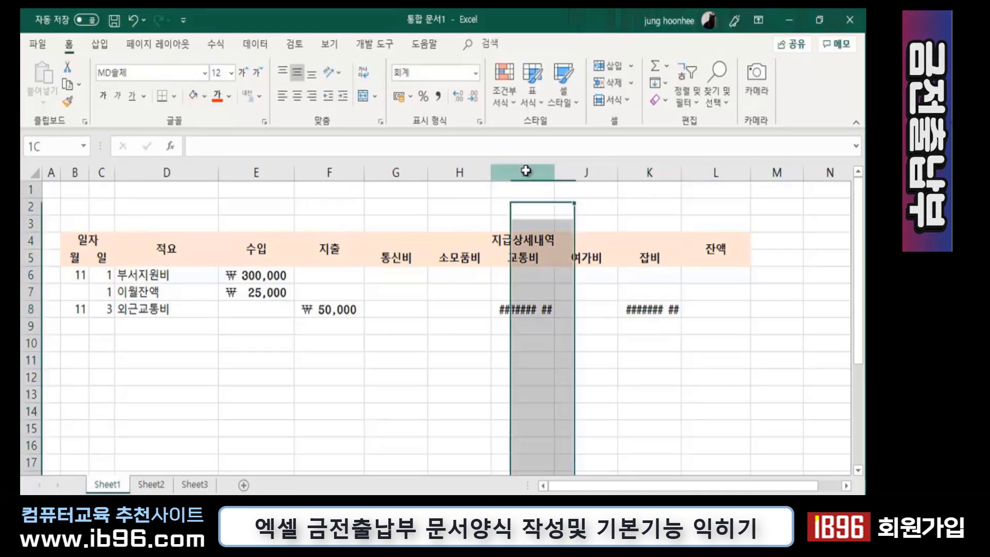
pyautogui.moveTo(525, 171); pyautogui.dragTo(650, 171)
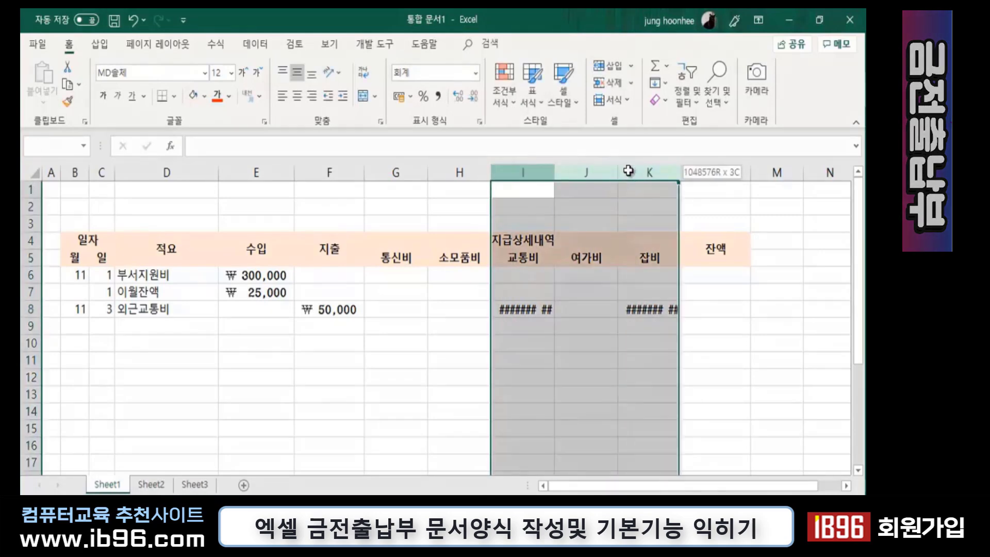
pyautogui.doubleClick(556, 170)
pyautogui.click(716, 397)
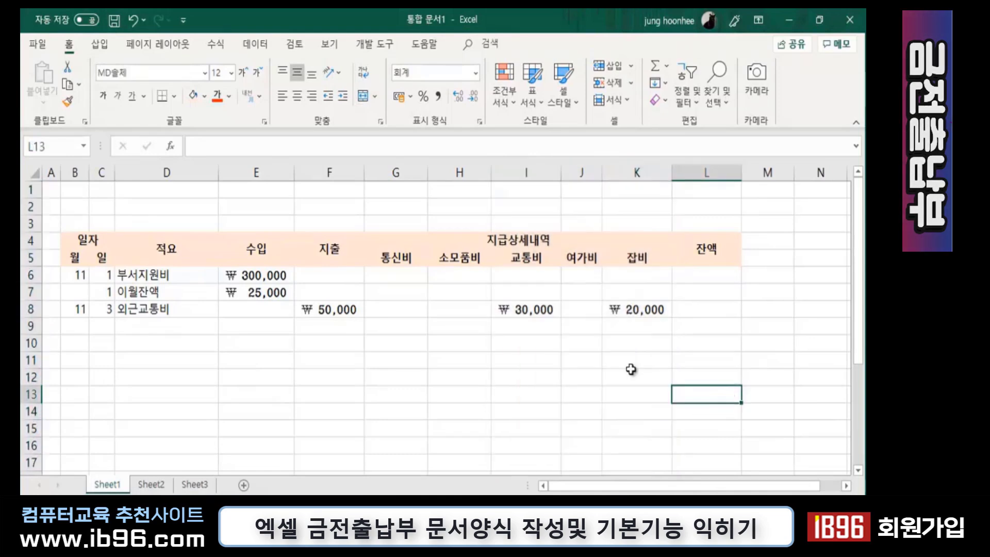
pyautogui.click(533, 309)
pyautogui.click(637, 310)
pyautogui.click(340, 307)
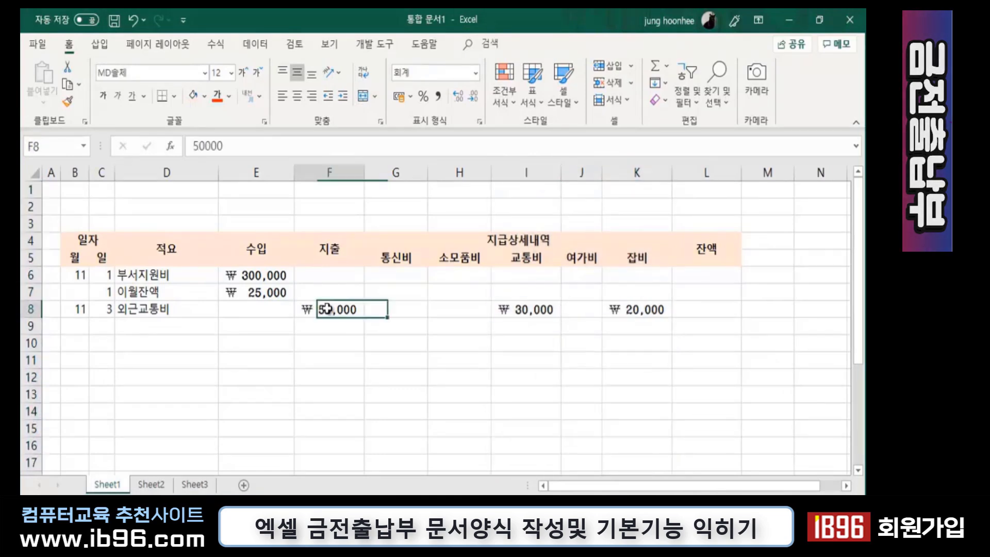
# Delete the ₩ 50,000 지출 amount from F8
pyautogui.click(376, 327)
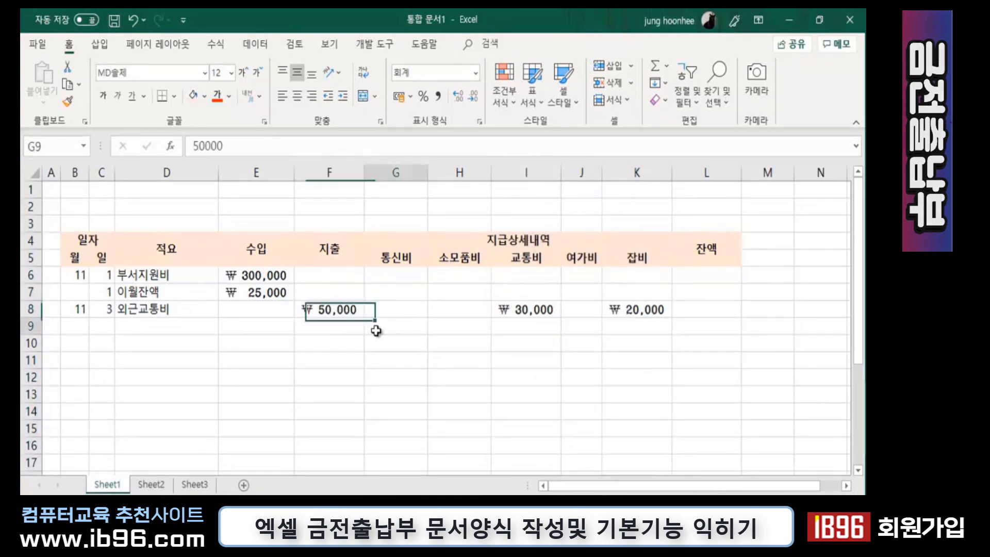
pyautogui.click(333, 311)
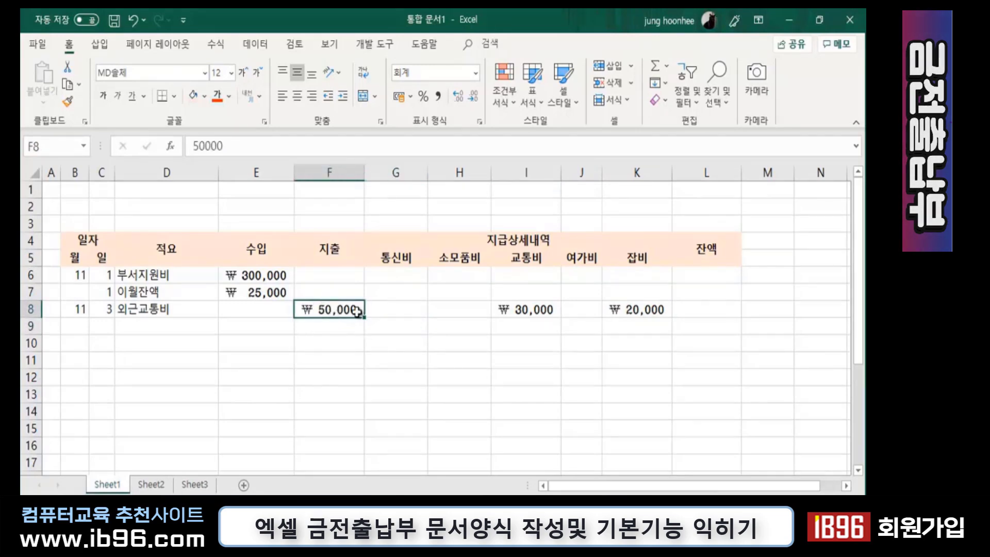
pyautogui.moveTo(402, 273); pyautogui.dragTo(629, 273)
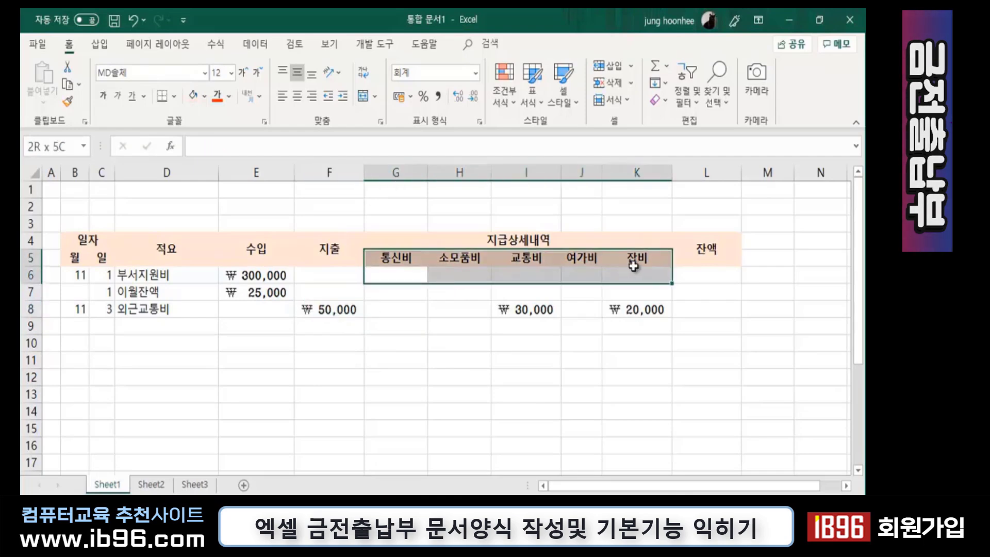
pyautogui.click(334, 280)
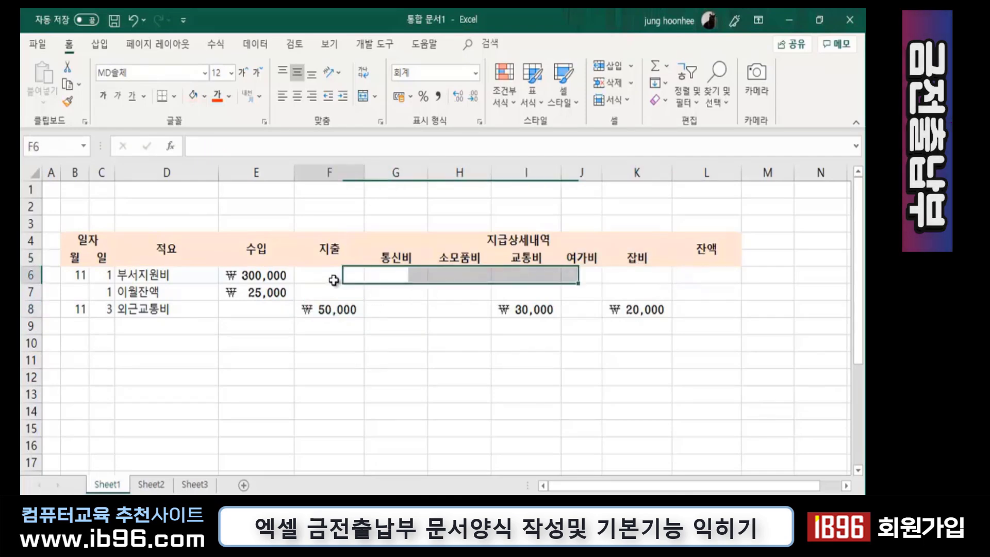
pyautogui.click(329, 313)
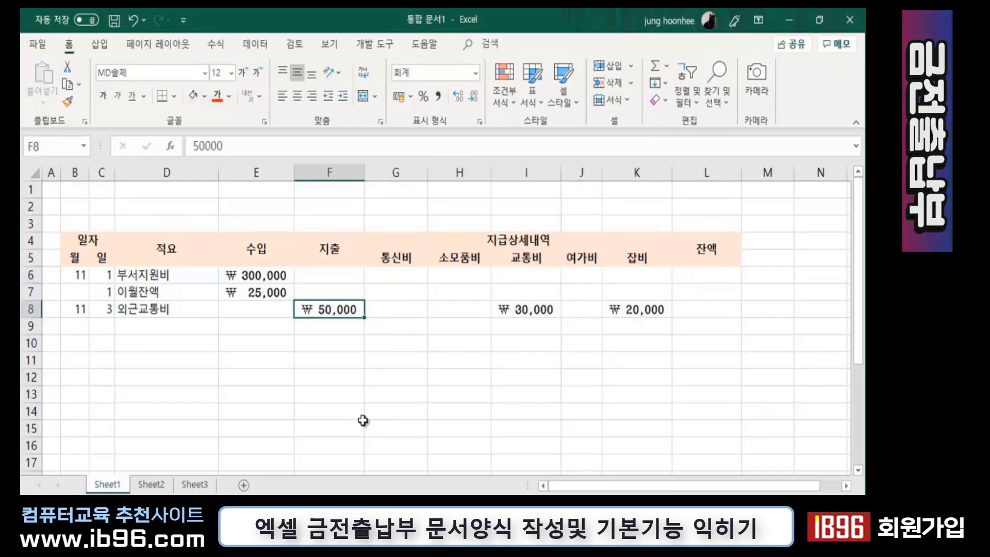
pyautogui.press('Delete')
pyautogui.click(285, 398)
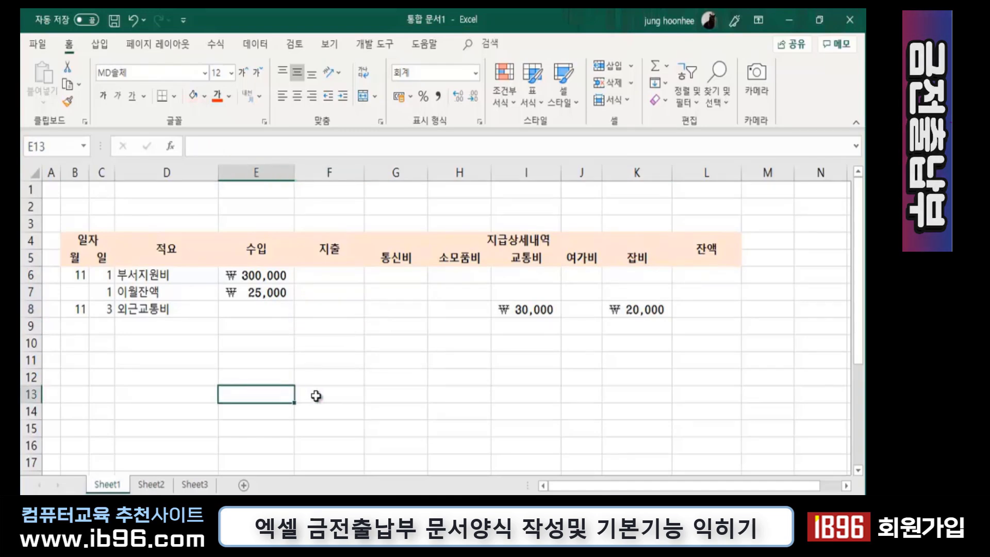
pyautogui.click(342, 311)
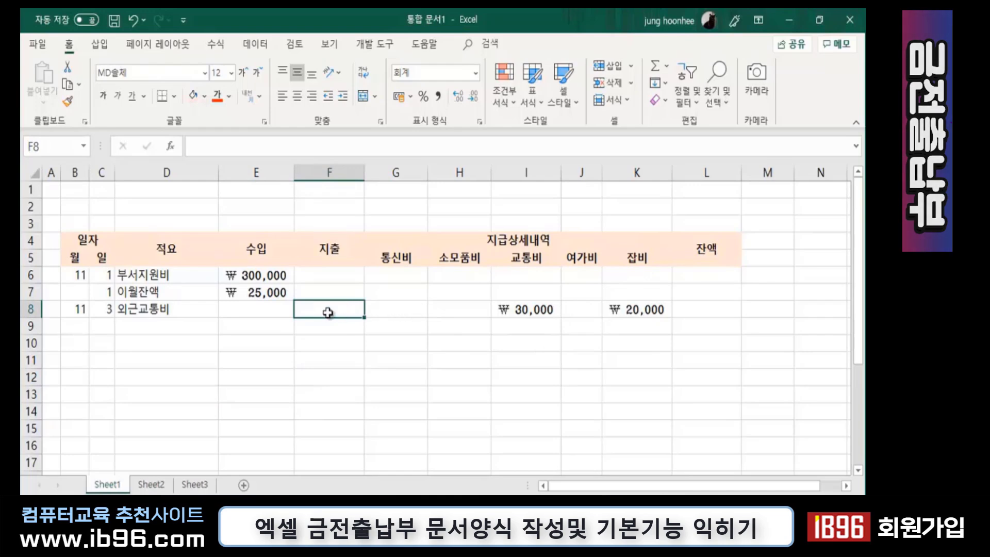
pyautogui.click(324, 275)
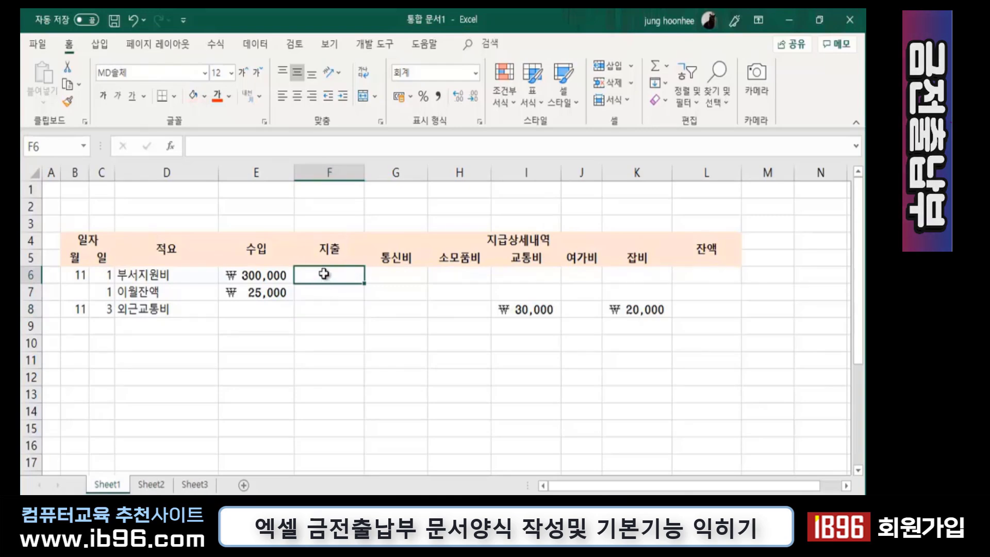
pyautogui.scroll(-3, 320, 347)
pyautogui.scroll(-1, 321, 409)
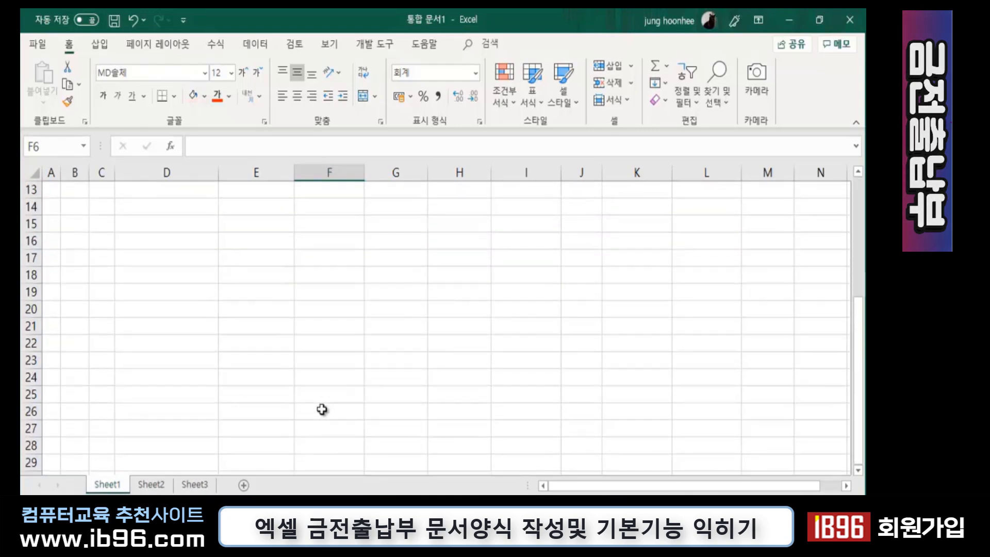
pyautogui.scroll(-2, 322, 409)
pyautogui.scroll(1, 321, 409)
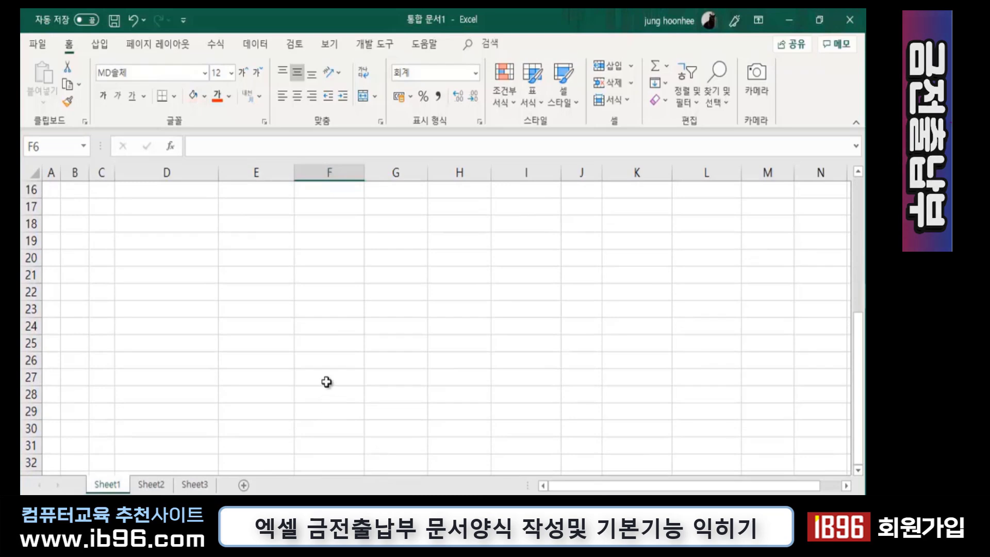
pyautogui.click(340, 366)
pyautogui.scroll(4, 342, 370)
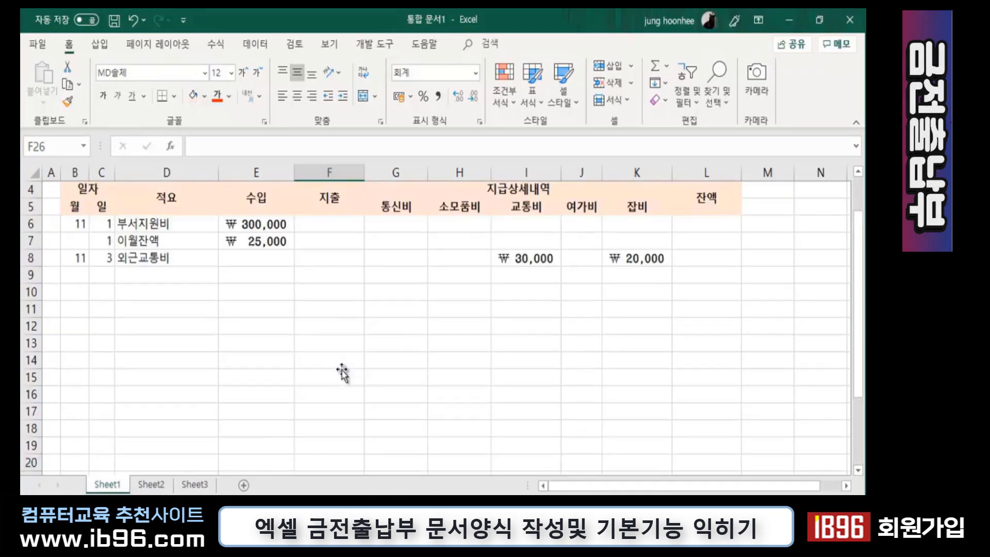
pyautogui.click(326, 225)
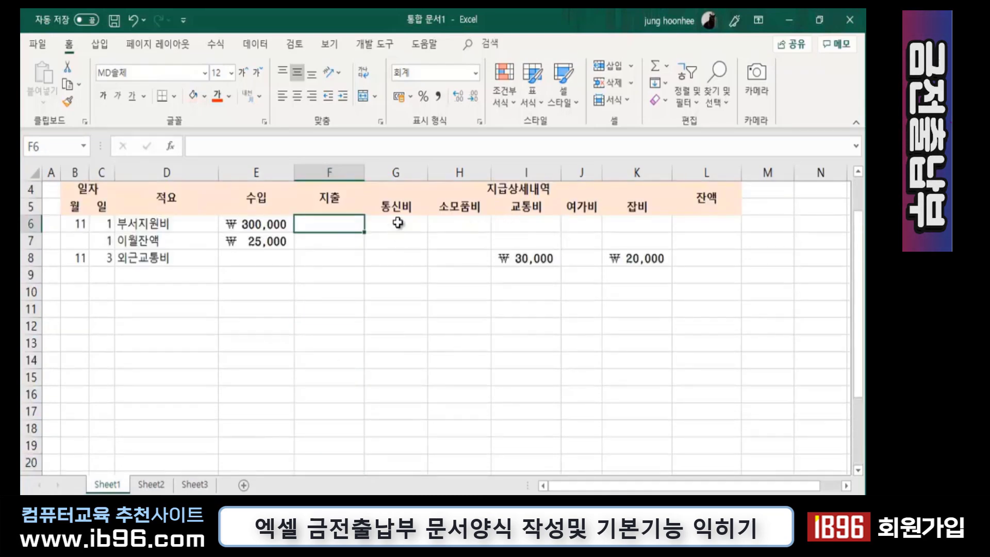
pyautogui.moveTo(396, 223); pyautogui.dragTo(628, 225)
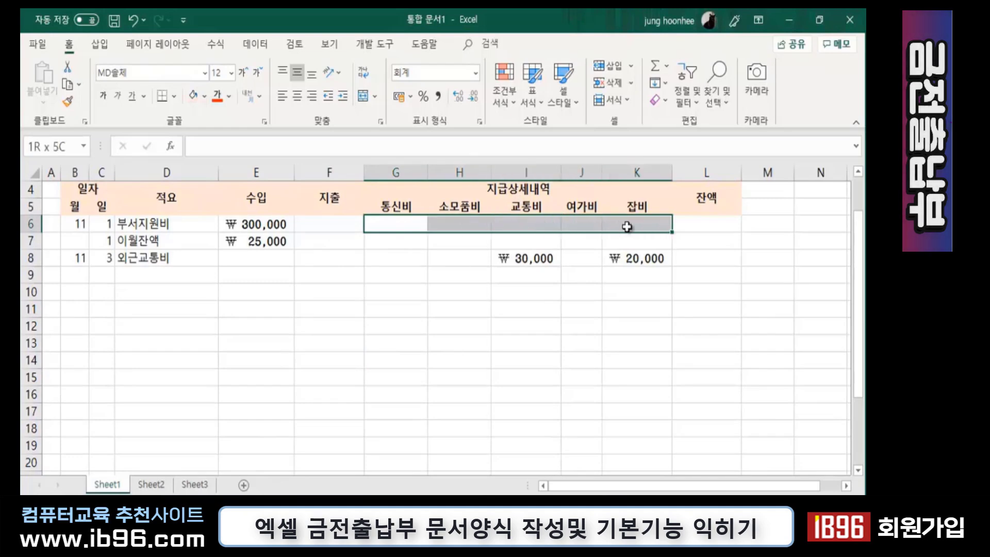
pyautogui.click(333, 223)
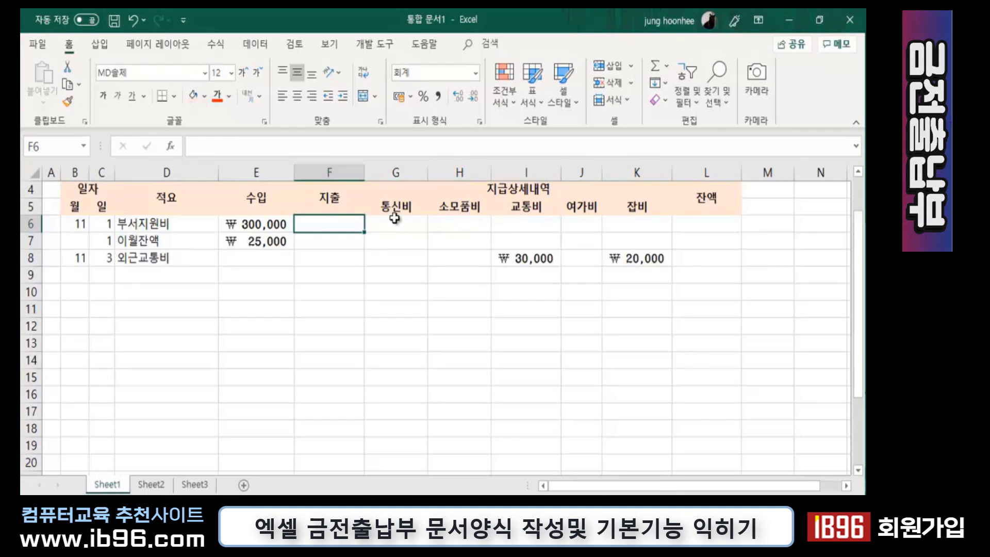
pyautogui.moveTo(405, 224); pyautogui.dragTo(633, 221)
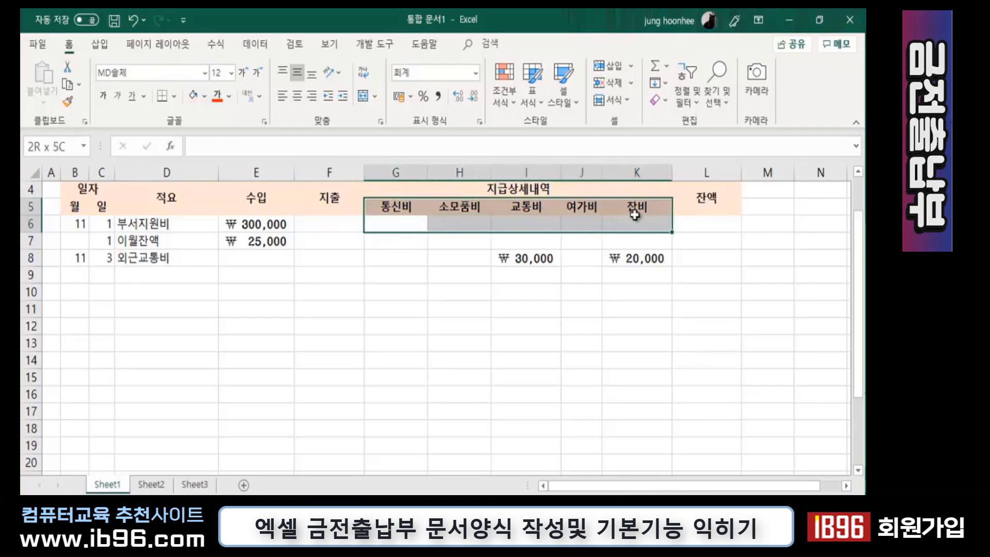
pyautogui.click(327, 228)
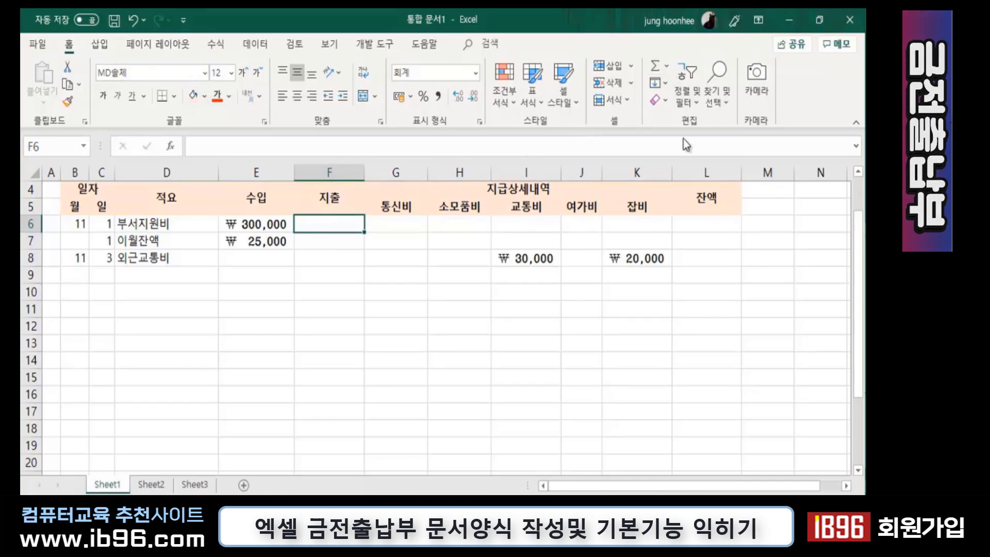
# Set F6 to =SUM(G6:K6) by replacing AutoSum's suggested E6 with G6:K6
pyautogui.click(654, 66)
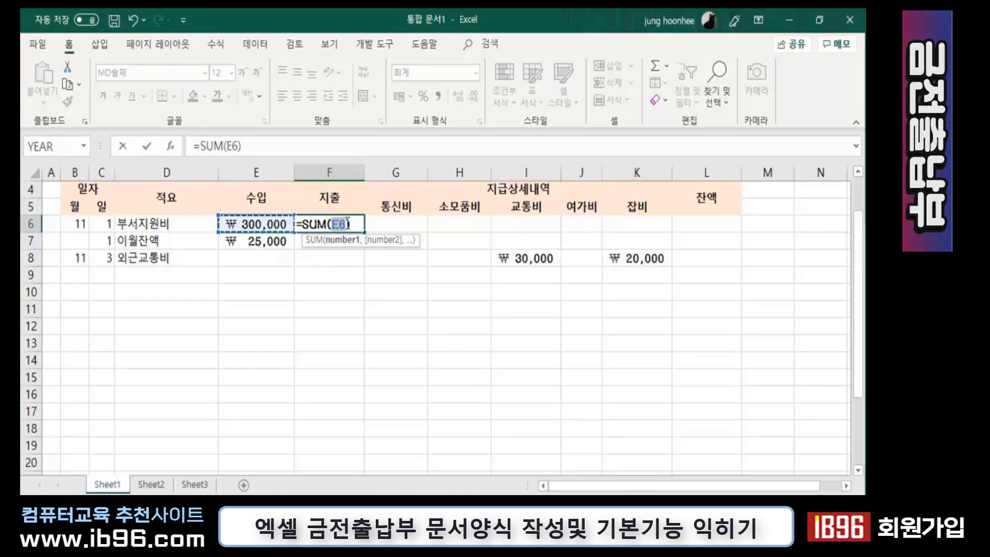
pyautogui.click(345, 224)
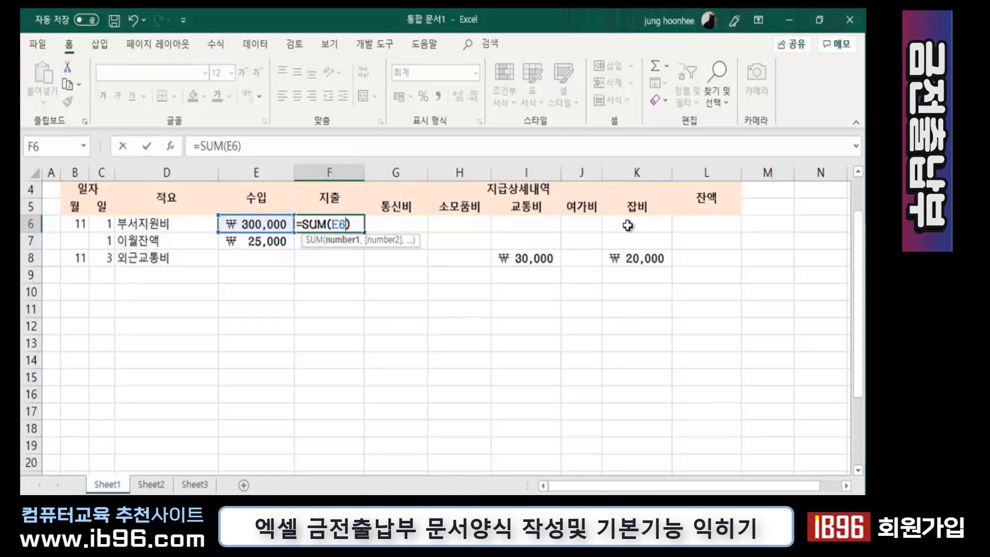
pyautogui.press('BackSpace')
pyautogui.press('BackSpace')
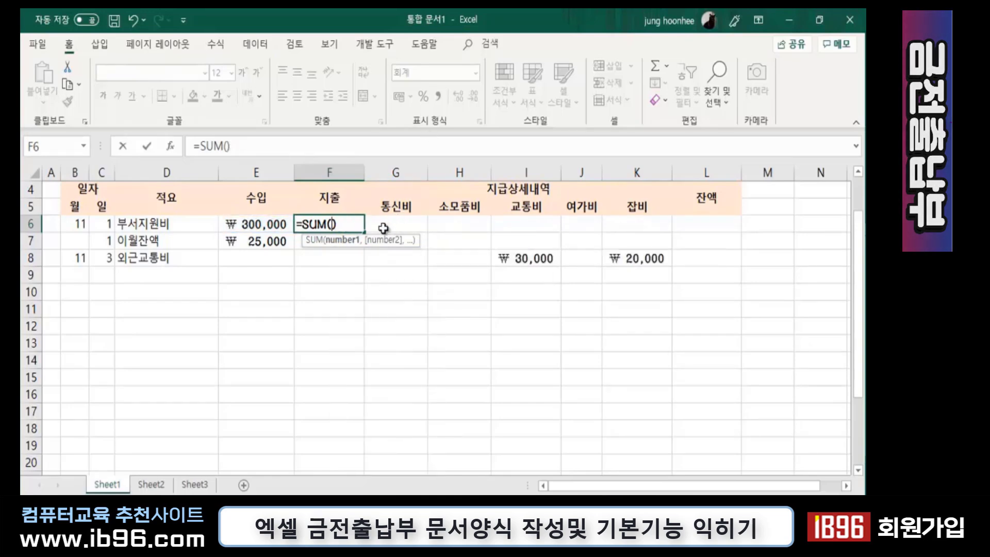
pyautogui.moveTo(403, 223); pyautogui.dragTo(639, 226)
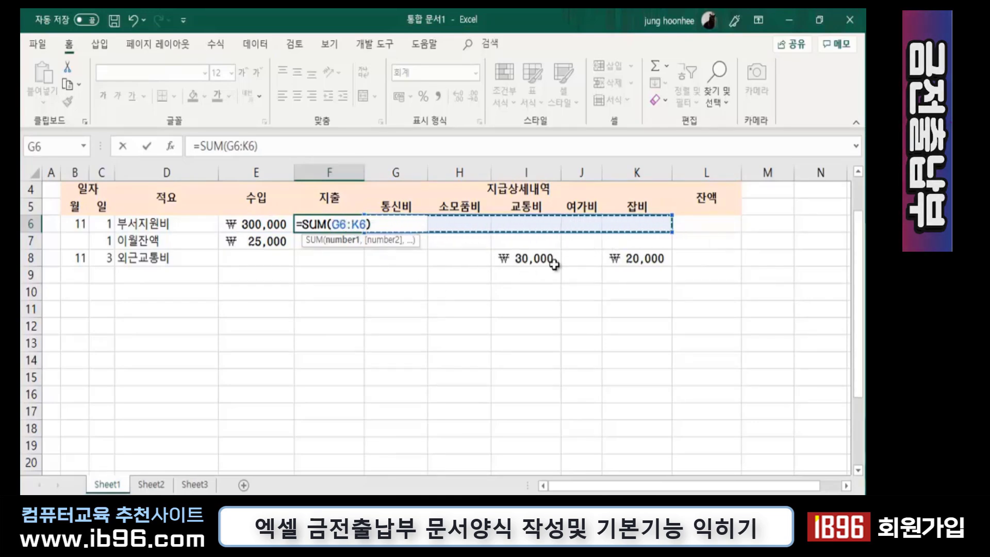
pyautogui.press('Return')
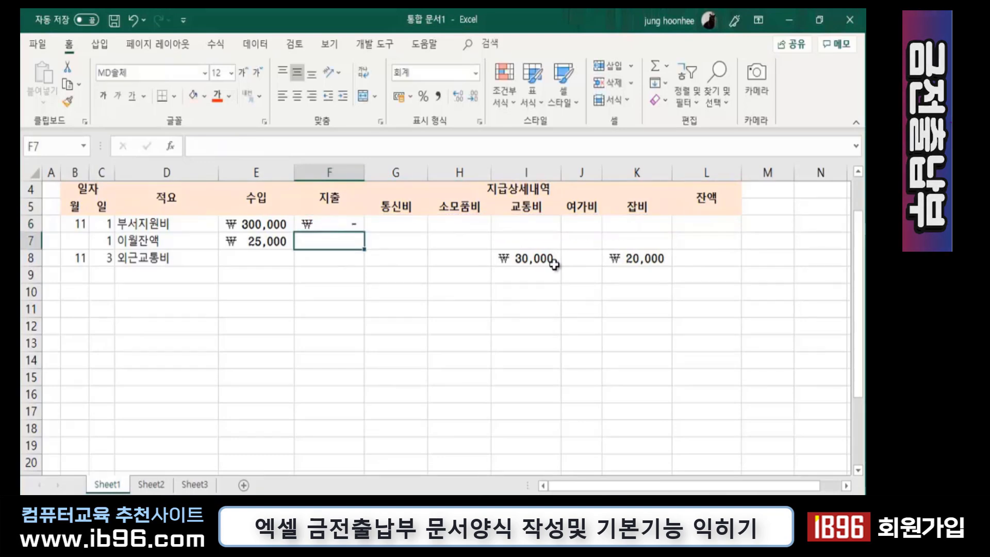
pyautogui.click(351, 224)
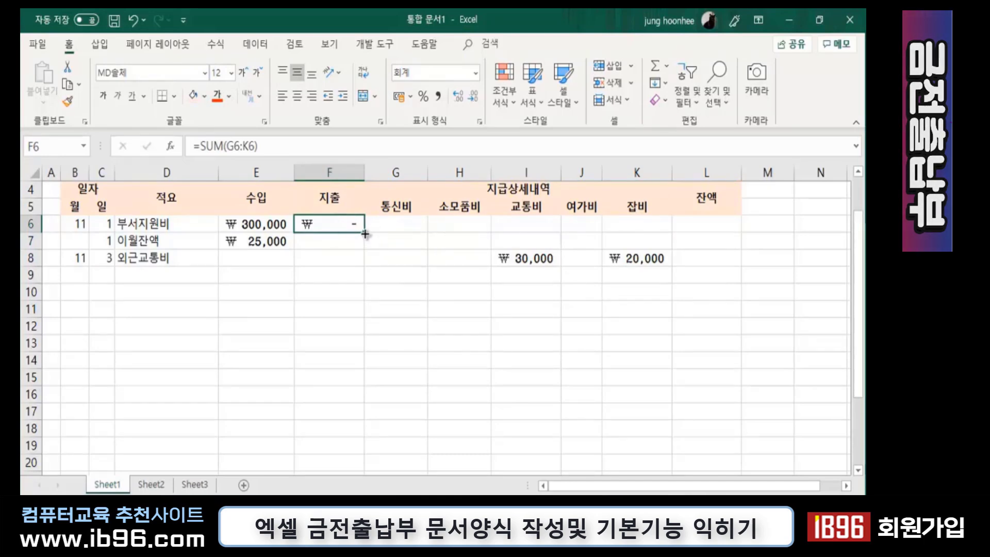
# Fill F6's SUM formula down column F to row 26 and check F8 and F12
pyautogui.moveTo(365, 238)
pyautogui.mouseDown()
pyautogui.moveTo(356, 454)
pyautogui.moveTo(332, 434)
pyautogui.mouseUp()
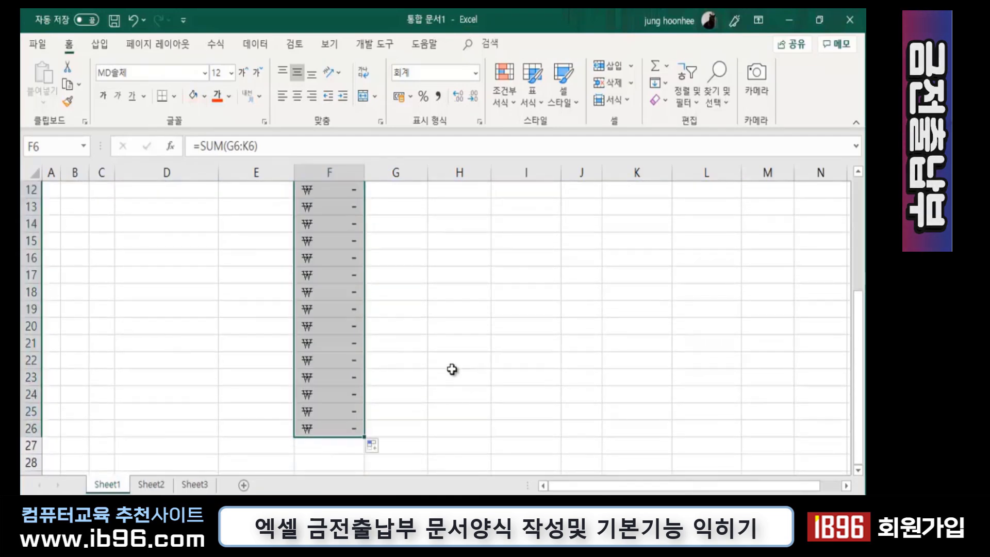
pyautogui.scroll(3, 442, 382)
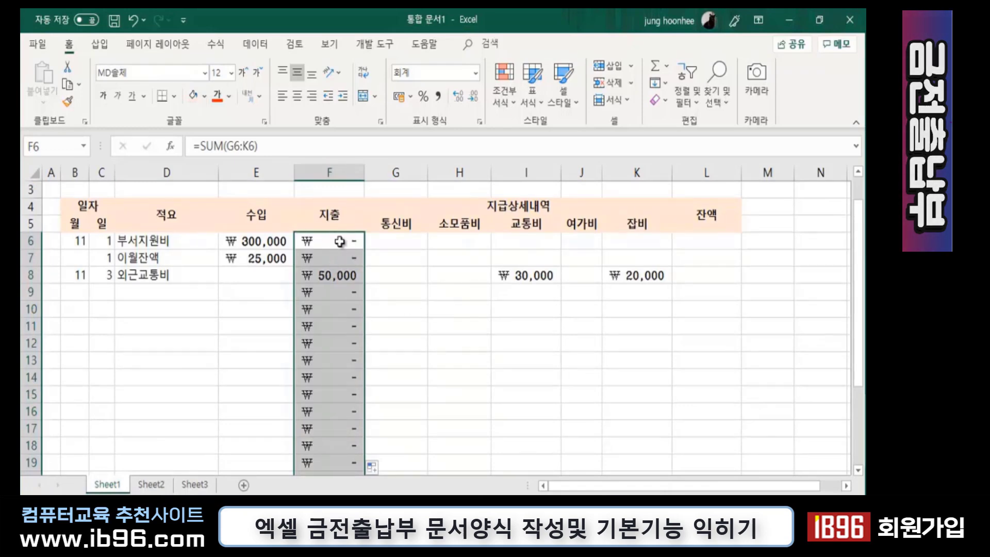
pyautogui.click(395, 289)
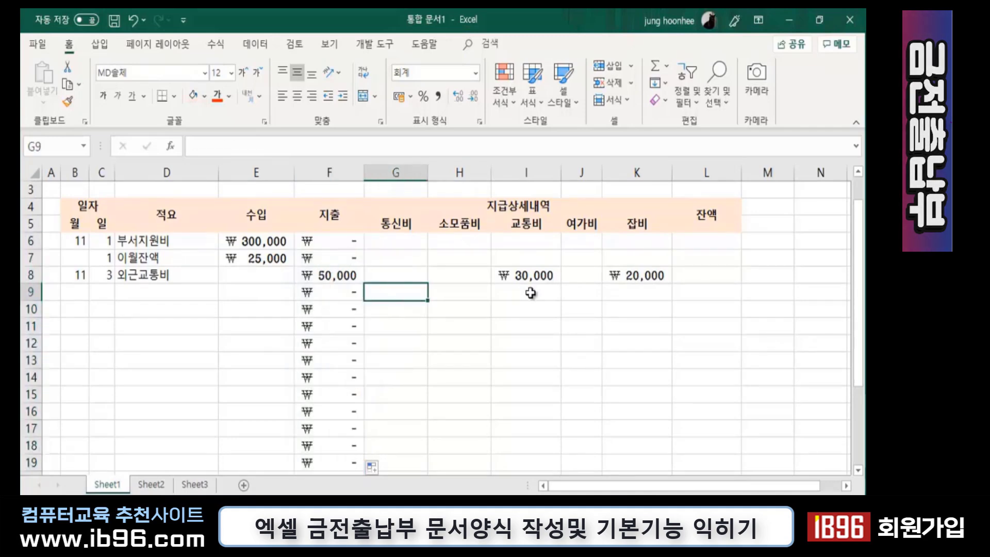
pyautogui.click(338, 277)
pyautogui.click(414, 323)
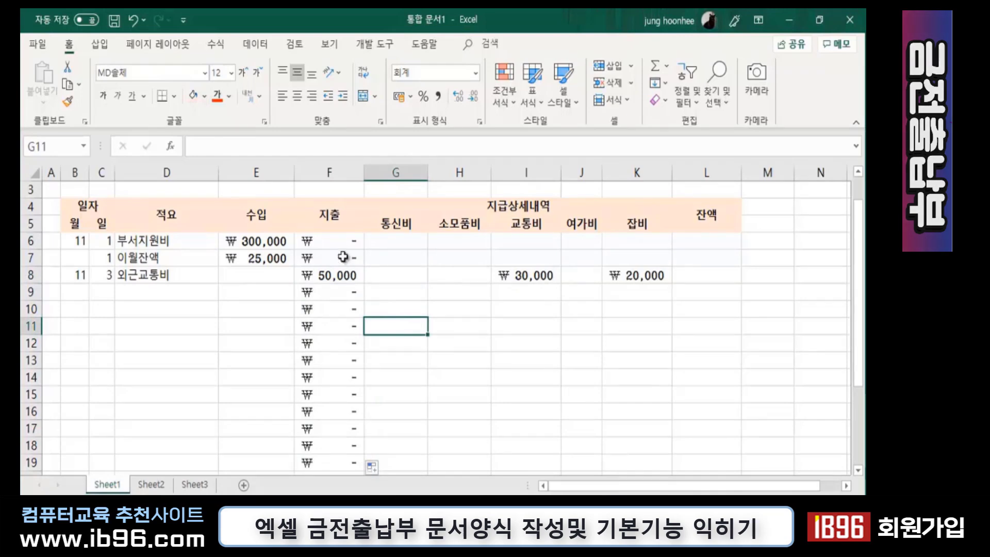
pyautogui.click(346, 242)
pyautogui.click(352, 348)
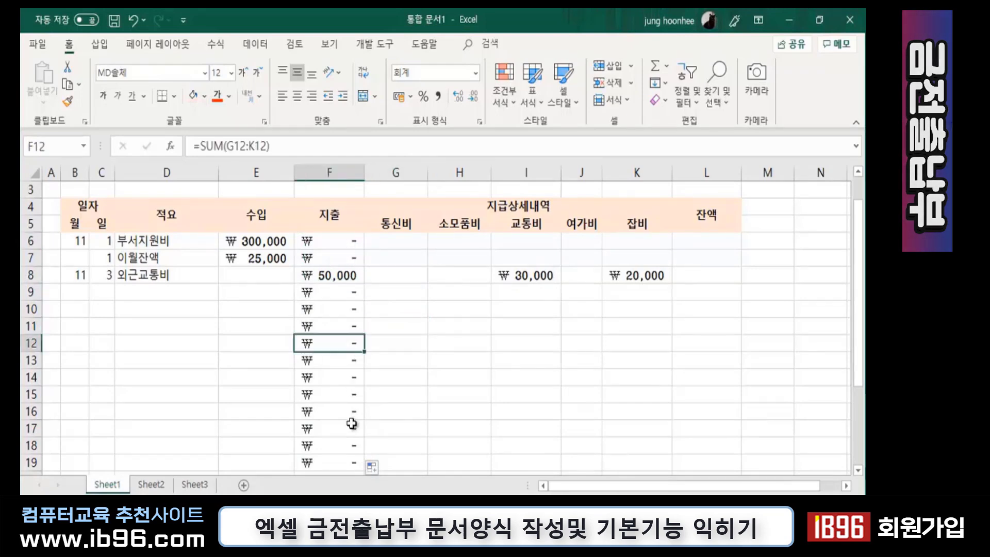
pyautogui.click(336, 241)
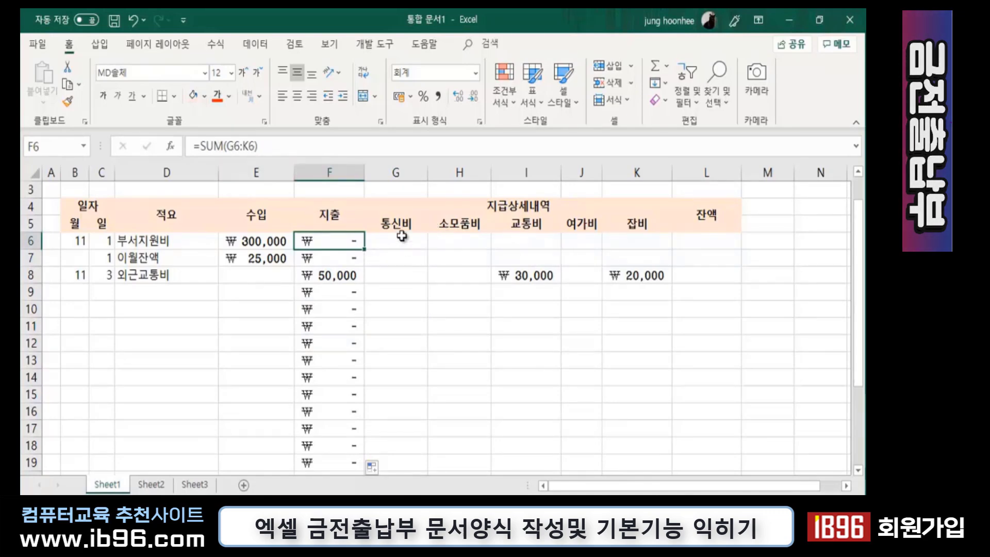
pyautogui.click(199, 146)
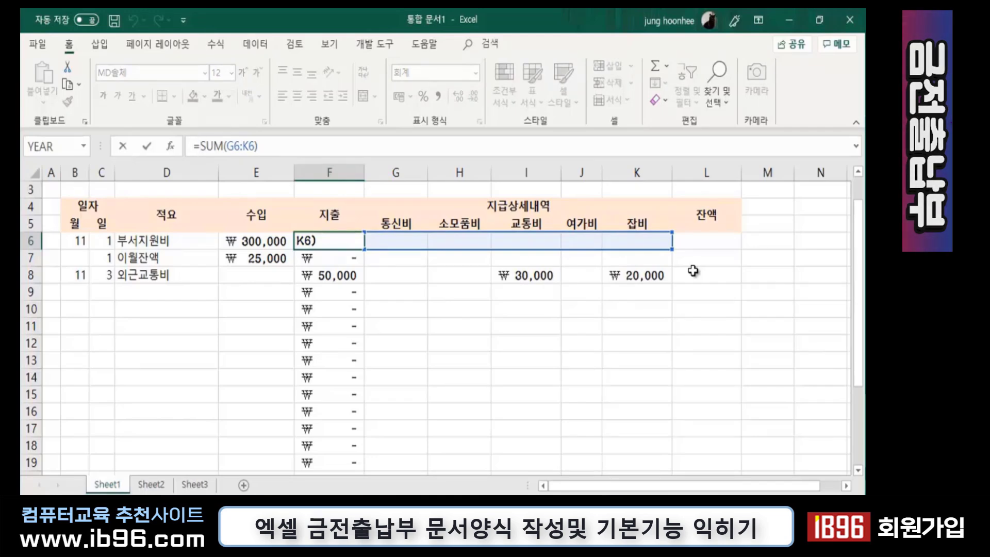
# Insert IF( before SUM(G6:K6) in F6's formula and add the =0 test
pyautogui.write('ㅏ')
pyautogui.press('BackSpace')
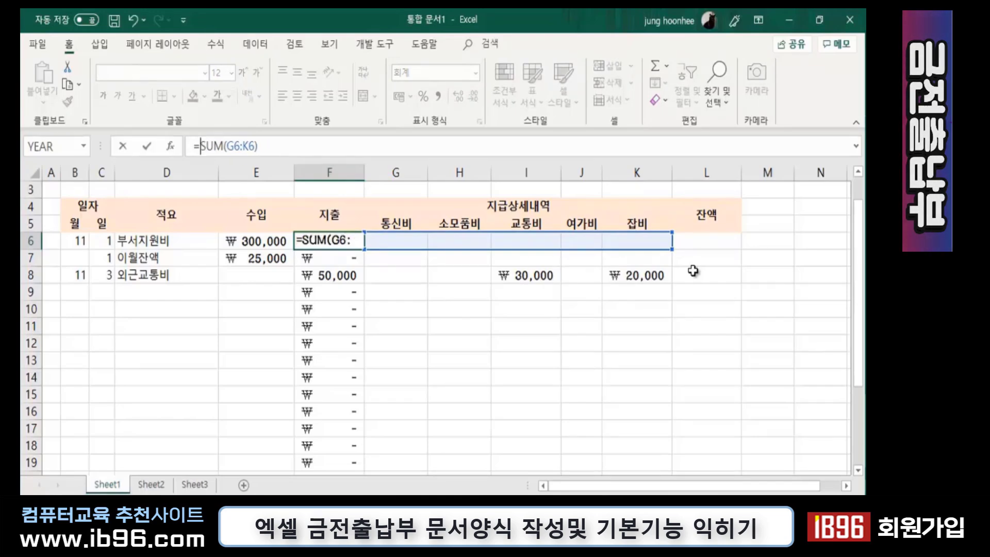
pyautogui.write('IF')
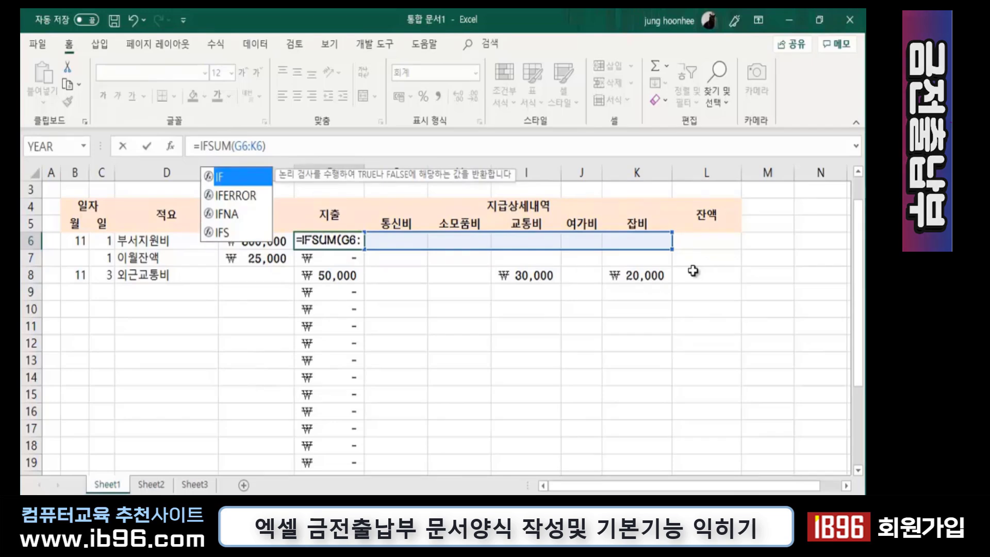
pyautogui.write('(')
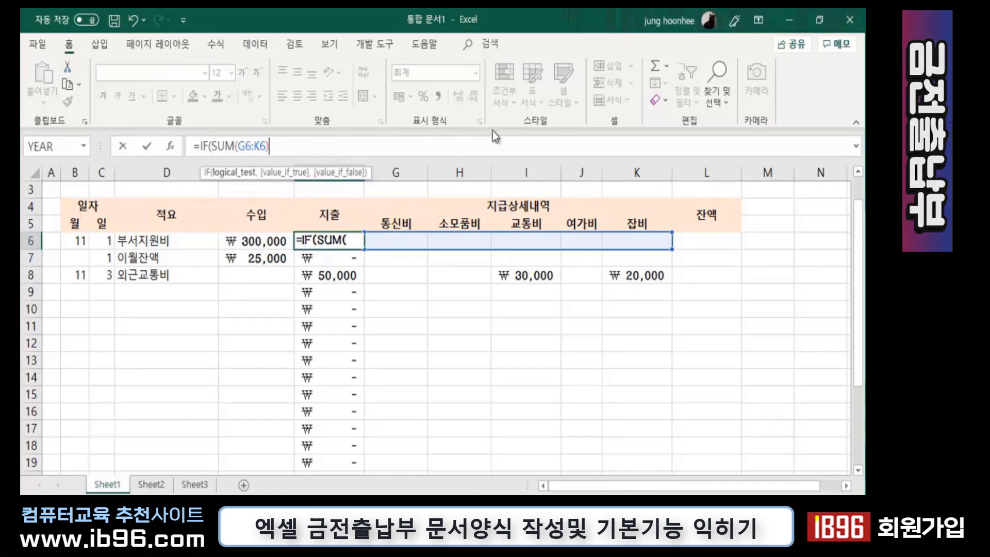
pyautogui.write('=0')
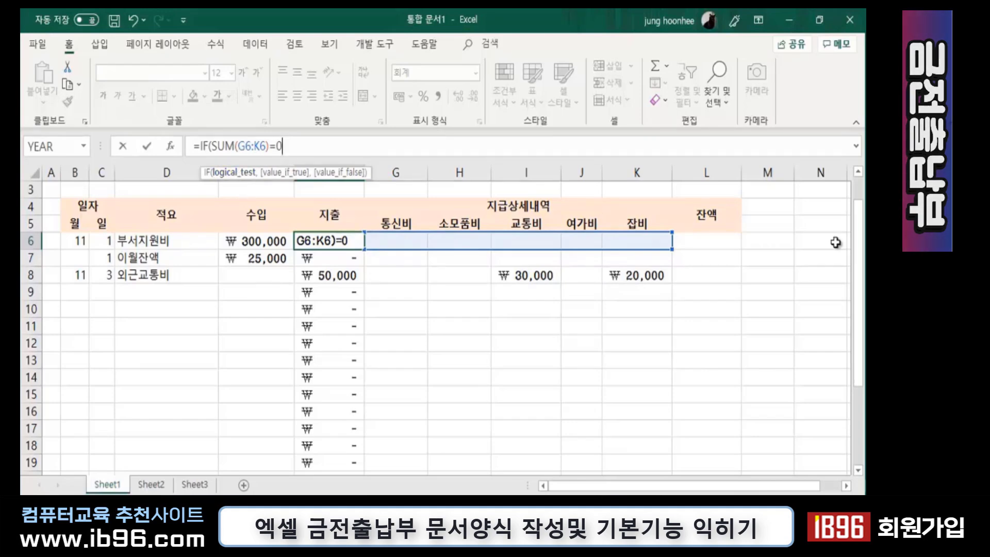
# Complete F6's formula as =IF(SUM(G6:K6)=0,"",SUM(G6:K6))
pyautogui.write(',')
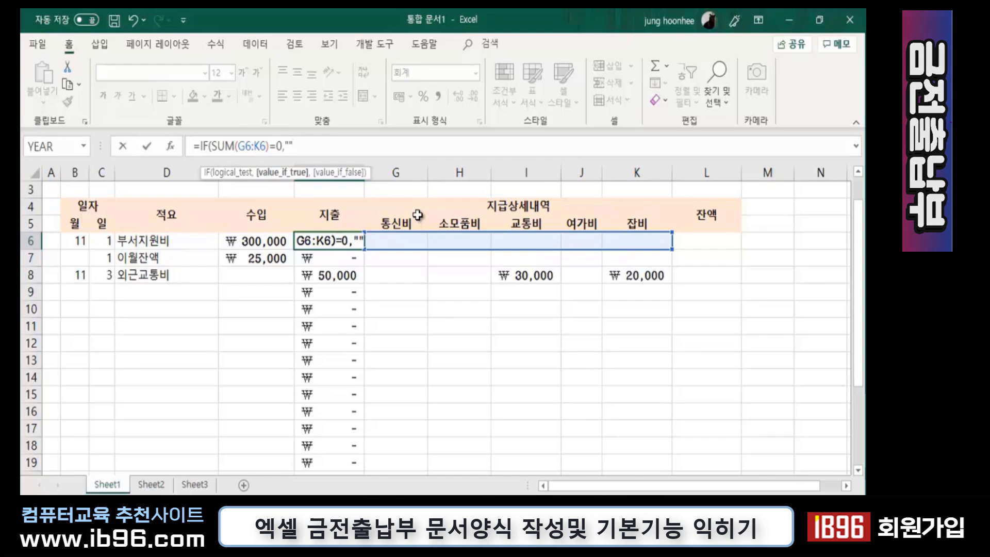
pyautogui.write(',')
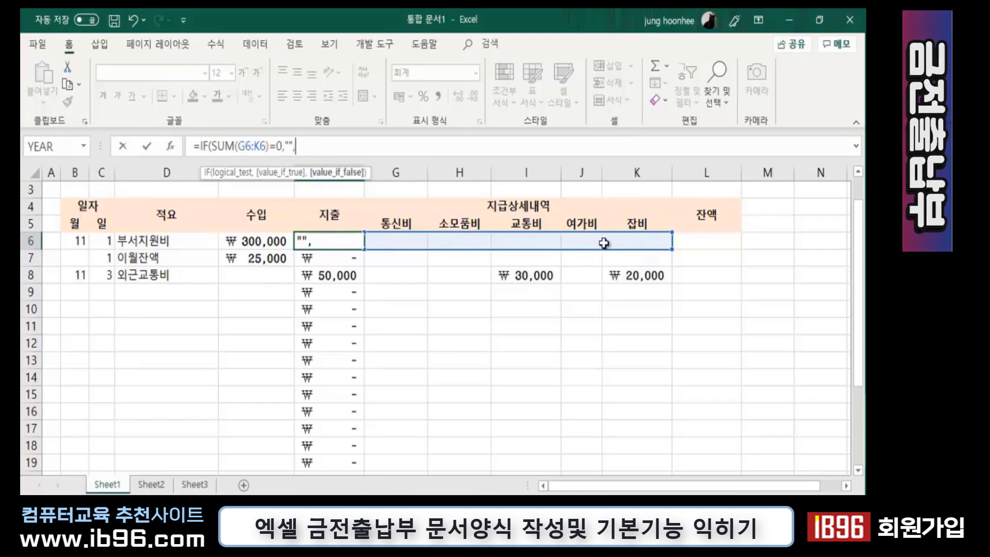
pyautogui.write('S')
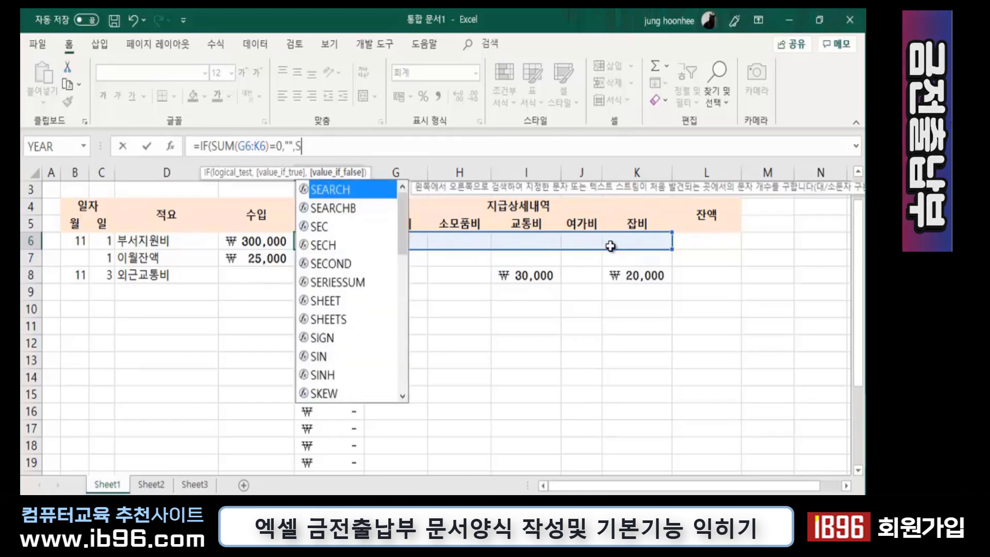
pyautogui.write('UM')
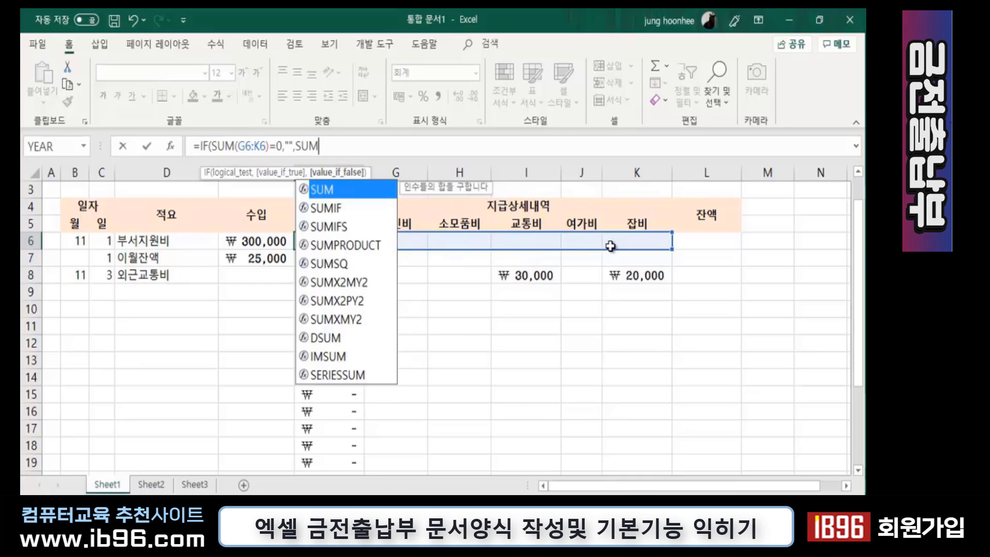
pyautogui.write('(')
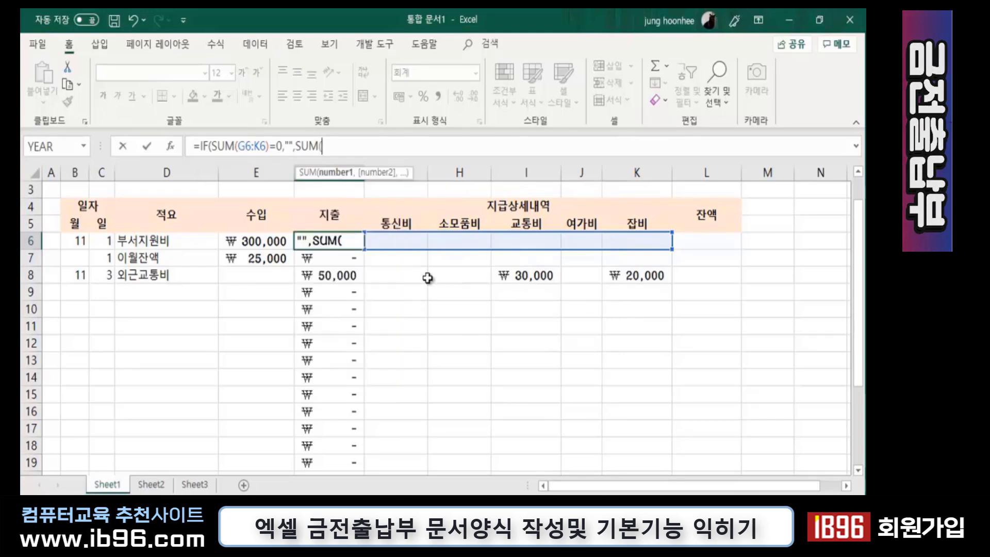
pyautogui.moveTo(393, 242); pyautogui.dragTo(638, 241)
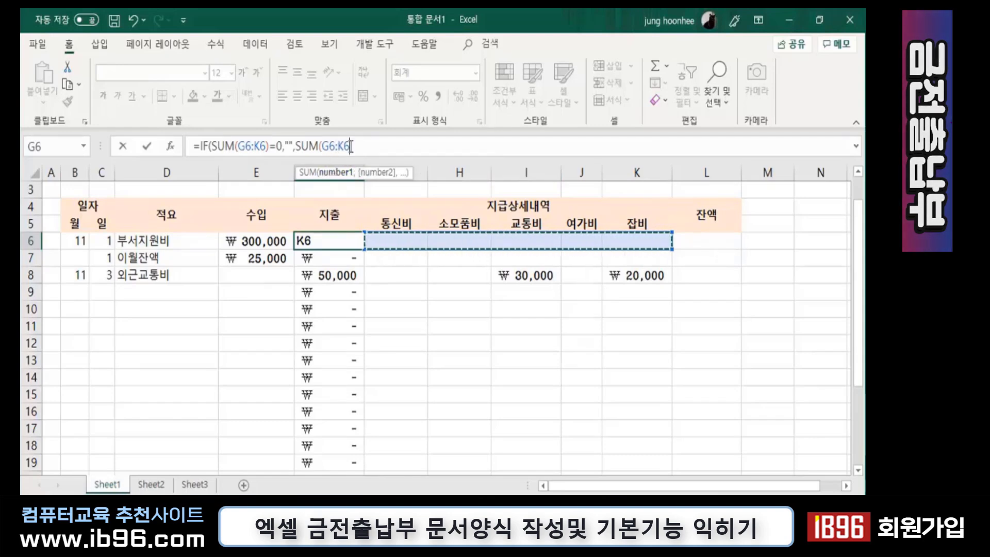
pyautogui.write(')')
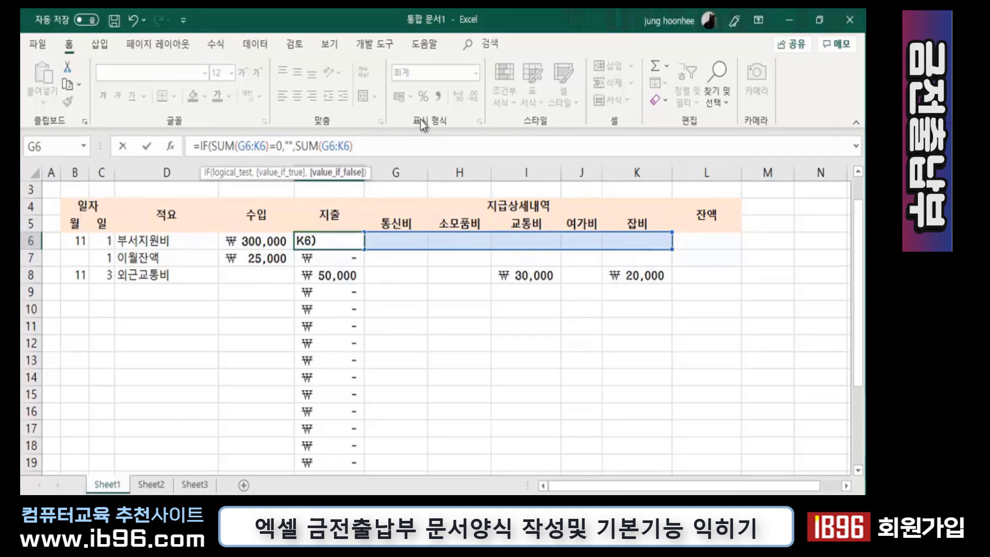
pyautogui.write(')')
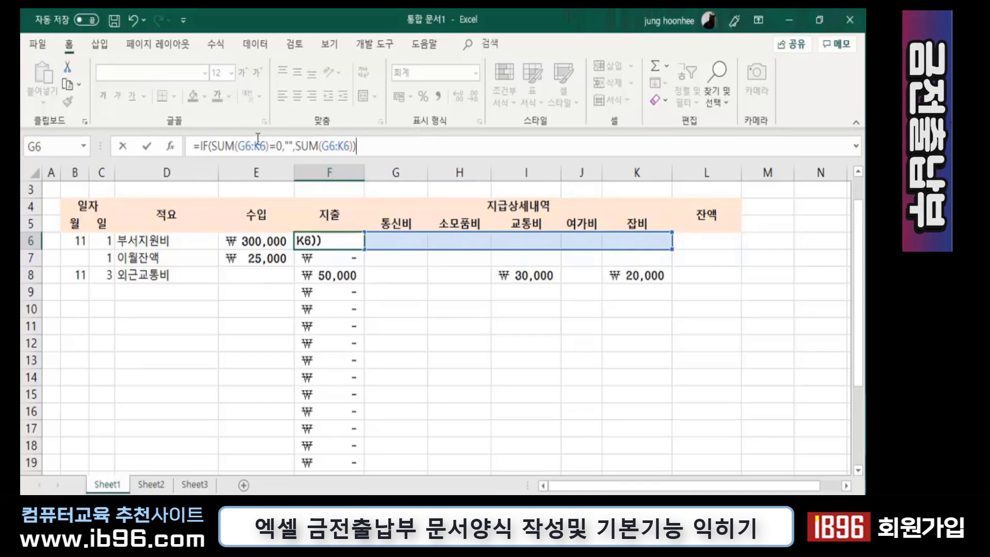
# Confirm F6's blank-when-zero IF formula and fill it down column F to F26
pyautogui.press('Return')
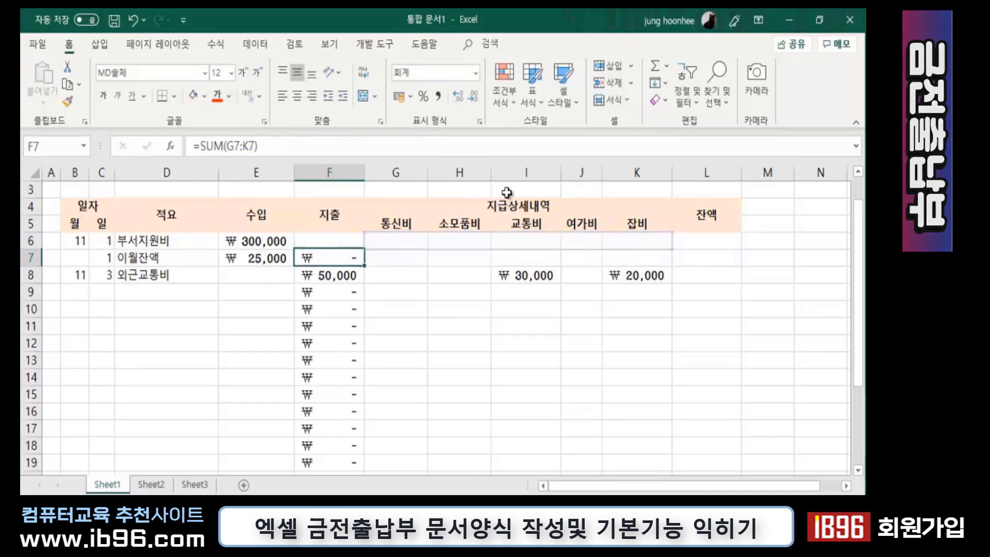
pyautogui.click(340, 237)
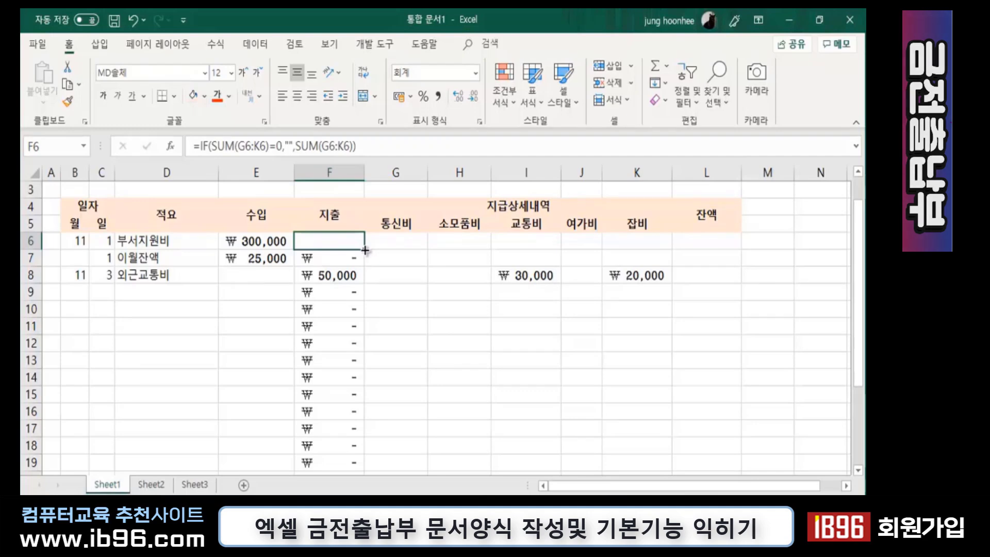
pyautogui.moveTo(365, 250)
pyautogui.mouseDown()
pyautogui.moveTo(369, 471)
pyautogui.moveTo(361, 420)
pyautogui.mouseUp()
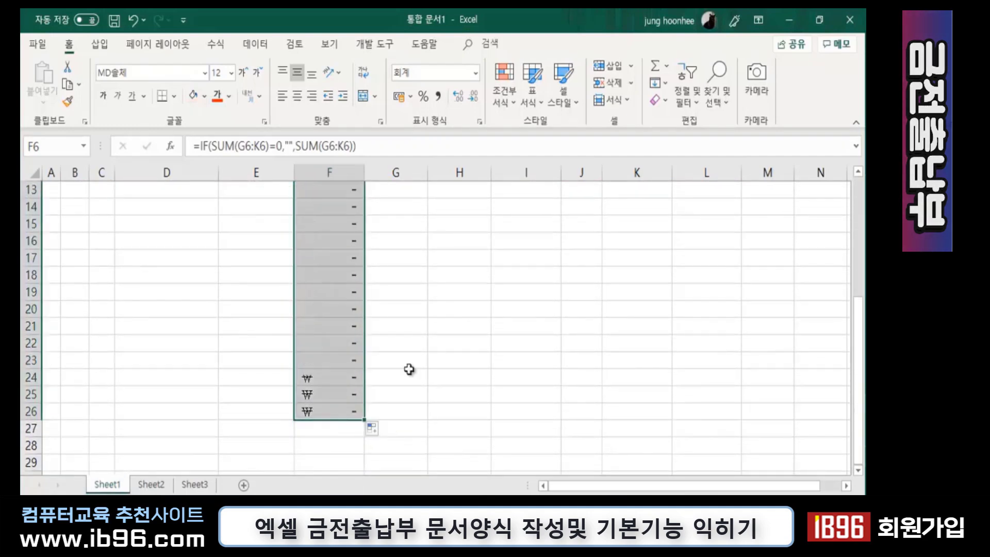
pyautogui.scroll(3, 428, 356)
pyautogui.click(420, 349)
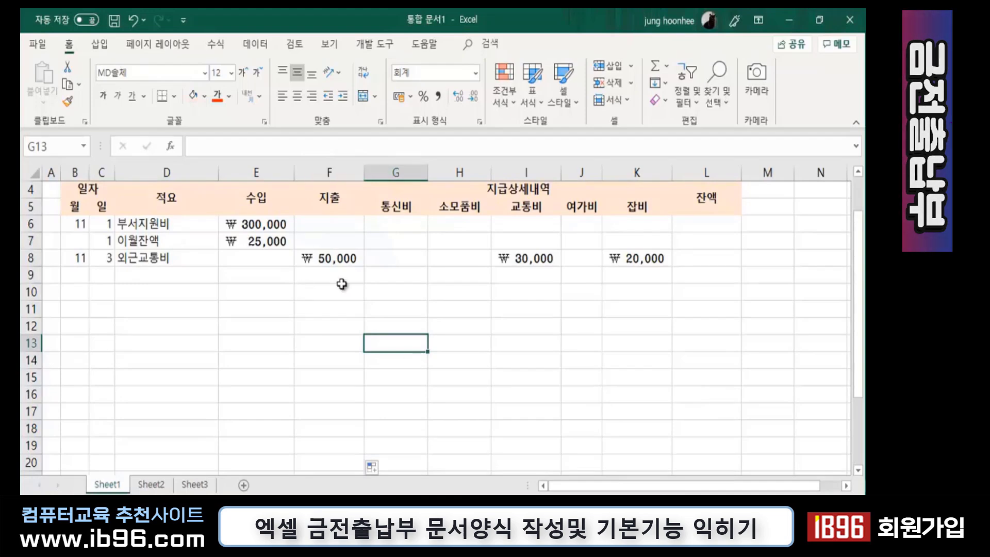
# Check the copied formula in row 11, then review the 잔액 cells for rows 6–8
pyautogui.click(358, 313)
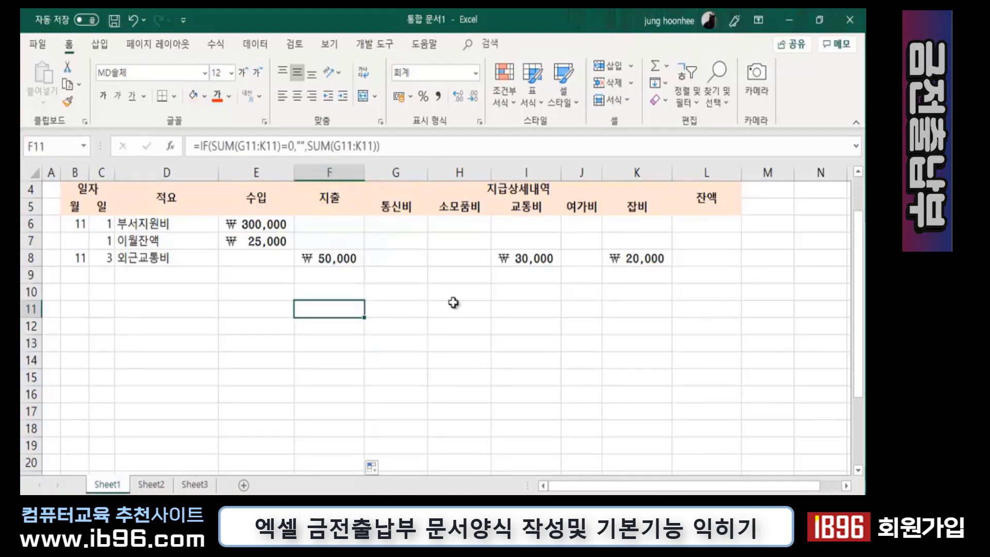
pyautogui.click(701, 237)
pyautogui.click(702, 256)
pyautogui.click(695, 274)
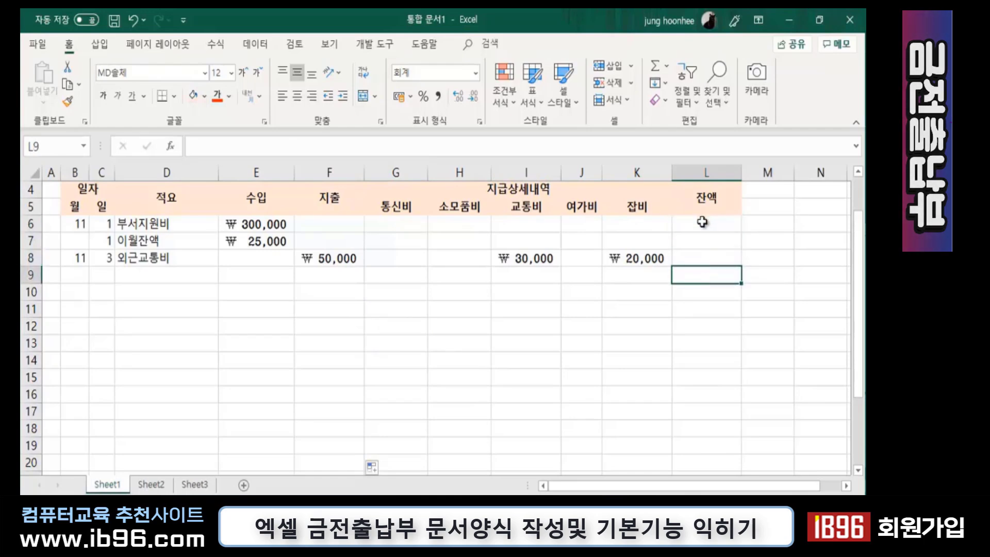
pyautogui.click(703, 221)
pyautogui.click(703, 247)
pyautogui.click(703, 258)
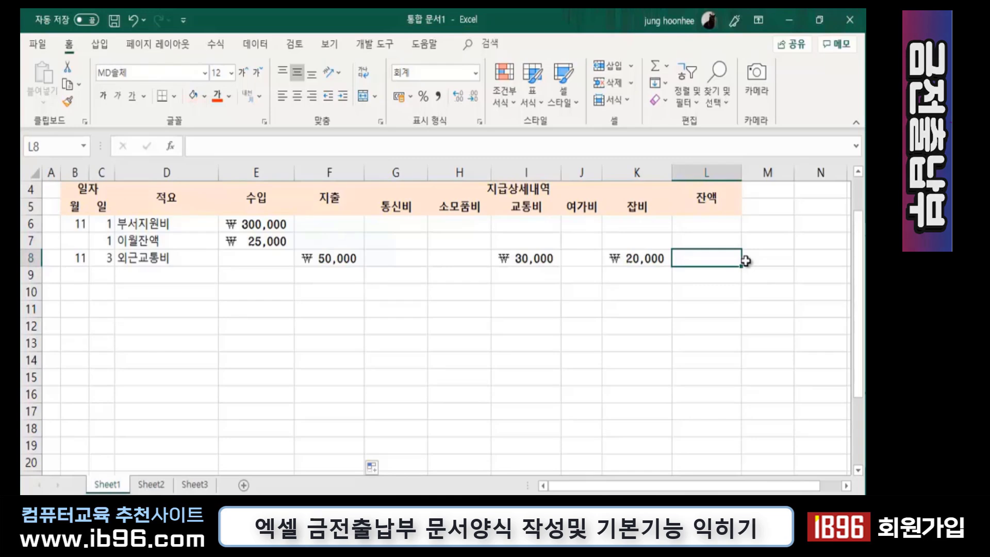
pyautogui.click(706, 227)
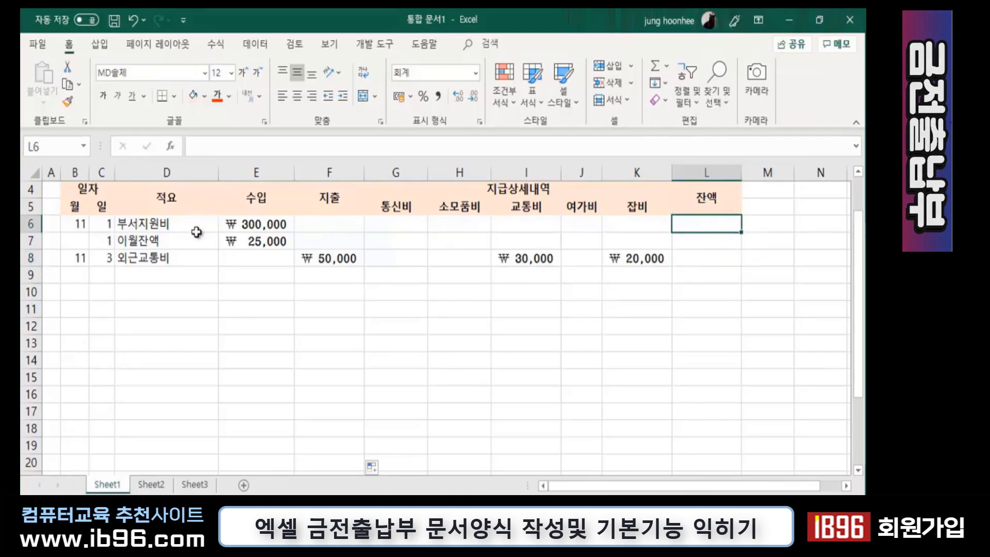
# Inspect row 6: description 부서지원비, income 300000 in E6, and F6's expense formula
pyautogui.click(163, 224)
pyautogui.click(261, 222)
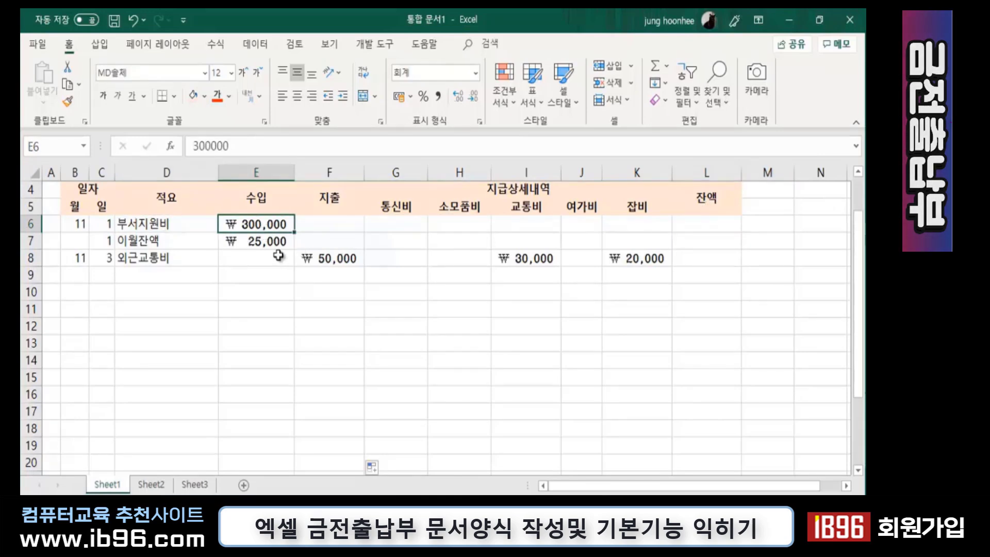
pyautogui.click(698, 225)
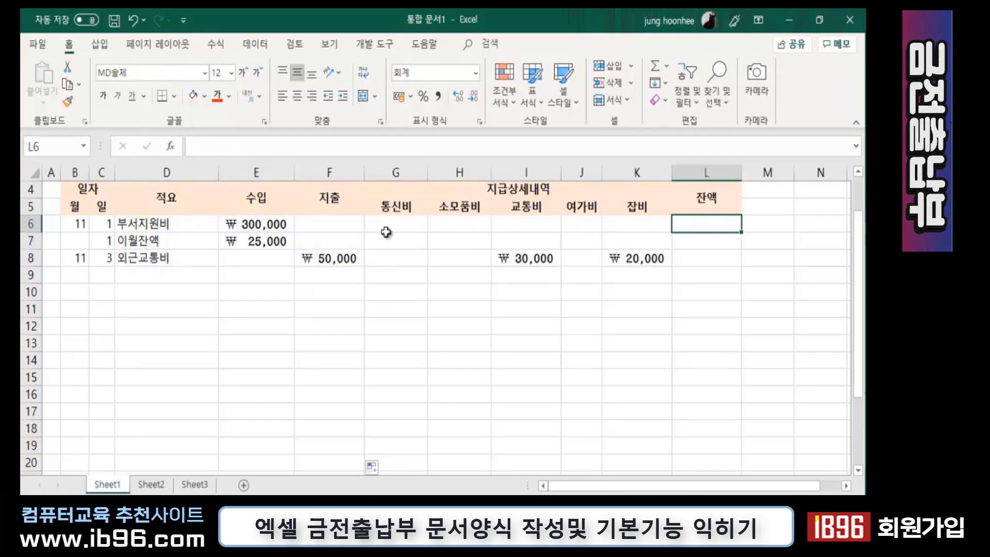
pyautogui.click(255, 224)
pyautogui.click(328, 225)
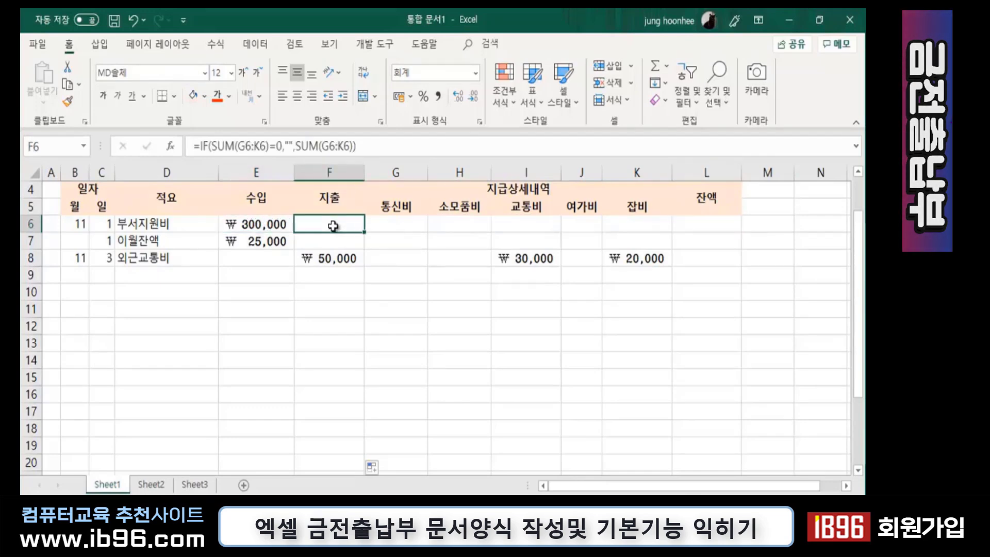
pyautogui.click(710, 226)
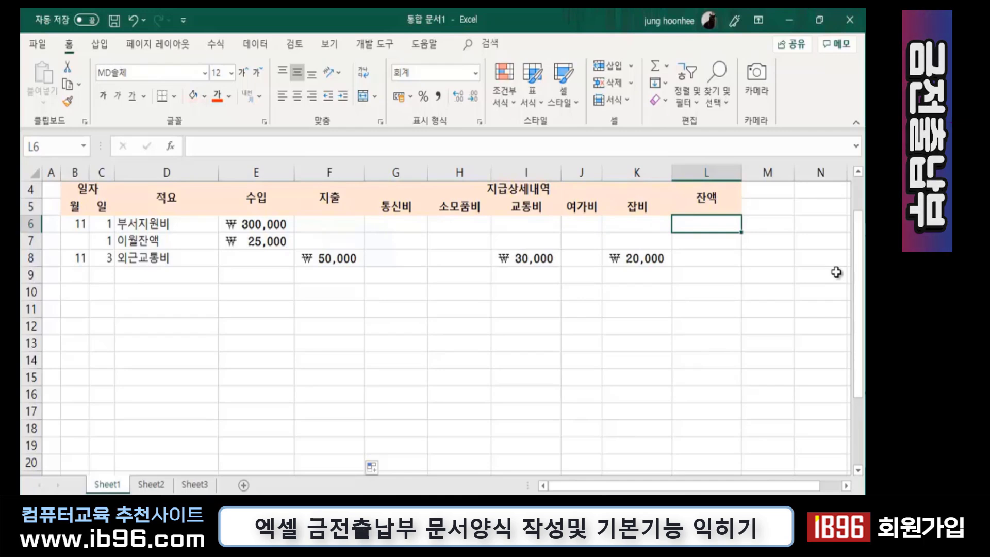
# Enter the balance formula =E6-F6 in L6
pyautogui.write('=')
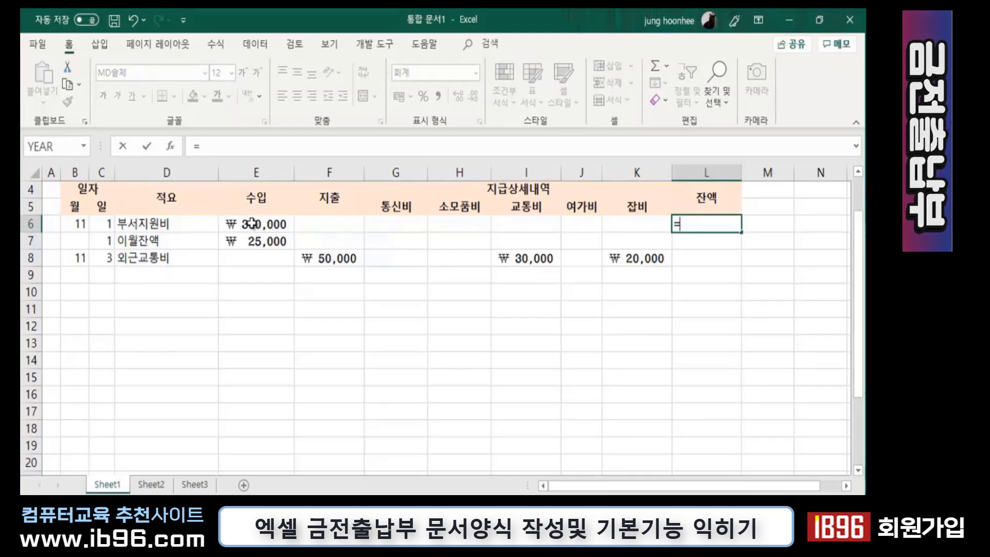
pyautogui.click(257, 224)
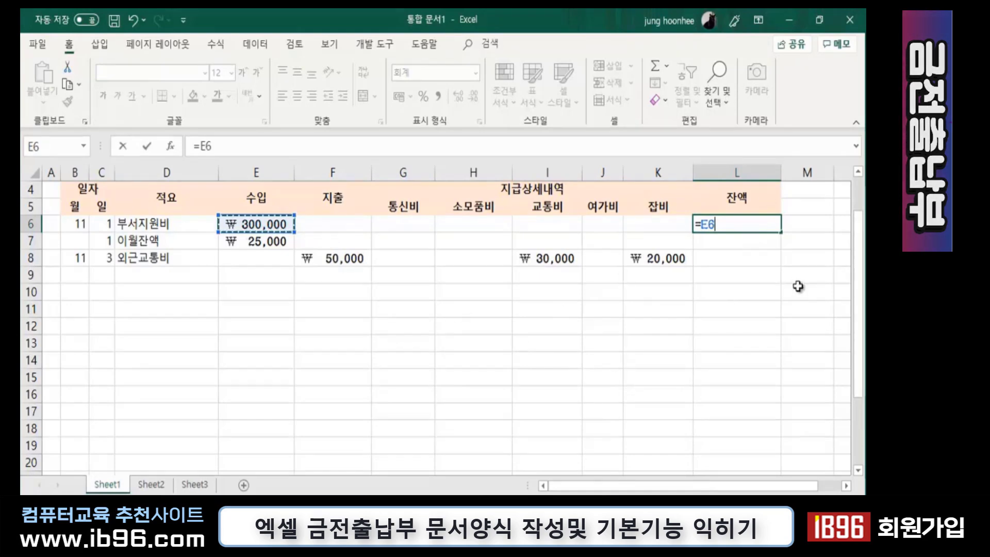
pyautogui.write('-')
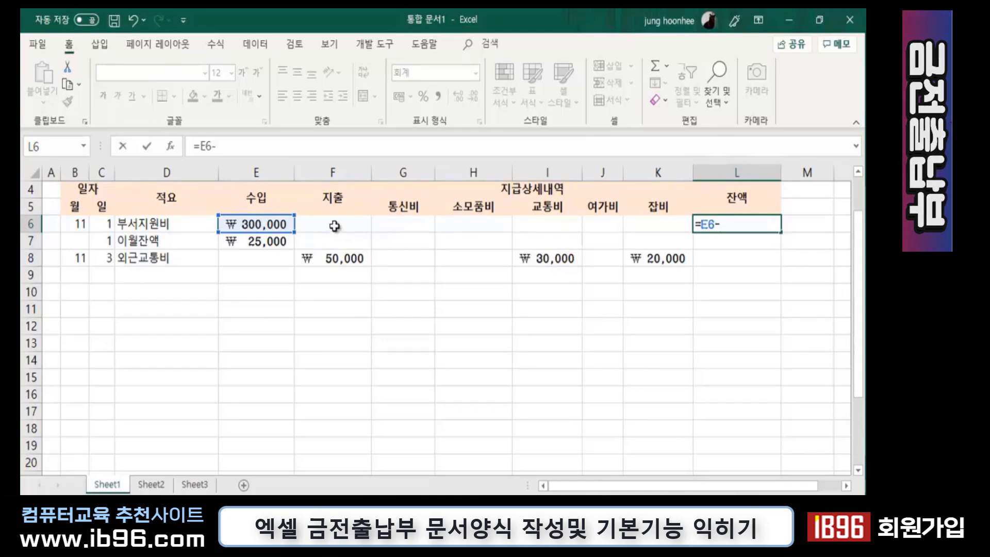
pyautogui.click(335, 224)
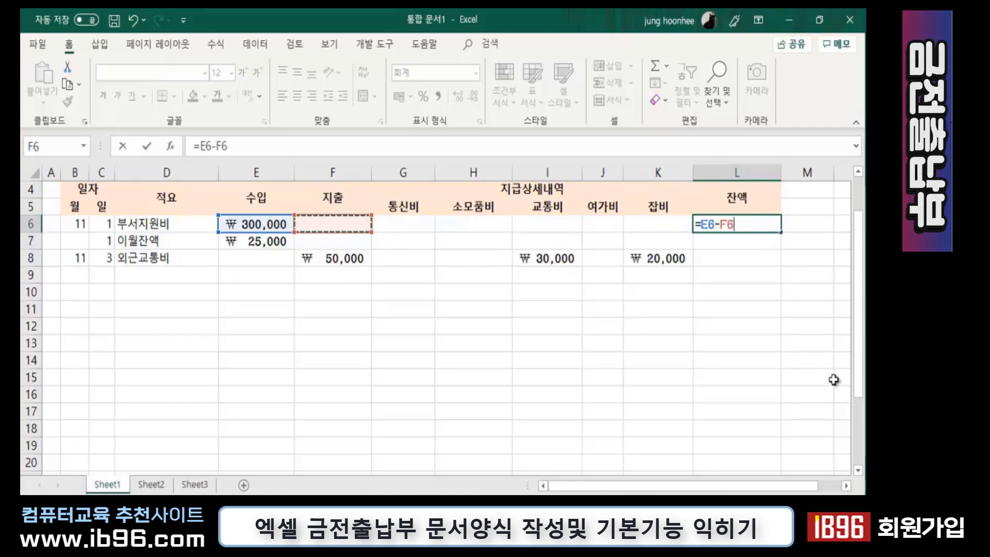
pyautogui.press('Return')
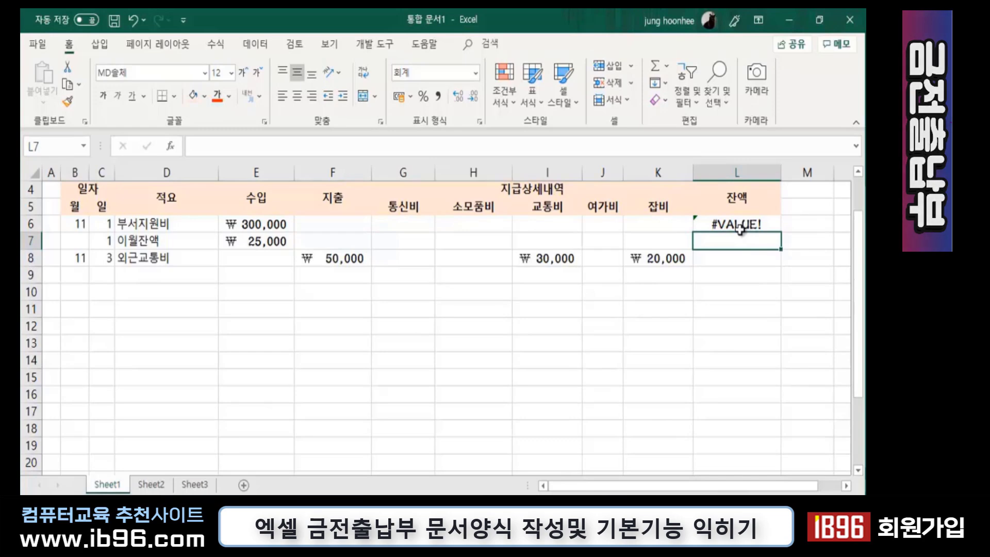
pyautogui.click(739, 229)
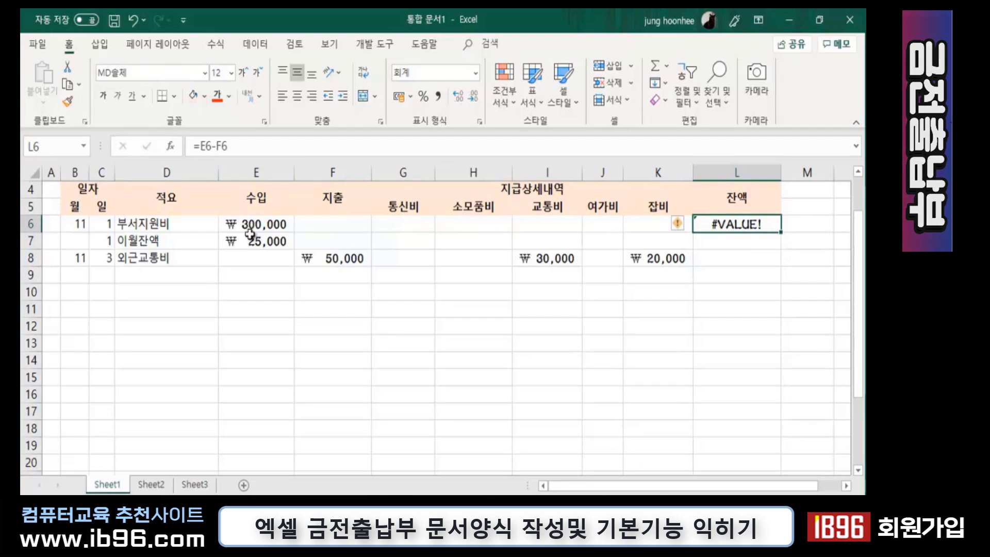
pyautogui.click(346, 225)
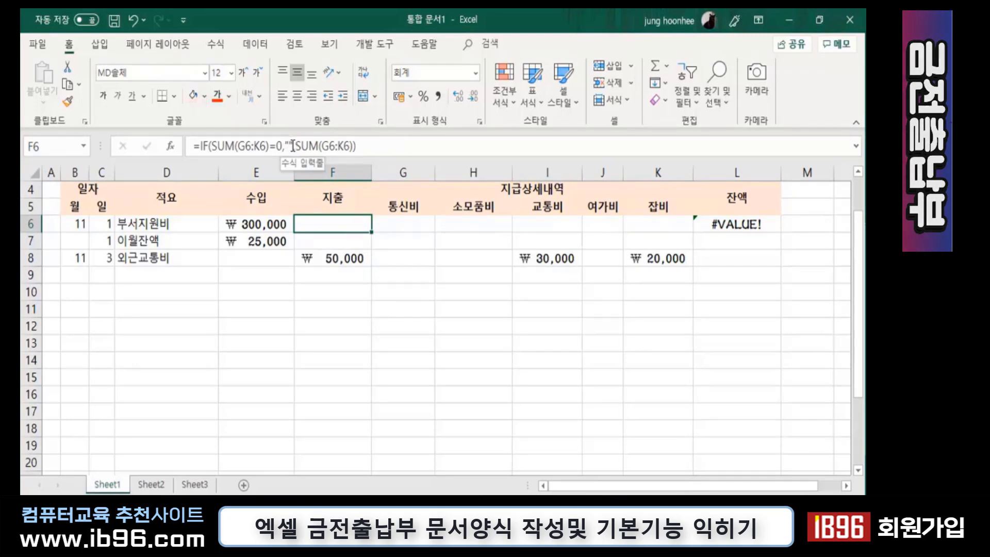
pyautogui.click(251, 224)
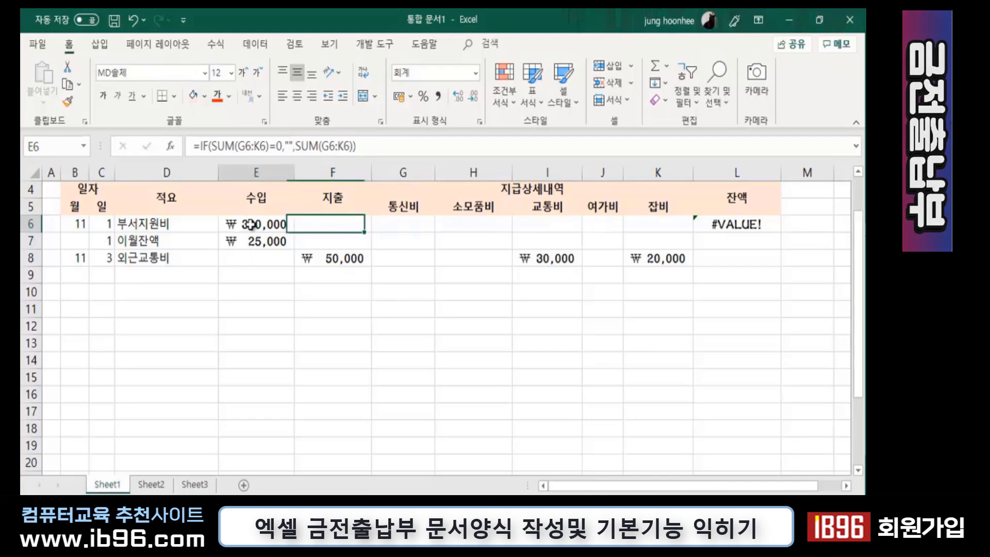
pyautogui.click(332, 229)
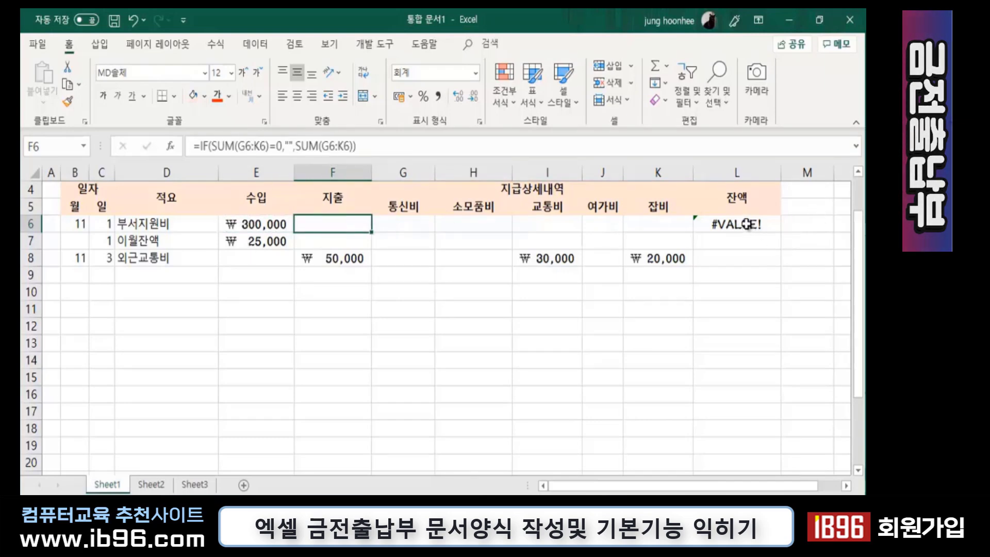
pyautogui.click(746, 224)
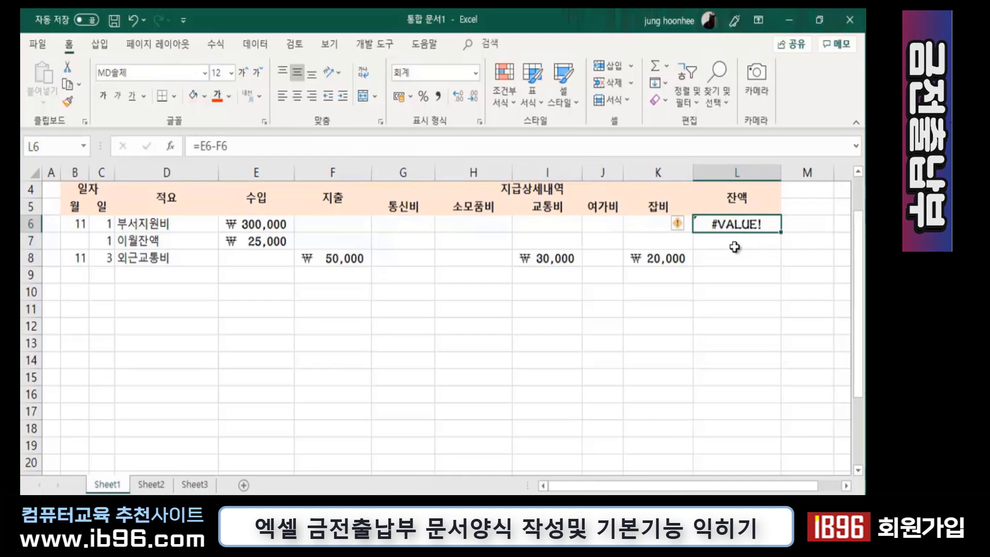
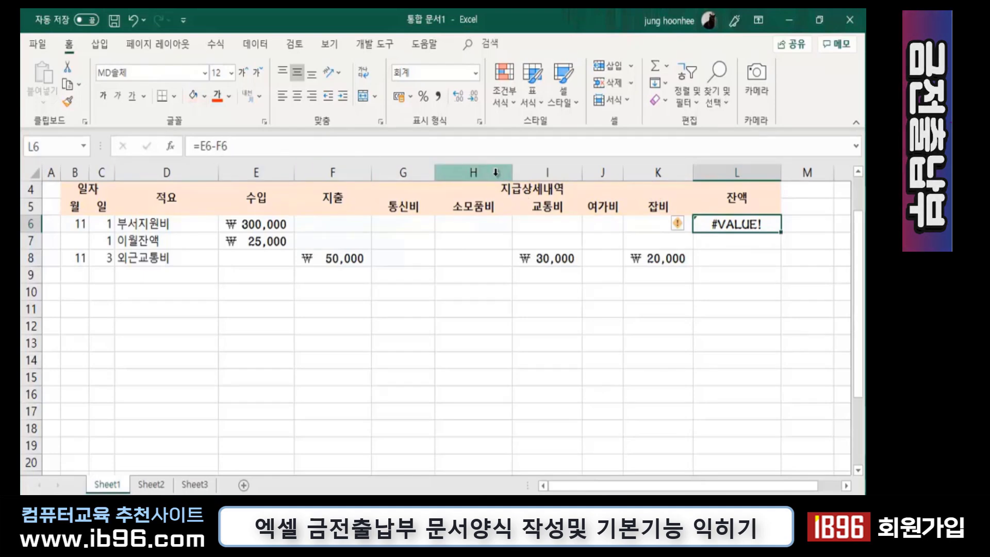
# Change L6's formula to =E6-NUMBERVALUE(F6) so the first balance shows ₩ 300,000
pyautogui.click(214, 146)
pyautogui.write('-')
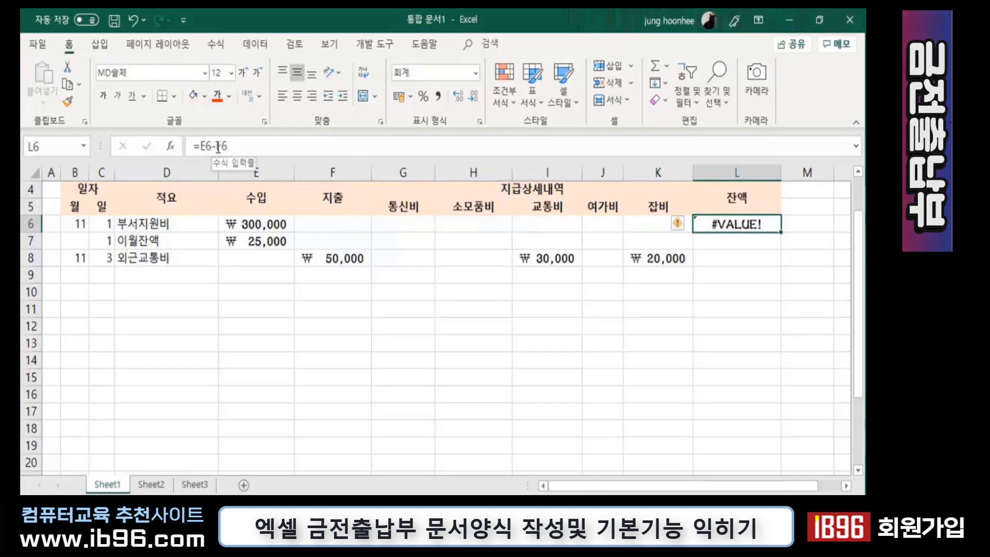
pyautogui.click(216, 147)
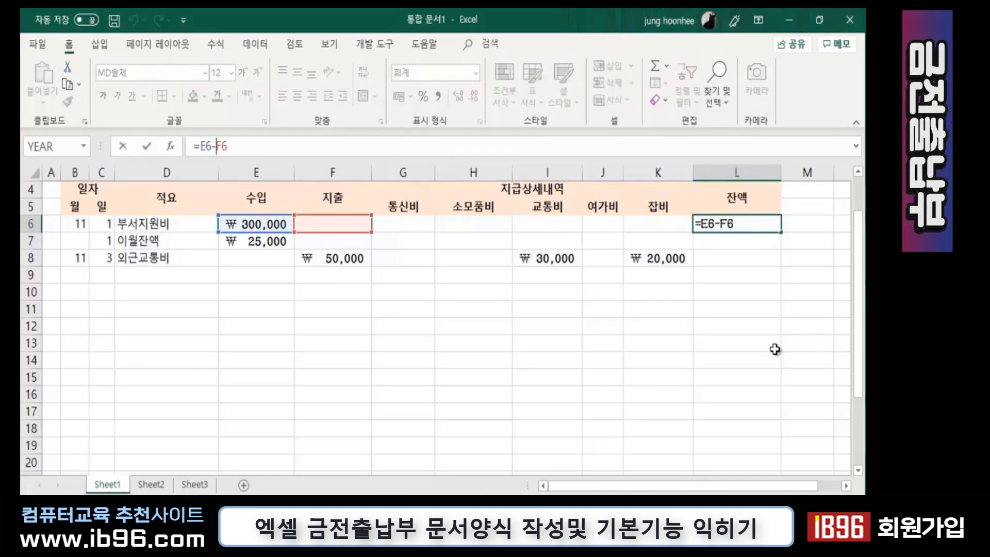
pyautogui.write('N')
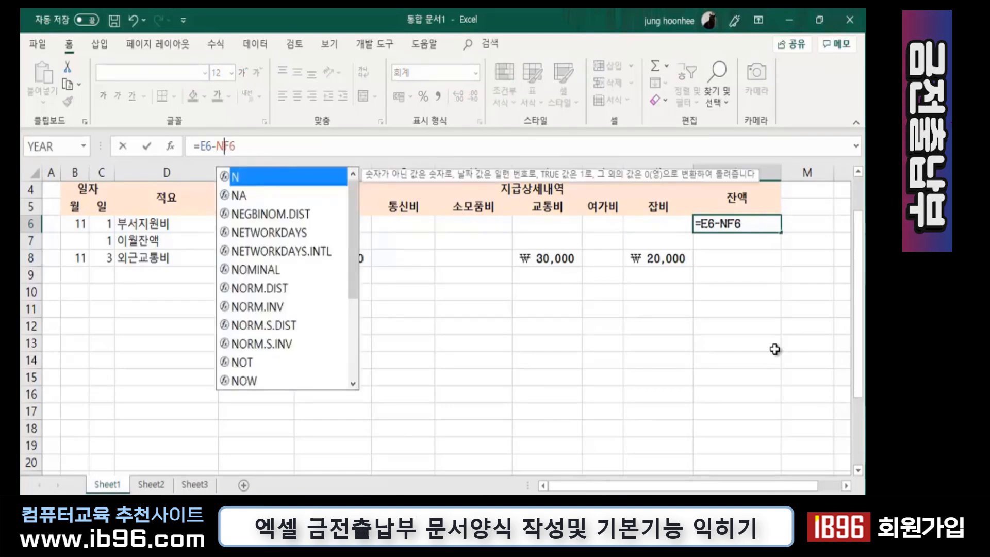
pyautogui.write('UM')
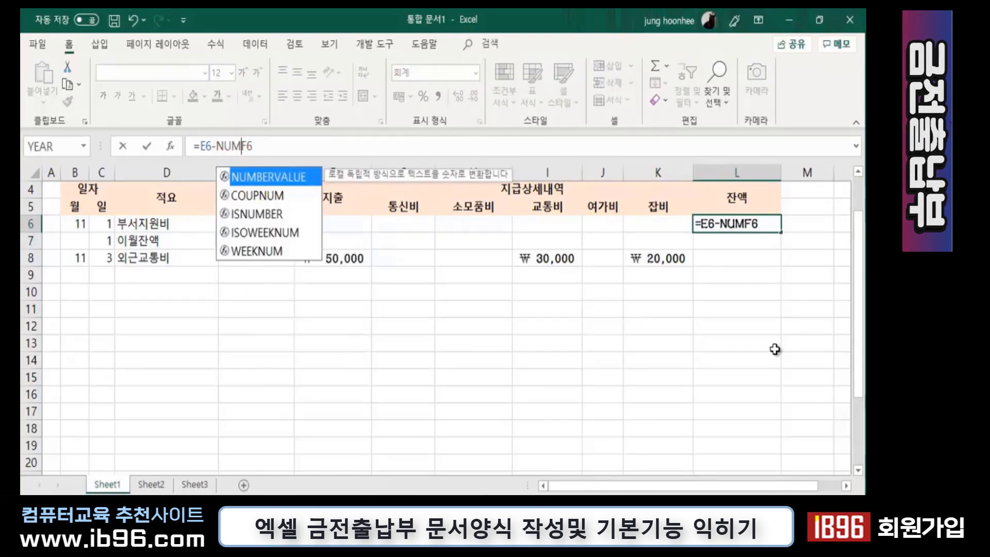
pyautogui.write('BER')
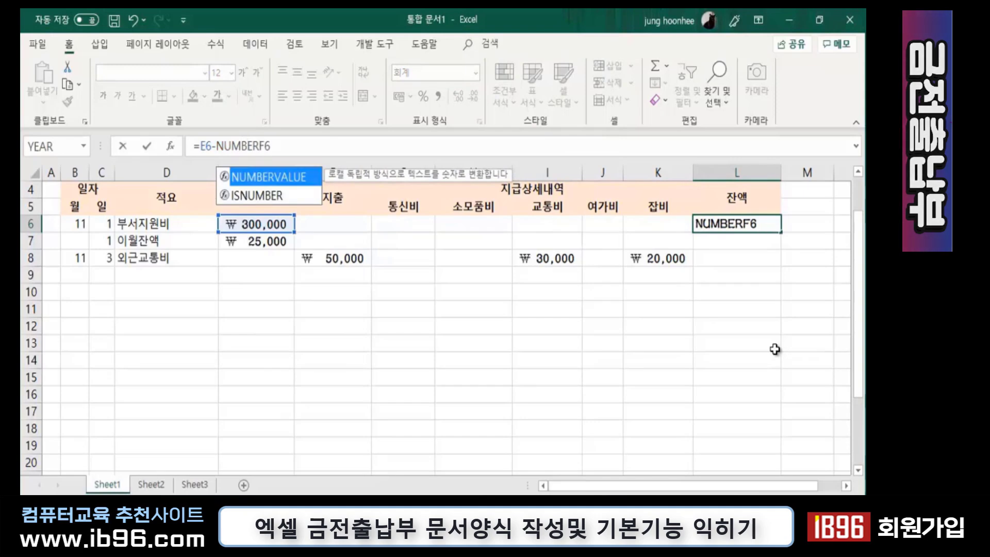
pyautogui.doubleClick(272, 179)
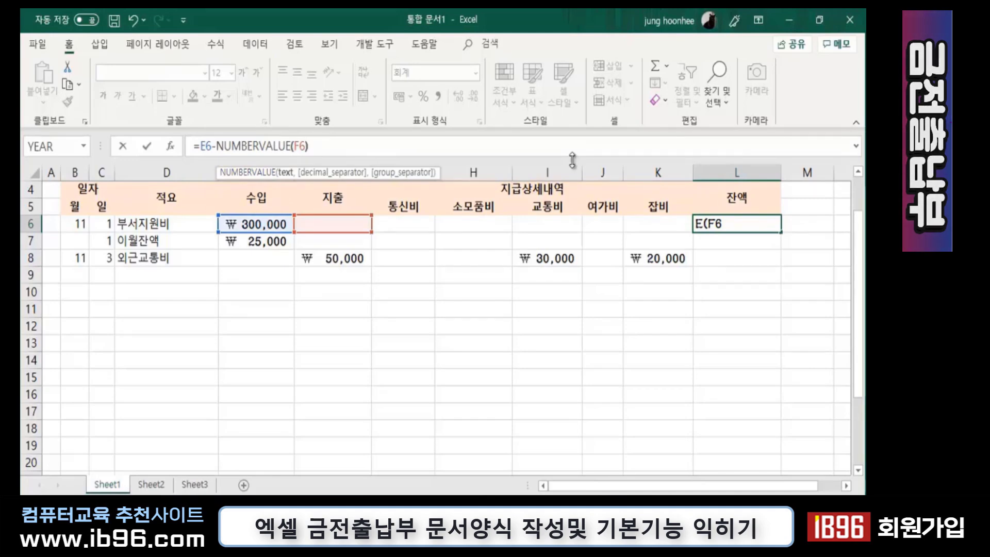
pyautogui.write(')')
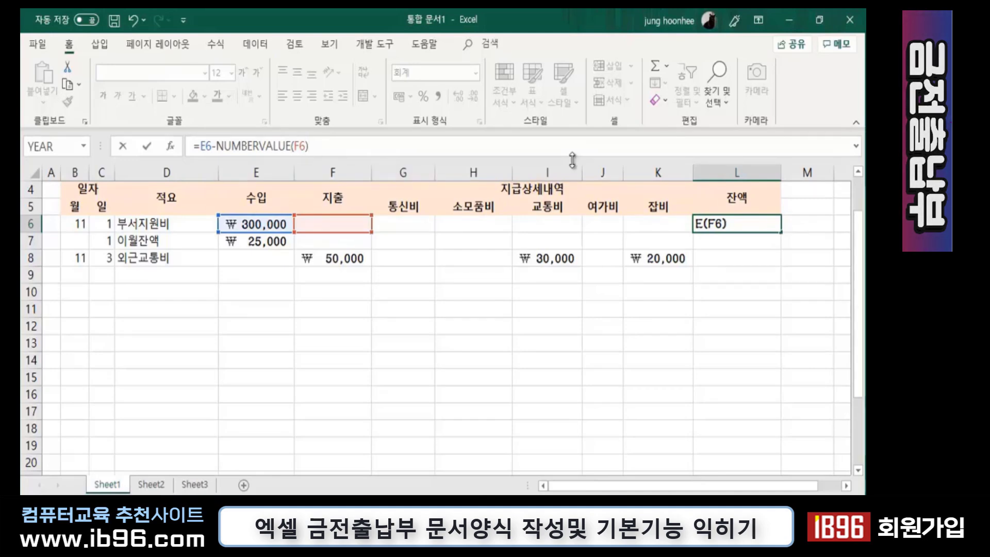
pyautogui.press('Return')
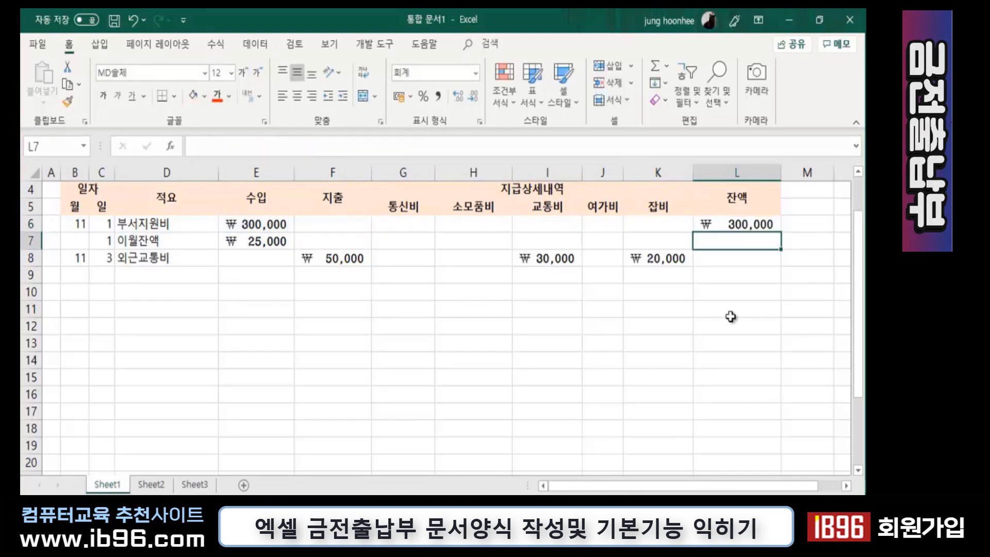
pyautogui.click(737, 225)
pyautogui.click(763, 293)
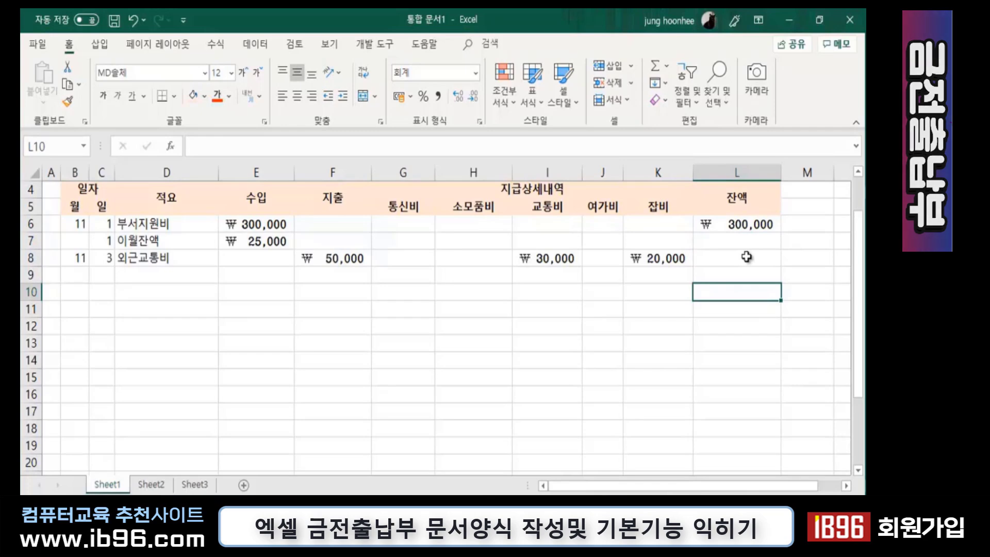
pyautogui.click(738, 225)
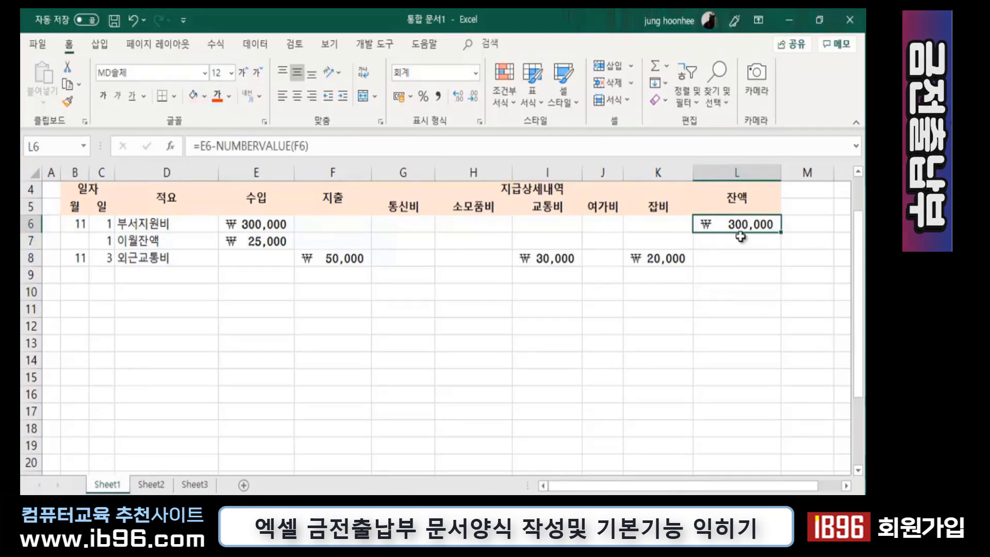
pyautogui.click(737, 243)
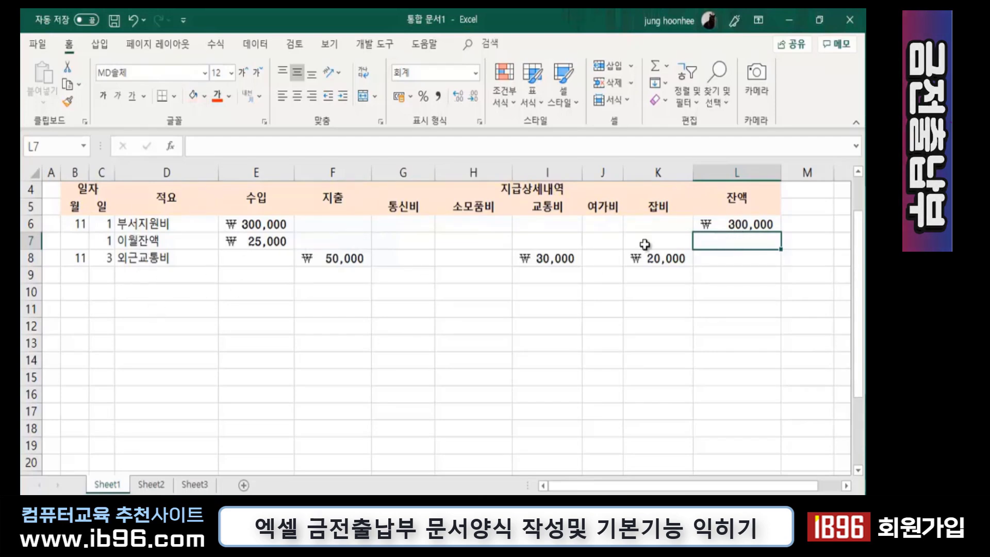
pyautogui.click(734, 222)
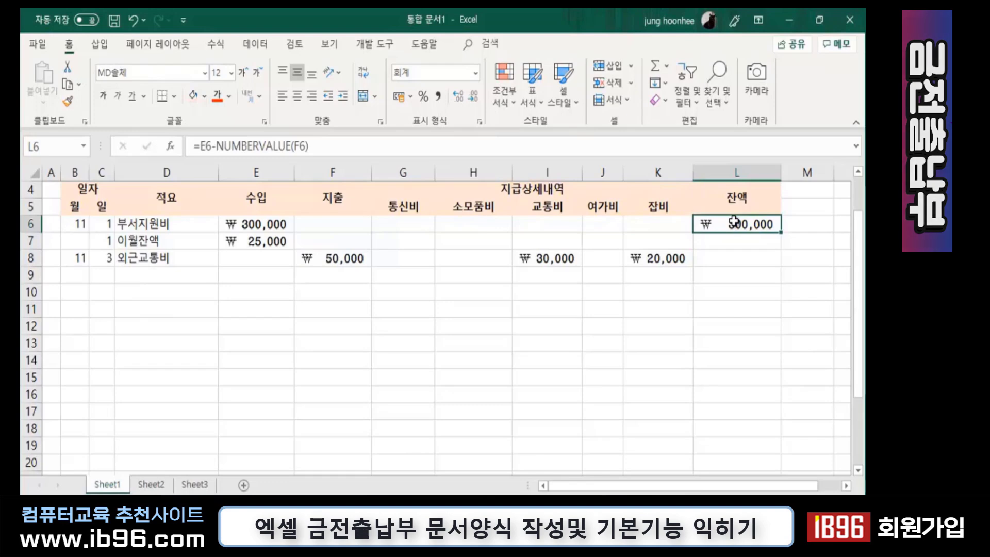
pyautogui.click(246, 243)
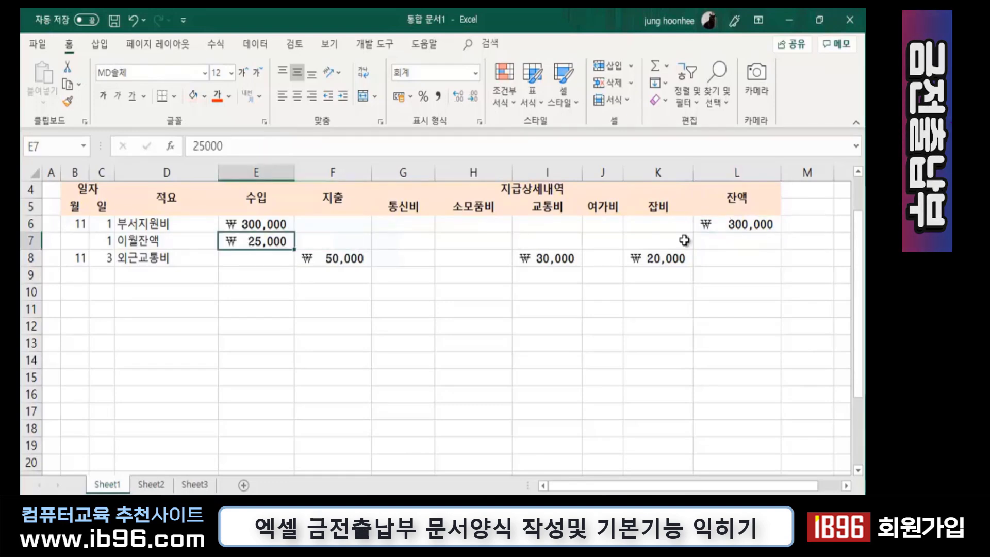
pyautogui.click(738, 226)
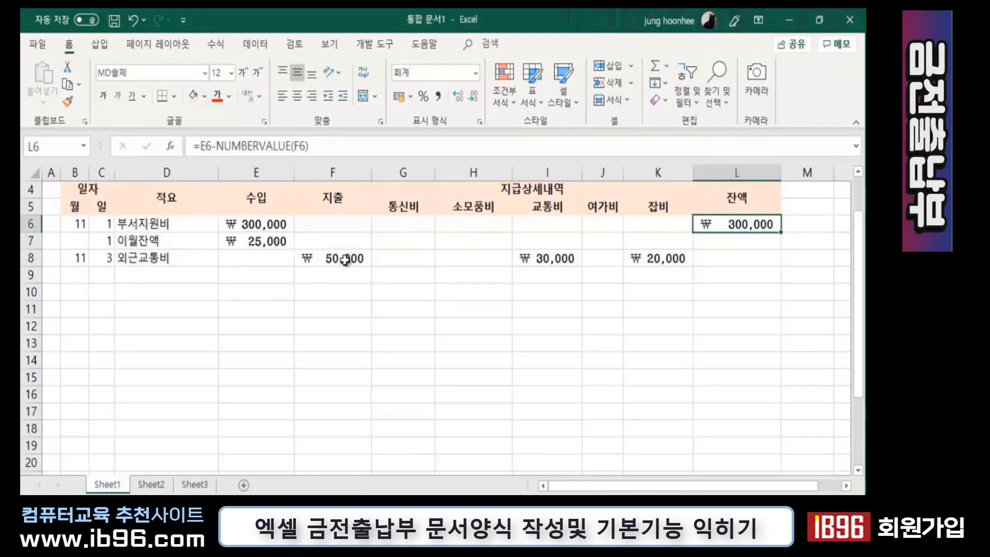
pyautogui.click(265, 243)
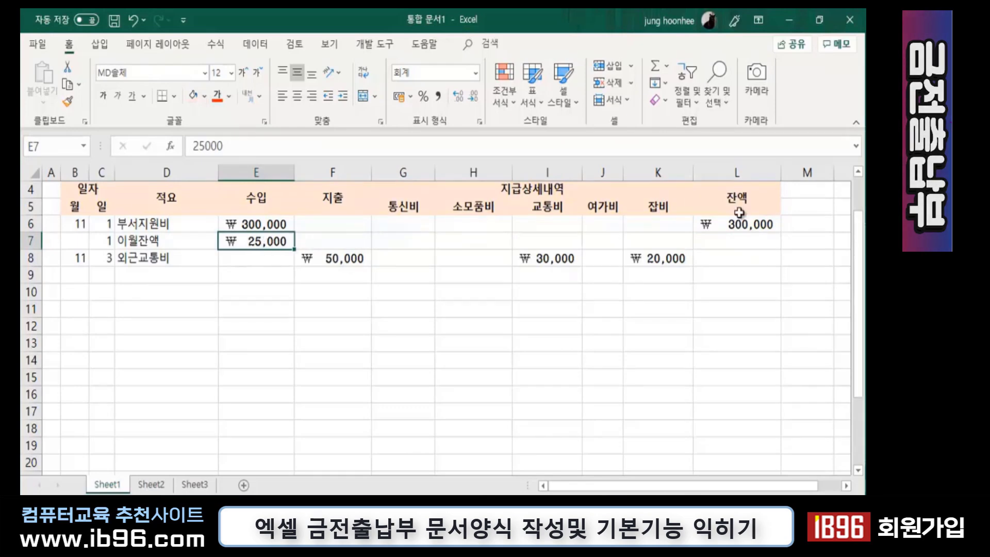
pyautogui.click(329, 240)
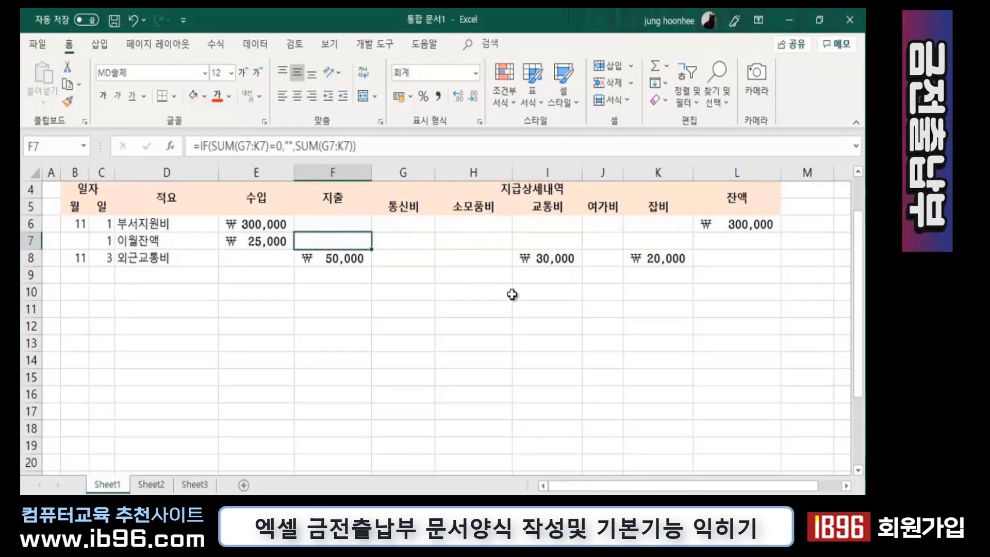
pyautogui.click(732, 242)
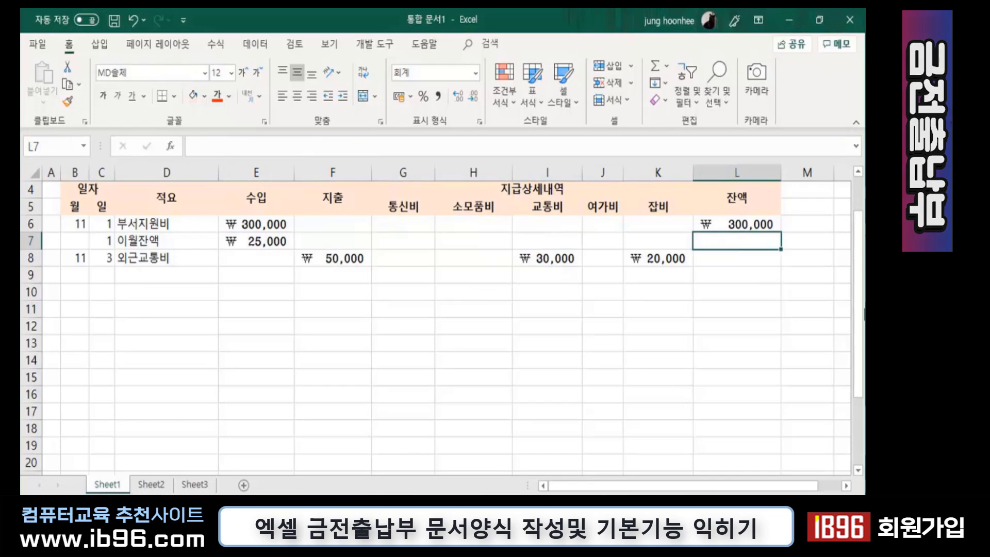
# Enter =L6+E7-F7 as L7's running balance and reselect L7 to check its #VALUE! error
pyautogui.write('=')
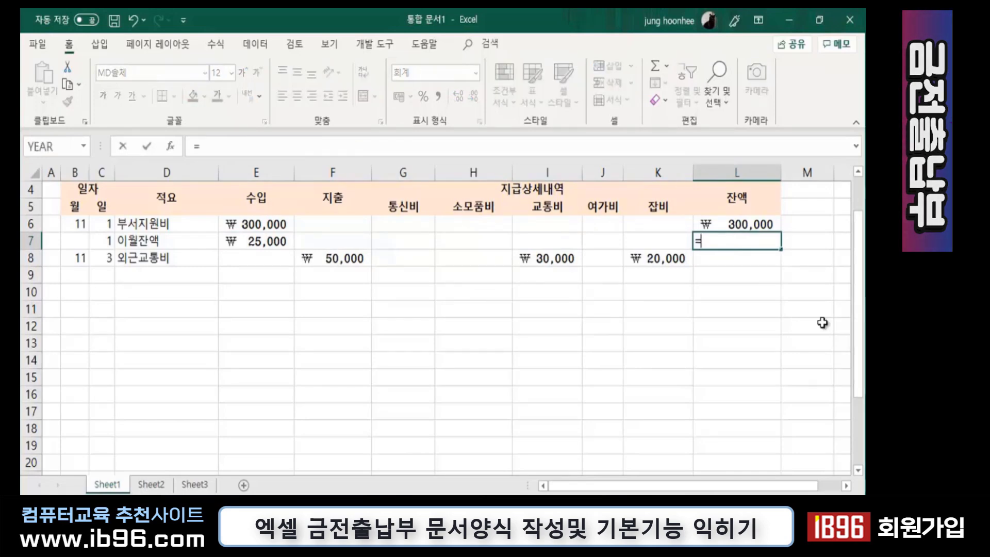
pyautogui.click(731, 223)
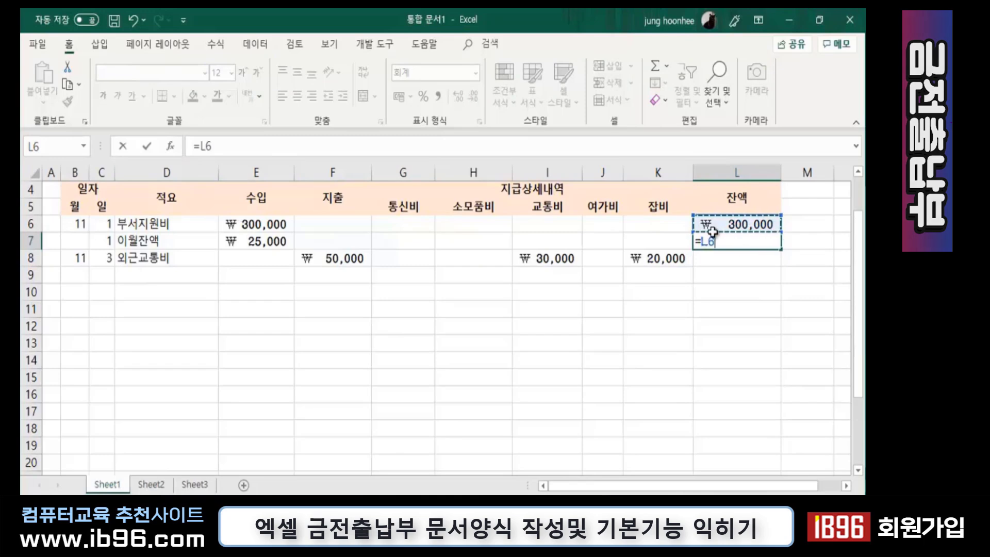
pyautogui.write('+')
pyautogui.click(266, 240)
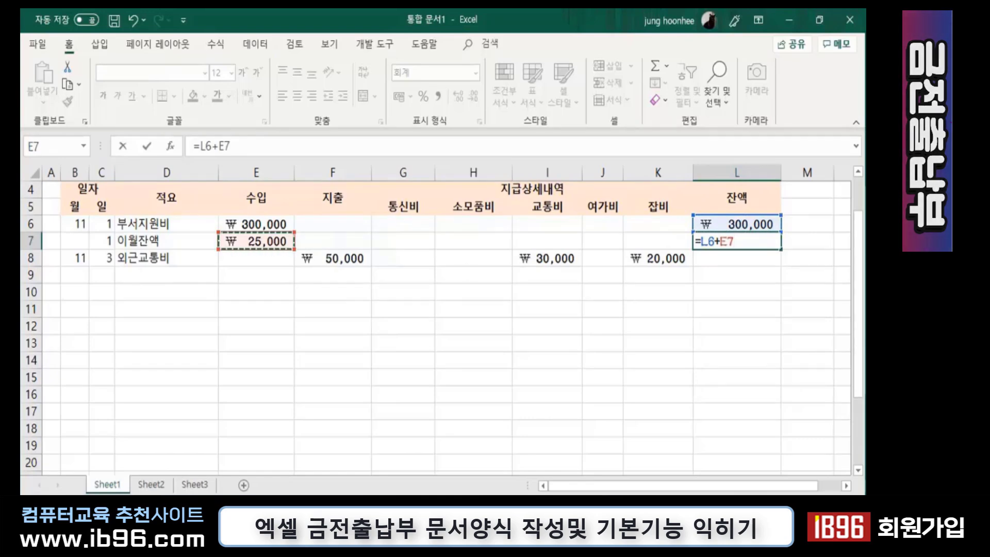
pyautogui.write('-')
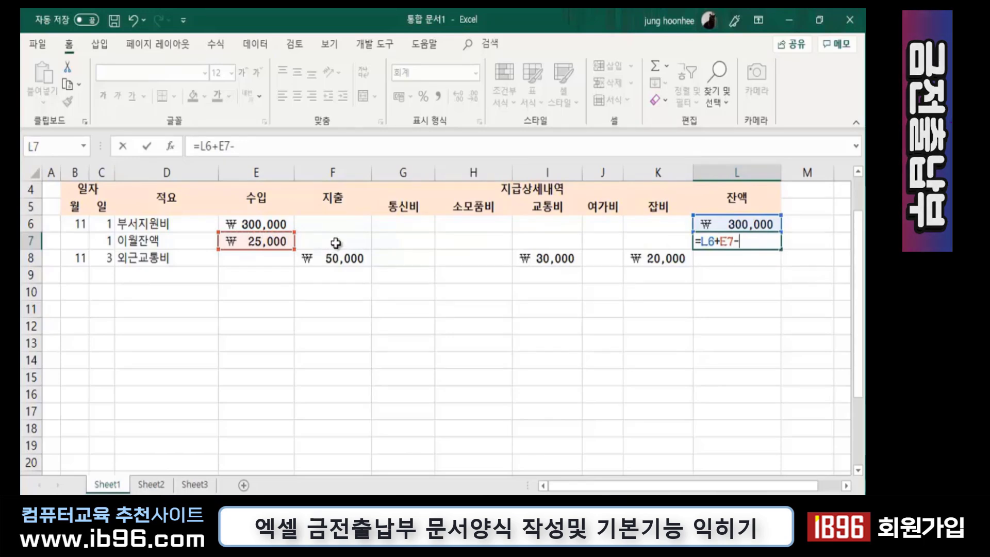
pyautogui.click(333, 242)
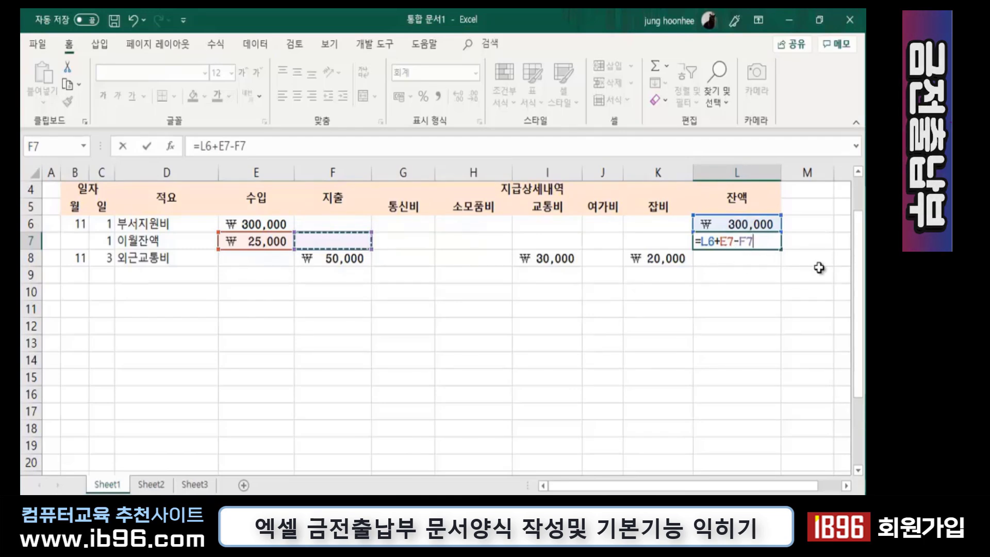
pyautogui.press('Return')
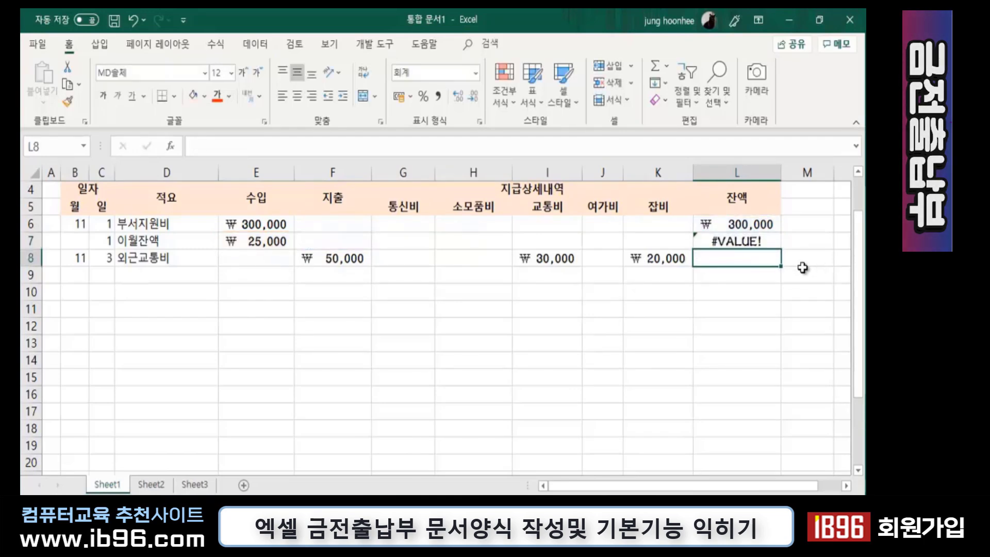
pyautogui.click(727, 243)
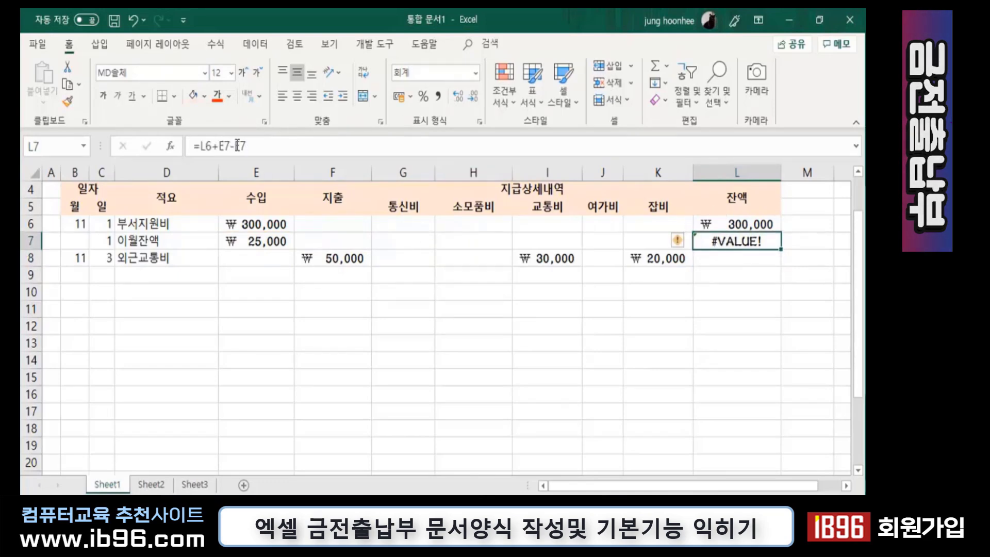
# Rewrite L7 as =L6+E7-NUMBERVALUE(F7) so the balance shows ₩ 325,000
pyautogui.click(236, 146)
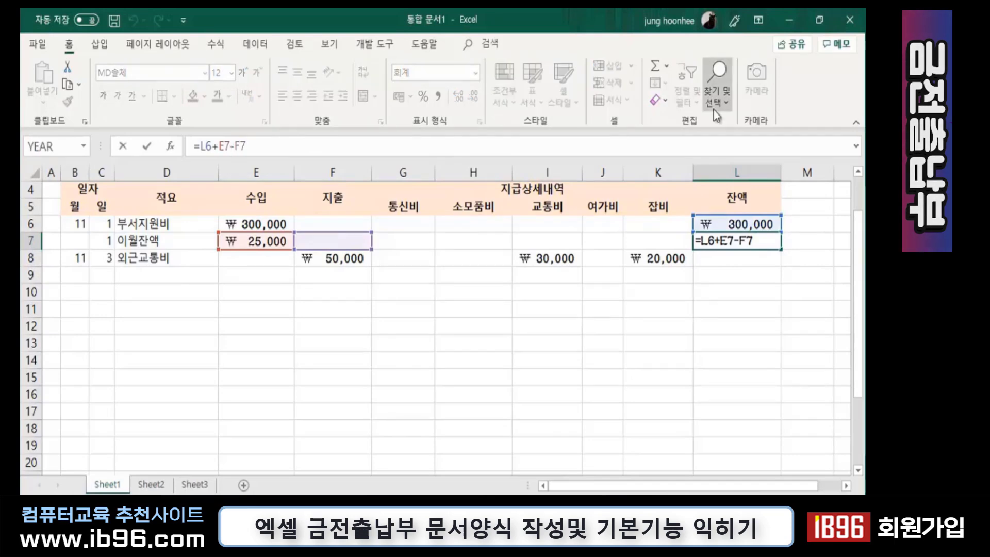
pyautogui.write('NUM')
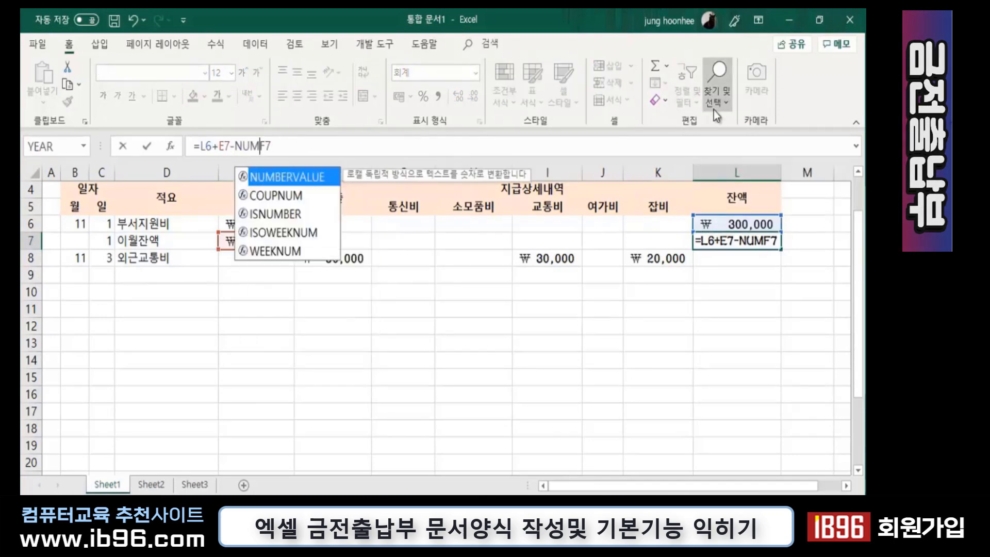
pyautogui.doubleClick(307, 177)
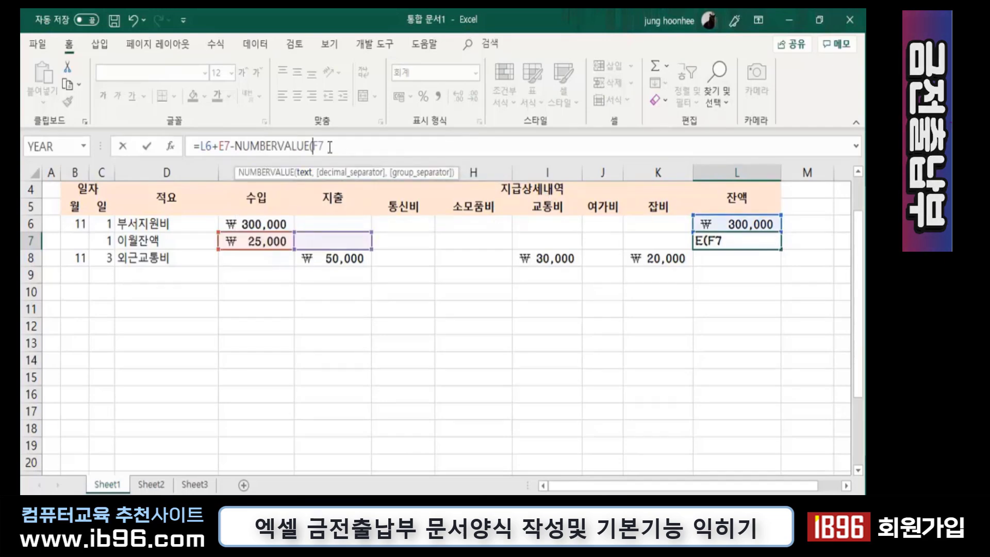
pyautogui.write(')')
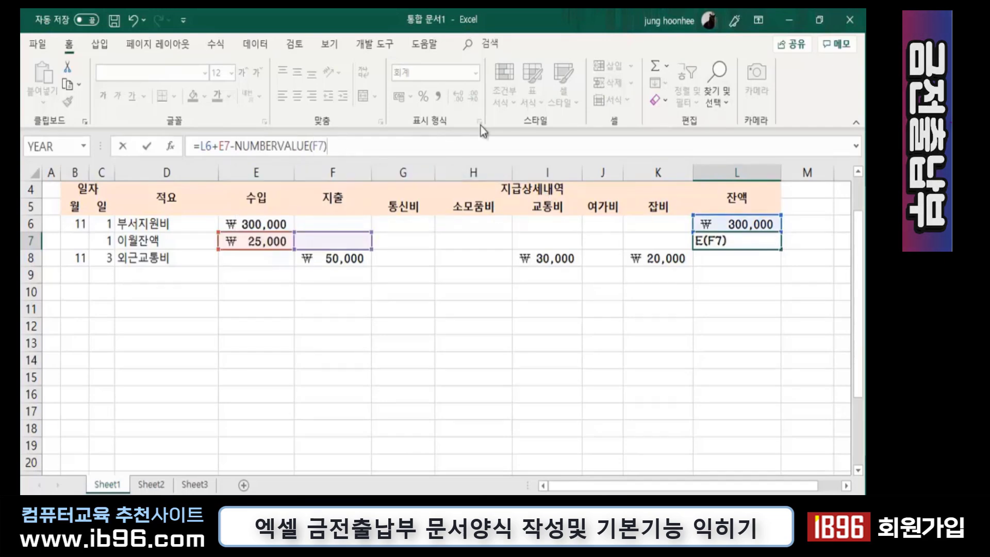
pyautogui.press('Return')
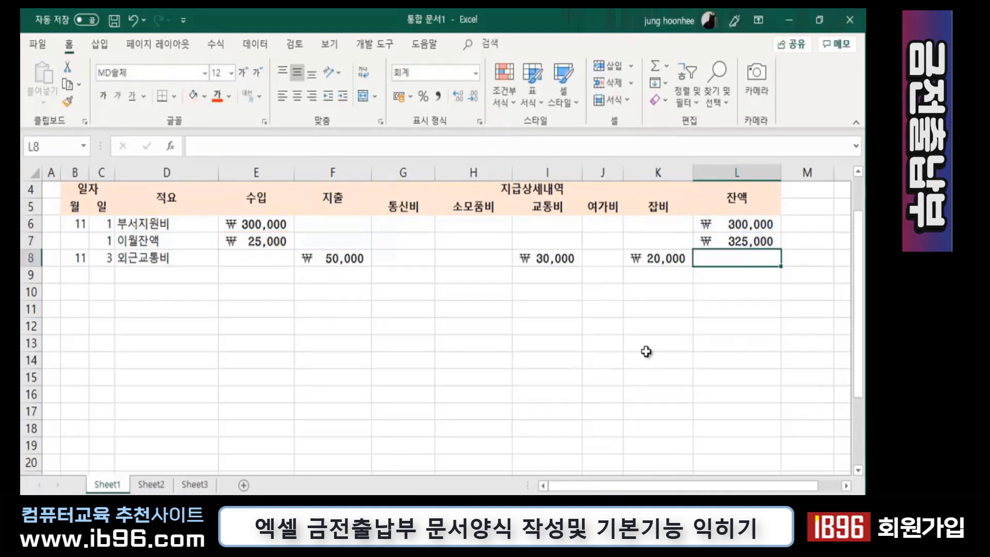
pyautogui.click(739, 238)
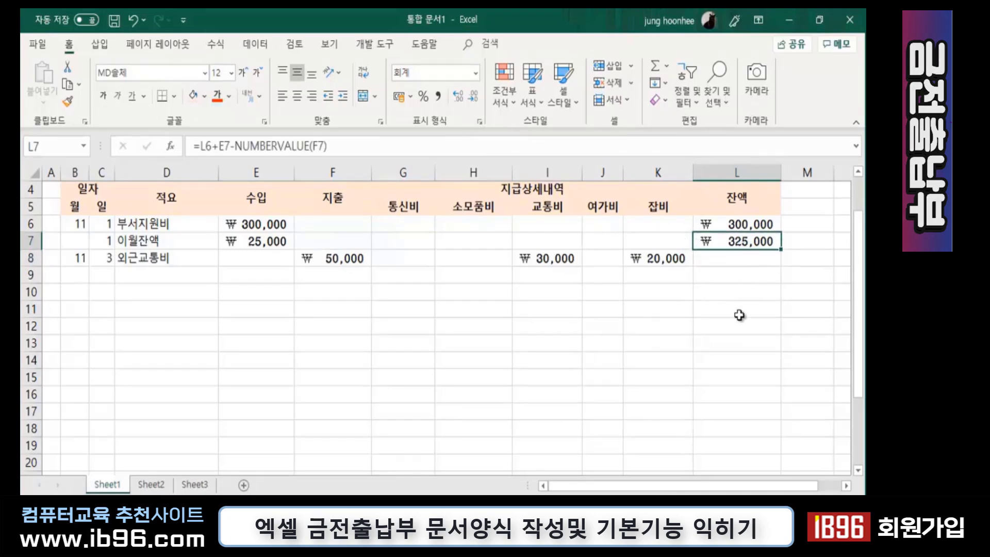
pyautogui.click(740, 311)
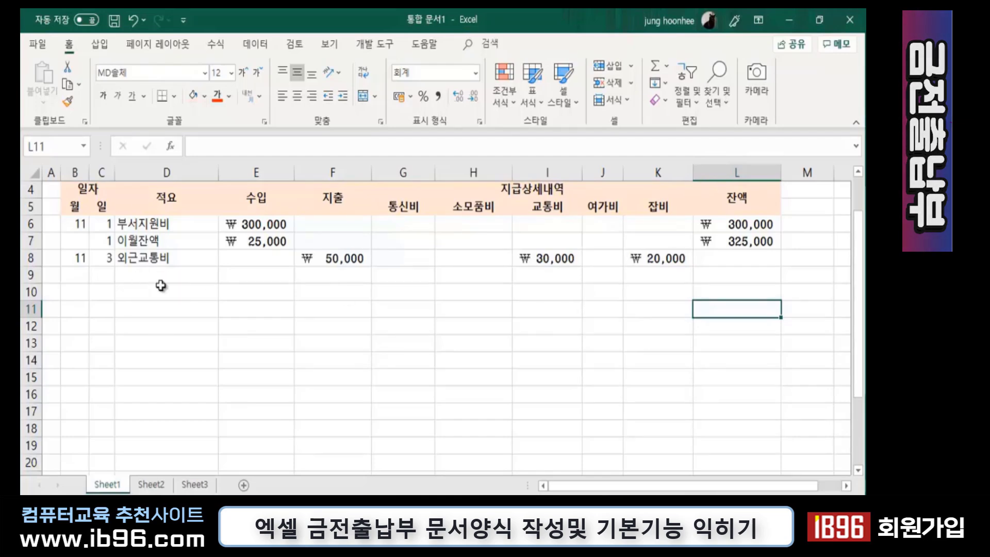
pyautogui.click(272, 280)
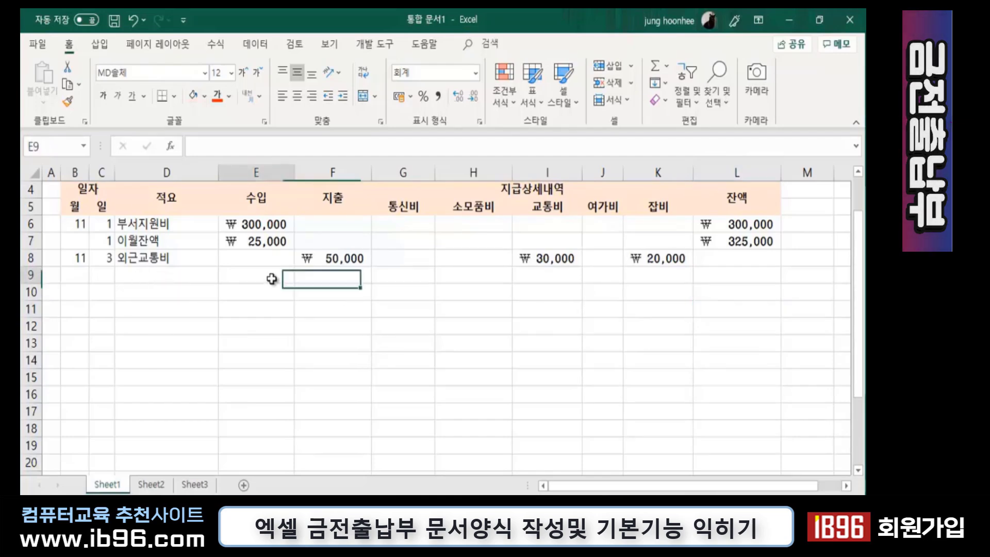
pyautogui.click(336, 280)
pyautogui.click(590, 278)
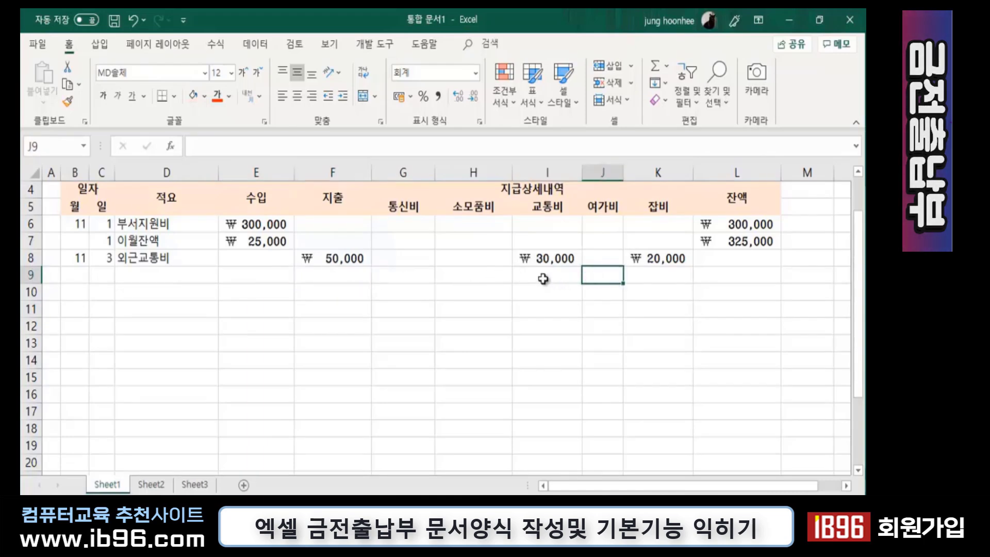
pyautogui.click(401, 281)
pyautogui.click(485, 274)
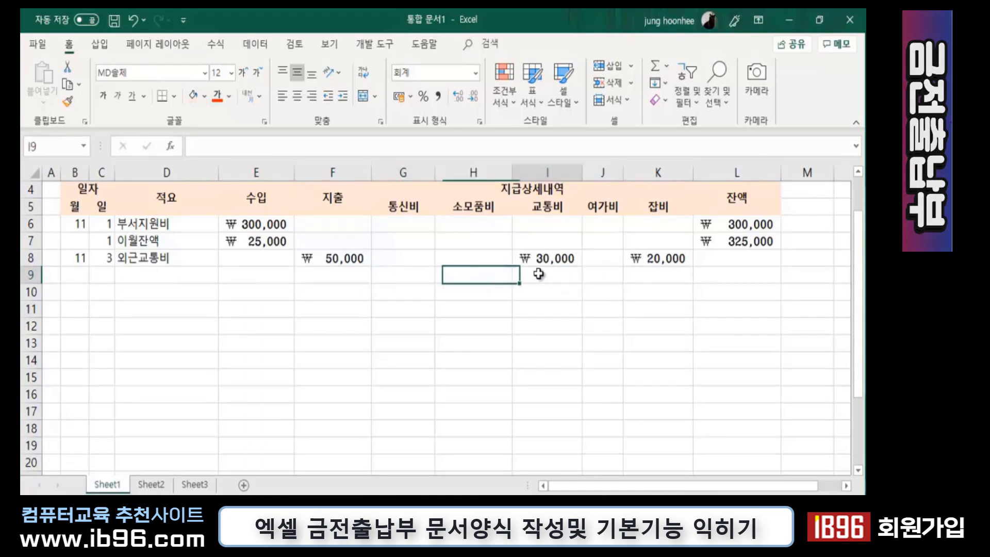
pyautogui.click(531, 274)
pyautogui.click(627, 273)
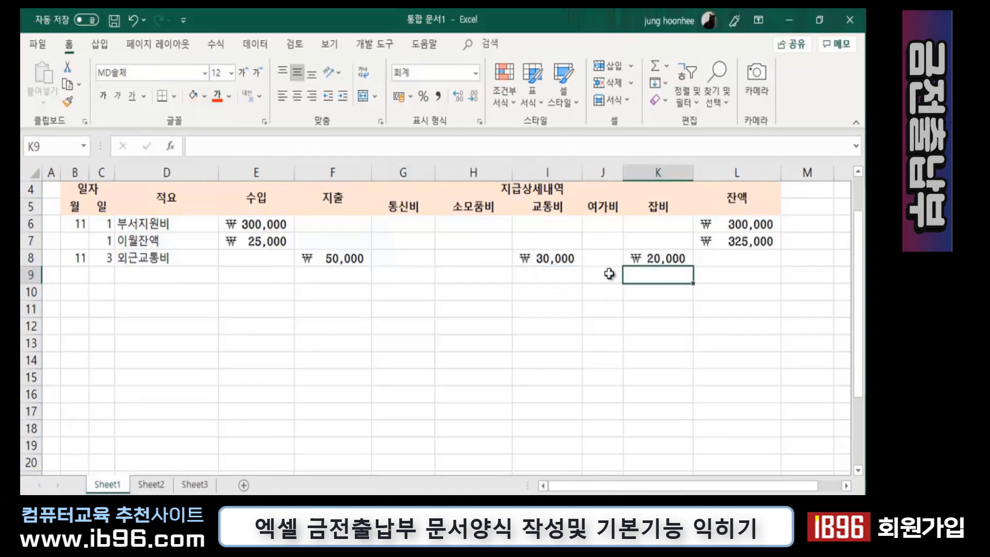
pyautogui.click(329, 274)
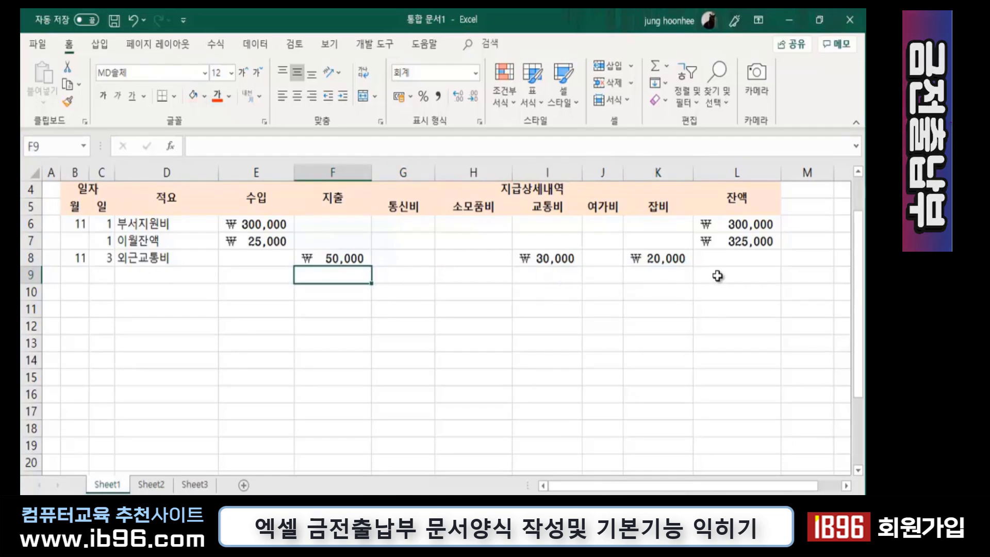
pyautogui.click(717, 276)
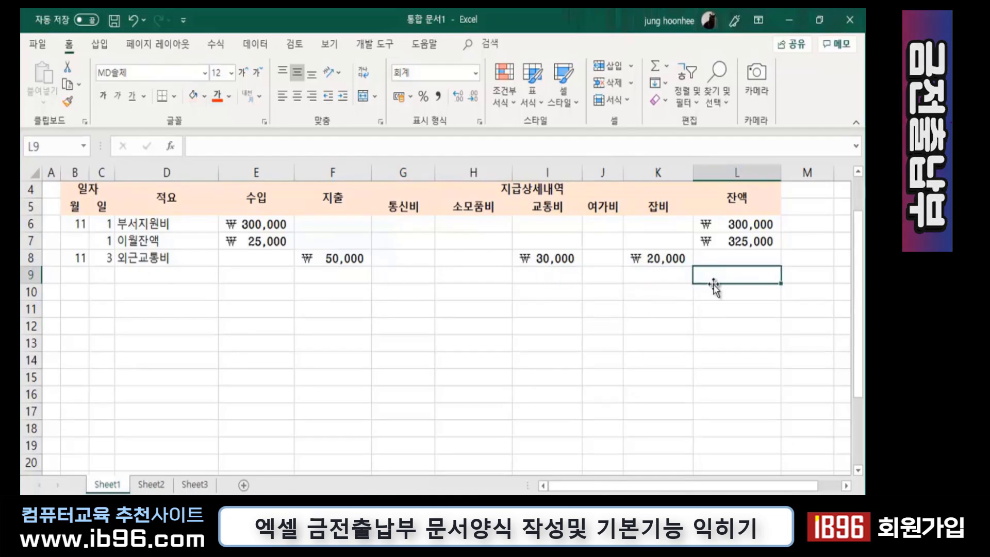
pyautogui.click(740, 243)
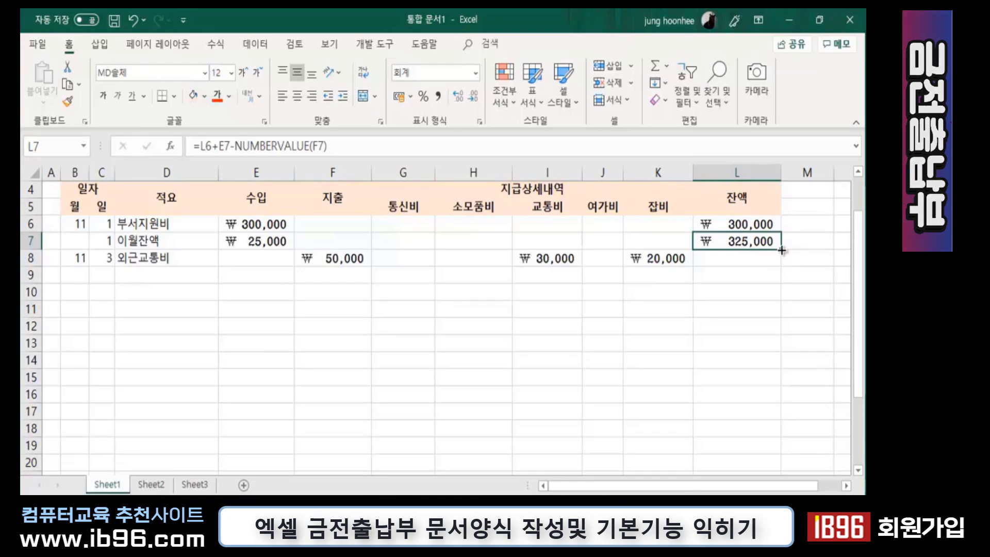
# AutoFill L7's balance formula down to L20 and check the copied formulas in L7 and L8
pyautogui.moveTo(781, 250); pyautogui.dragTo(770, 472)
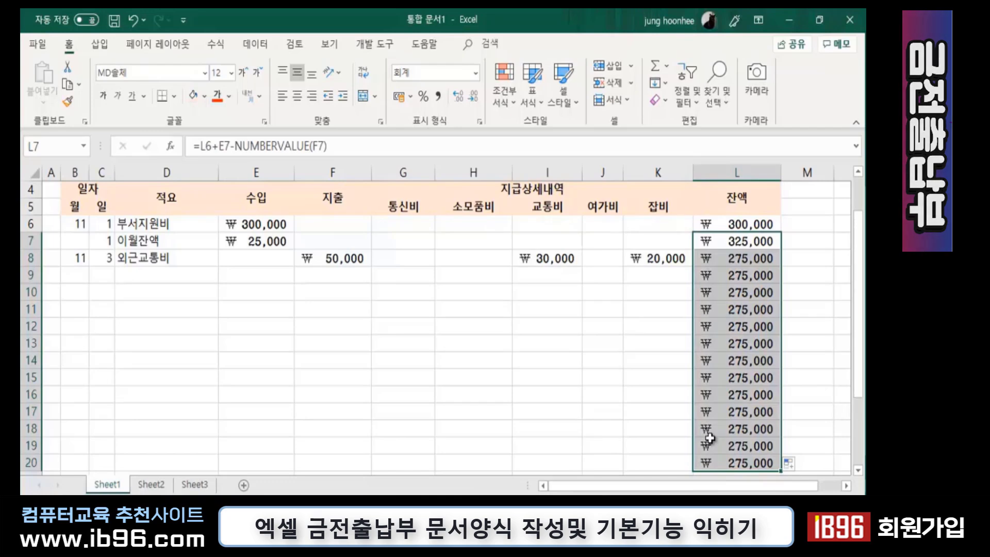
pyautogui.click(602, 362)
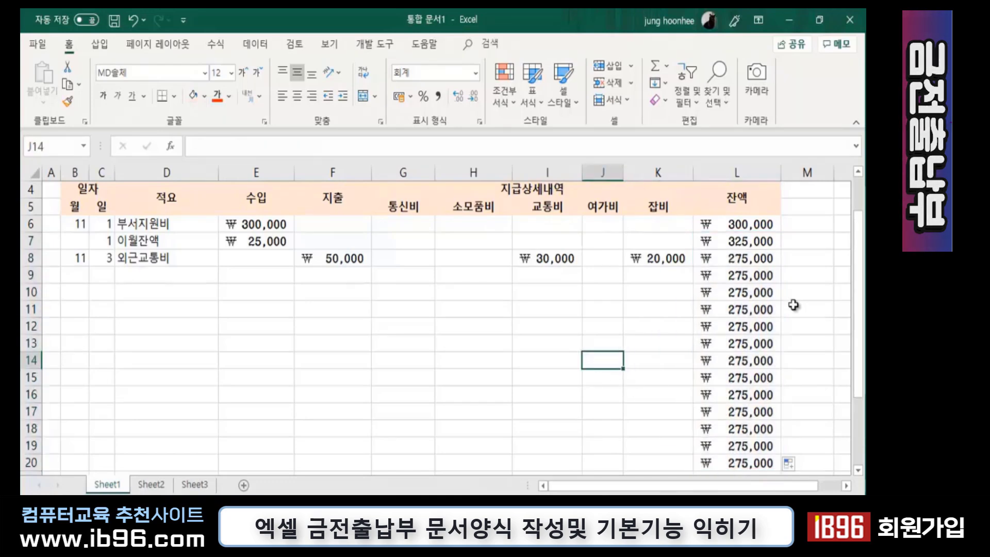
pyautogui.click(744, 245)
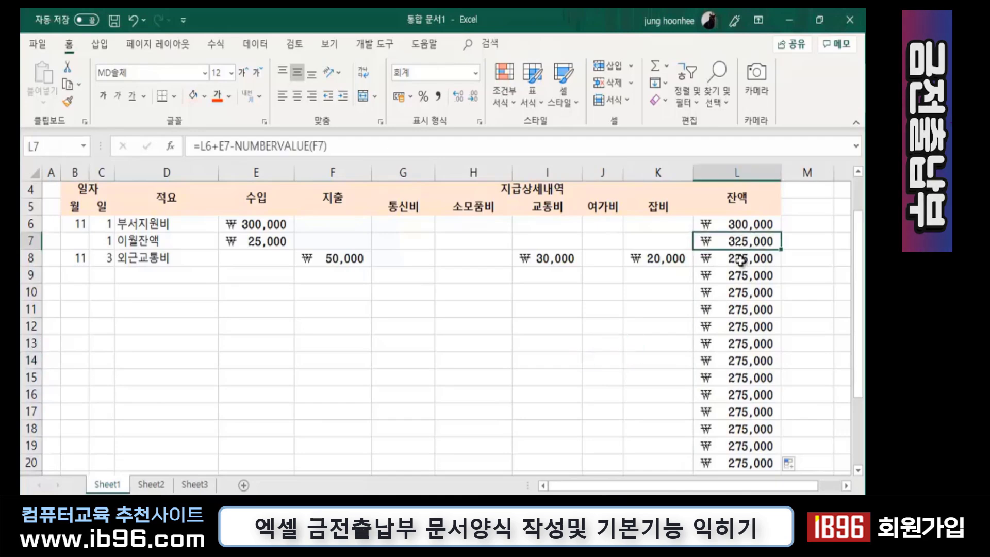
pyautogui.click(742, 259)
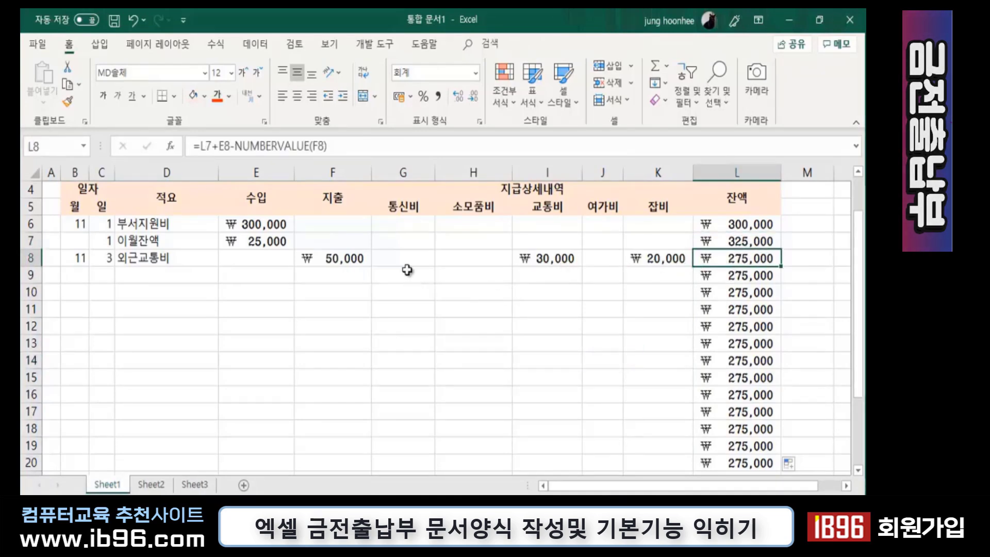
pyautogui.click(648, 282)
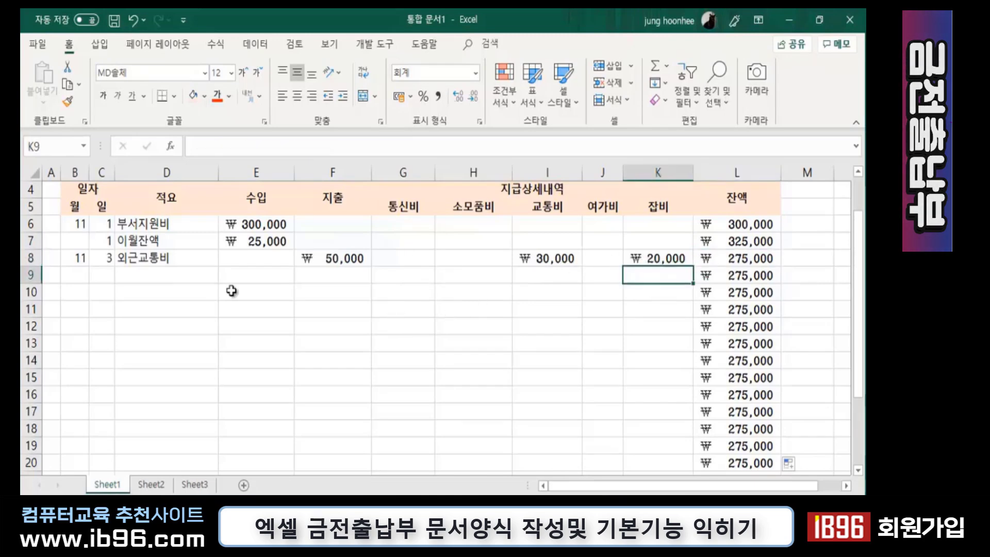
pyautogui.click(239, 276)
pyautogui.click(361, 275)
pyautogui.click(410, 276)
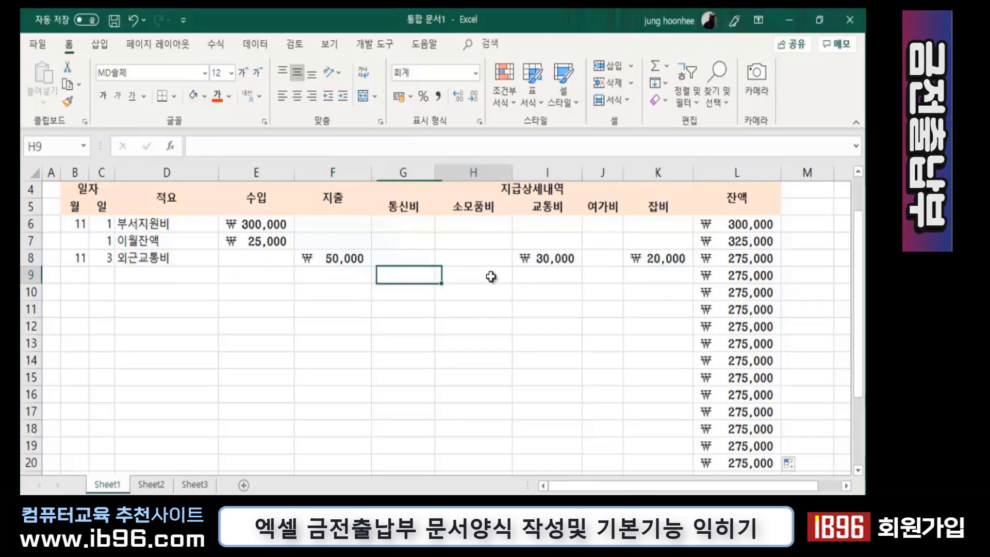
pyautogui.click(489, 275)
pyautogui.click(558, 274)
pyautogui.click(603, 275)
pyautogui.click(661, 273)
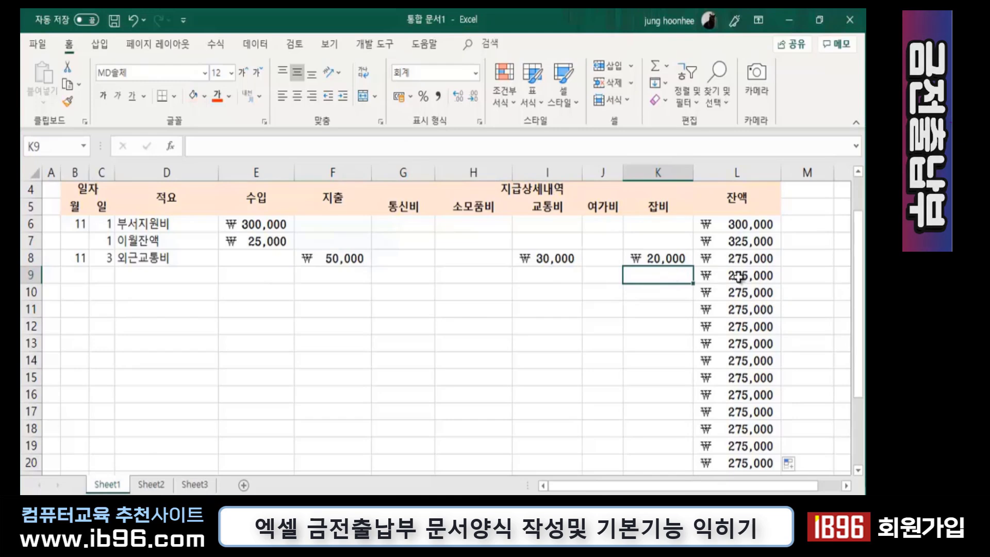
pyautogui.click(738, 277)
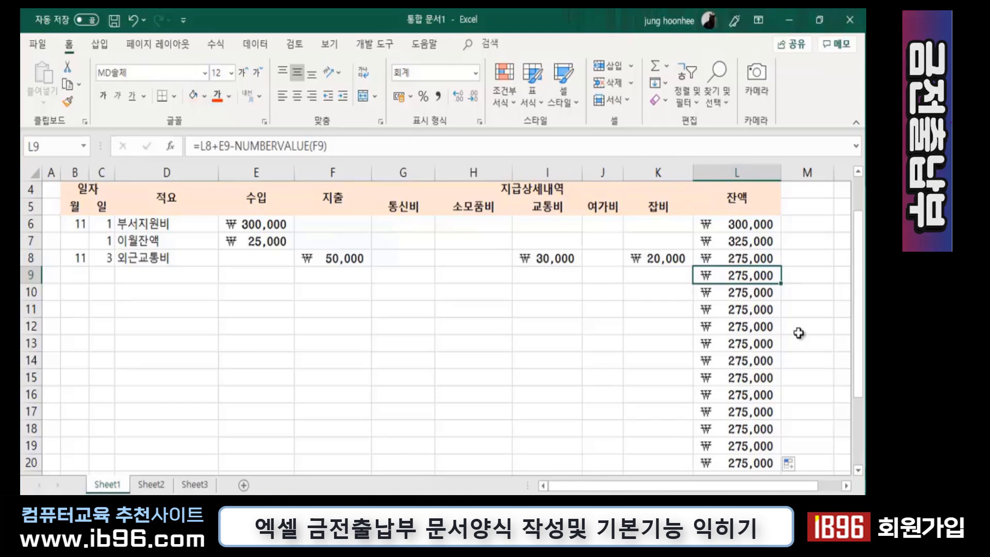
pyautogui.click(738, 239)
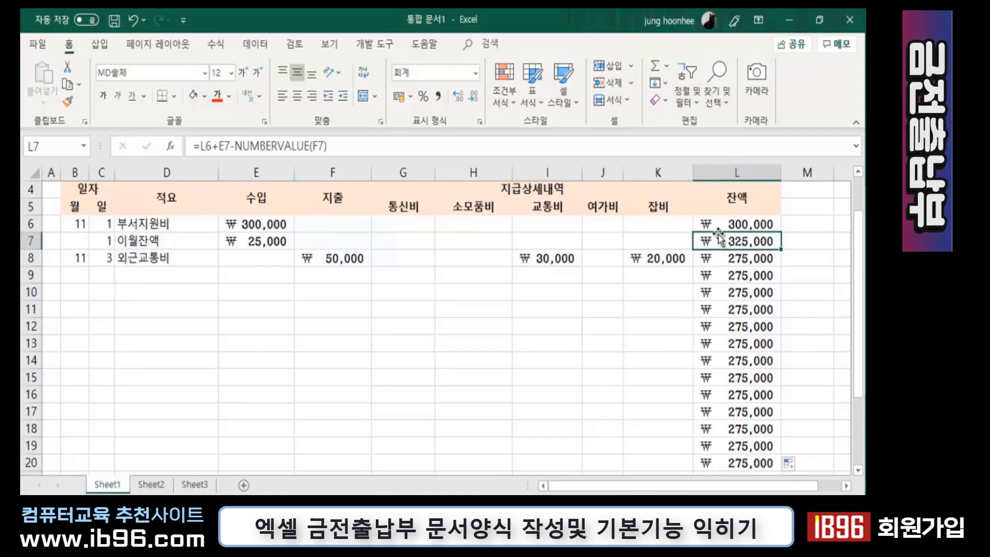
pyautogui.click(731, 258)
pyautogui.click(731, 291)
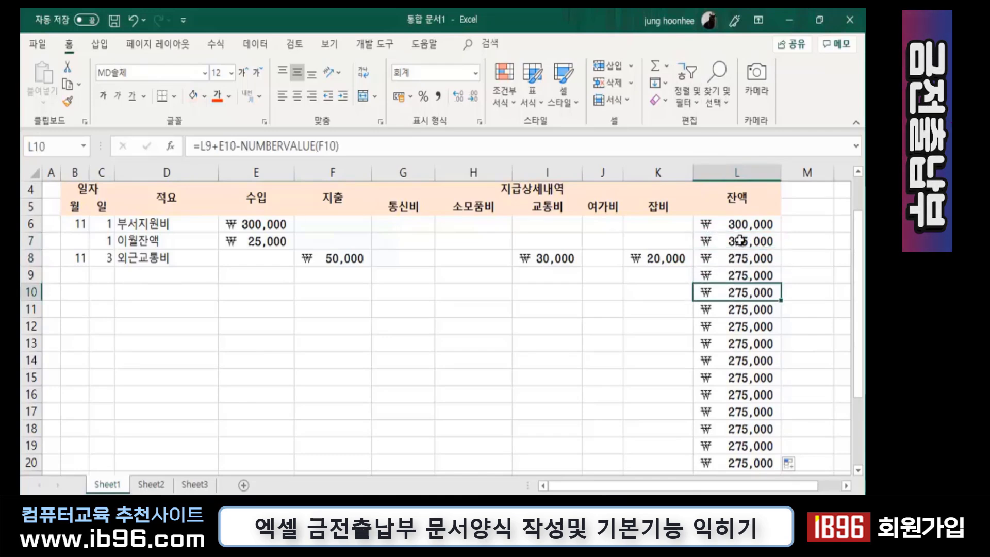
pyautogui.click(740, 241)
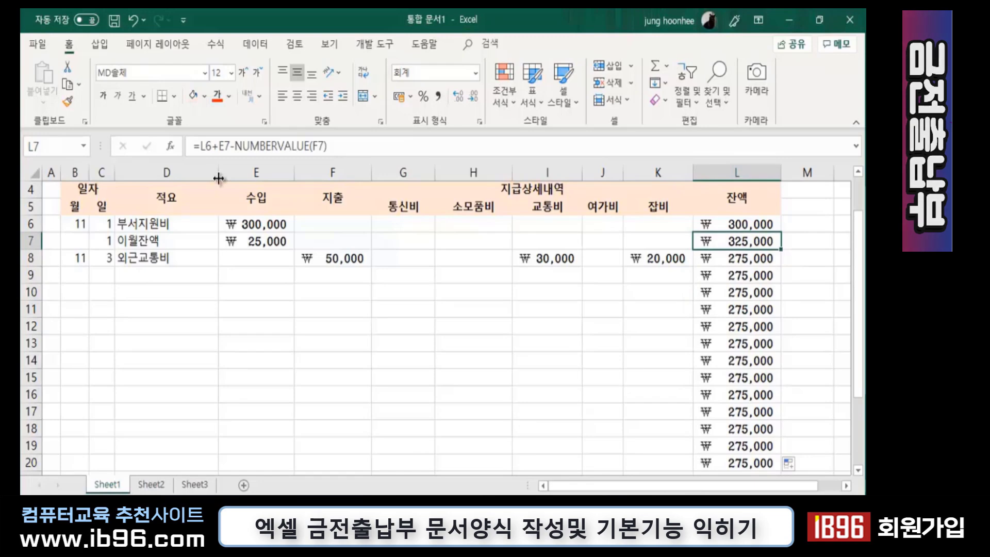
pyautogui.click(737, 224)
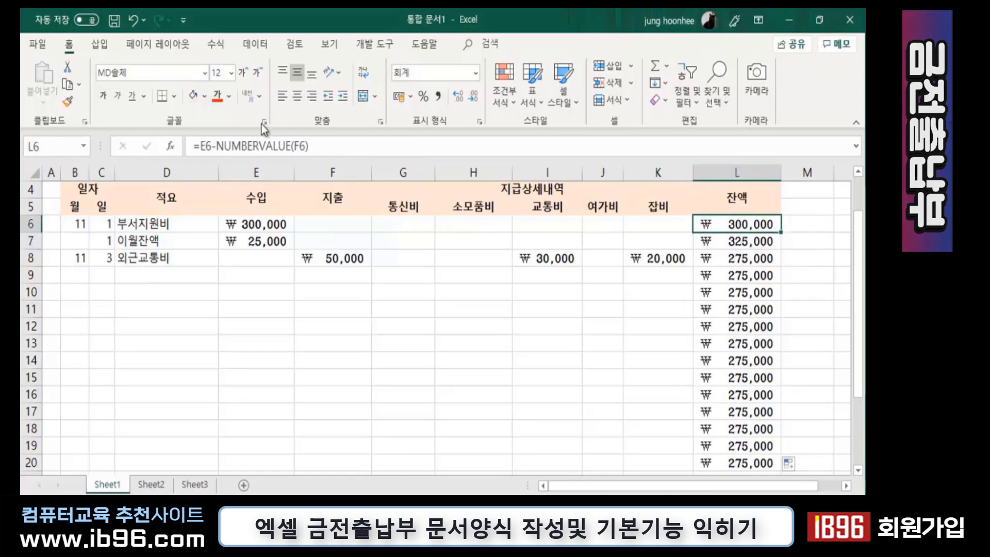
pyautogui.click(740, 241)
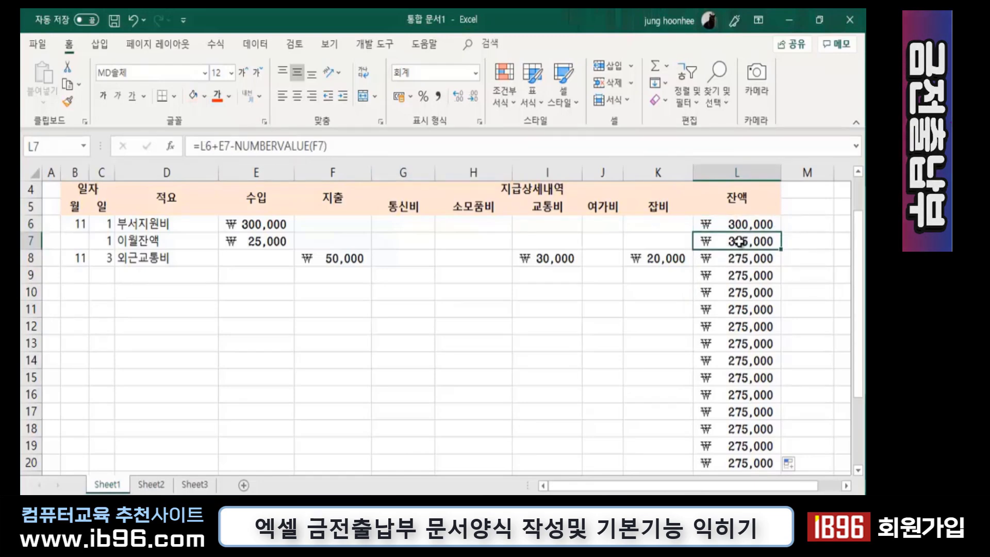
pyautogui.click(735, 260)
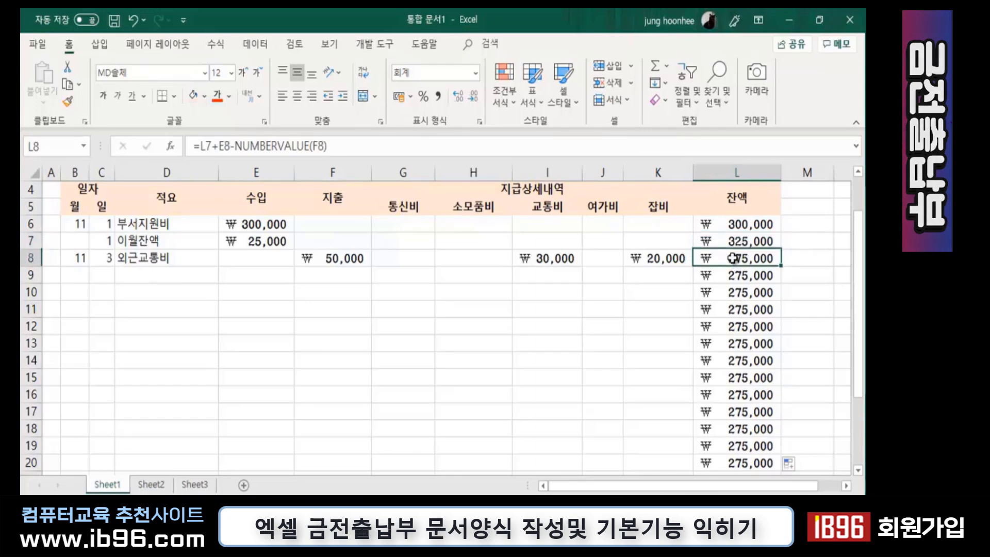
pyautogui.moveTo(734, 259); pyautogui.dragTo(740, 390)
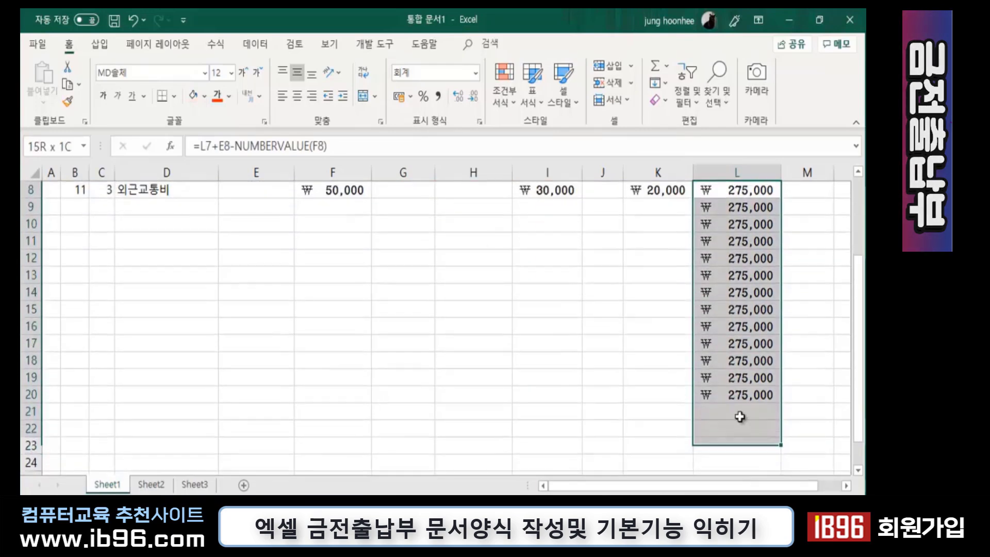
pyautogui.press('Delete')
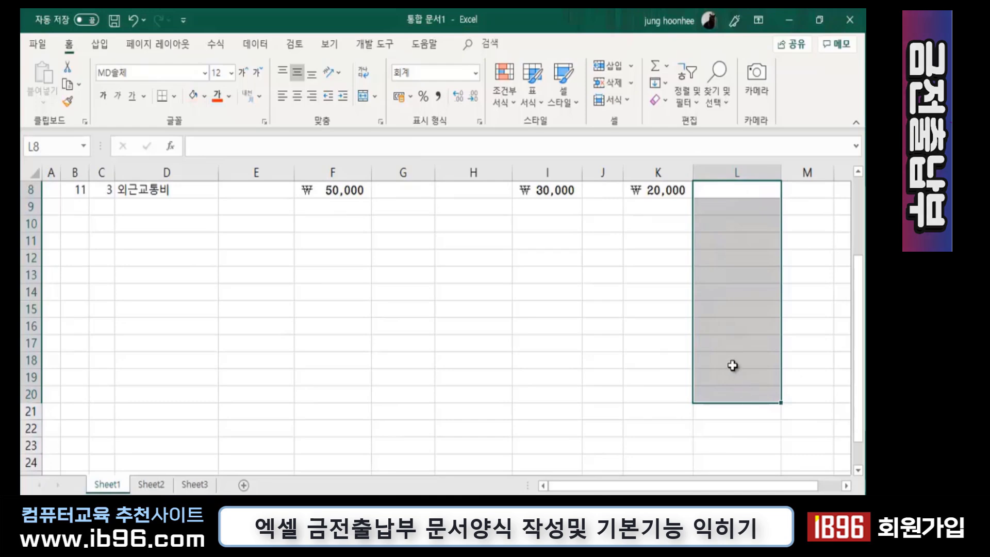
pyautogui.scroll(2, 743, 309)
pyautogui.click(742, 275)
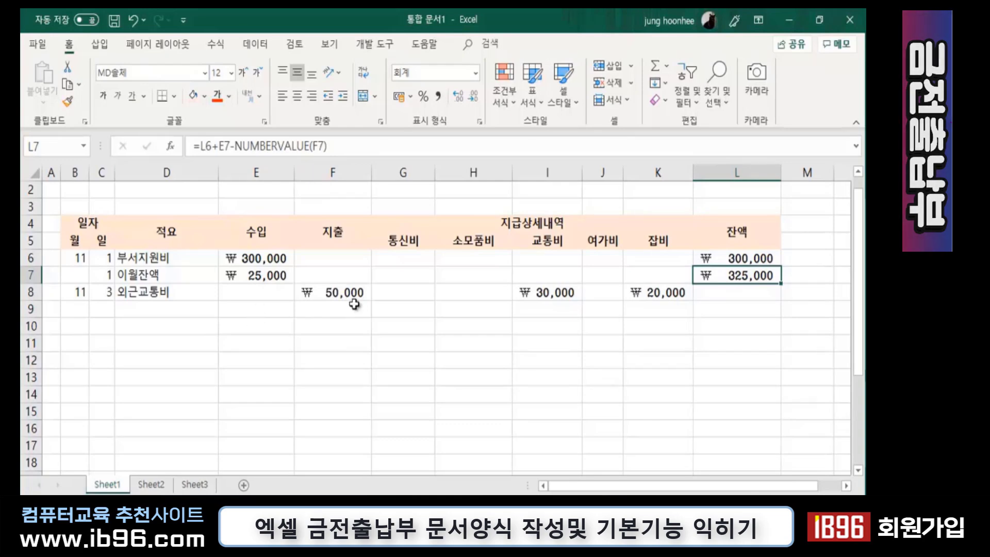
pyautogui.click(266, 307)
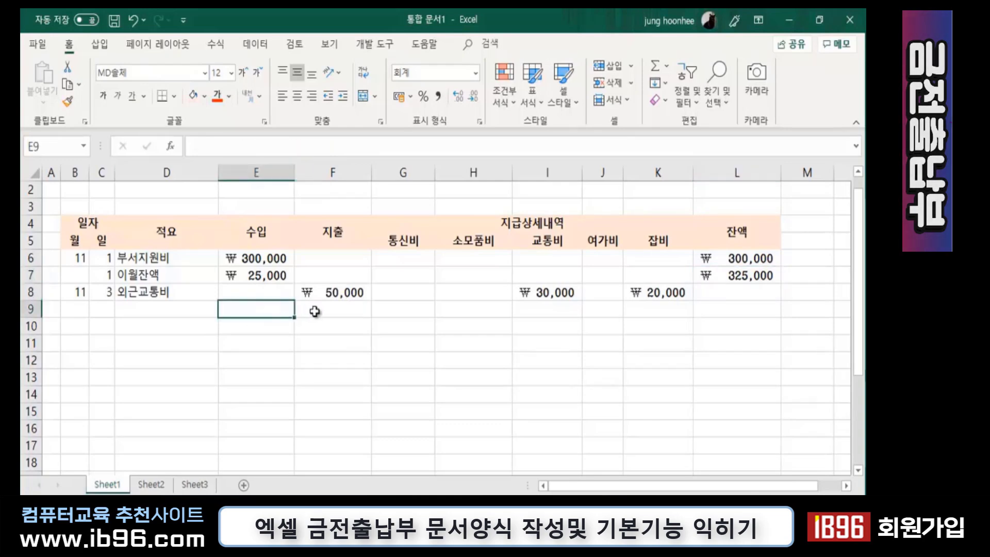
pyautogui.click(315, 310)
pyautogui.click(263, 309)
pyautogui.click(327, 312)
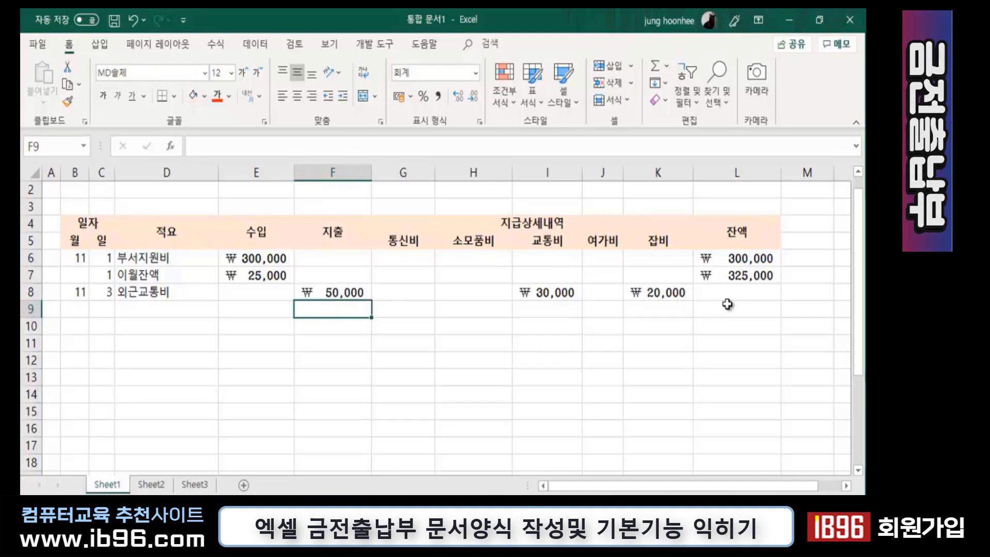
pyautogui.click(278, 331)
pyautogui.click(330, 330)
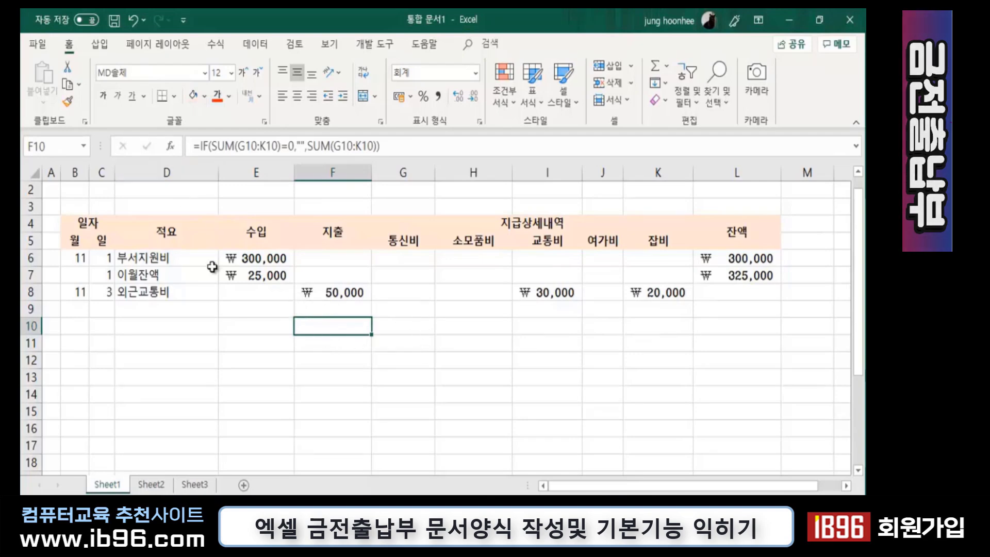
pyautogui.click(249, 311)
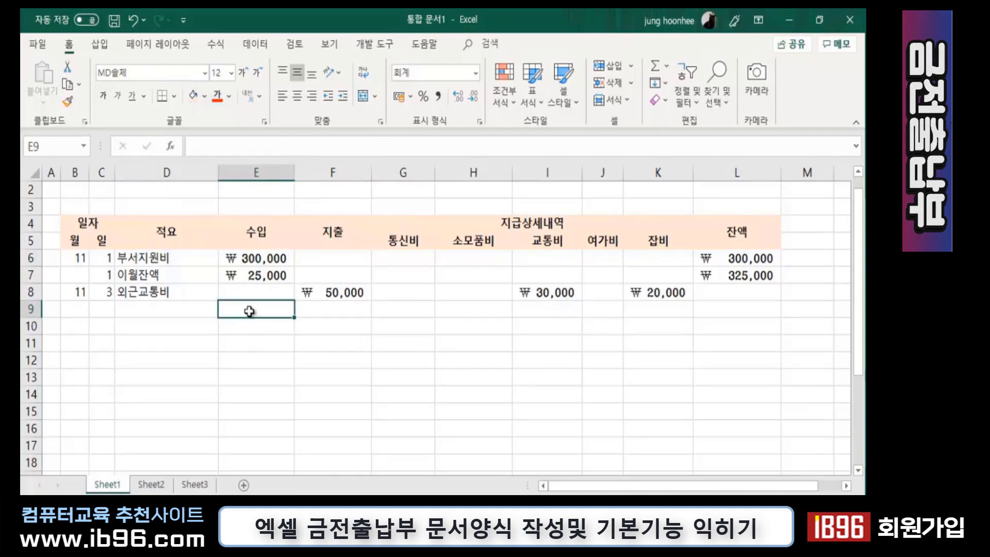
pyautogui.click(327, 312)
pyautogui.click(272, 312)
pyautogui.click(316, 311)
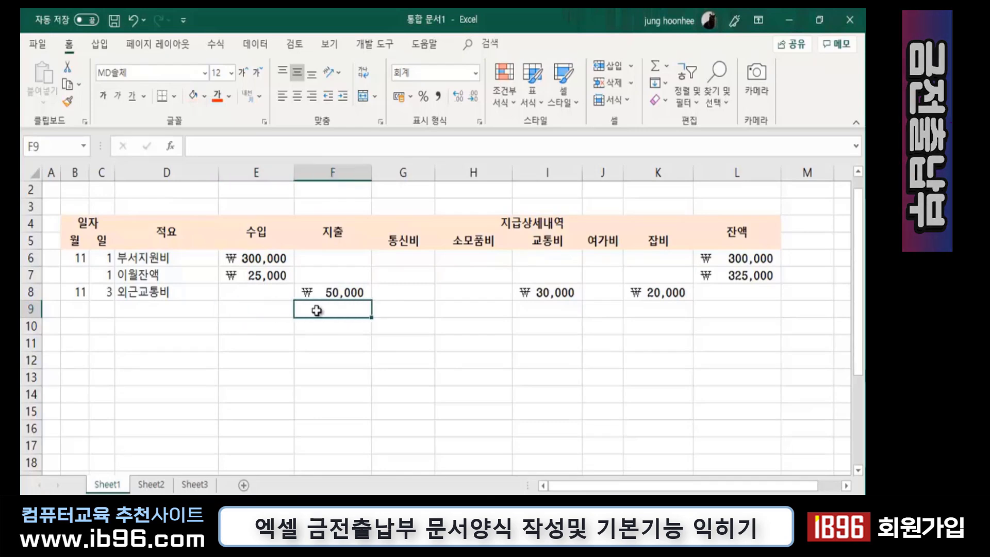
pyautogui.click(740, 308)
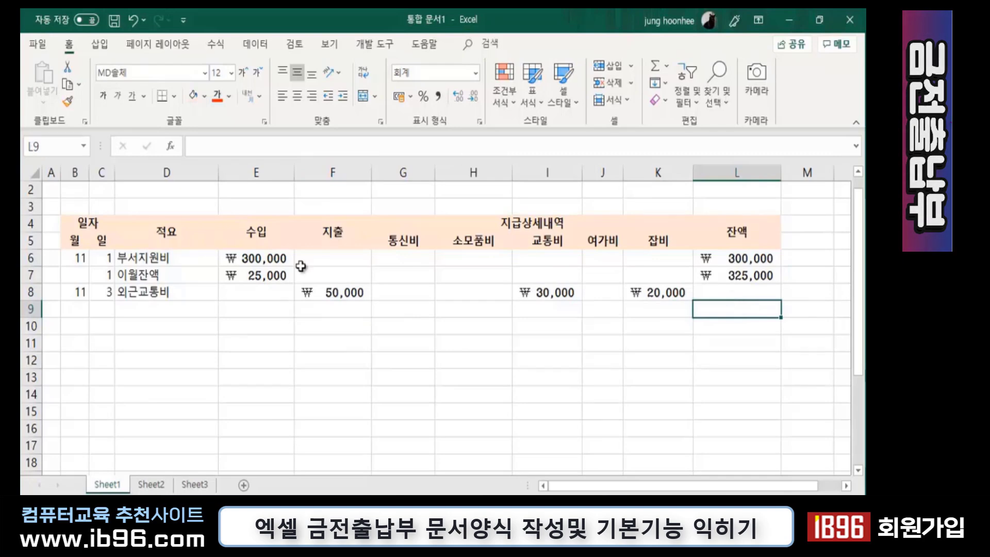
pyautogui.click(268, 311)
pyautogui.click(320, 310)
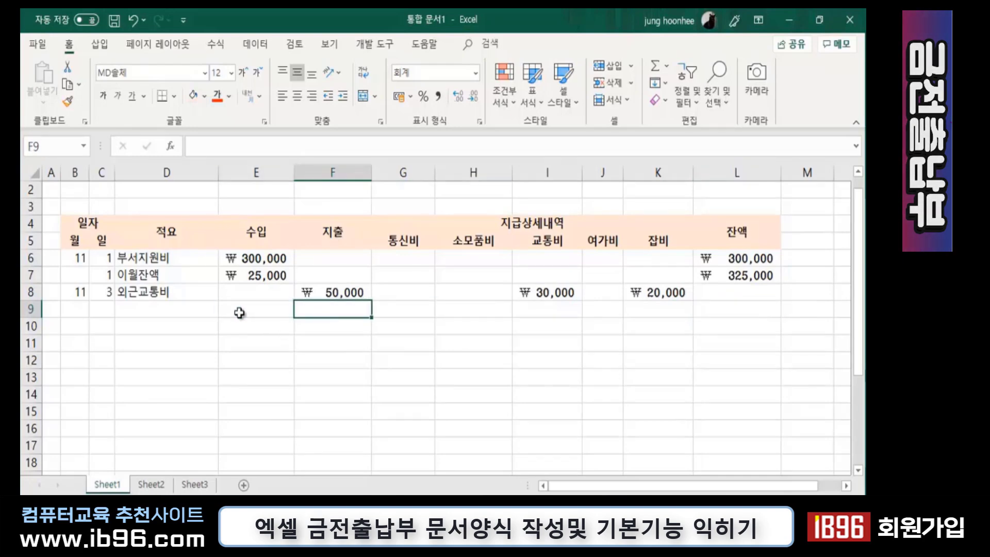
pyautogui.click(240, 311)
pyautogui.click(315, 311)
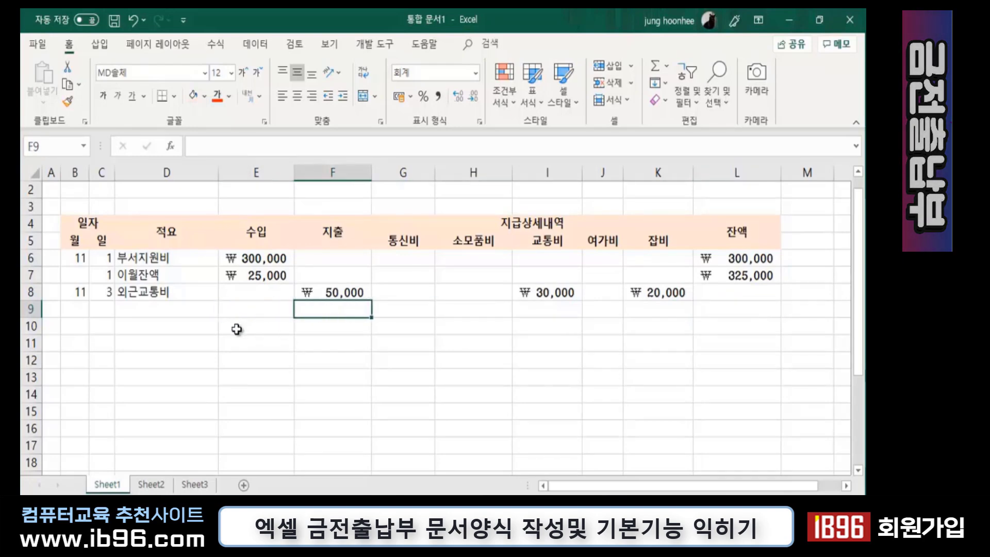
pyautogui.click(258, 311)
pyautogui.click(736, 315)
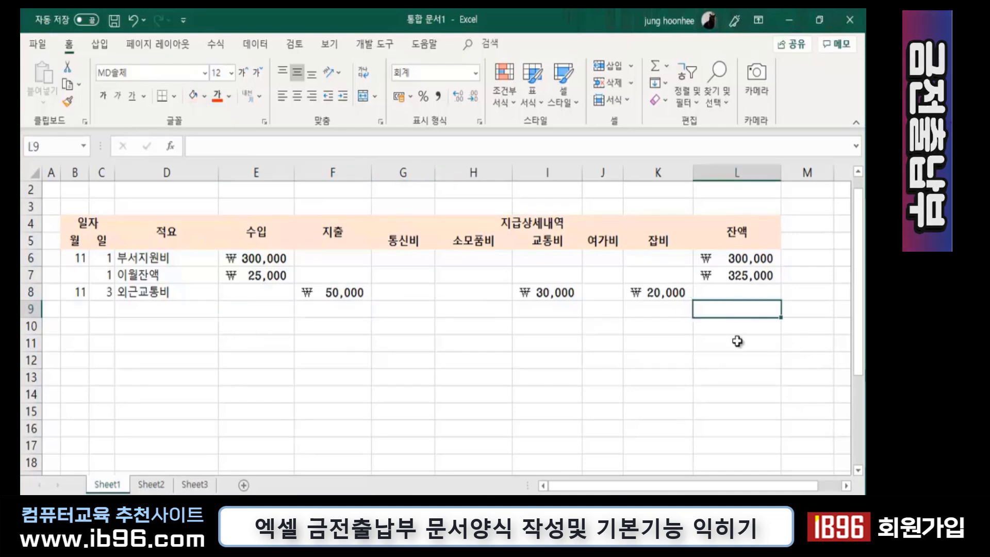
pyautogui.click(738, 376)
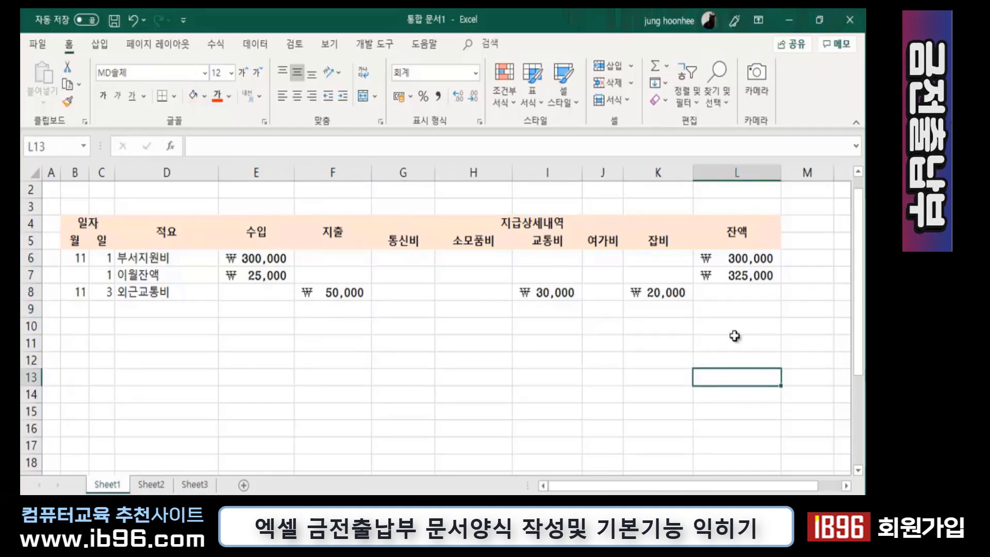
pyautogui.click(742, 276)
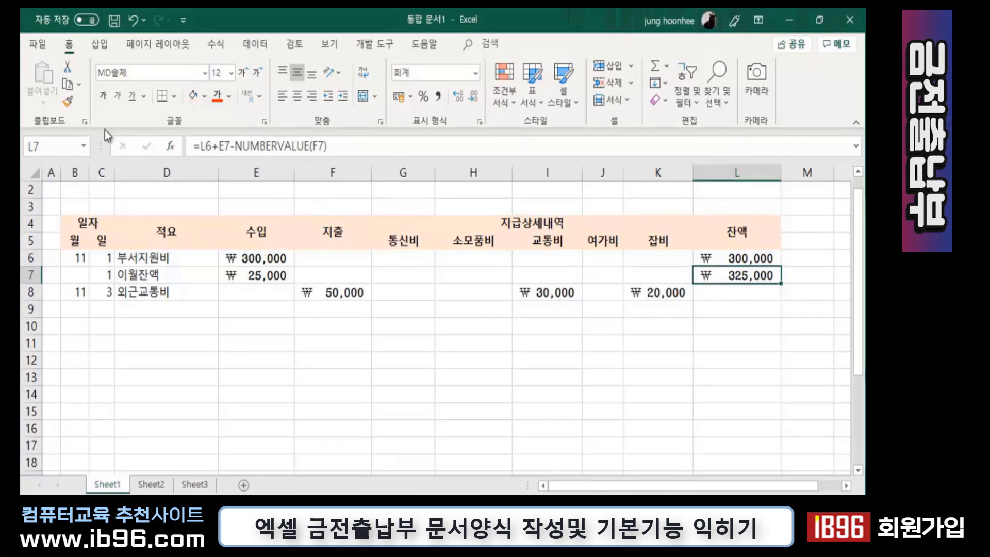
# Insert IF( and AND( at the start of L7's existing balance formula
pyautogui.click(202, 146)
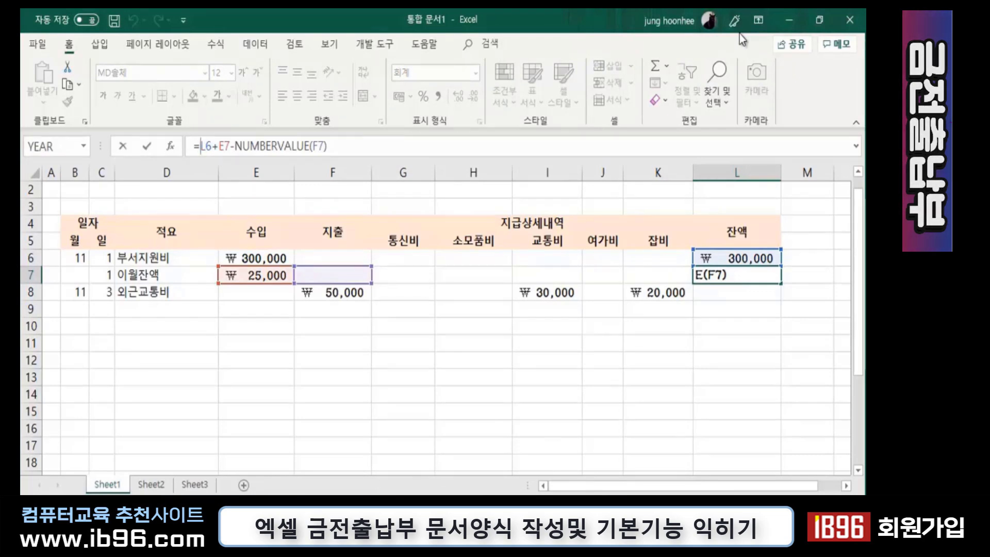
pyautogui.write('I')
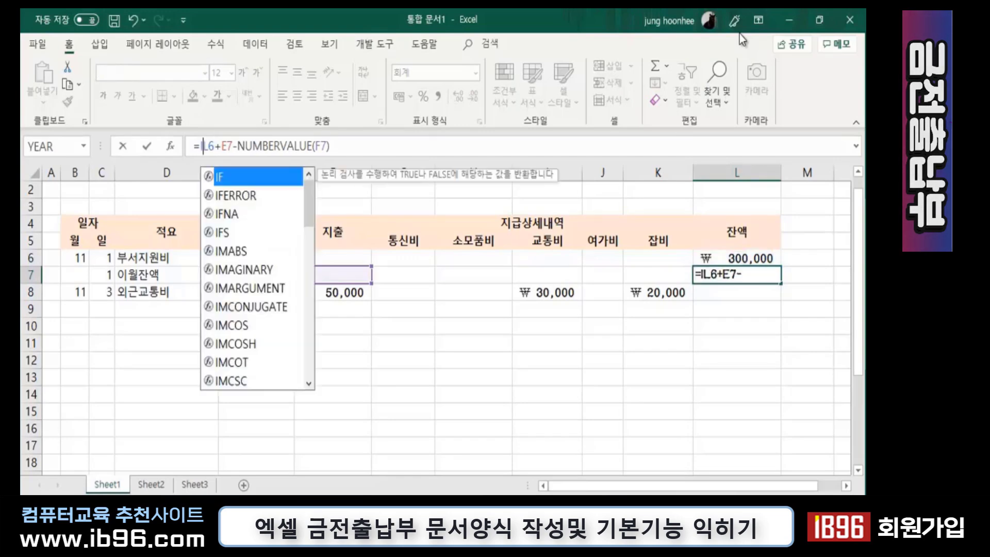
pyautogui.write('F(')
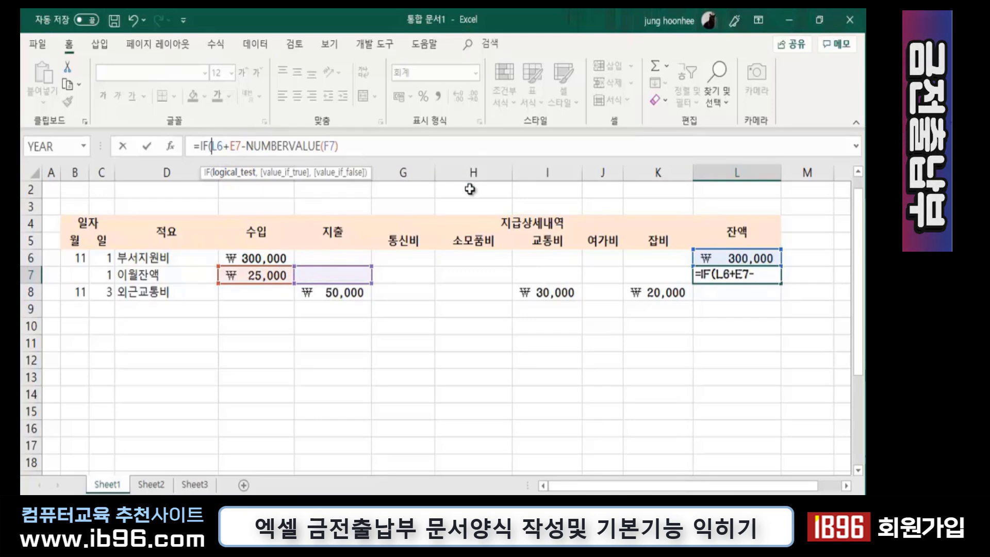
pyautogui.write('AN')
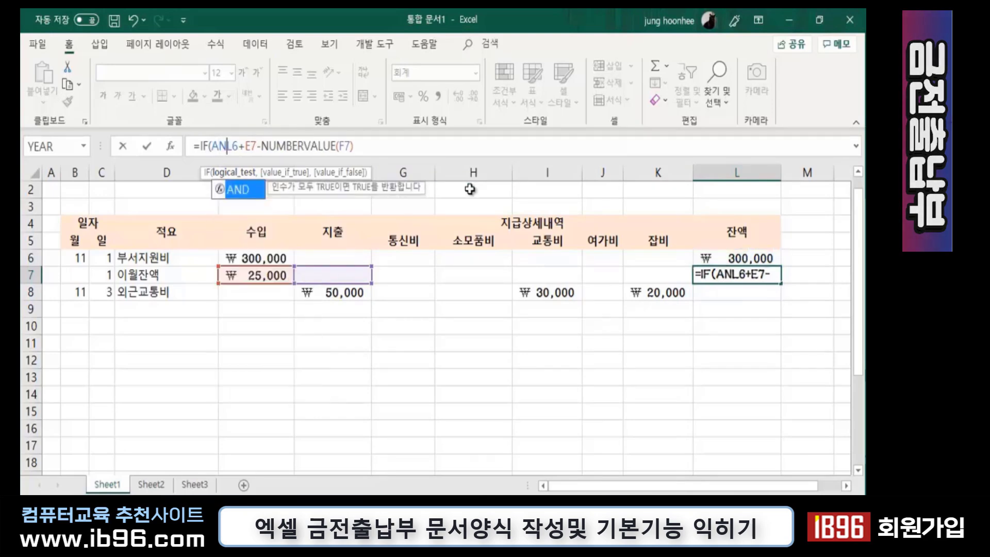
pyautogui.write('D')
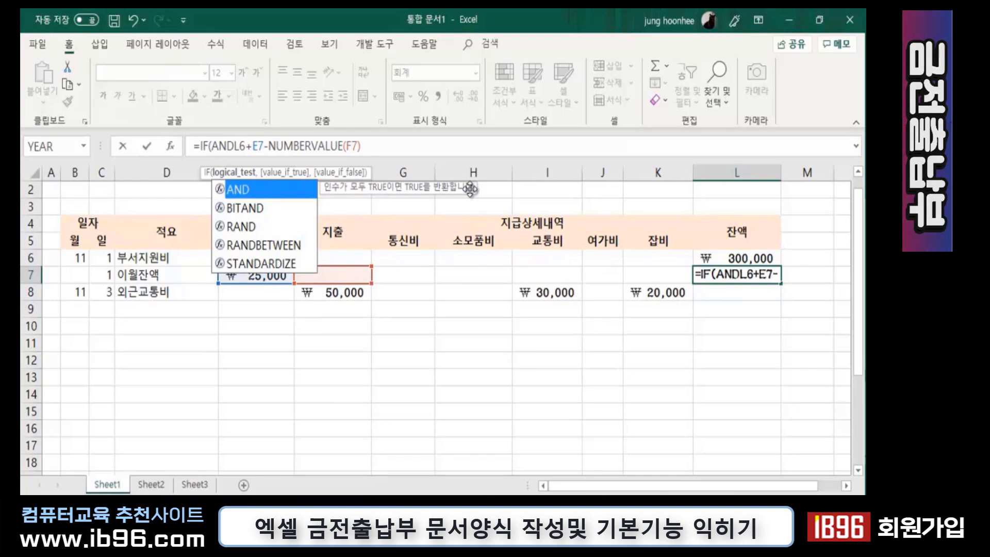
pyautogui.write('(')
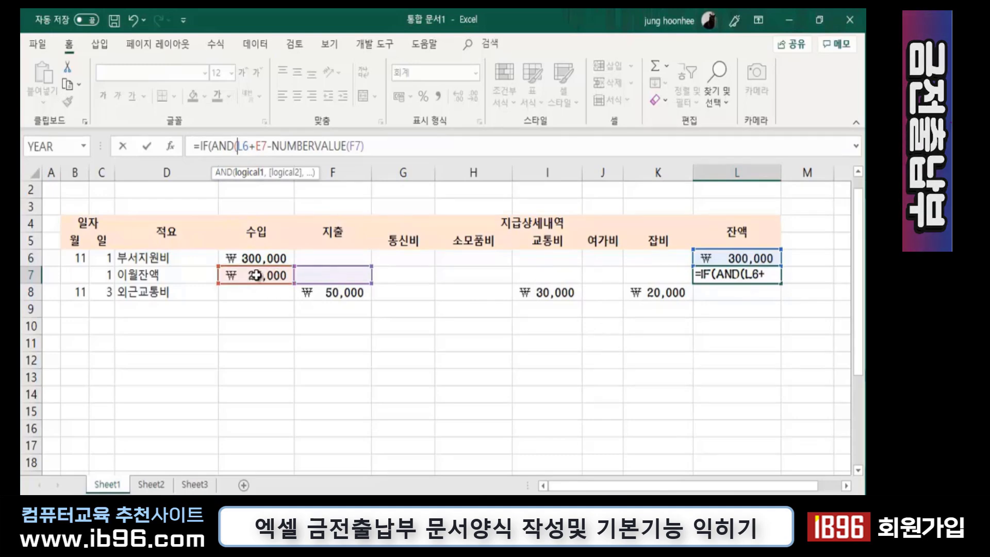
# Fill the AND condition with E7="" and F7="" in L7's formula
pyautogui.click(255, 275)
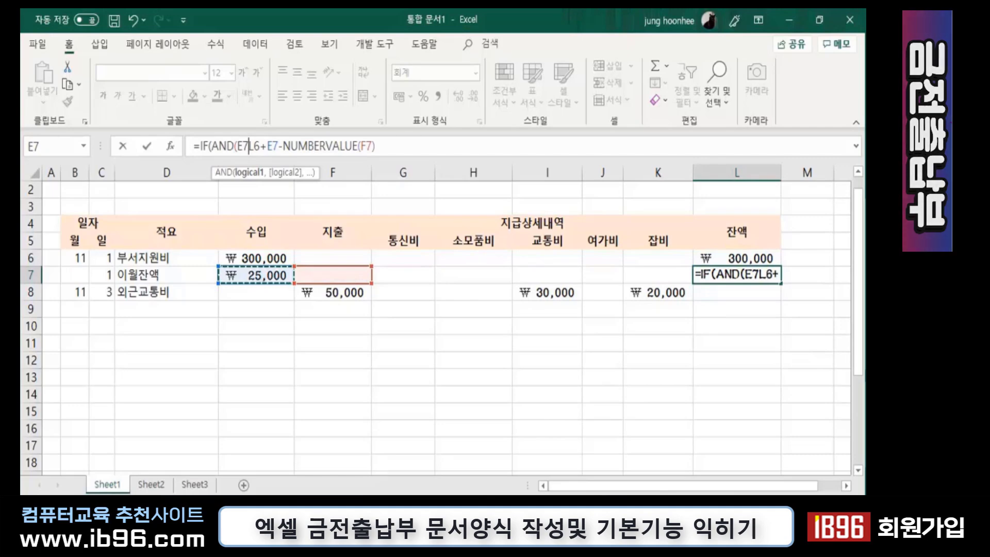
pyautogui.write('=')
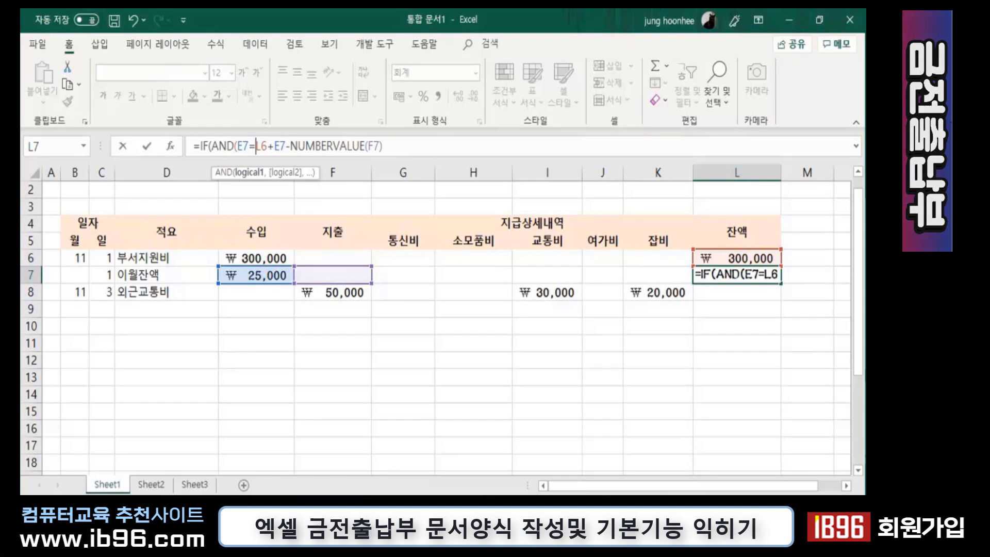
pyautogui.write('""')
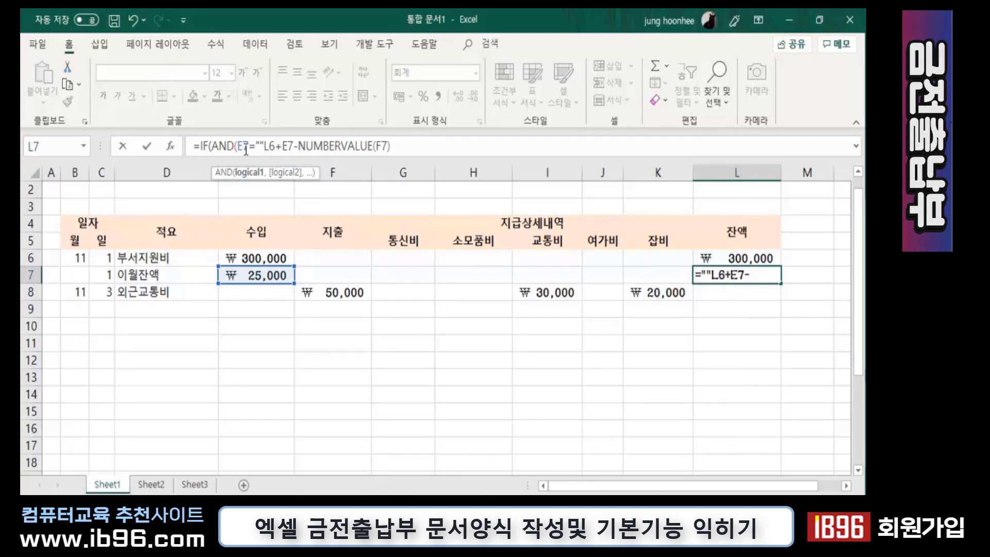
pyautogui.write(',')
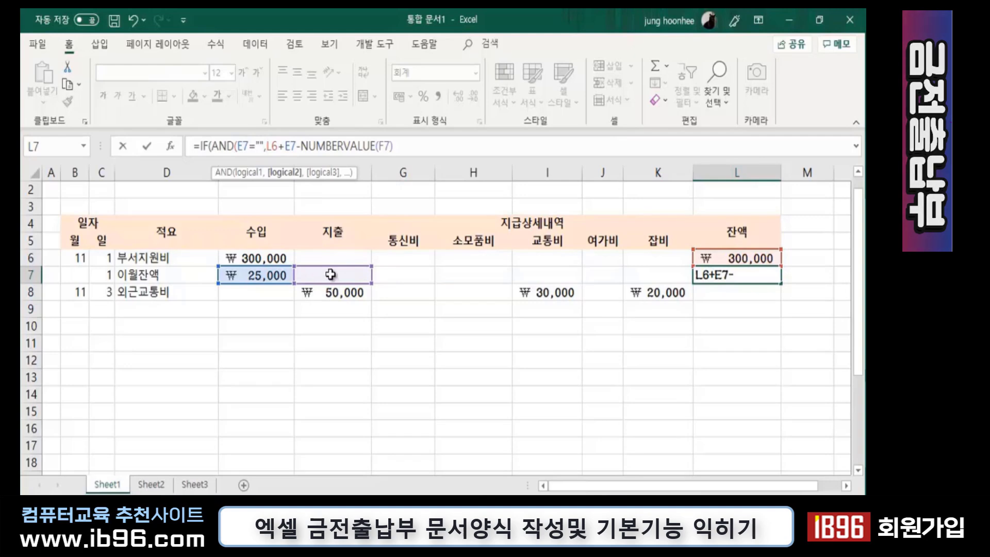
pyautogui.click(328, 277)
pyautogui.write('=')
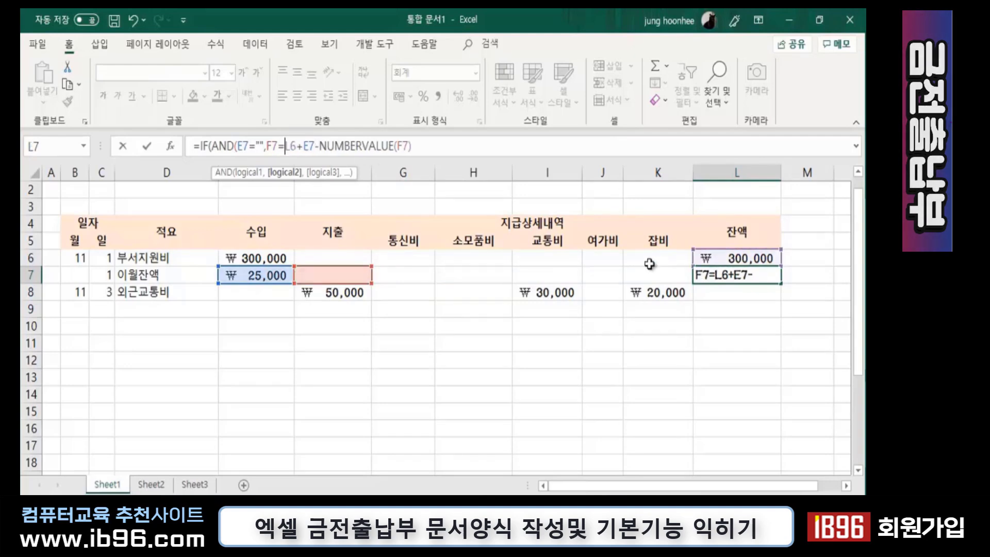
pyautogui.write('""')
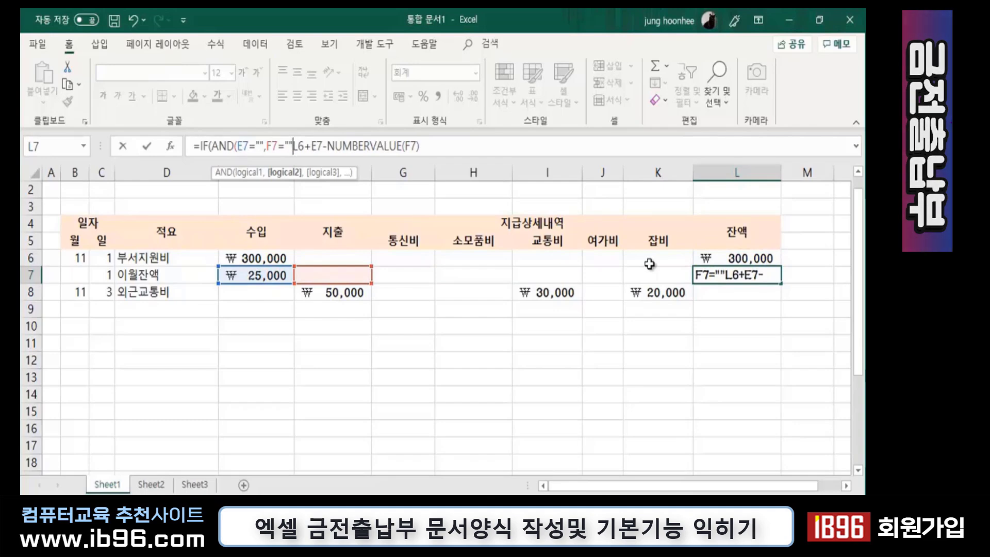
pyautogui.write(')')
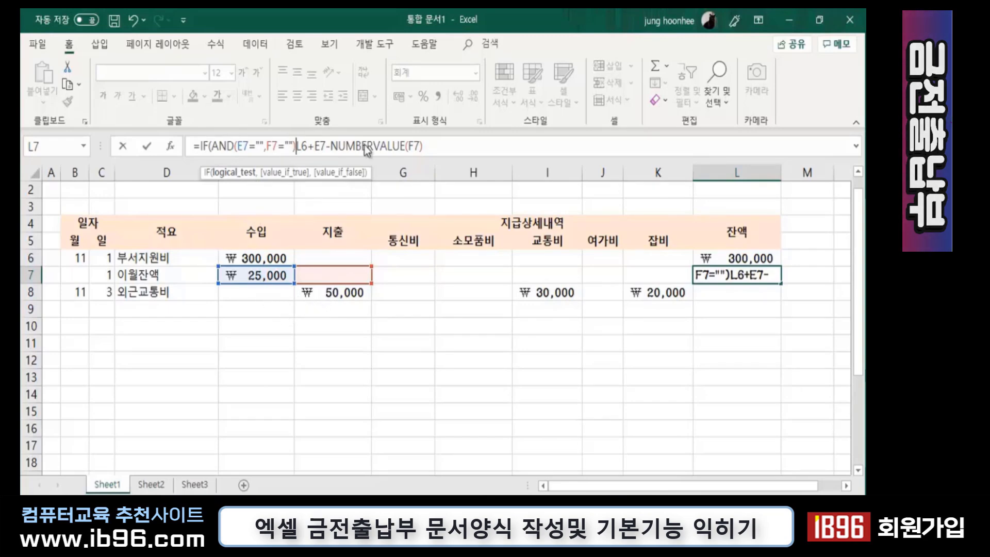
pyautogui.write(',')
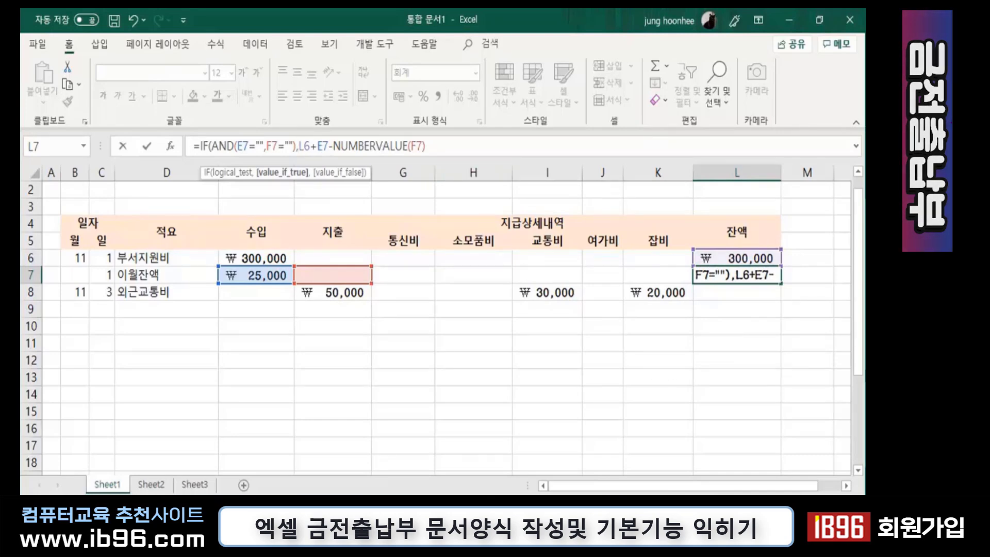
# Add "" as the IF's true result, then review the condition and balance arguments in L7
pyautogui.write('""')
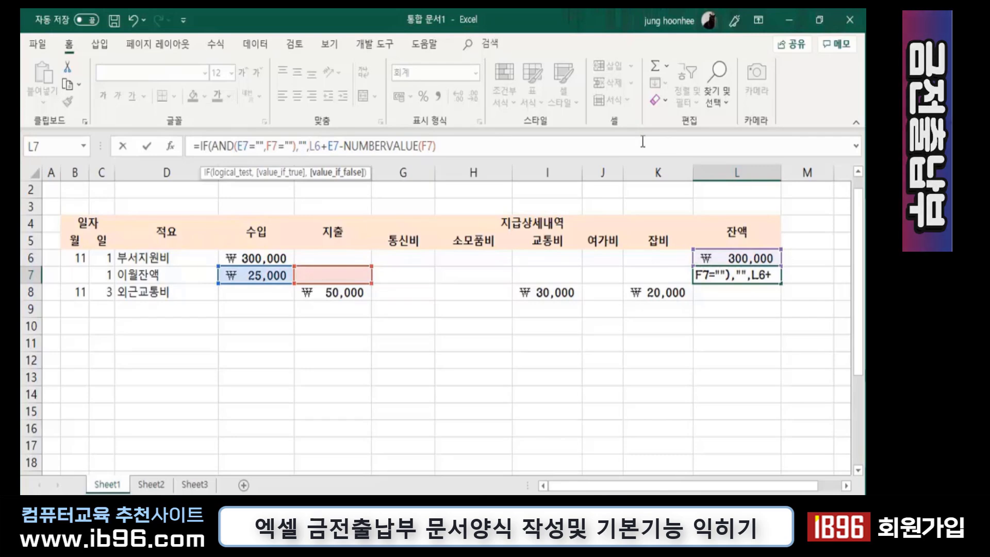
pyautogui.click(309, 146)
pyautogui.moveTo(307, 142); pyautogui.dragTo(299, 142)
pyautogui.click(278, 146)
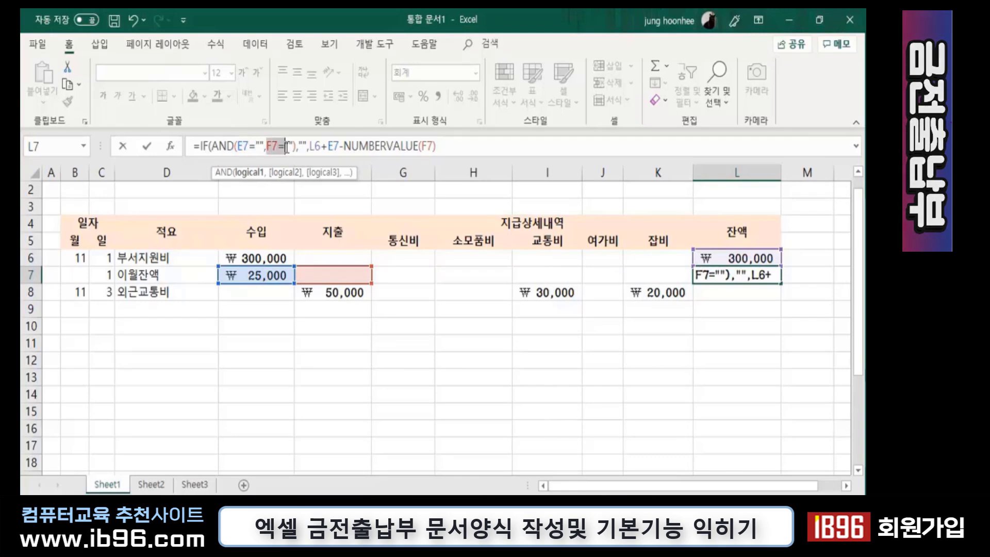
pyautogui.moveTo(266, 146); pyautogui.dragTo(285, 146)
pyautogui.click(305, 145)
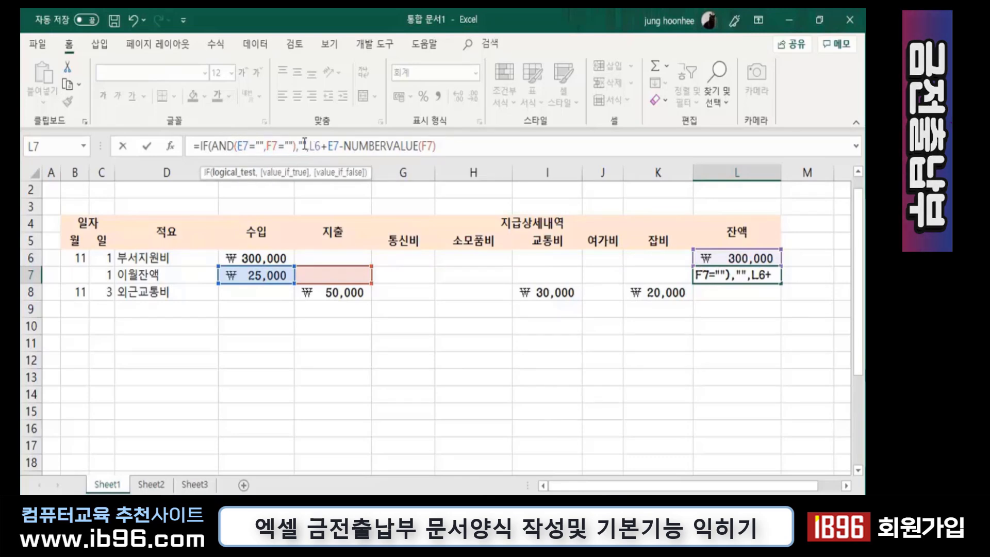
pyautogui.doubleClick(305, 146)
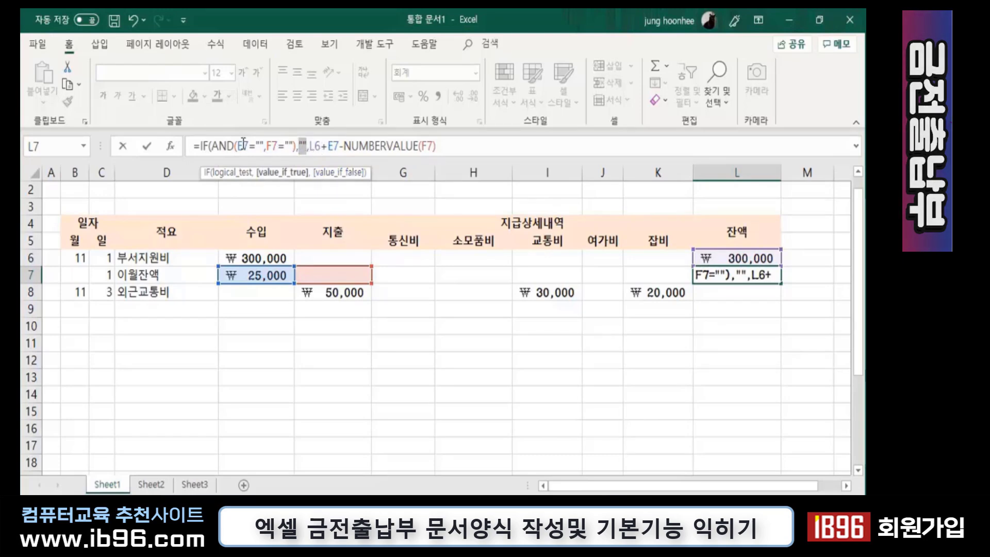
pyautogui.click(313, 150)
pyautogui.moveTo(316, 148); pyautogui.dragTo(441, 147)
pyautogui.click(454, 144)
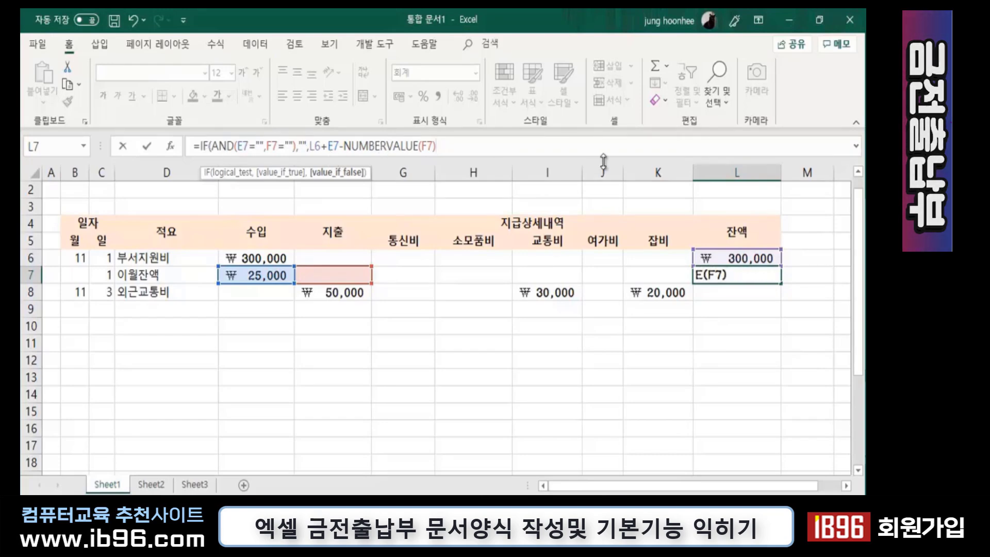
# Close and commit the IF formula, then fill it from L7 down to L20
pyautogui.write(')')
pyautogui.press('Return')
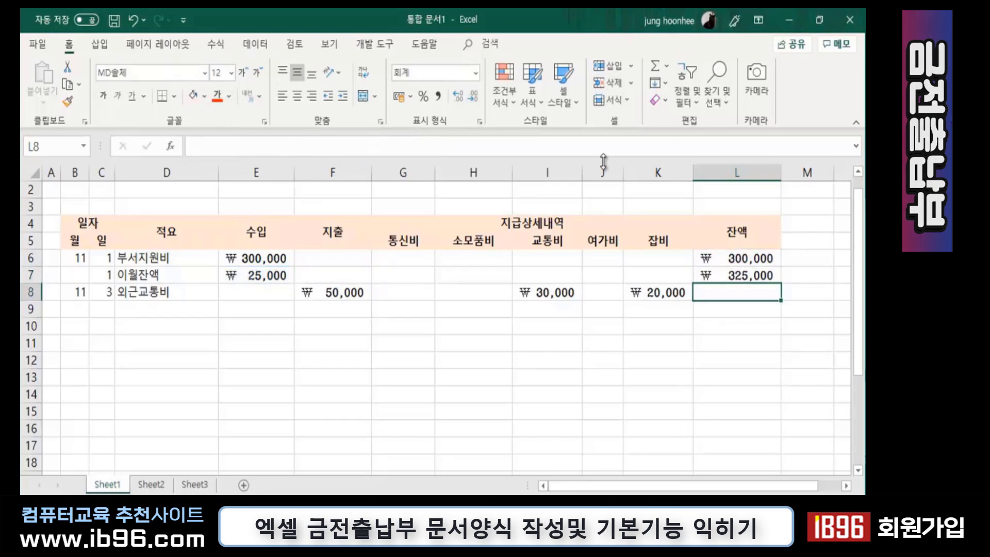
pyautogui.click(735, 276)
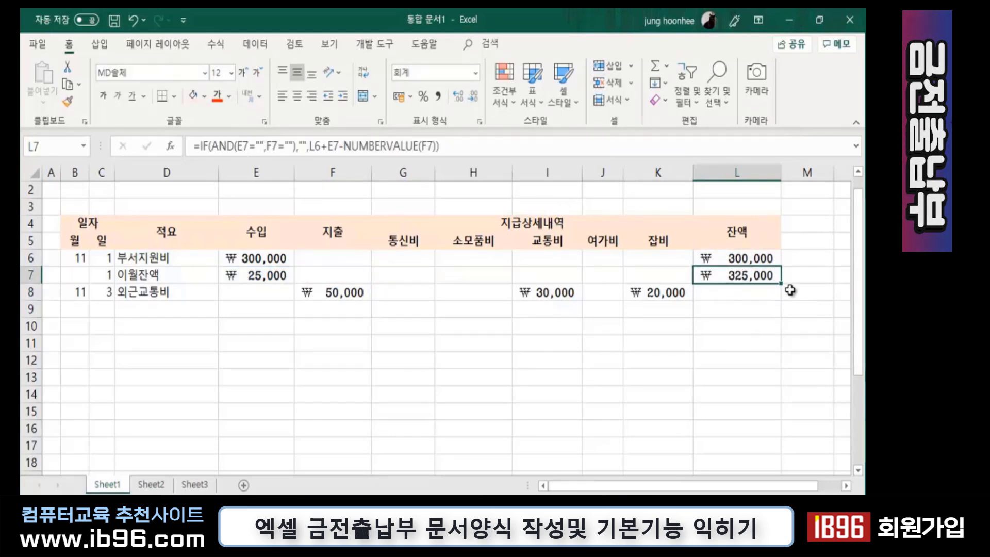
pyautogui.moveTo(780, 285); pyautogui.dragTo(777, 481)
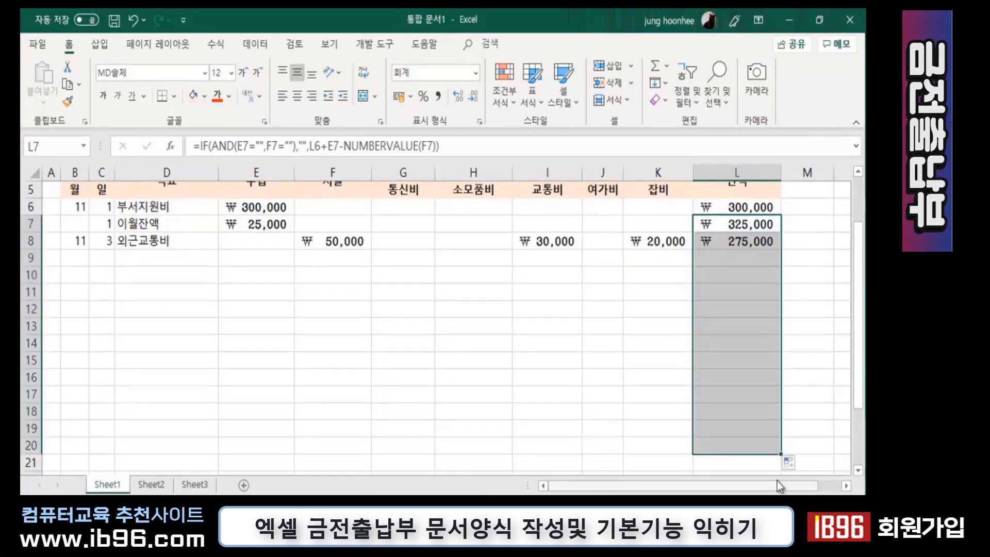
# Enter day 4 and the description 복합기토너교체 in row 9, moving across to H9
pyautogui.click(418, 298)
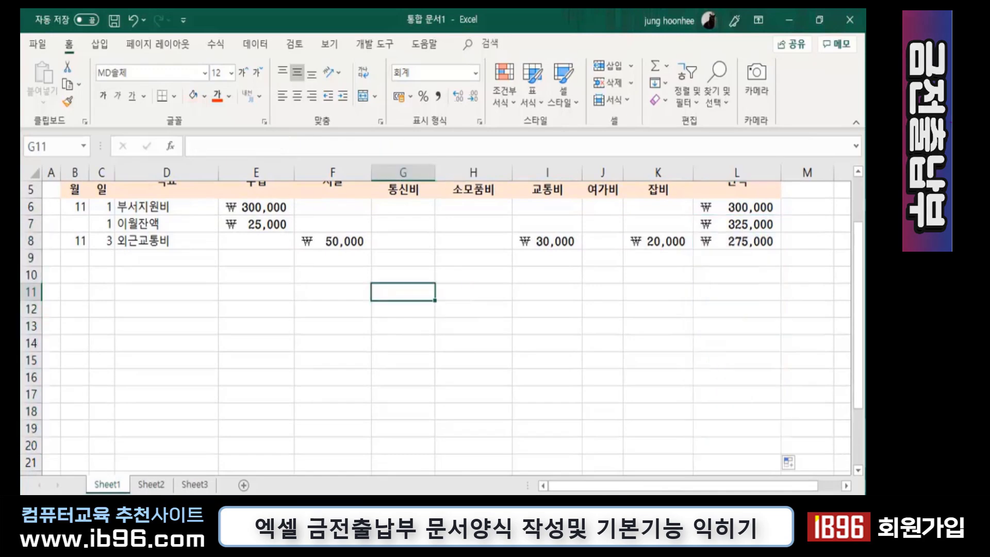
pyautogui.scroll(1, 401, 337)
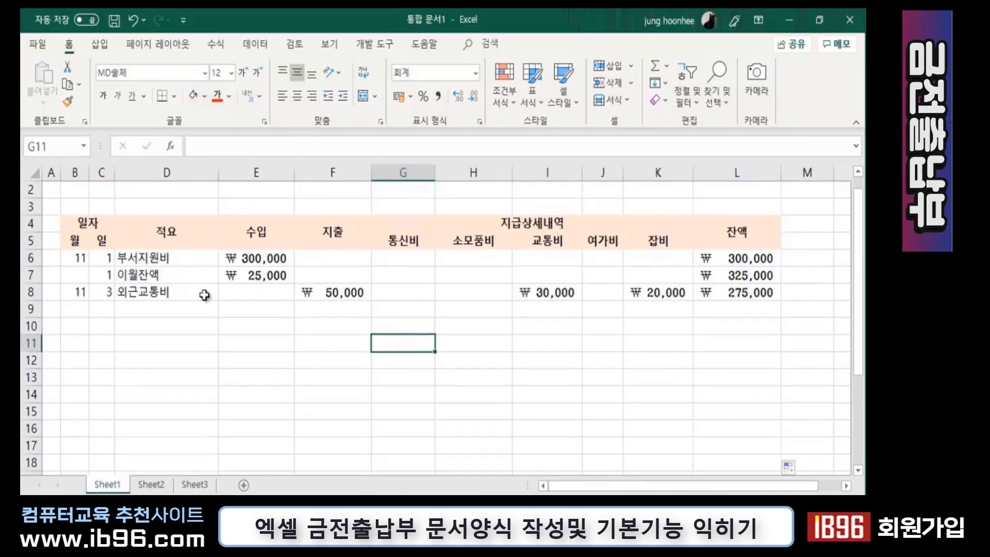
pyautogui.click(102, 310)
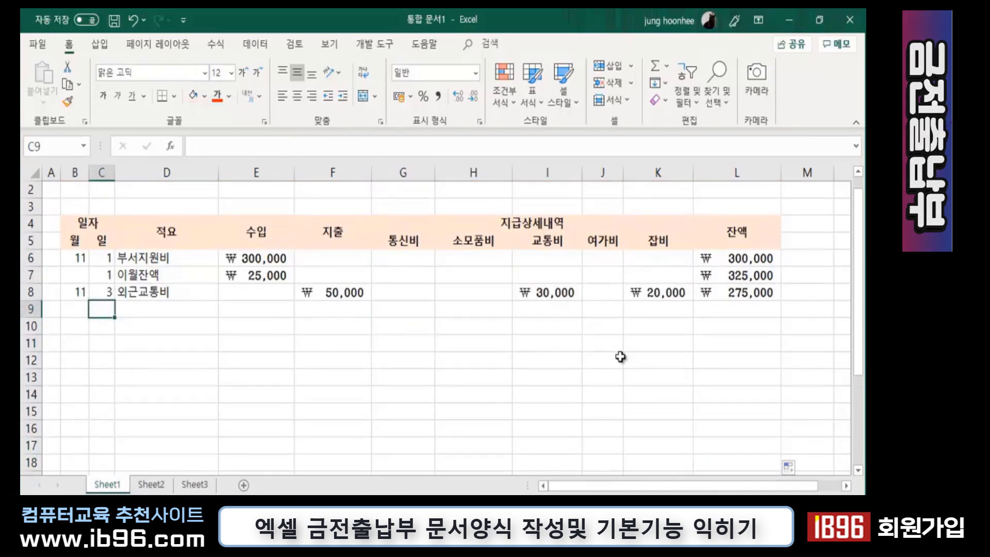
pyautogui.write('4')
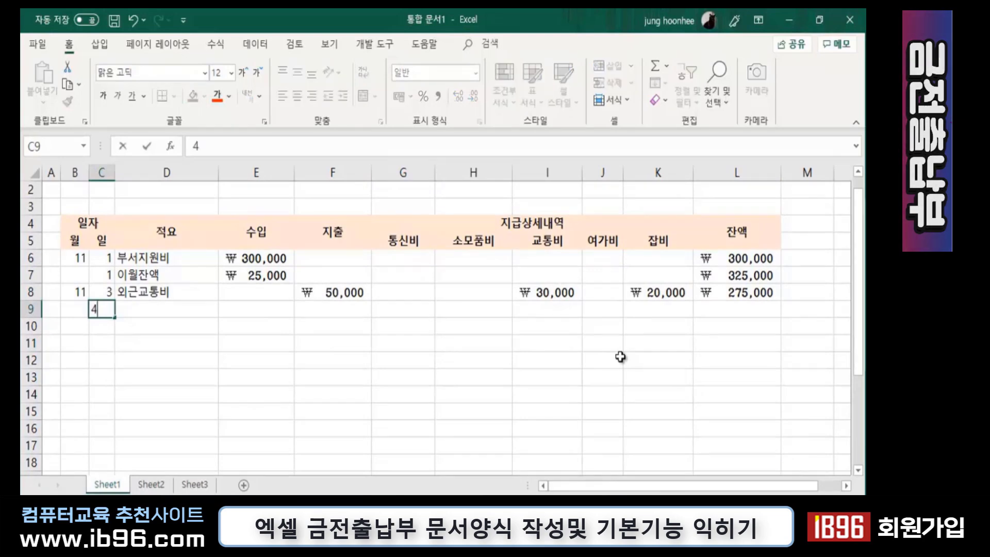
pyautogui.press('Tab')
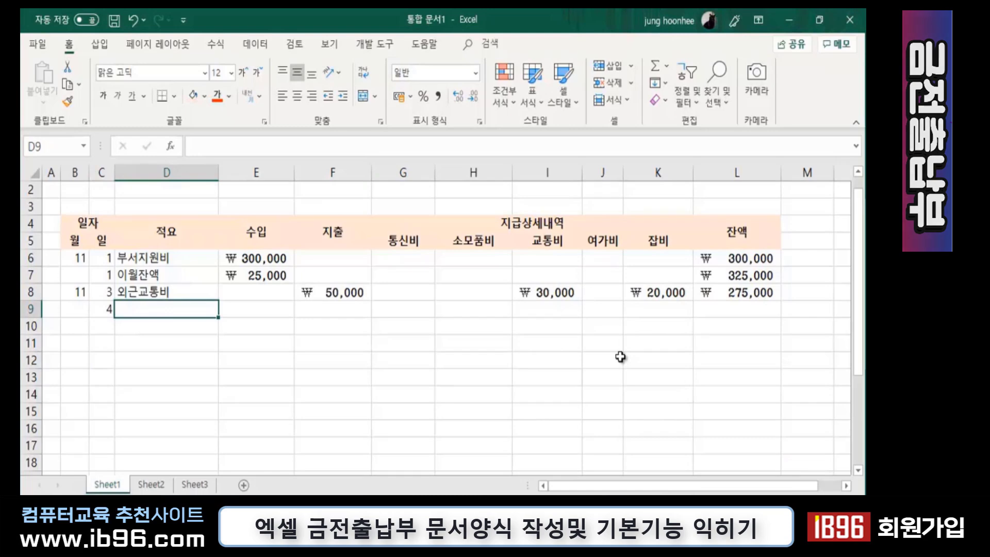
pyautogui.write('시')
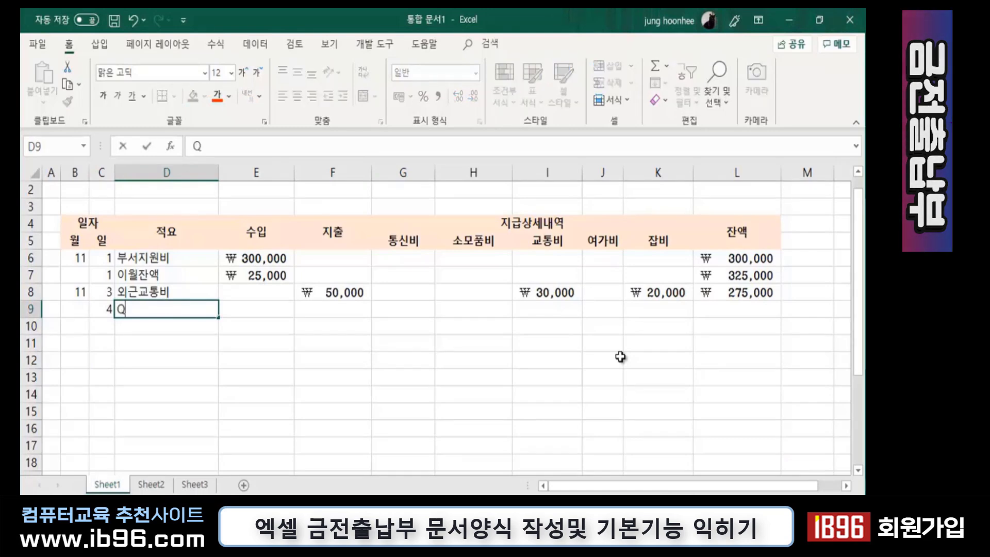
pyautogui.write('내')
pyautogui.press('BackSpace')
pyautogui.press('BackSpace')
pyautogui.write('복합길')
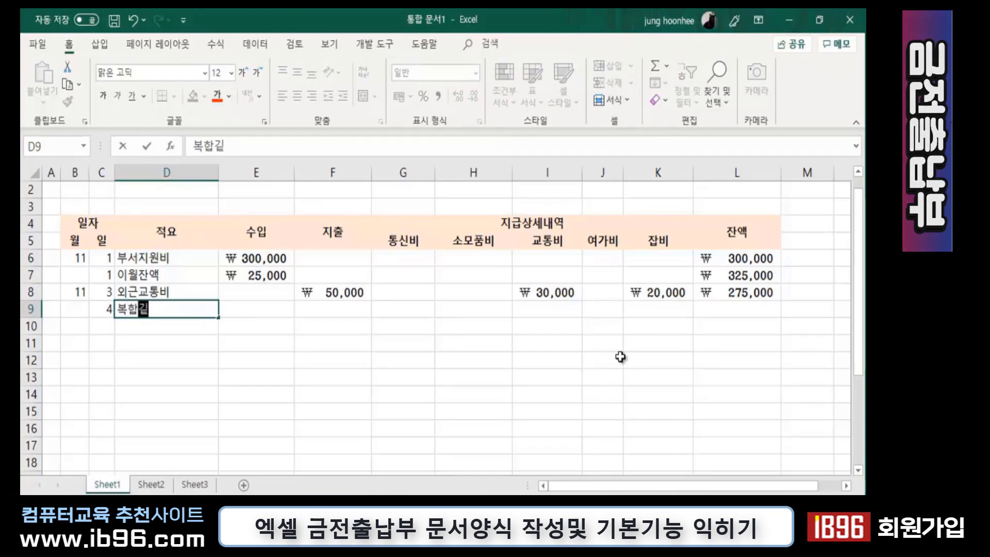
pyautogui.write('토너교체')
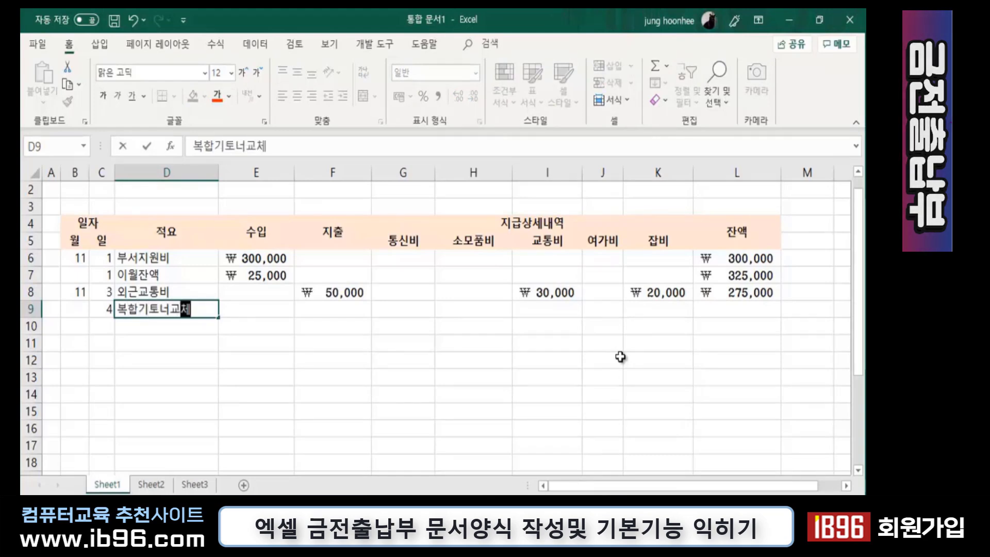
pyautogui.press('Tab')
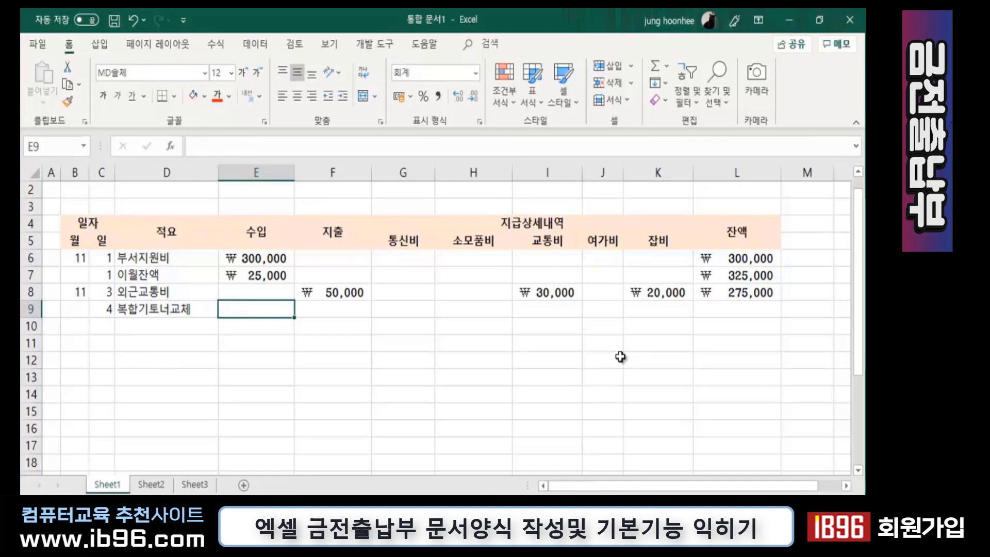
pyautogui.press('Tab')
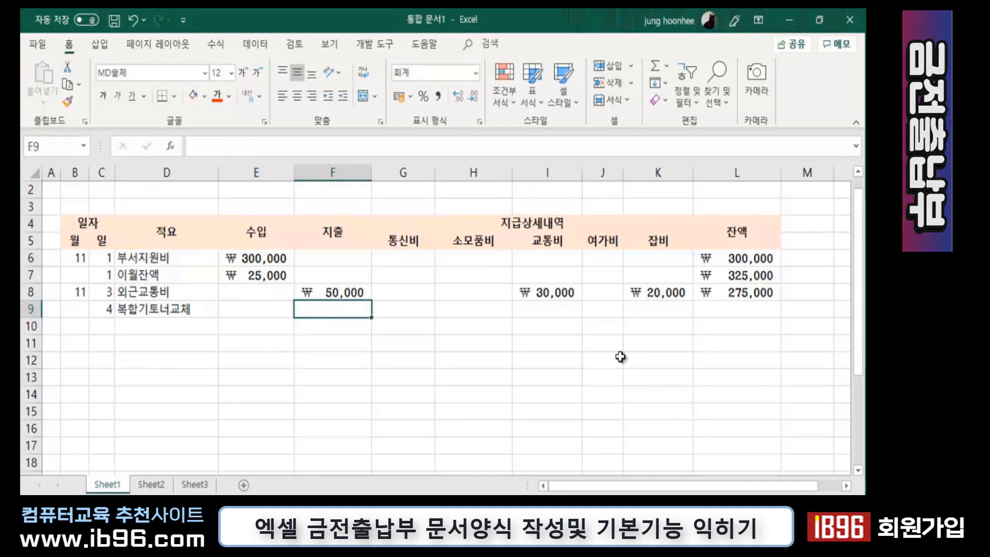
pyautogui.press('Tab')
pyautogui.press('Tab')
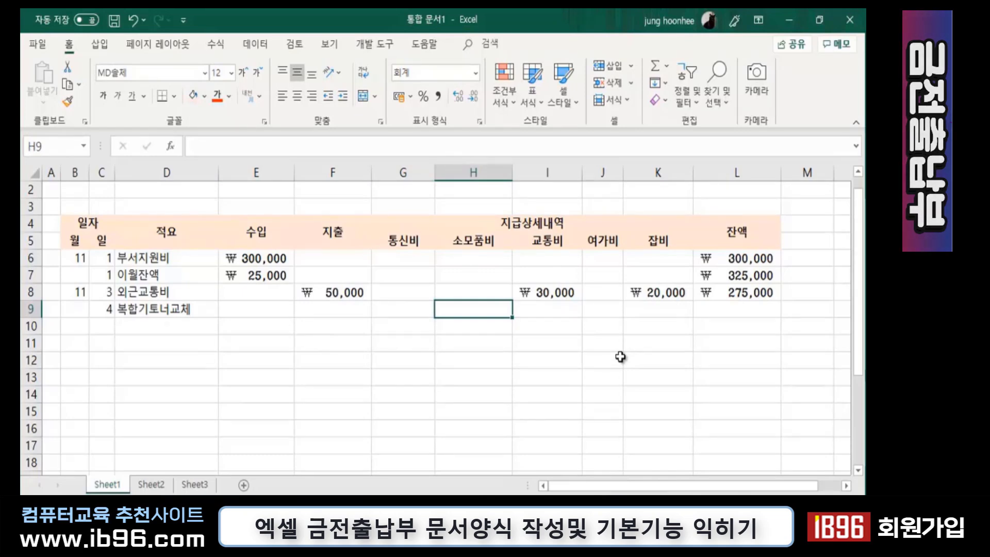
# Record ₩150,000 as the supplies expense in H9 and inspect the expense cells in column F
pyautogui.write('1500')
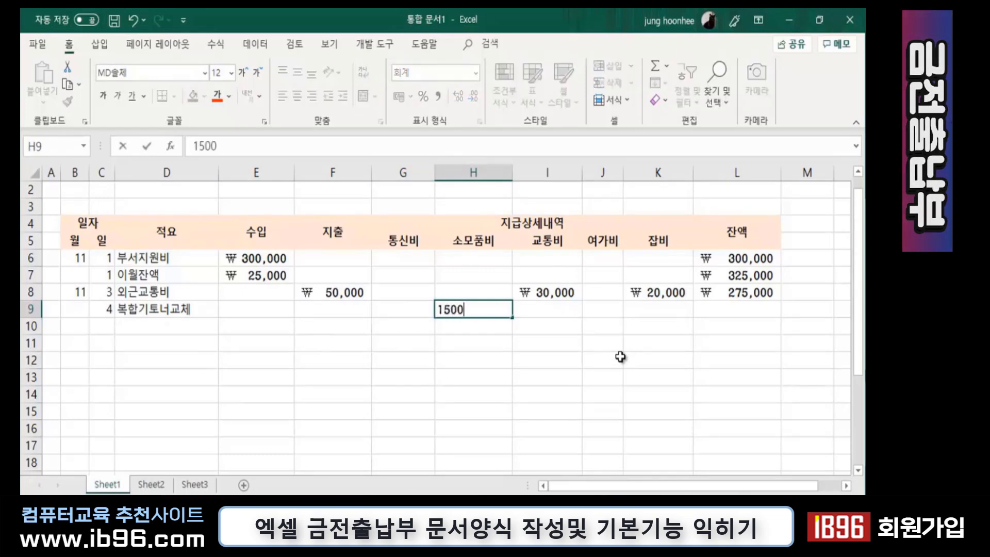
pyautogui.write('00')
pyautogui.press('Return')
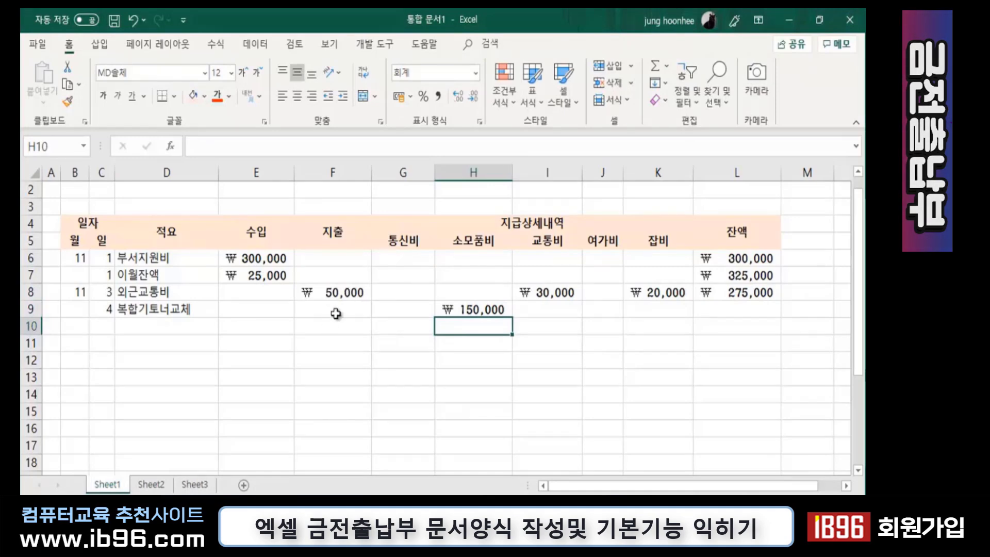
pyautogui.click(332, 292)
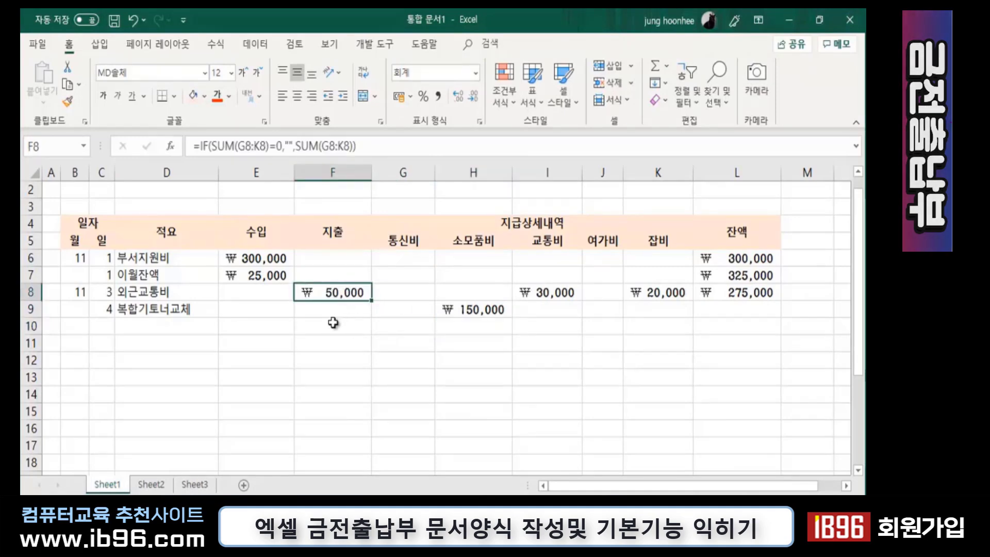
pyautogui.click(332, 325)
pyautogui.click(453, 342)
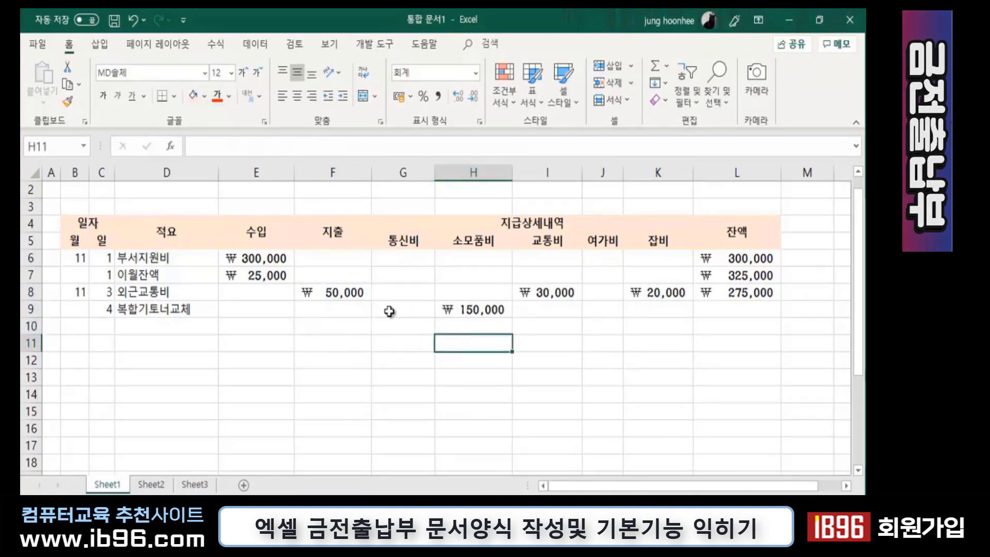
pyautogui.click(345, 309)
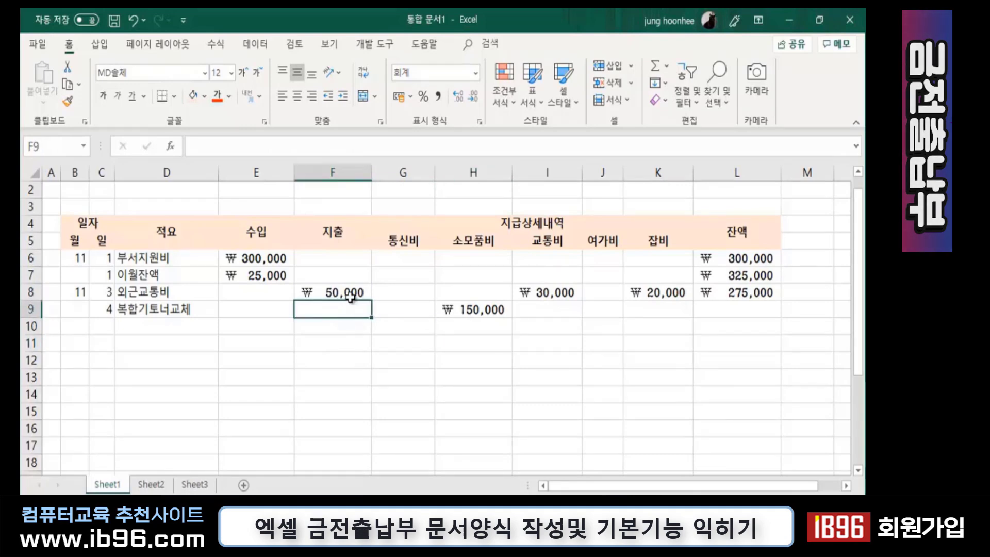
# Fill F8's expense-total formula down to F26 so F9 shows ₩ 150,000
pyautogui.click(331, 292)
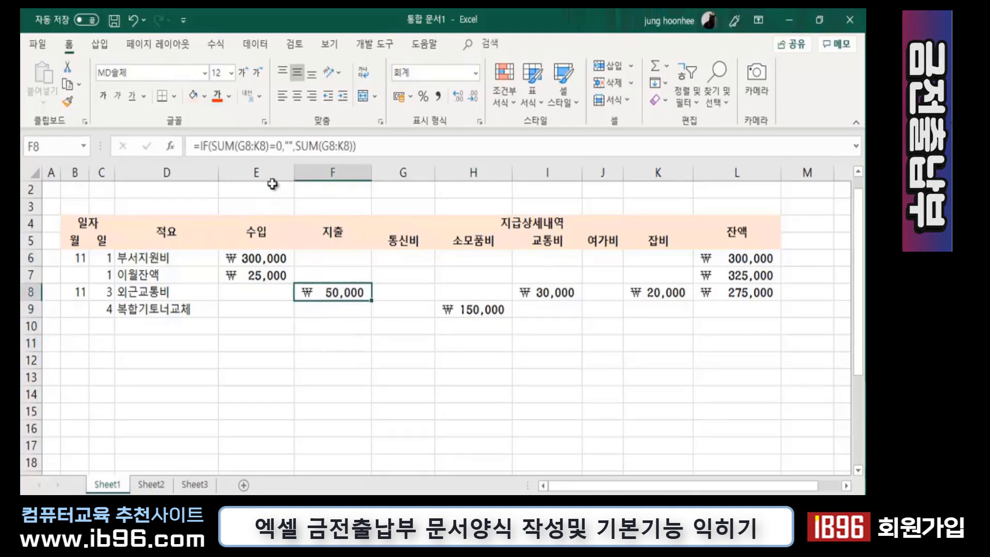
pyautogui.moveTo(372, 301); pyautogui.dragTo(368, 479)
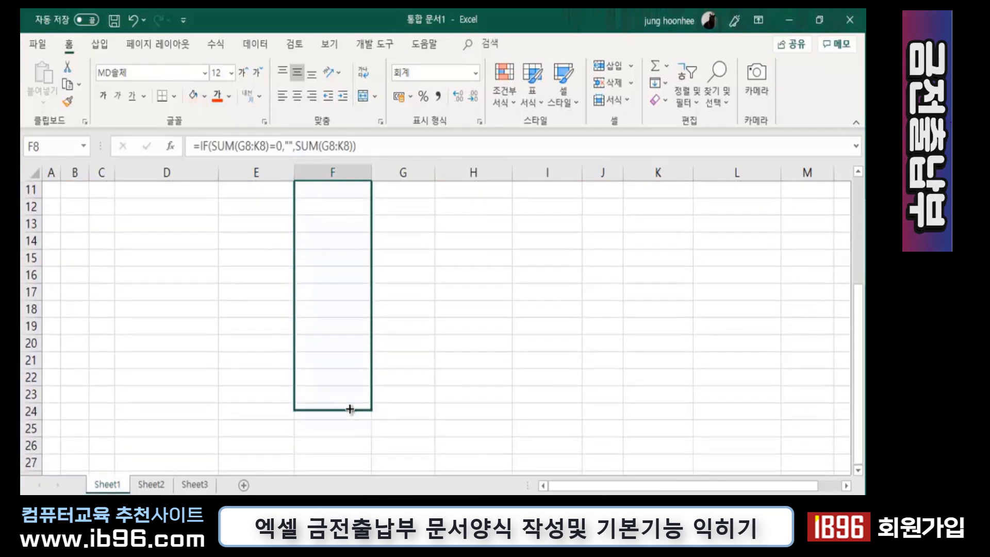
pyautogui.moveTo(368, 477); pyautogui.dragTo(343, 449)
pyautogui.scroll(3, 456, 367)
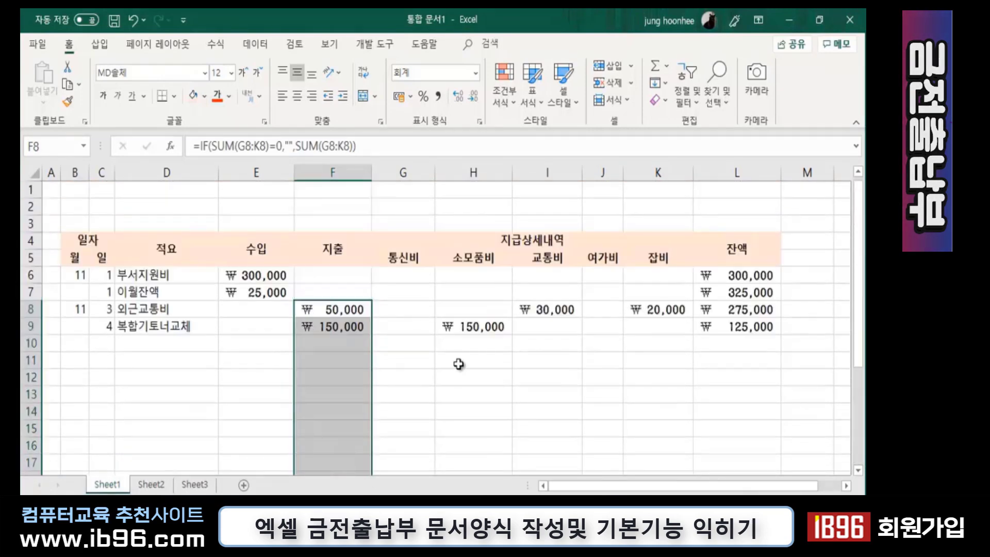
pyautogui.click(471, 378)
pyautogui.click(335, 328)
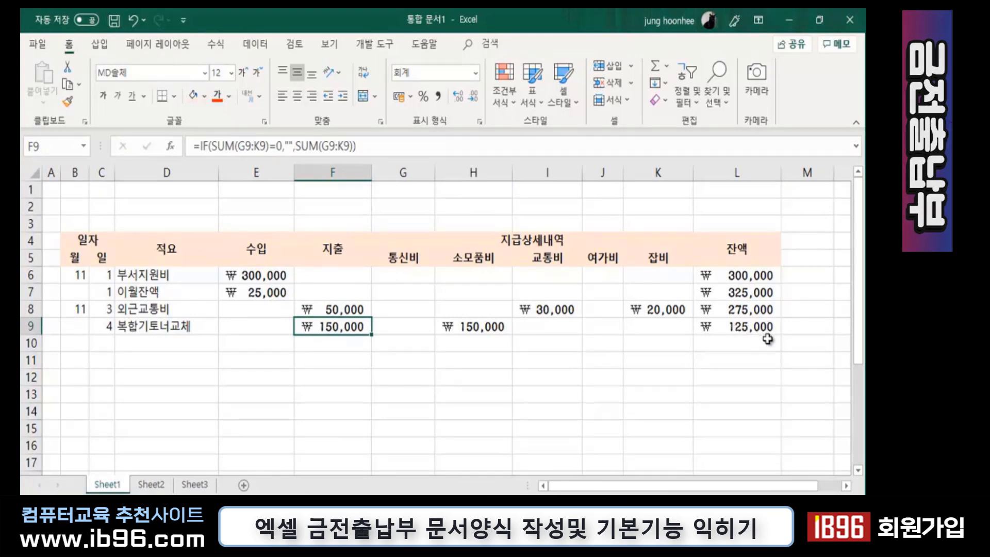
# Enter day 5 in C10 with the description 부서회식 in D10
pyautogui.click(99, 343)
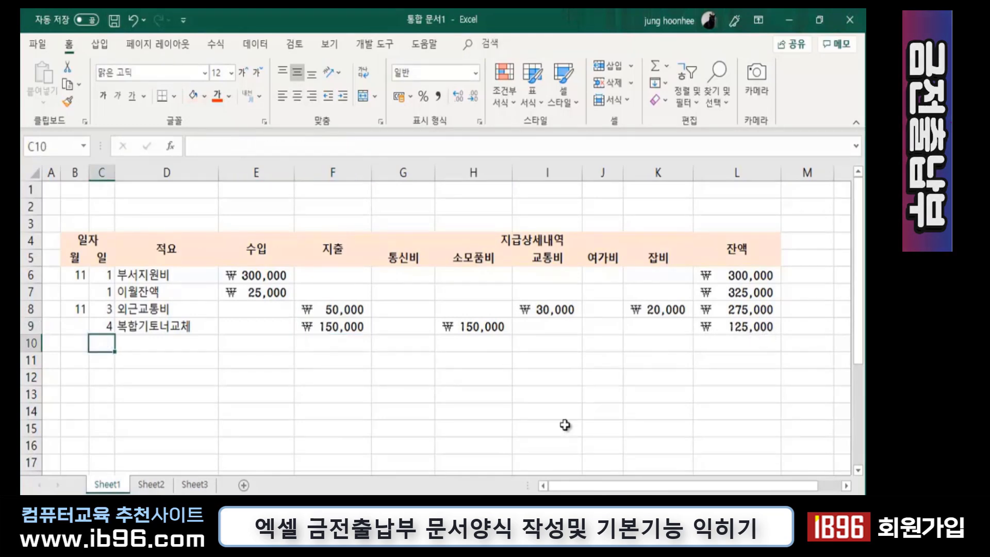
pyautogui.write('5')
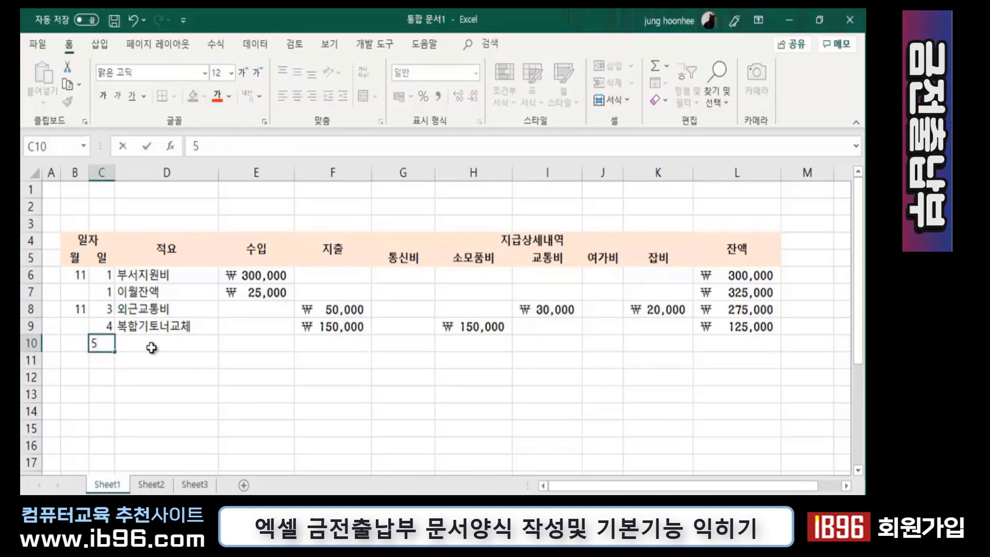
pyautogui.click(148, 346)
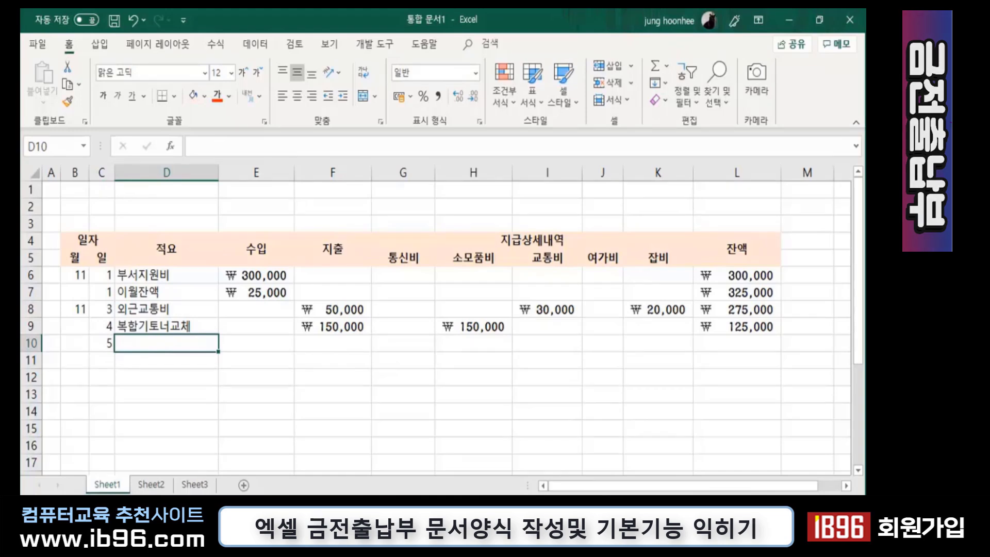
pyautogui.write('호')
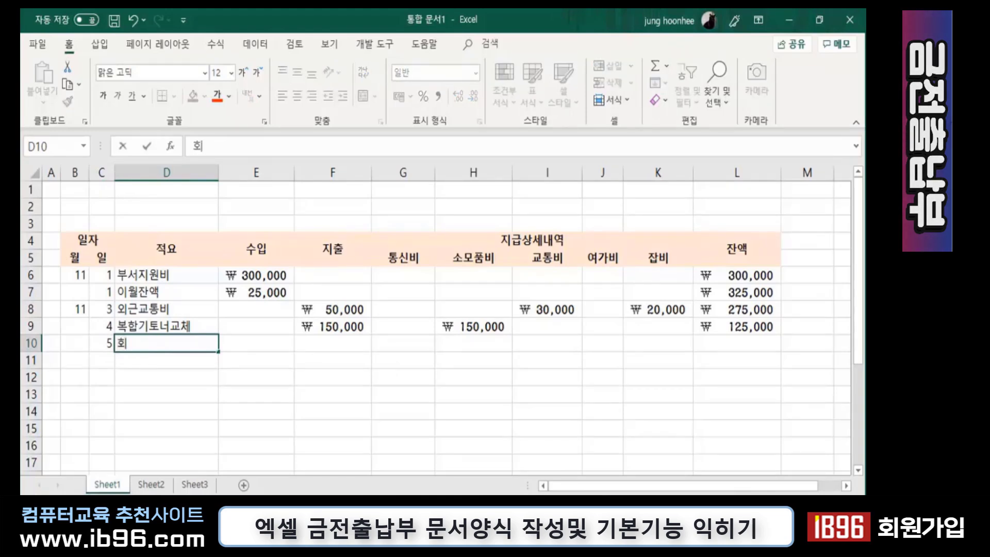
pyautogui.press('BackSpace')
pyautogui.write('부서')
pyautogui.write('회')
pyautogui.write('시')
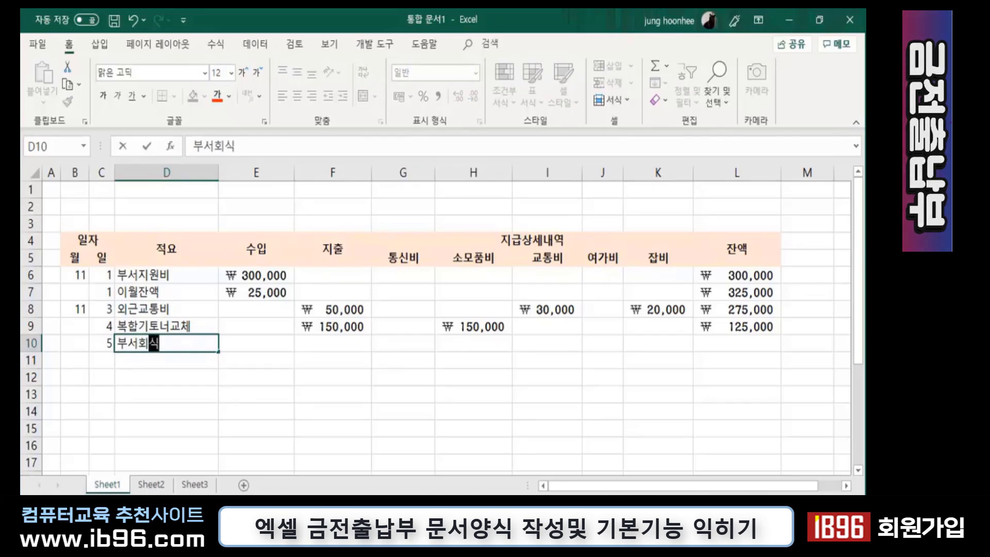
pyautogui.click(257, 343)
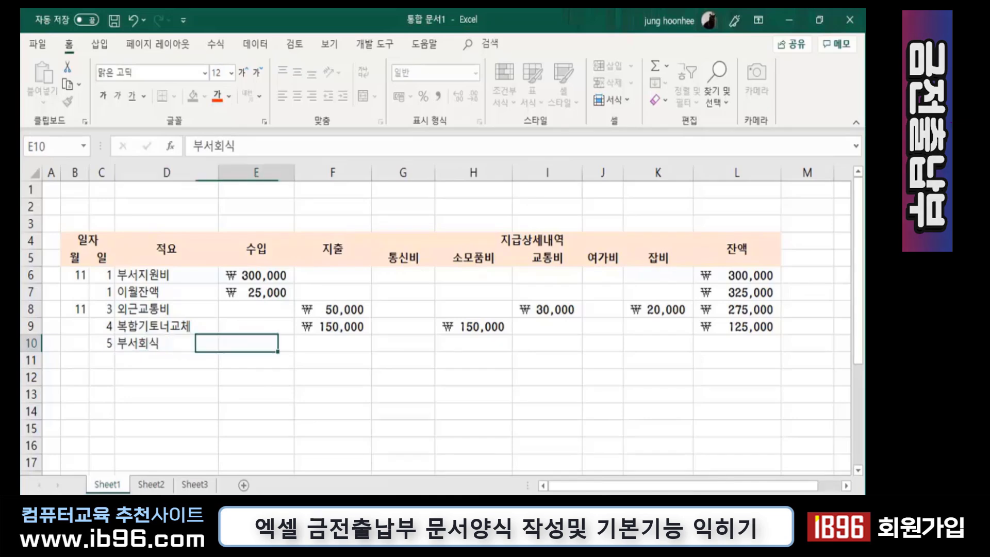
# Record ₩100,000 under 여가비 in J10 and check the balance drops to ₩25,000
pyautogui.press('Right')
pyautogui.press('Right')
pyautogui.press('Right')
pyautogui.press('Right')
pyautogui.press('Right')
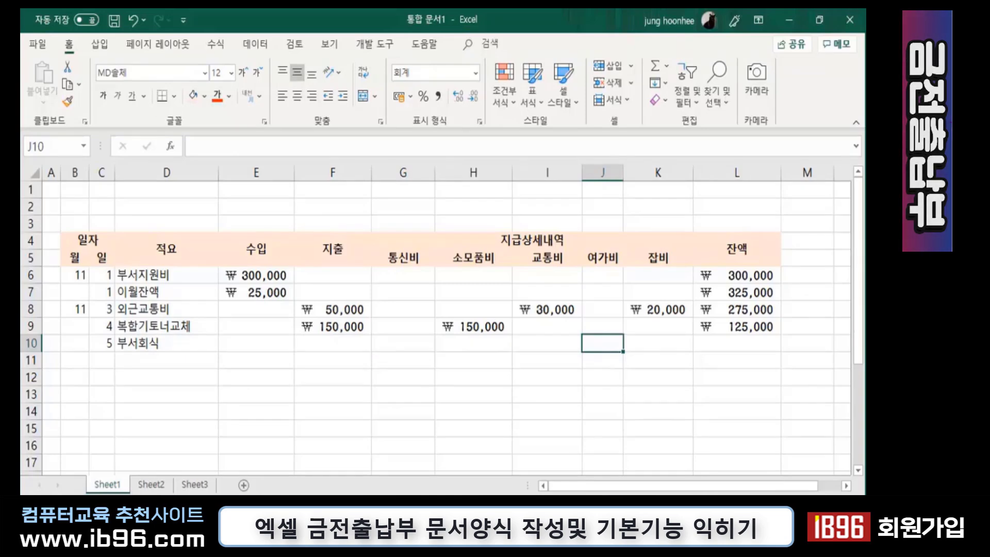
pyautogui.write('1')
pyautogui.write('0000')
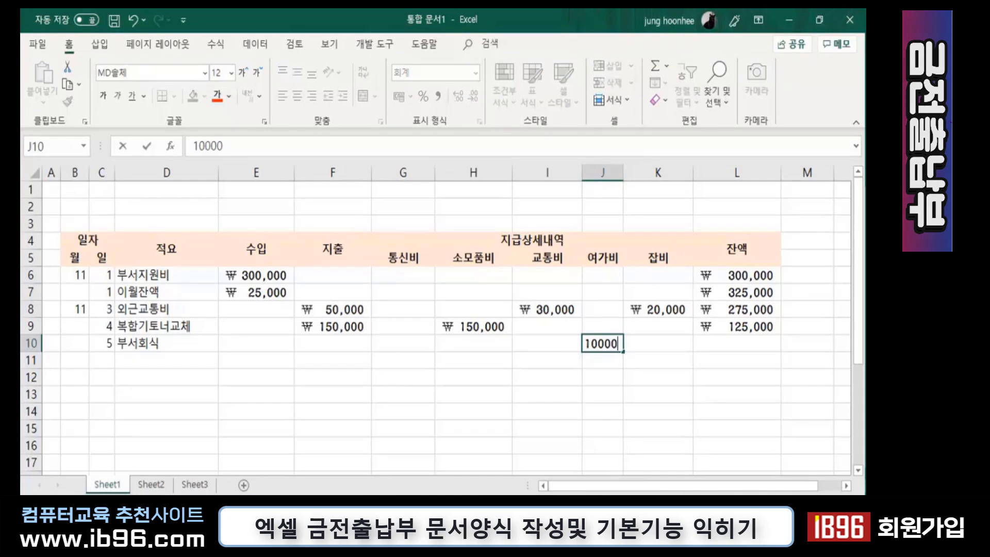
pyautogui.write('0')
pyautogui.press('Return')
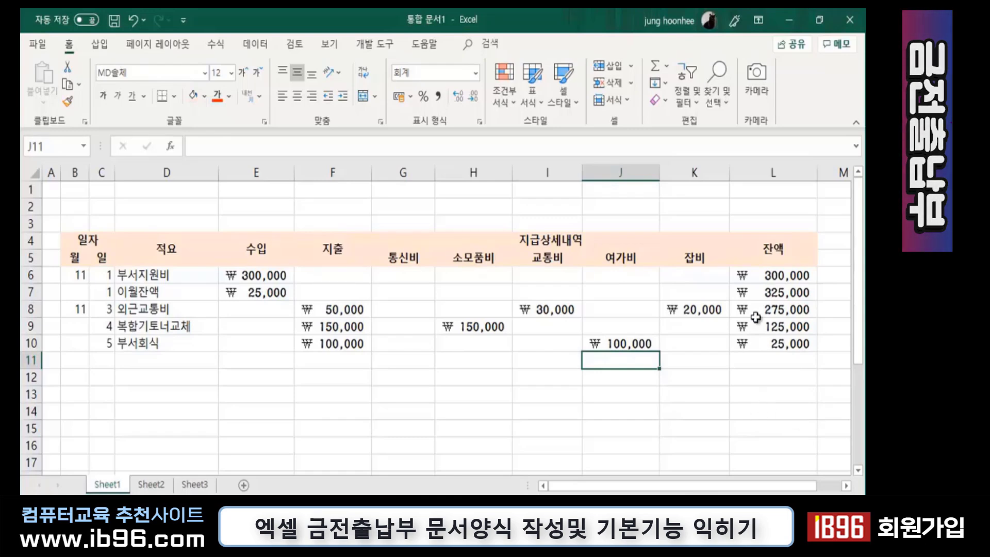
pyautogui.click(757, 295)
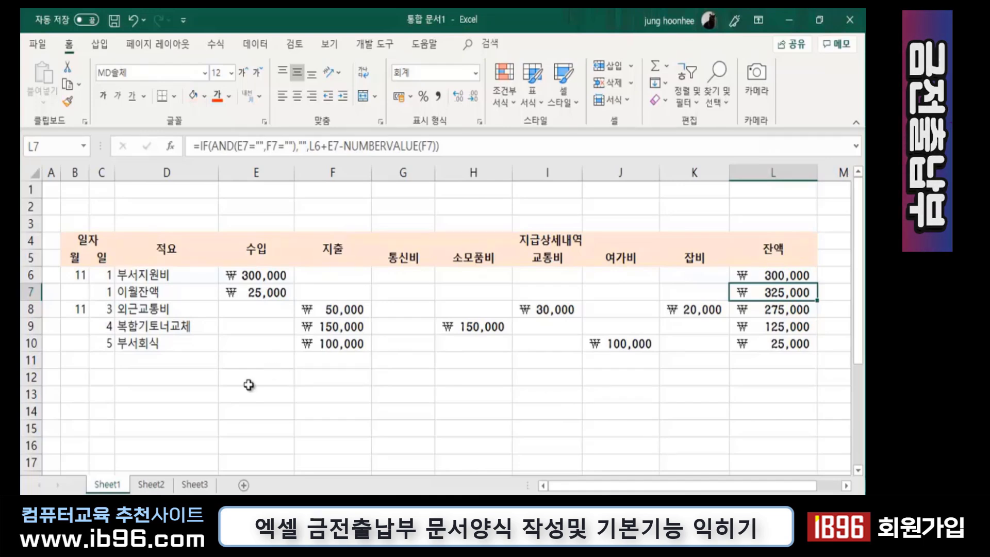
pyautogui.scroll(-2, 228, 372)
pyautogui.scroll(-2, 232, 376)
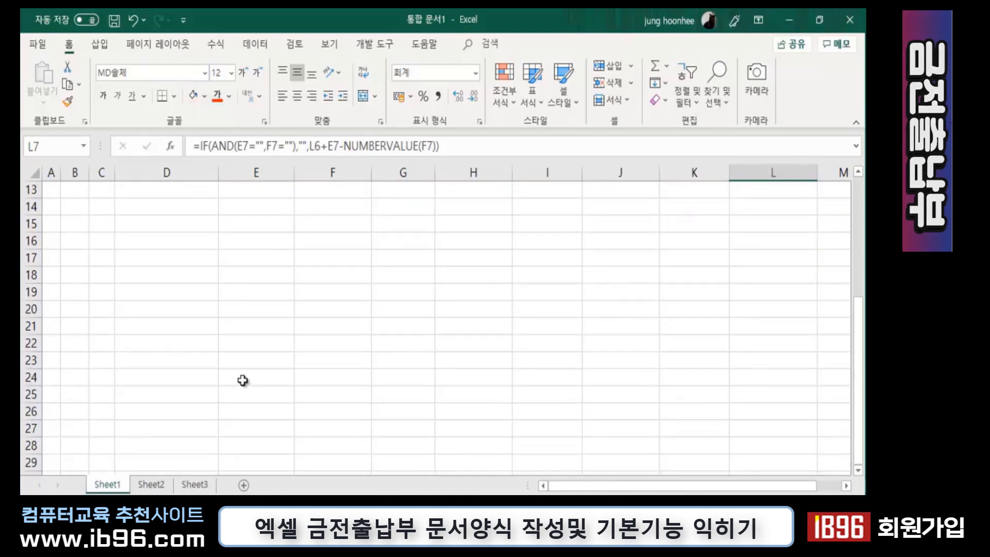
pyautogui.scroll(2, 242, 382)
pyautogui.scroll(-1, 240, 382)
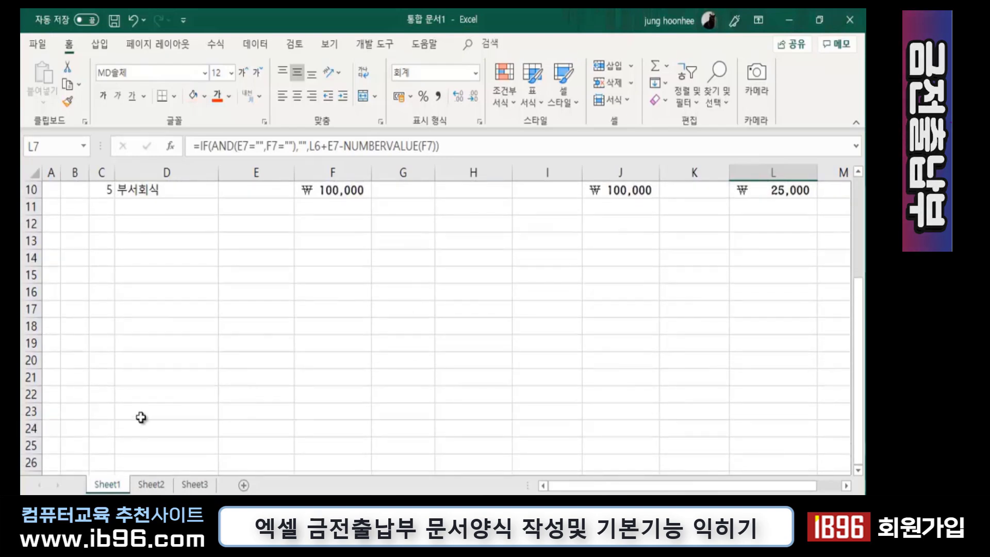
pyautogui.scroll(-2, 138, 415)
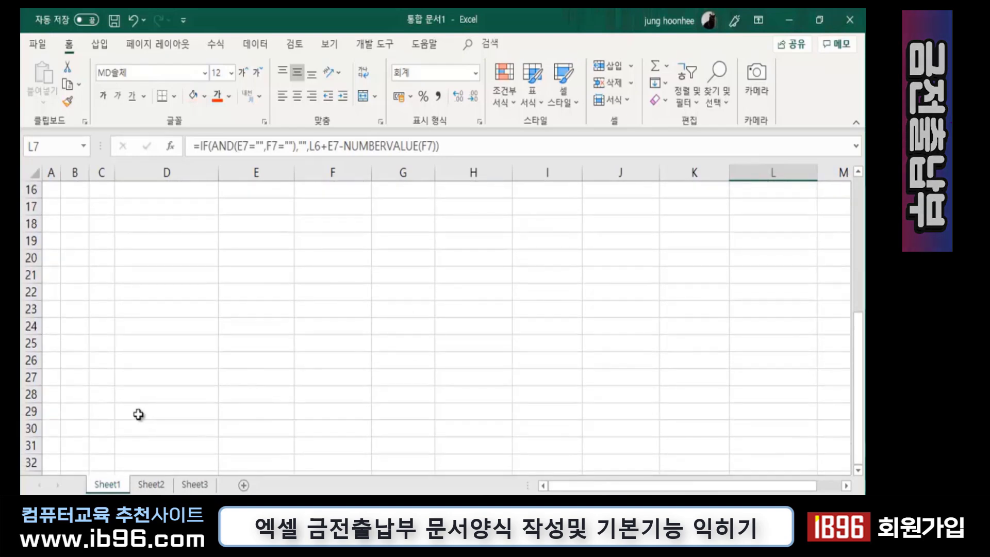
pyautogui.click(74, 363)
# Apply All Borders to the ledger range B4:L26 and check the resulting grid
pyautogui.moveTo(102, 363)
pyautogui.mouseDown()
pyautogui.moveTo(400, 380)
pyautogui.moveTo(696, 342)
pyautogui.moveTo(769, 344)
pyautogui.moveTo(782, 192)
pyautogui.moveTo(846, 181)
pyautogui.moveTo(762, 181)
pyautogui.moveTo(747, 269)
pyautogui.mouseUp()
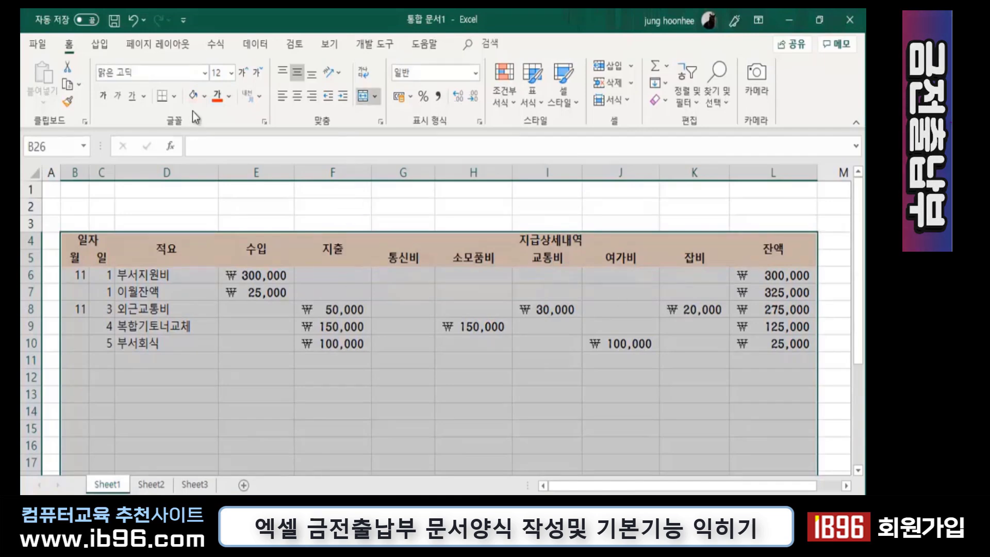
pyautogui.click(174, 95)
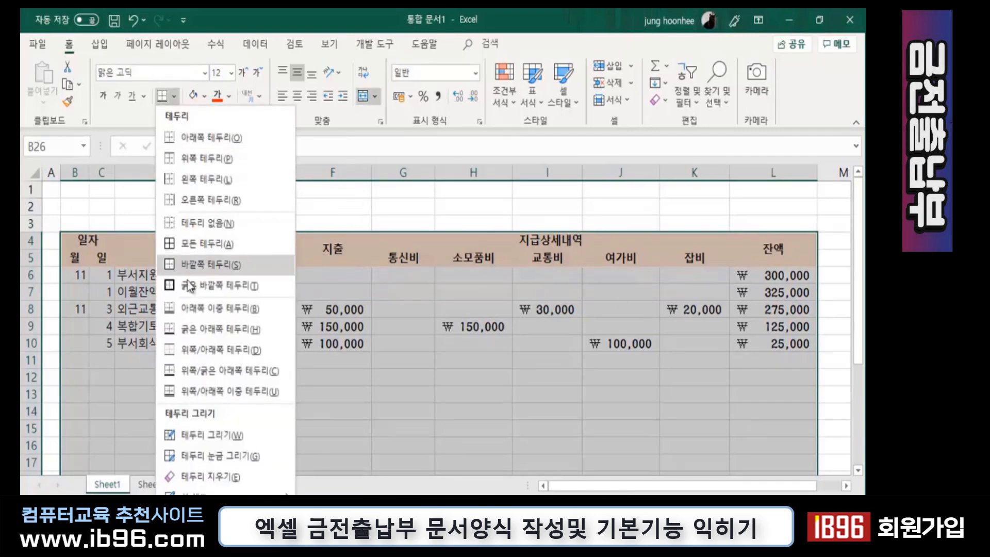
pyautogui.click(195, 246)
pyautogui.scroll(-6, 190, 238)
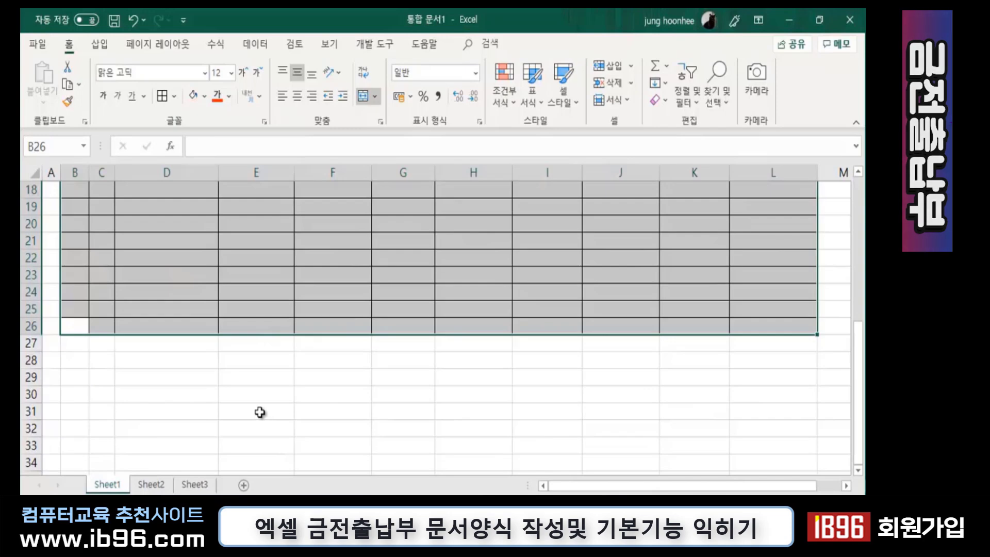
pyautogui.click(237, 415)
pyautogui.scroll(4, 237, 415)
pyautogui.scroll(2, 237, 415)
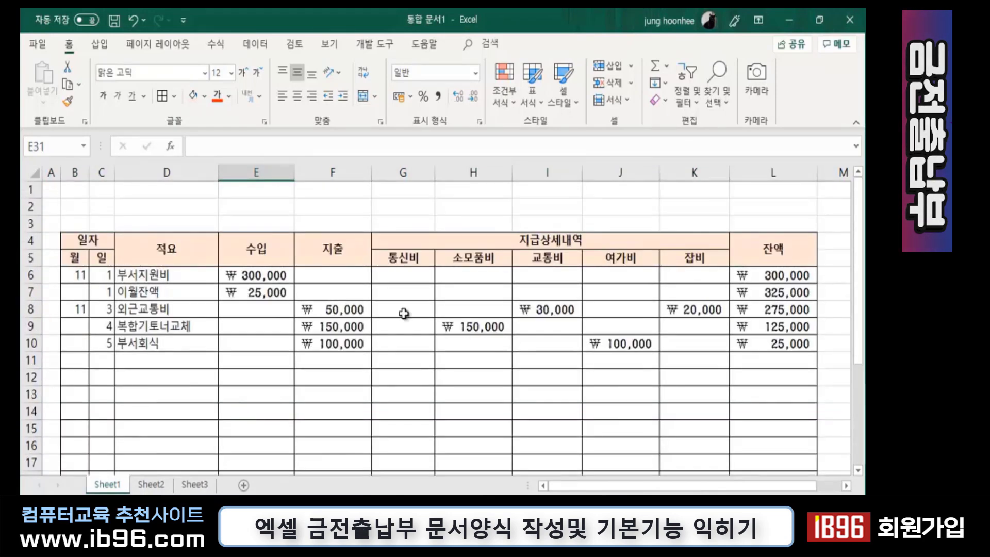
pyautogui.scroll(-1, 283, 317)
pyautogui.scroll(-2, 221, 391)
pyautogui.scroll(-2, 222, 403)
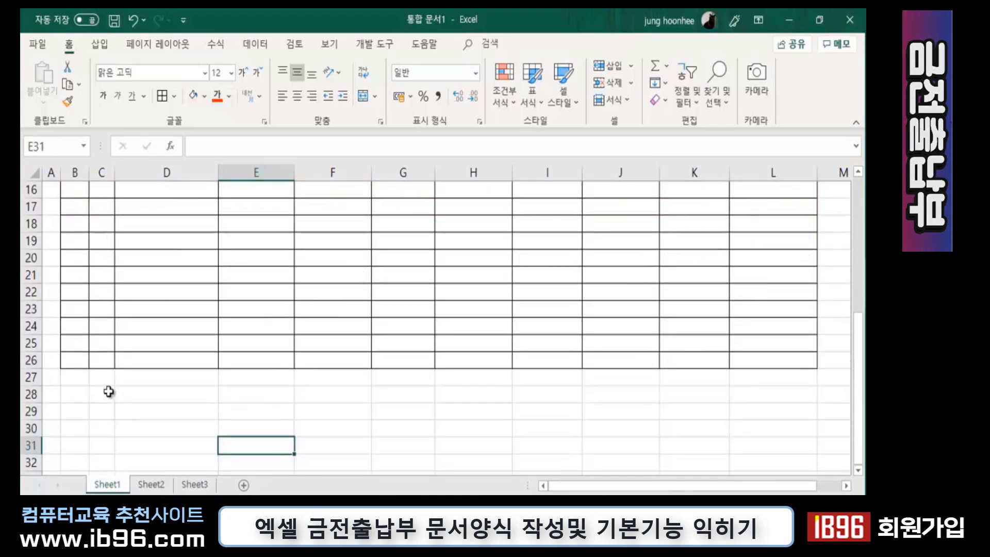
# Merge and centre B27:D27 and type the label 이달의 결산정보
pyautogui.click(71, 379)
pyautogui.moveTo(89, 380); pyautogui.dragTo(99, 379)
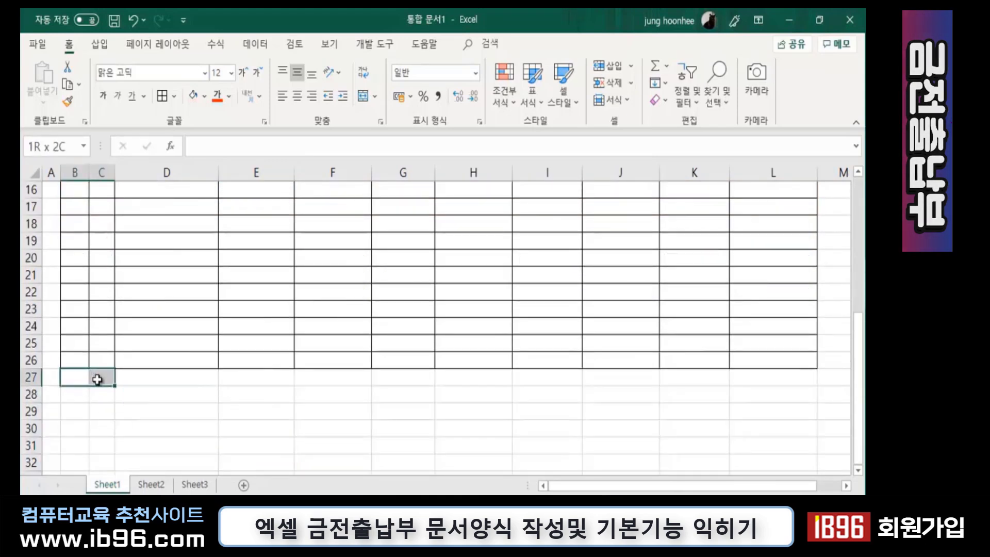
pyautogui.scroll(2, 221, 386)
pyautogui.scroll(2, 221, 388)
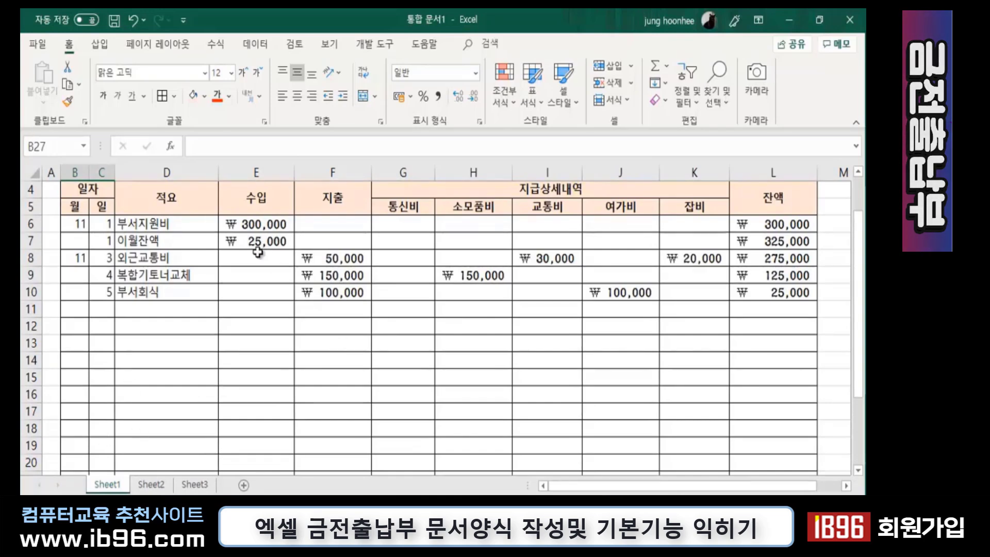
pyautogui.scroll(-2, 276, 206)
pyautogui.scroll(-2, 274, 343)
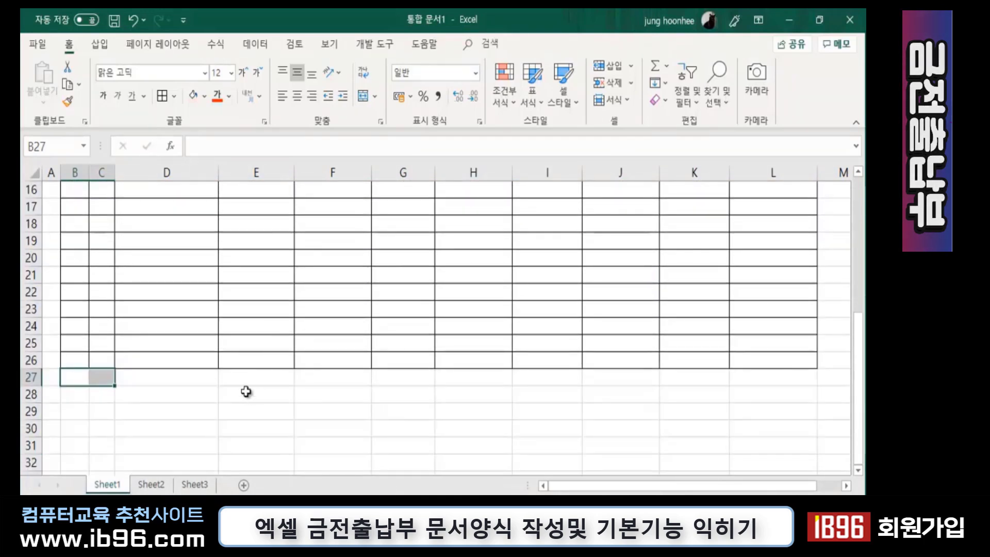
pyautogui.moveTo(90, 377); pyautogui.dragTo(151, 380)
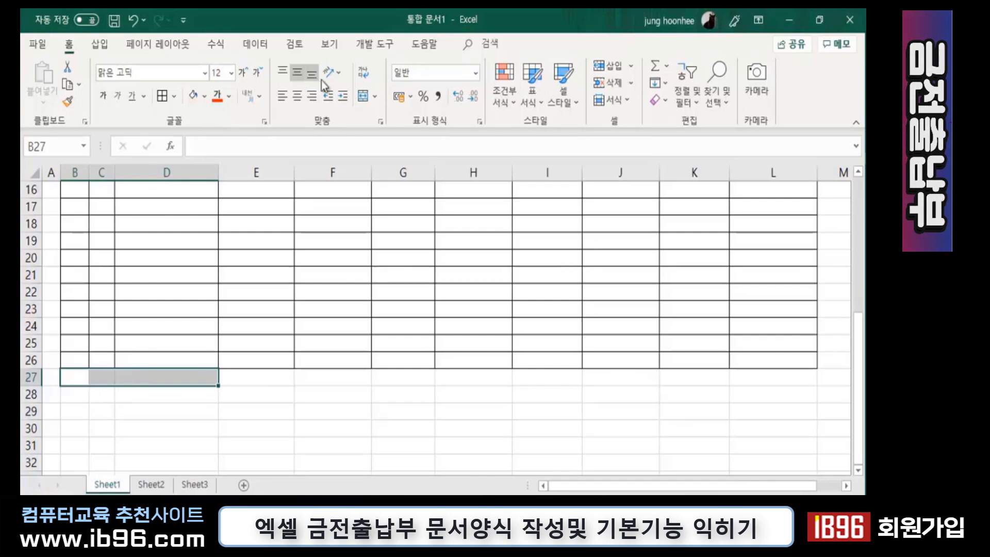
pyautogui.click(363, 96)
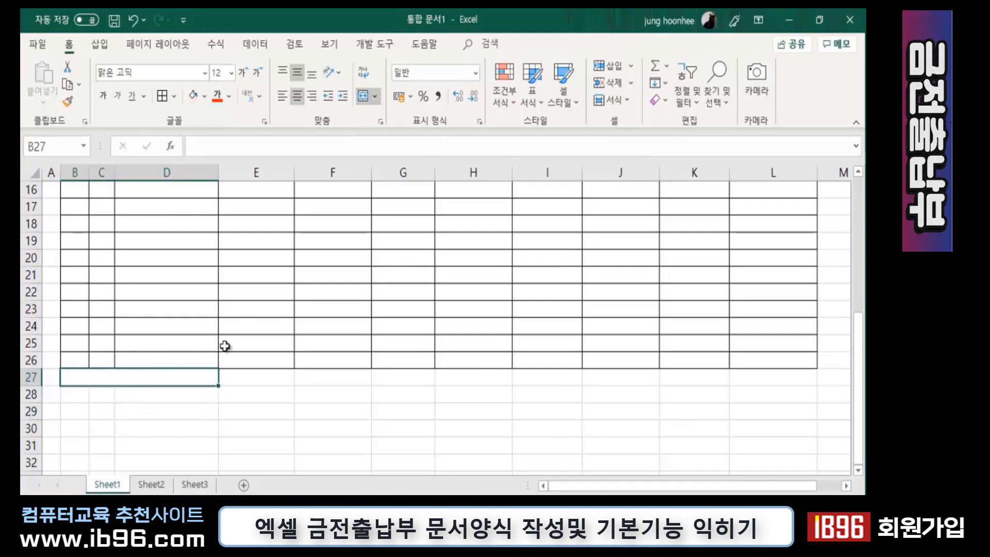
pyautogui.write('이달의 겨')
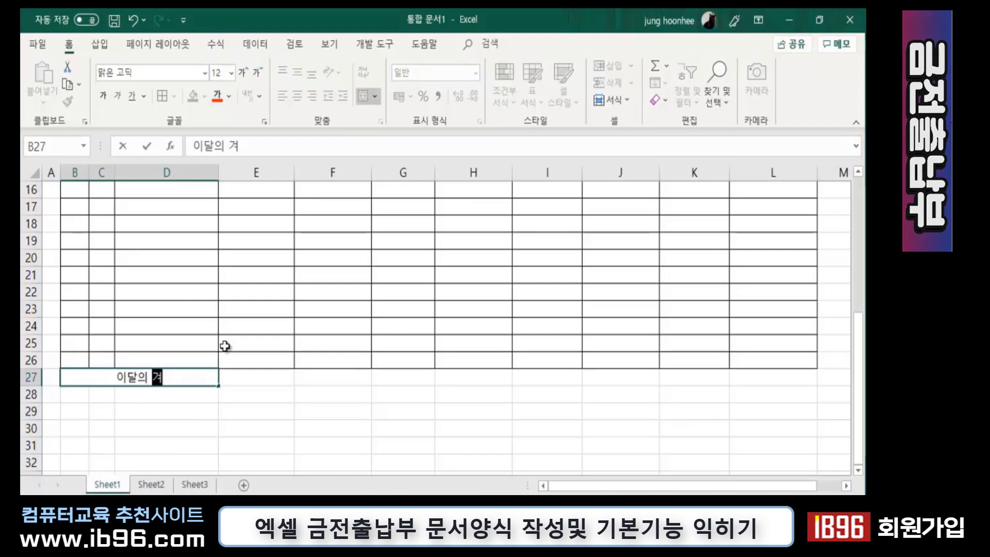
pyautogui.write('결산정보')
# Commit the 이달의 결산정보 label and pick E27 for the income total
pyautogui.press('Return')
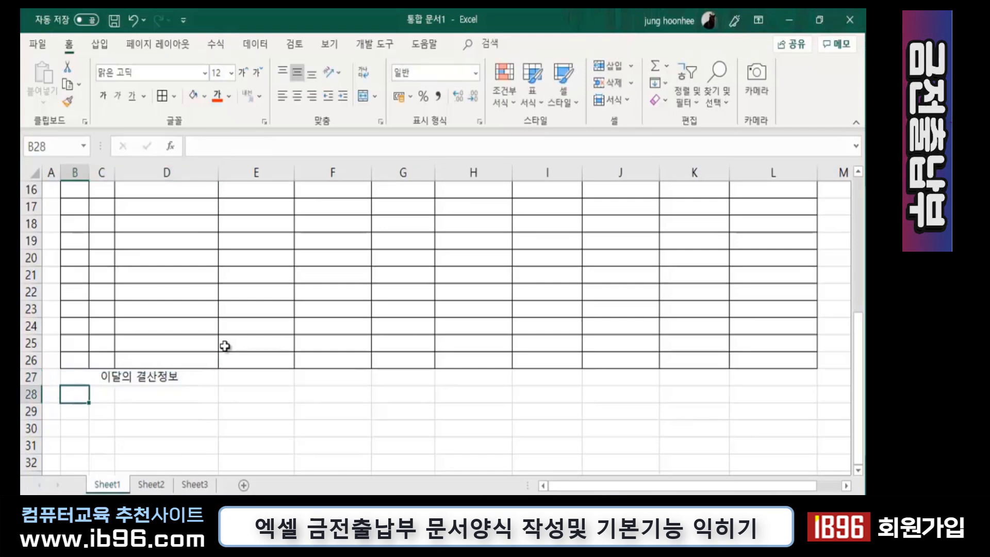
pyautogui.click(262, 376)
pyautogui.scroll(2, 386, 385)
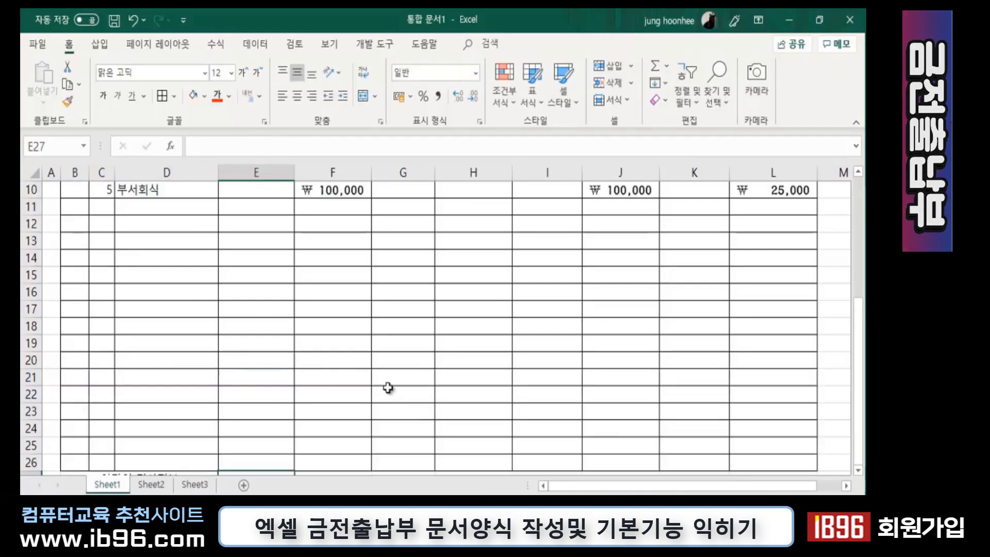
pyautogui.scroll(2, 387, 387)
pyautogui.moveTo(253, 224); pyautogui.dragTo(259, 428)
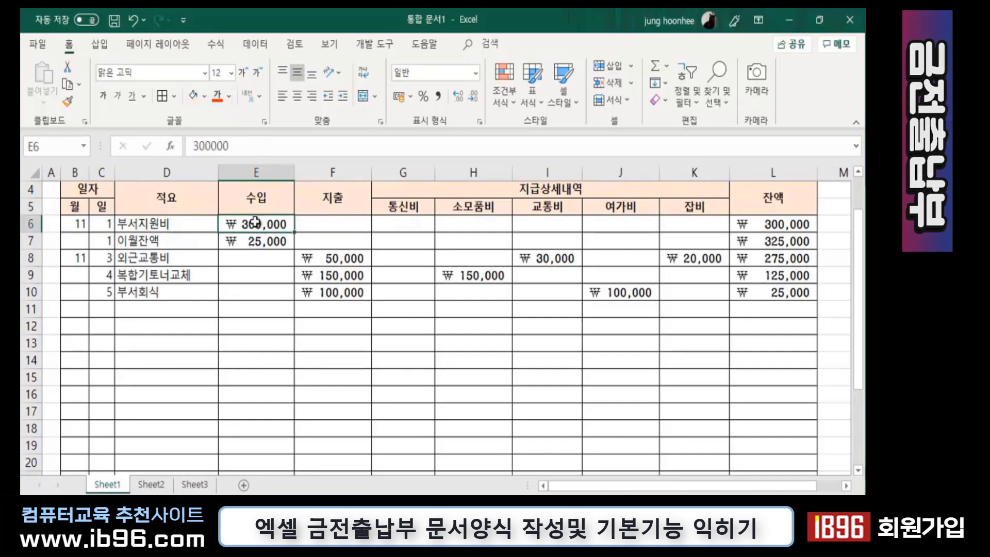
pyautogui.scroll(-2, 261, 446)
pyautogui.scroll(-4, 255, 361)
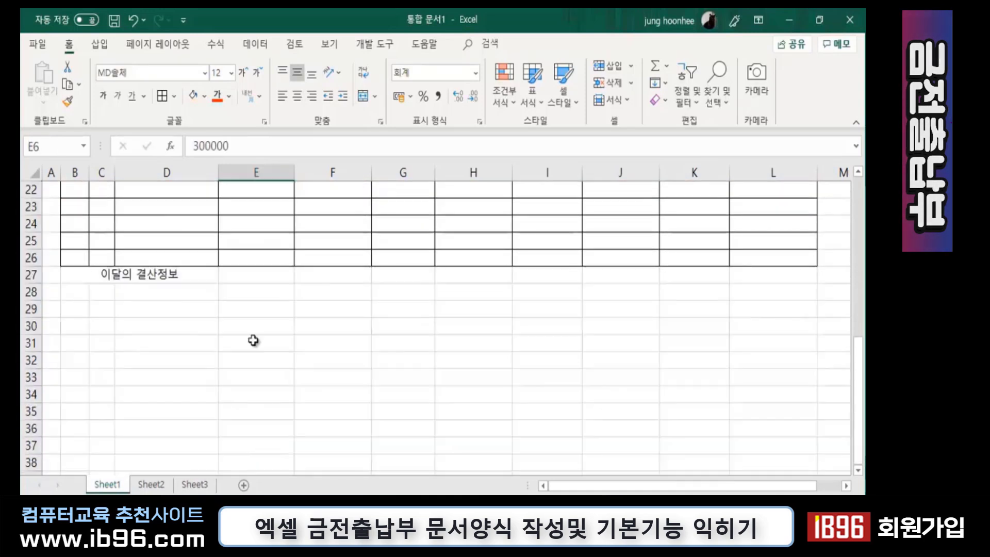
pyautogui.click(260, 275)
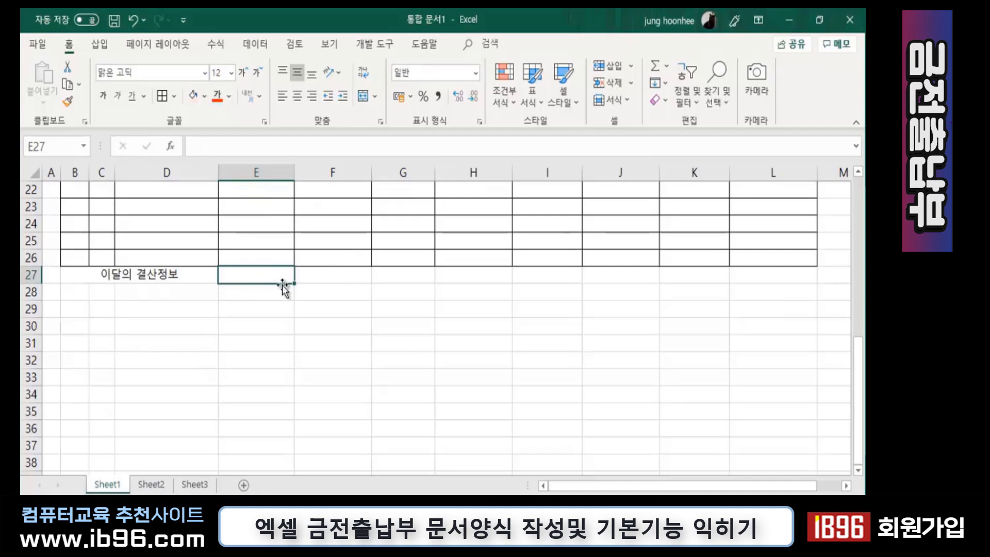
pyautogui.scroll(4, 243, 268)
pyautogui.scroll(3, 243, 267)
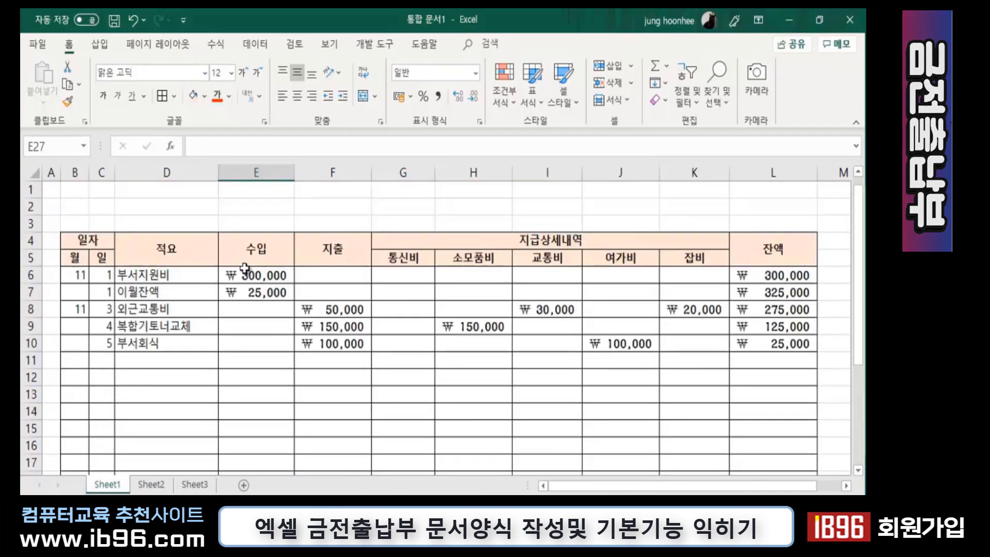
pyautogui.scroll(-3, 261, 330)
pyautogui.scroll(-4, 261, 381)
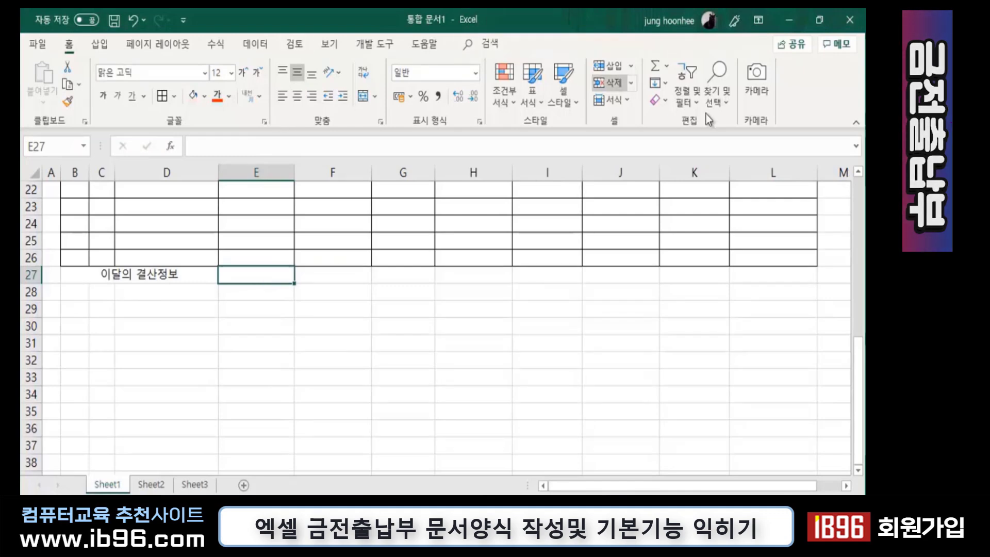
# Enter =SUM(E6:E26) in E27, giving a total income of ₩325,000
pyautogui.click(657, 67)
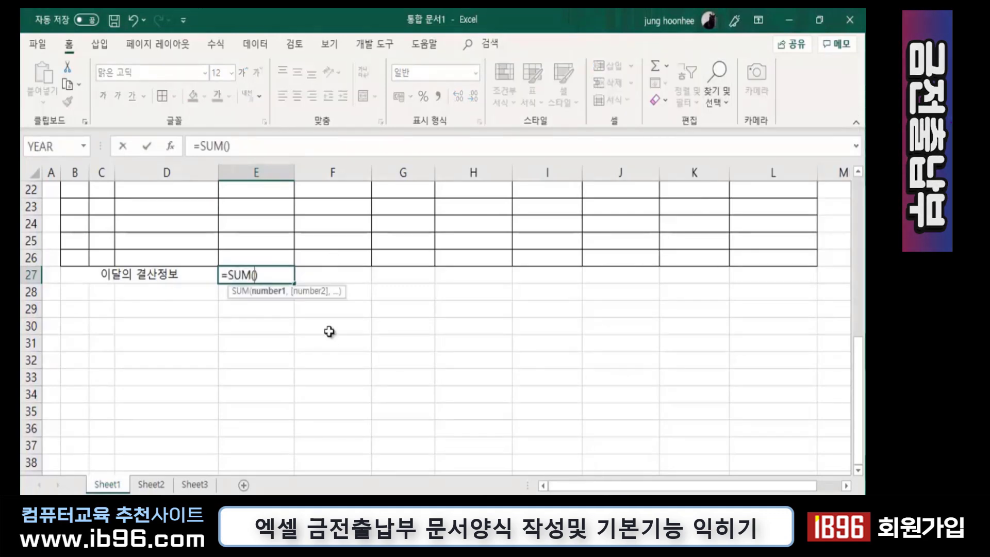
pyautogui.scroll(2, 329, 330)
pyautogui.scroll(2, 328, 331)
pyautogui.scroll(3, 296, 324)
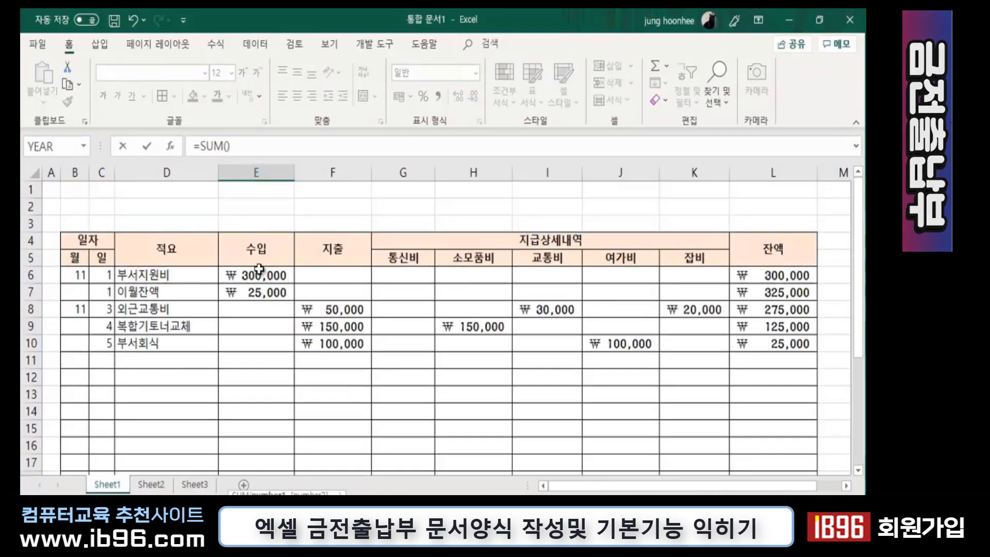
pyautogui.moveTo(259, 268); pyautogui.dragTo(258, 457)
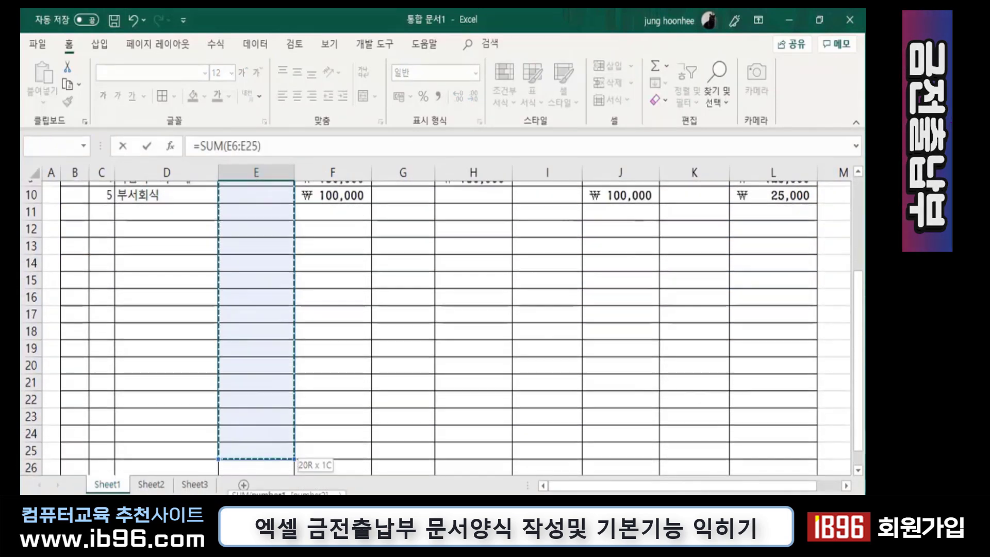
pyautogui.moveTo(258, 457); pyautogui.dragTo(263, 422)
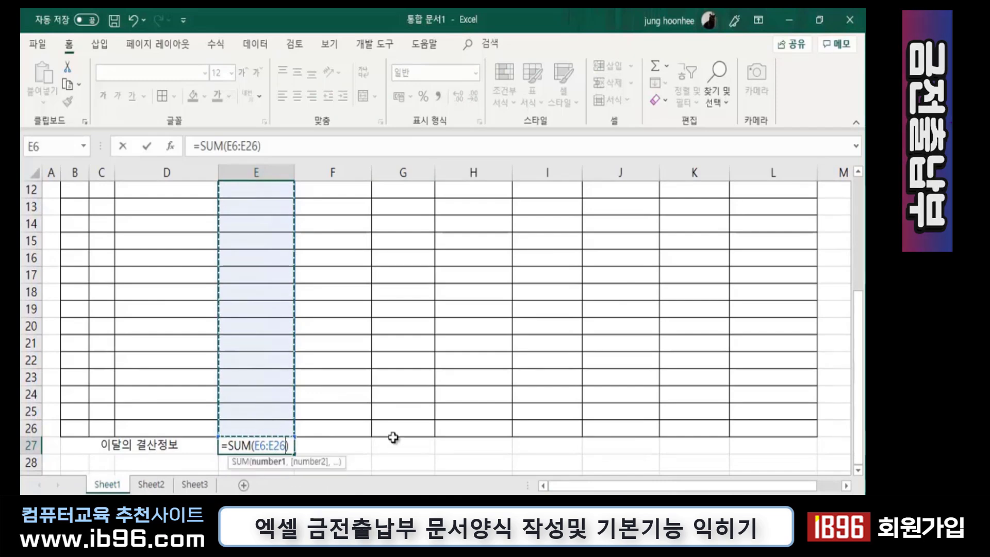
pyautogui.press('Return')
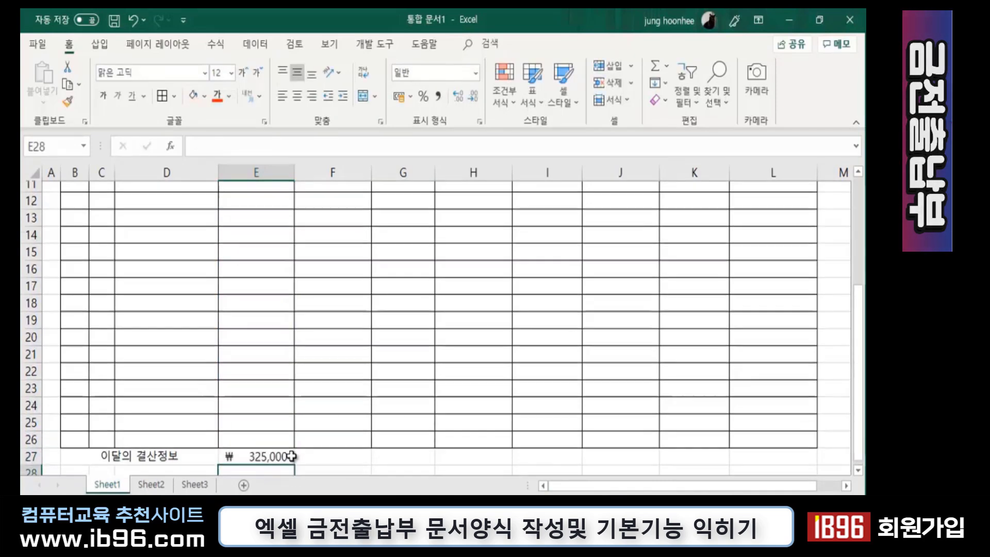
pyautogui.scroll(4, 292, 456)
pyautogui.scroll(-2, 292, 455)
pyautogui.scroll(-2, 302, 458)
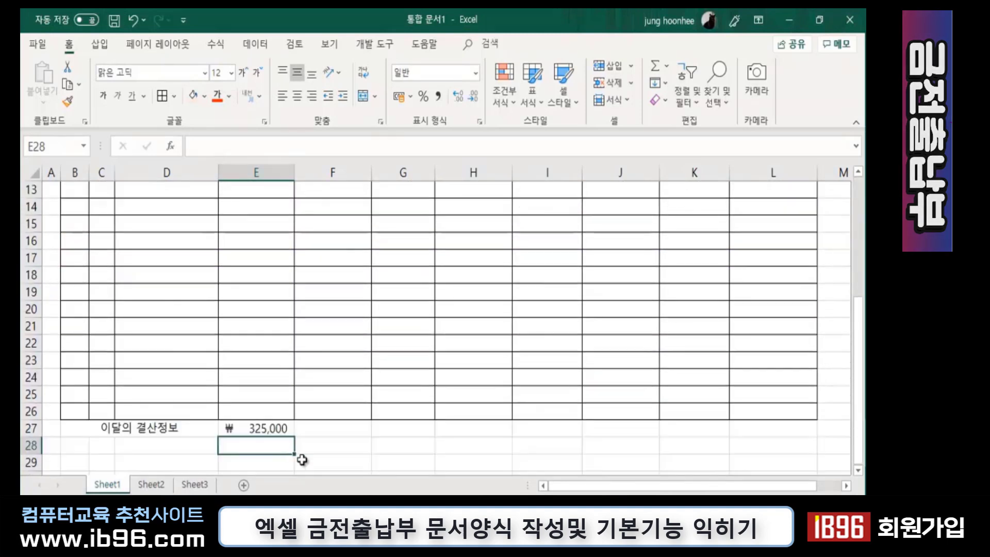
pyautogui.click(333, 429)
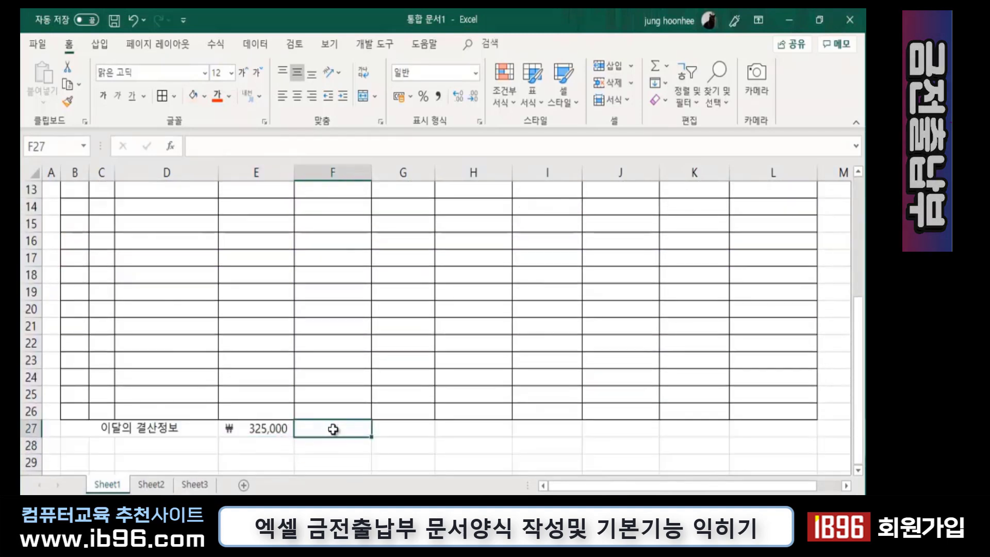
pyautogui.click(261, 428)
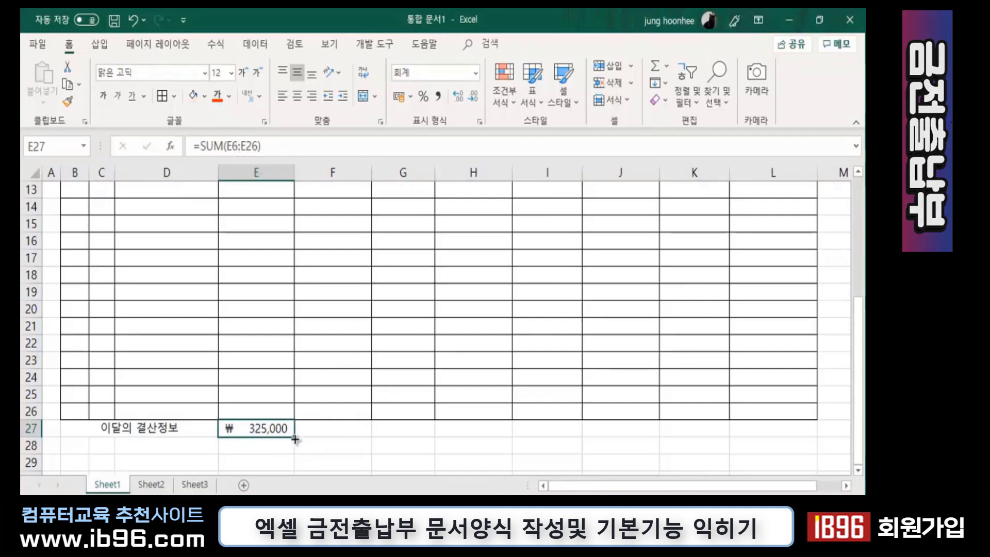
pyautogui.moveTo(296, 435); pyautogui.dragTo(369, 442)
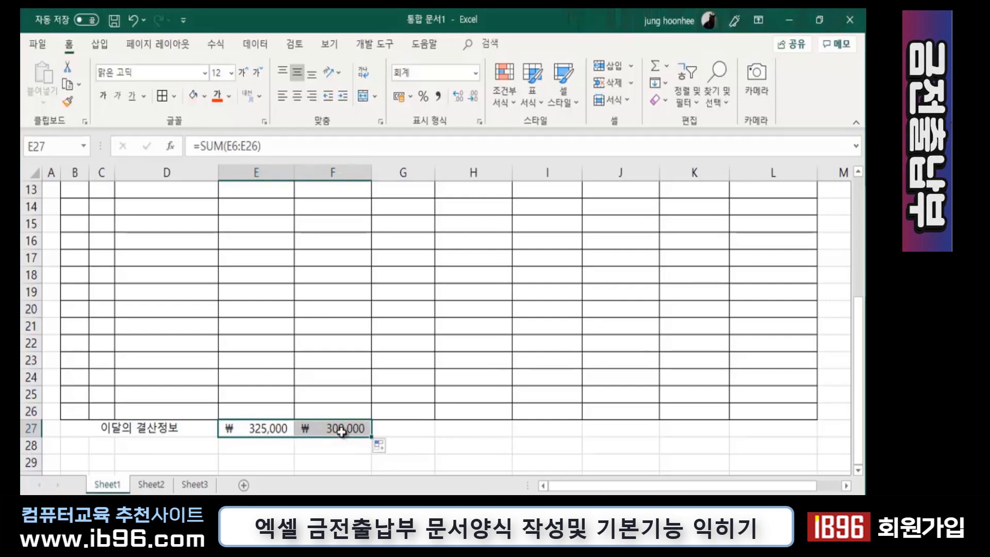
pyautogui.moveTo(406, 437)
pyautogui.mouseDown()
pyautogui.moveTo(701, 424)
pyautogui.moveTo(691, 429)
pyautogui.mouseUp()
pyautogui.scroll(2, 538, 419)
pyautogui.scroll(2, 541, 419)
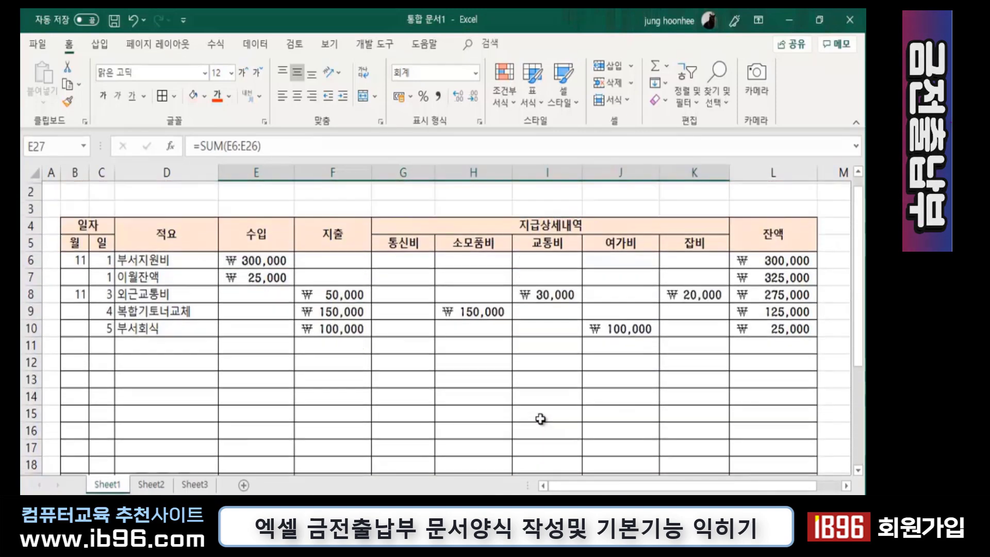
pyautogui.scroll(1, 540, 418)
pyautogui.scroll(-3, 540, 418)
pyautogui.scroll(-2, 524, 422)
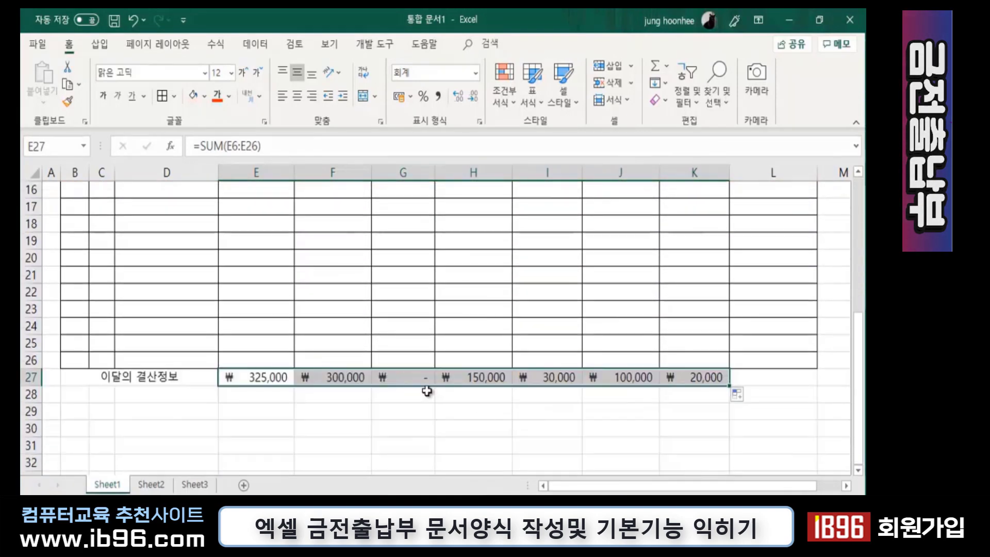
pyautogui.click(415, 409)
pyautogui.click(409, 378)
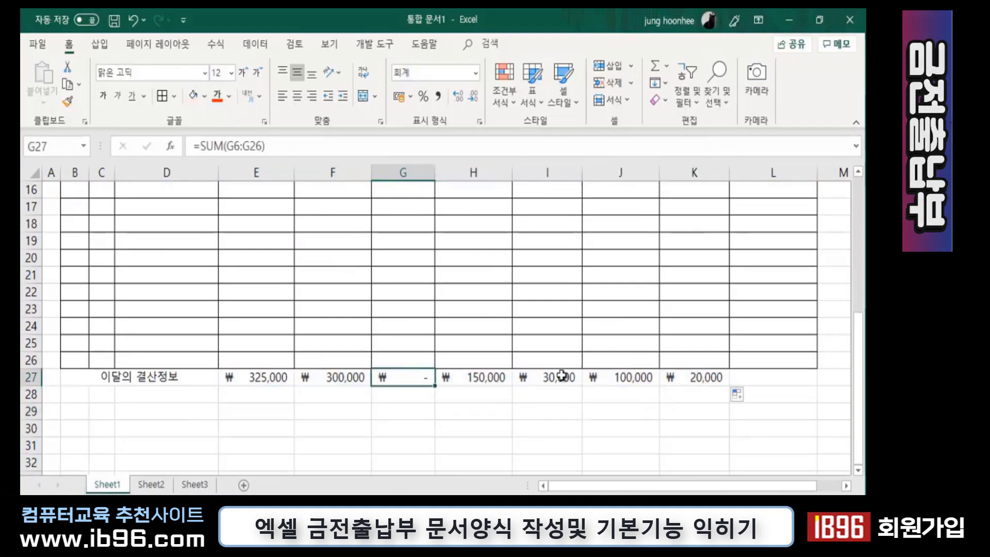
pyautogui.click(489, 381)
pyautogui.scroll(3, 515, 389)
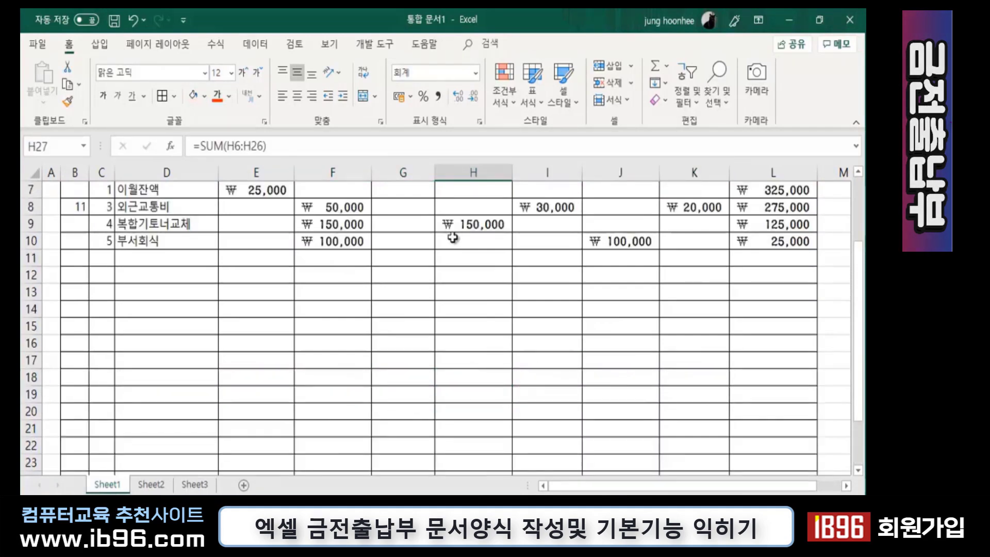
pyautogui.scroll(-2, 464, 252)
pyautogui.click(552, 424)
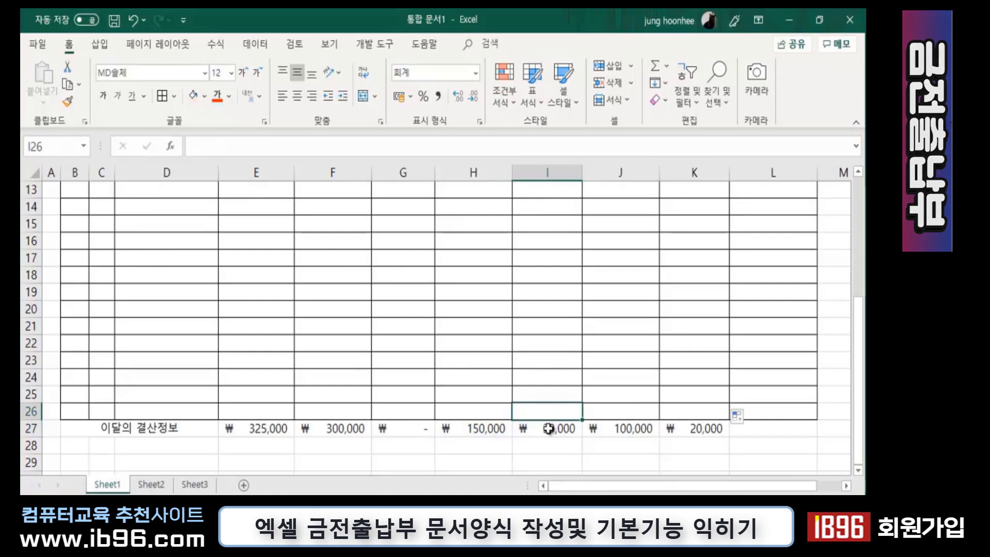
pyautogui.scroll(4, 546, 372)
pyautogui.scroll(-5, 541, 283)
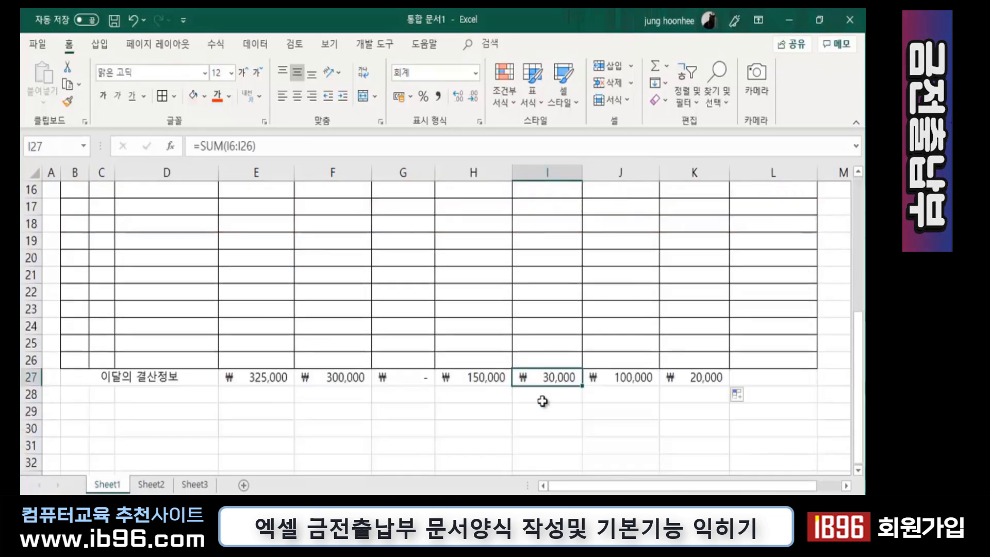
pyautogui.scroll(4, 559, 381)
pyautogui.scroll(-3, 614, 340)
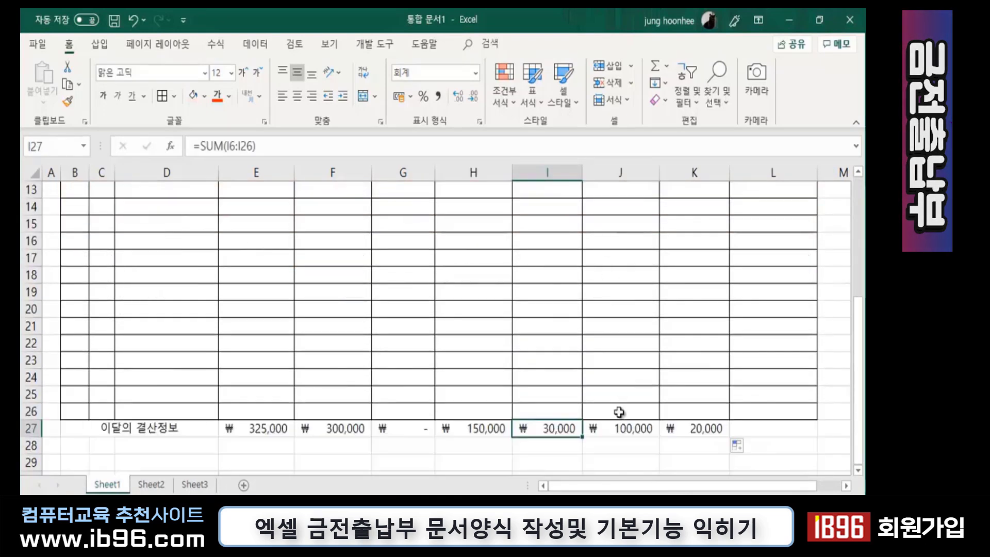
pyautogui.click(654, 429)
pyautogui.click(708, 428)
pyautogui.scroll(4, 718, 407)
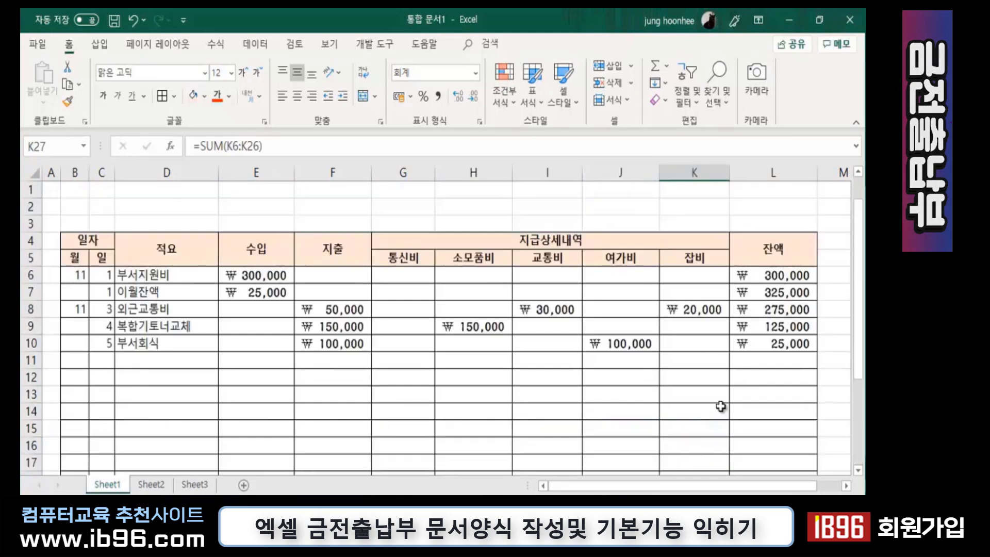
pyautogui.scroll(-2, 720, 406)
pyautogui.scroll(-3, 716, 406)
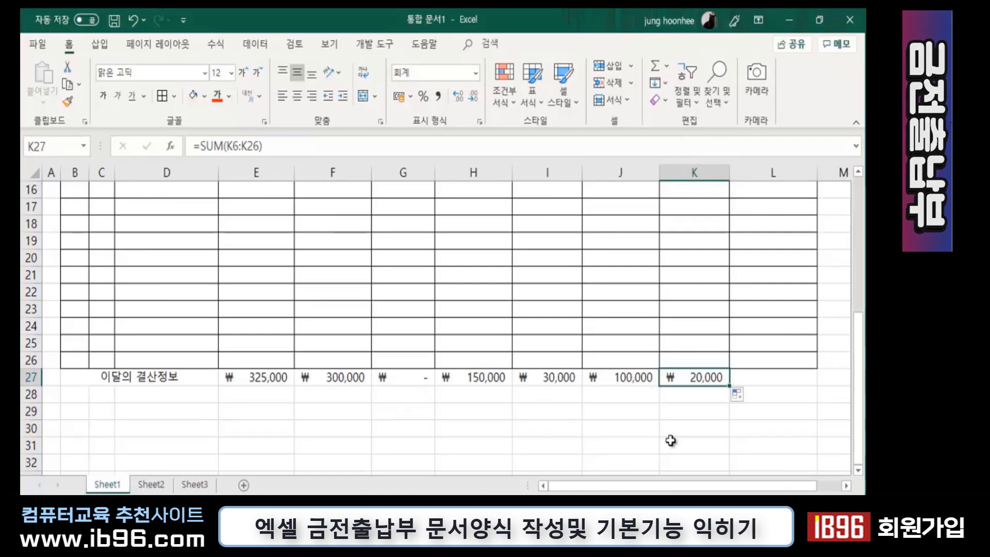
pyautogui.click(738, 411)
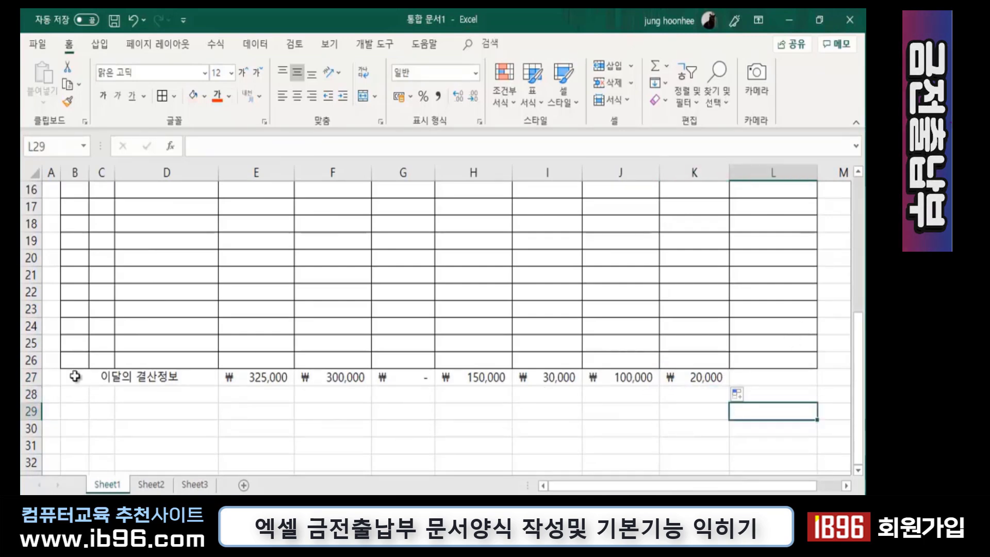
# Fill B27:L27 with gray and give it a thick outside border
pyautogui.moveTo(75, 376); pyautogui.dragTo(777, 377)
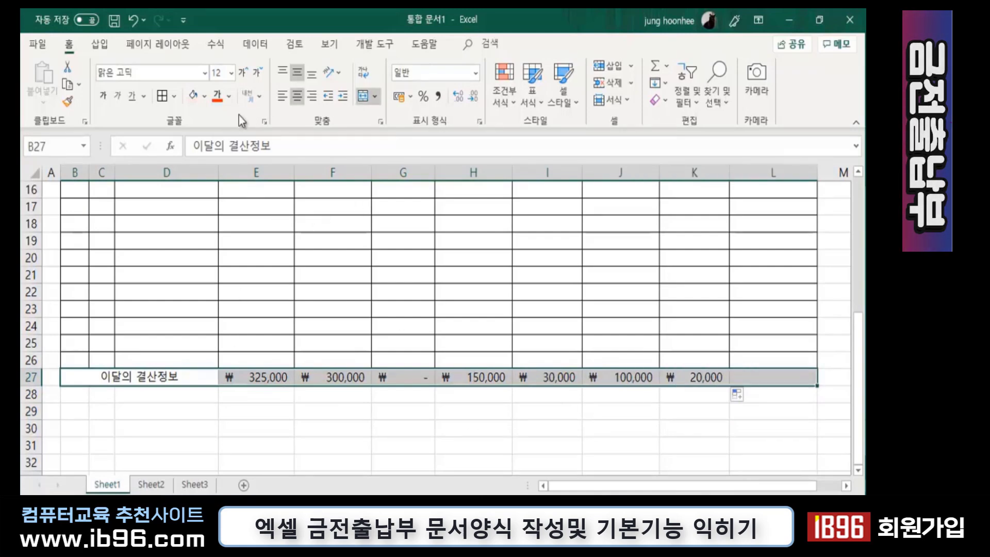
pyautogui.click(204, 96)
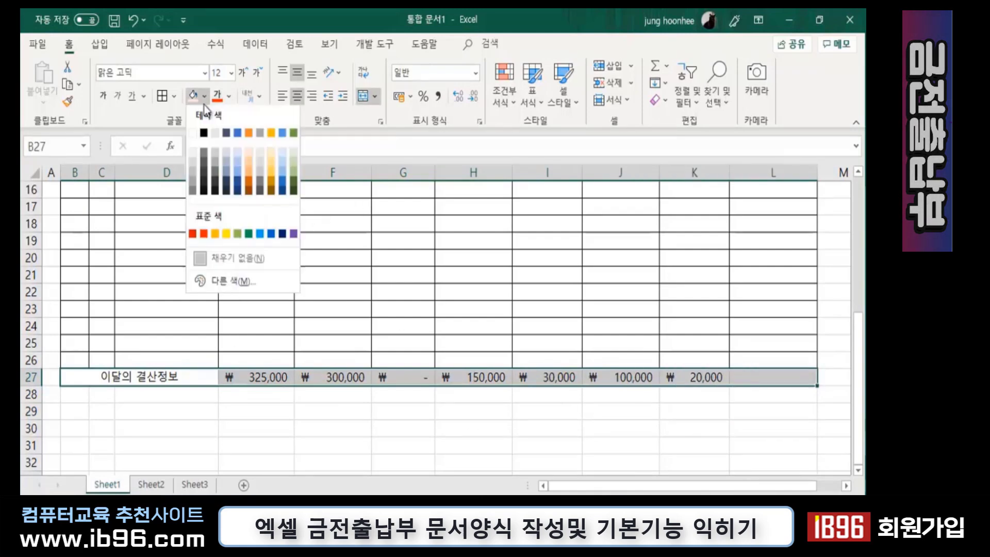
pyautogui.click(215, 154)
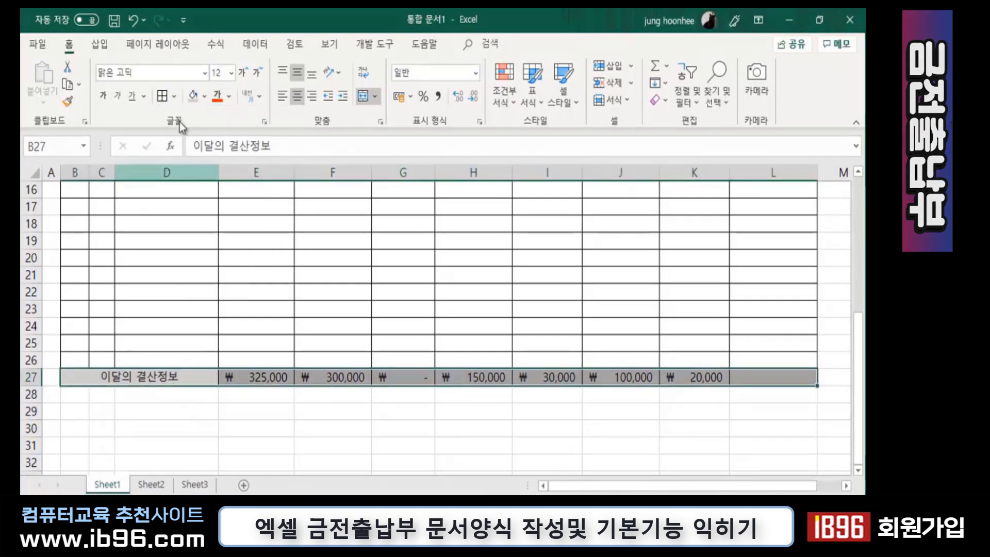
pyautogui.click(176, 96)
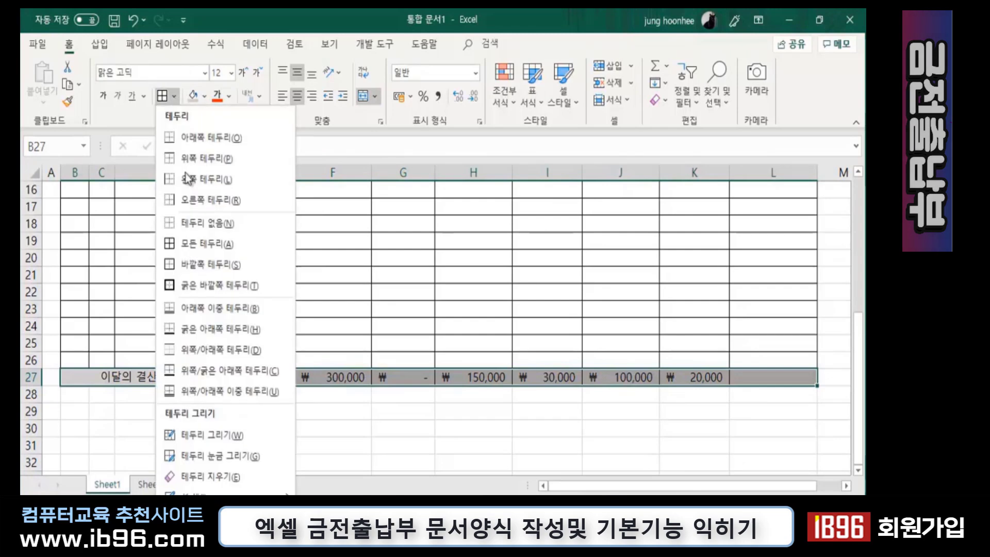
pyautogui.click(193, 279)
pyautogui.click(282, 413)
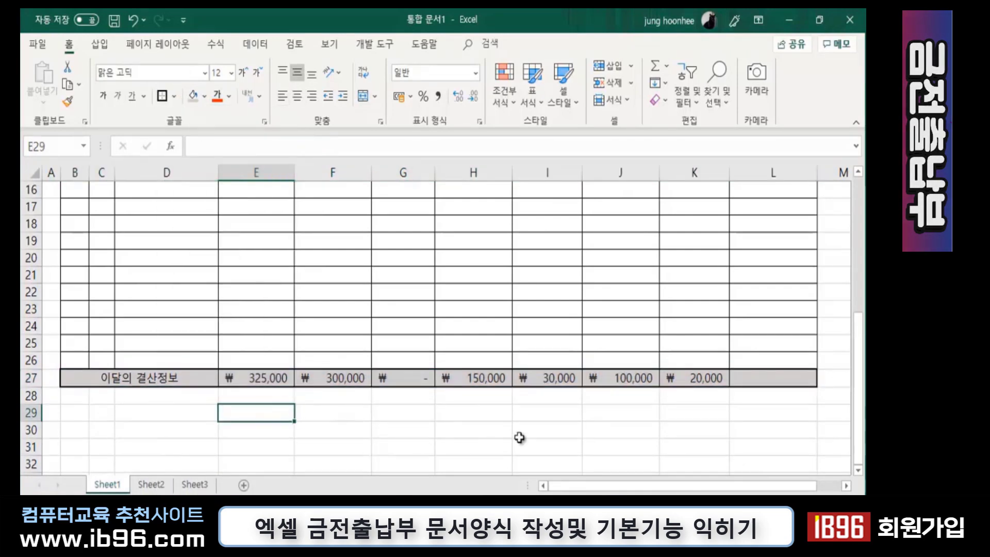
pyautogui.scroll(5, 498, 444)
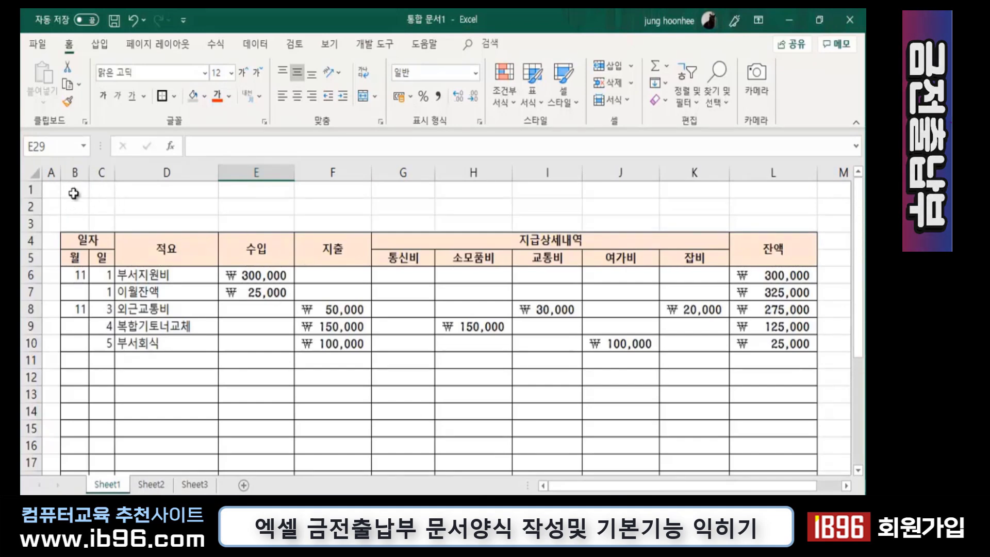
# Merge and centre B1:L2 and enter the title 금전출납부
pyautogui.moveTo(75, 191); pyautogui.dragTo(748, 202)
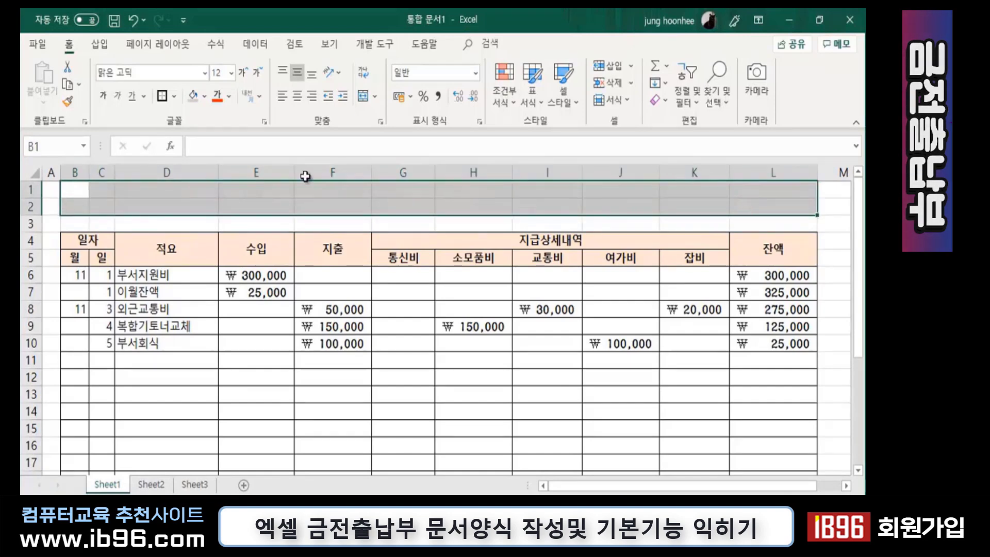
pyautogui.click(362, 97)
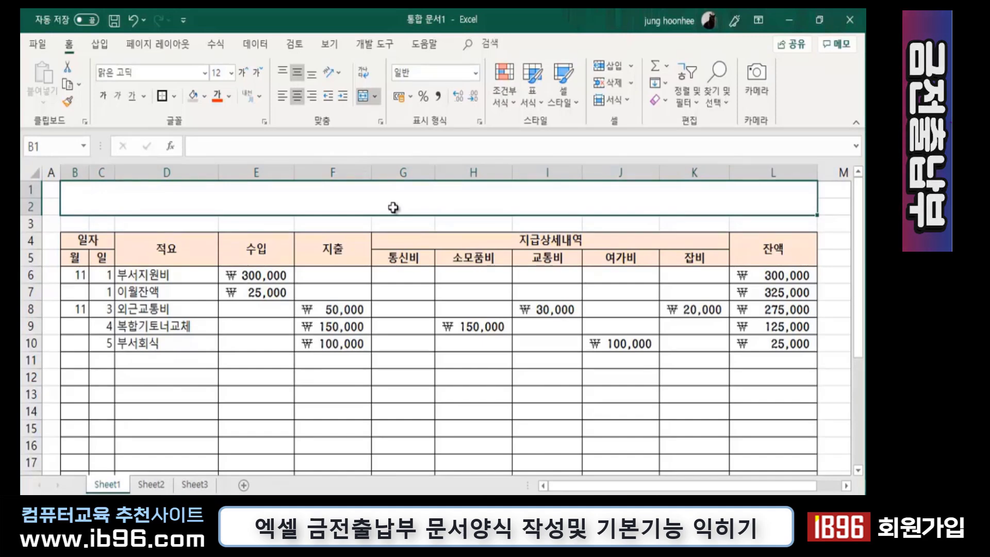
pyautogui.write('금')
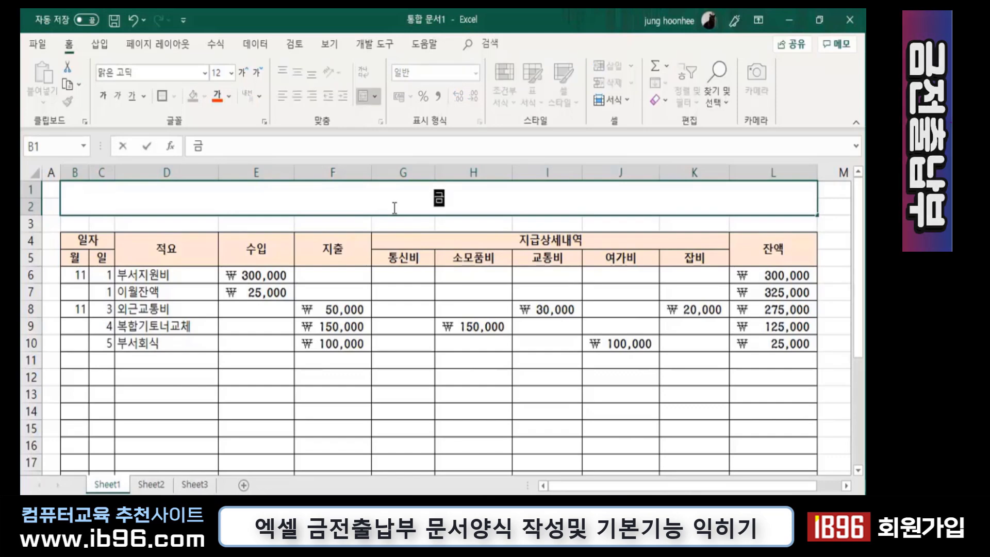
pyautogui.write('전추출납부')
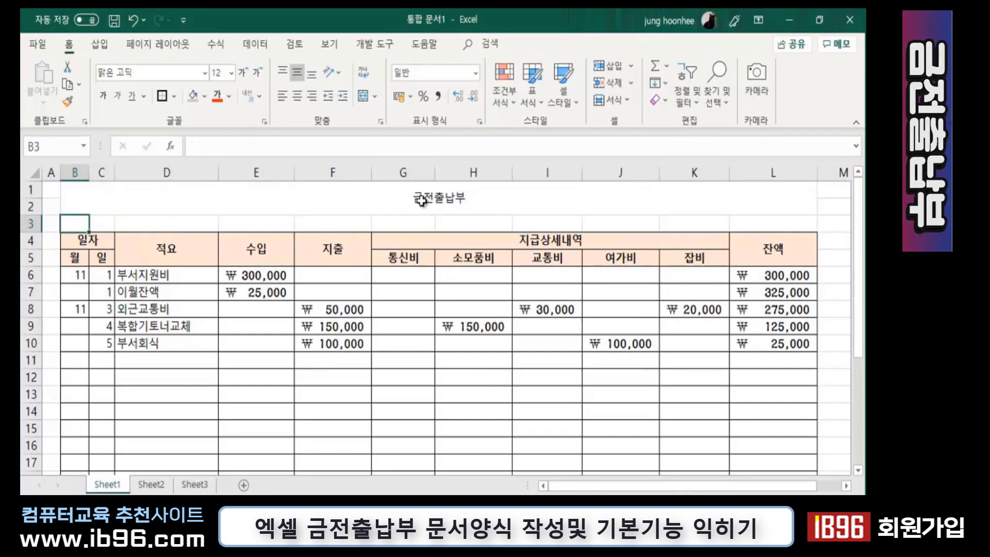
pyautogui.hotkey('ctrl', 'Return')
# Make the title 20-point bold and letter-spaced as '금 전 출 납 부'
pyautogui.click(230, 74)
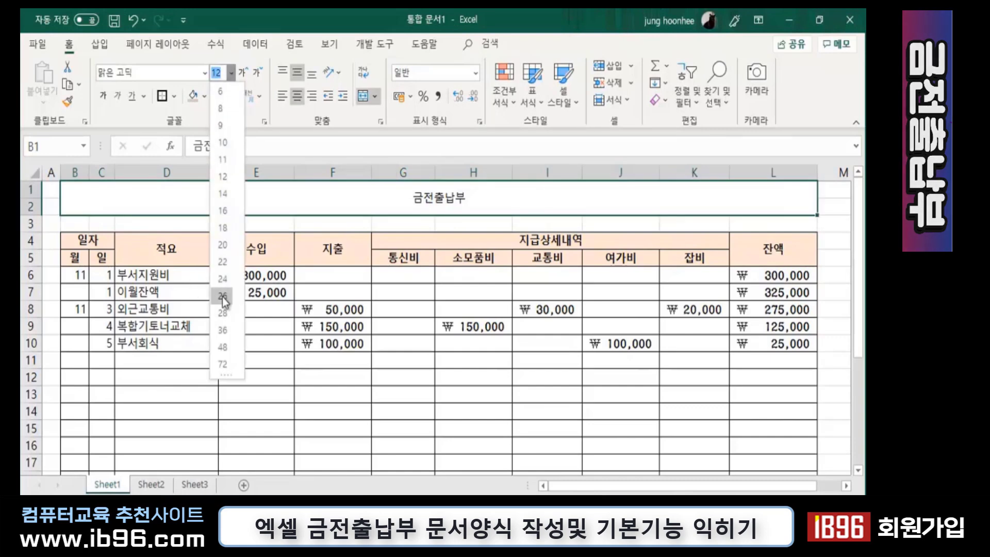
pyautogui.click(222, 245)
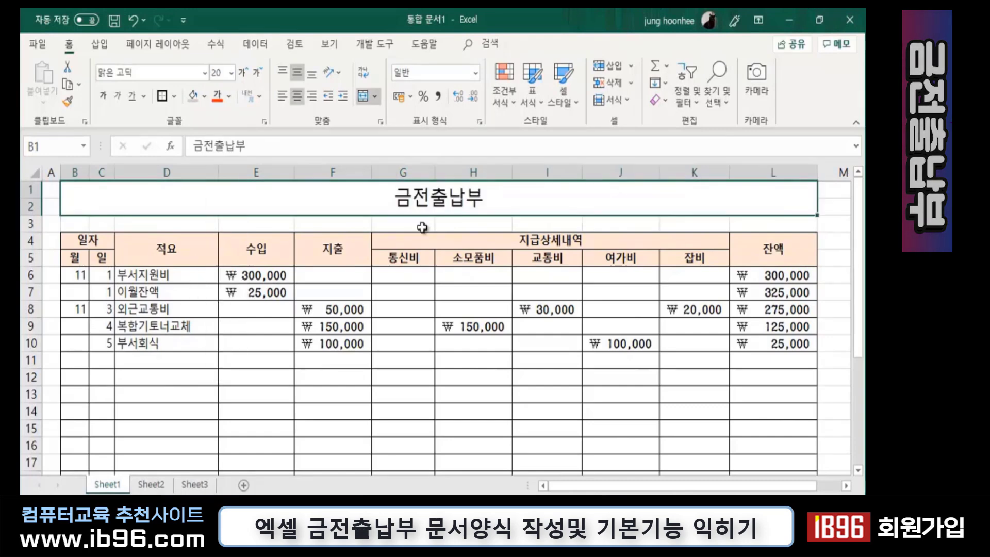
pyautogui.doubleClick(415, 197)
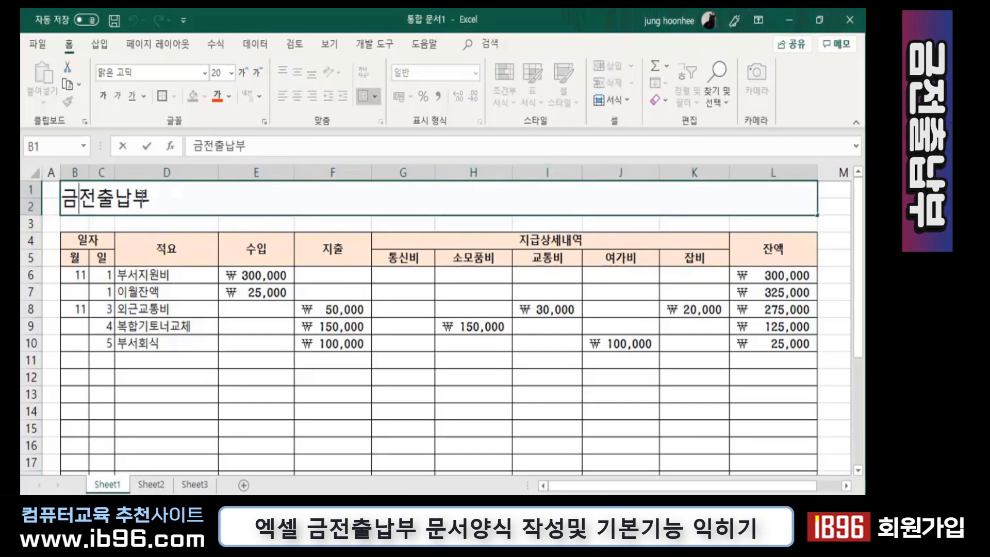
pyautogui.press('Right')
pyautogui.press('Right')
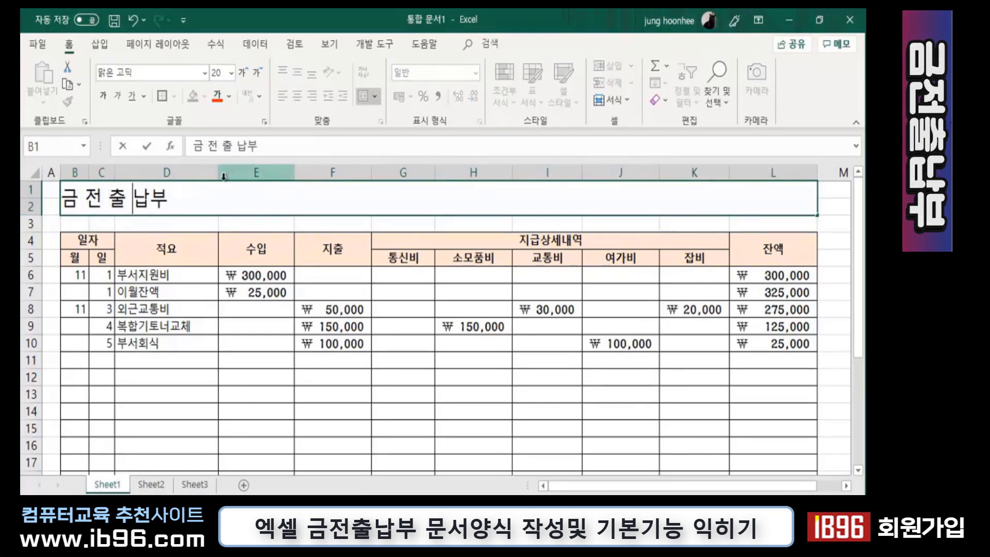
pyautogui.press('Right')
pyautogui.press('Return')
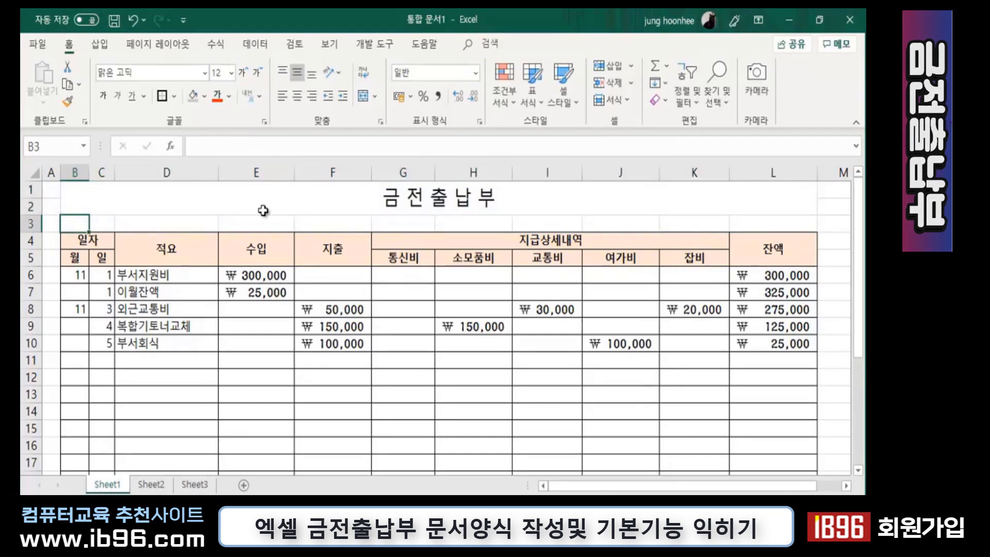
pyautogui.click(331, 203)
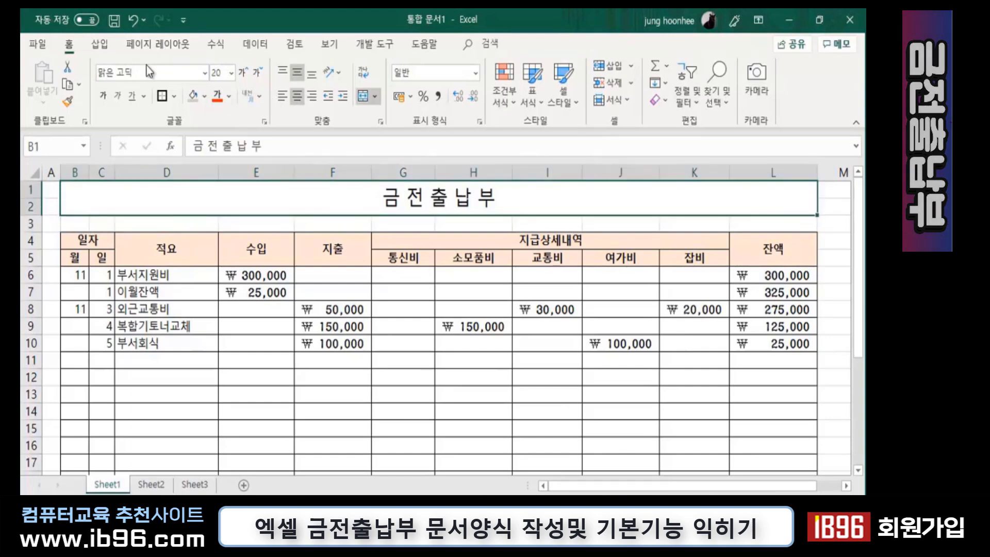
pyautogui.click(102, 96)
pyautogui.click(331, 230)
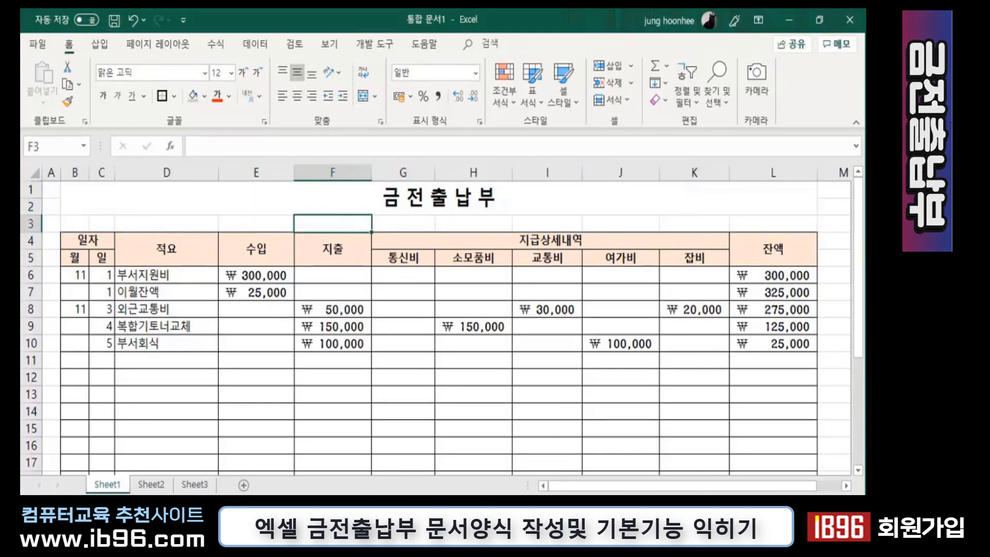